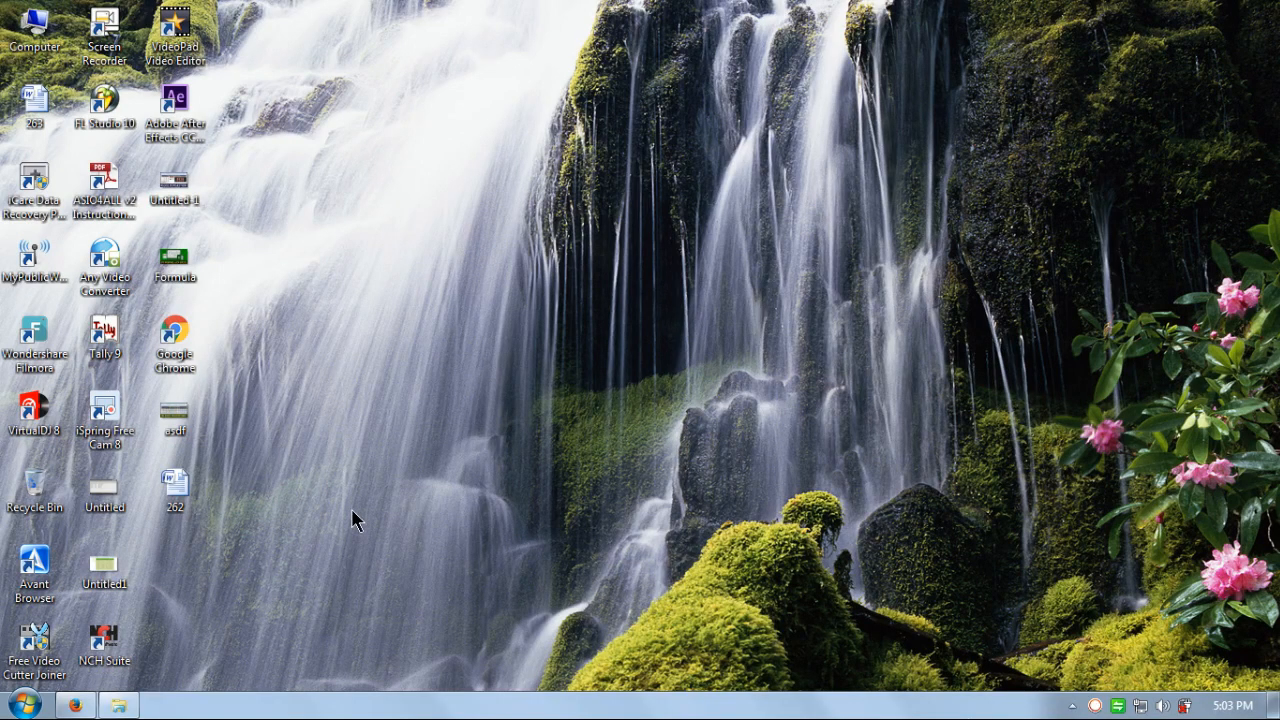
- Launch Microsoft Office Excel 2007 from the Windows 7 Start menu
left_click(18, 706)
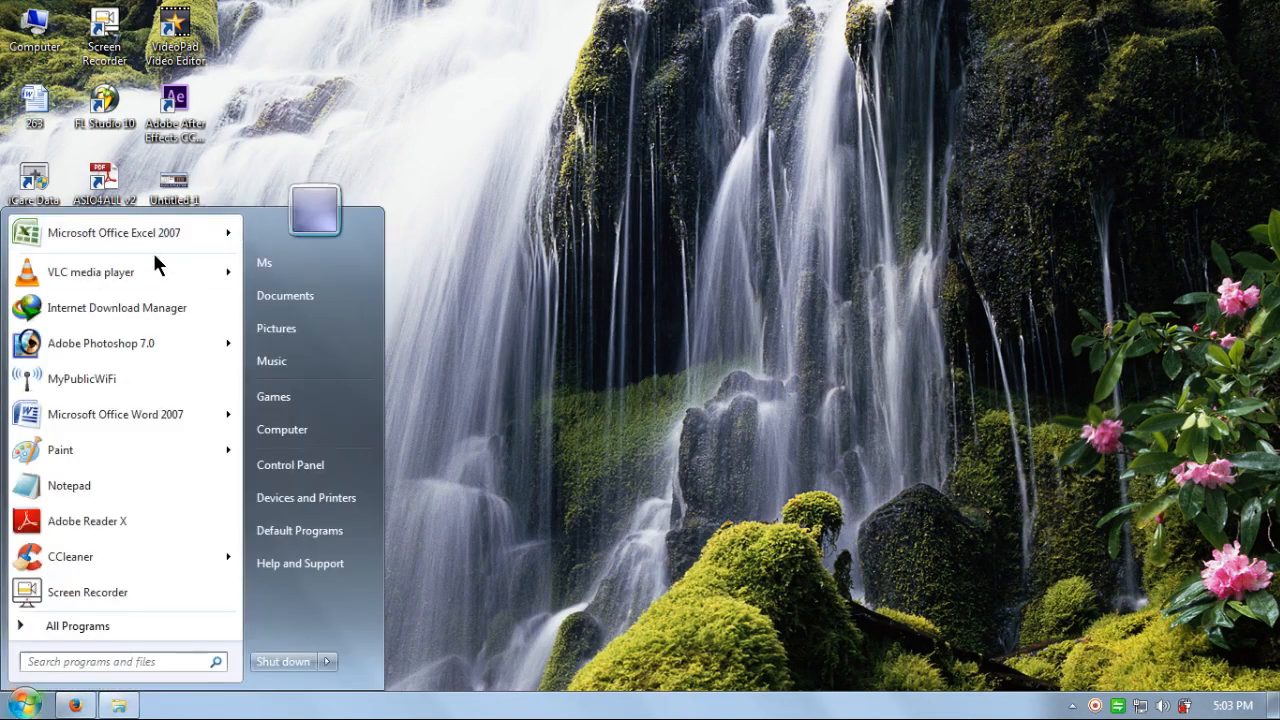
left_click(150, 235)
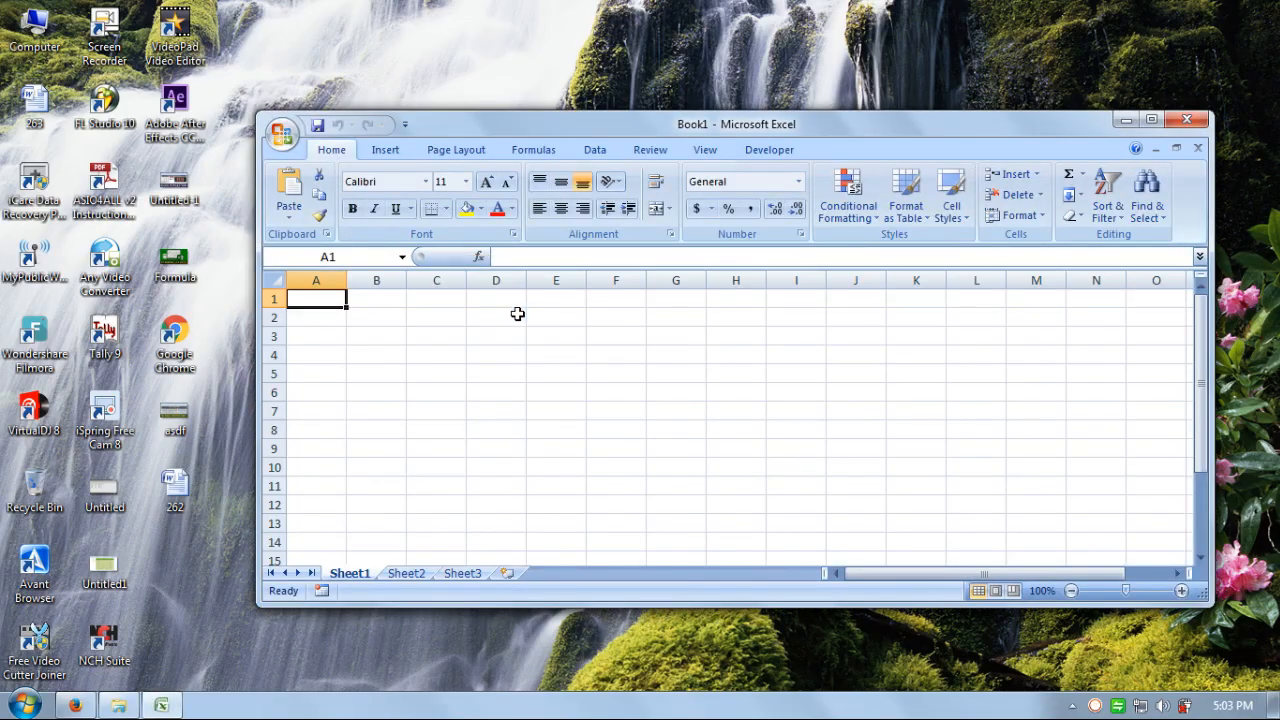
- Maximize the Excel window, zoom the sheet to 160% and select cell B5
left_click(1151, 119)
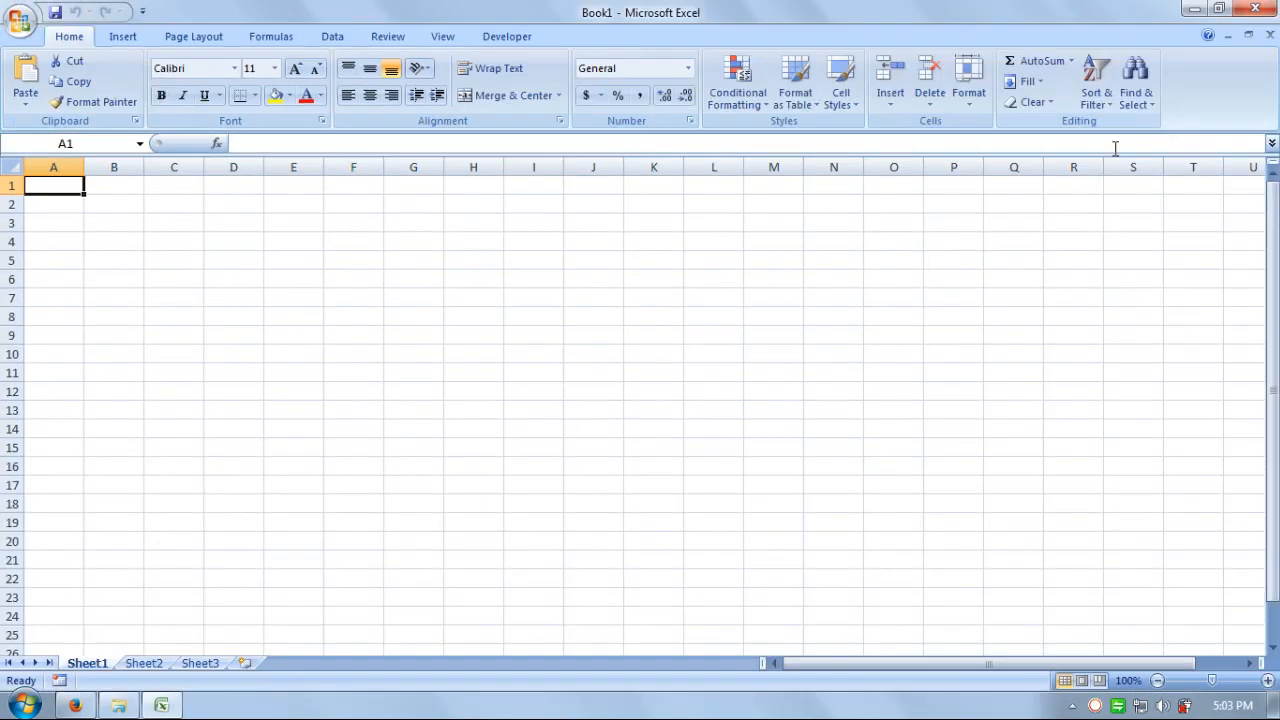
left_click(432, 421)
left_click(1268, 680)
left_click(1268, 680)
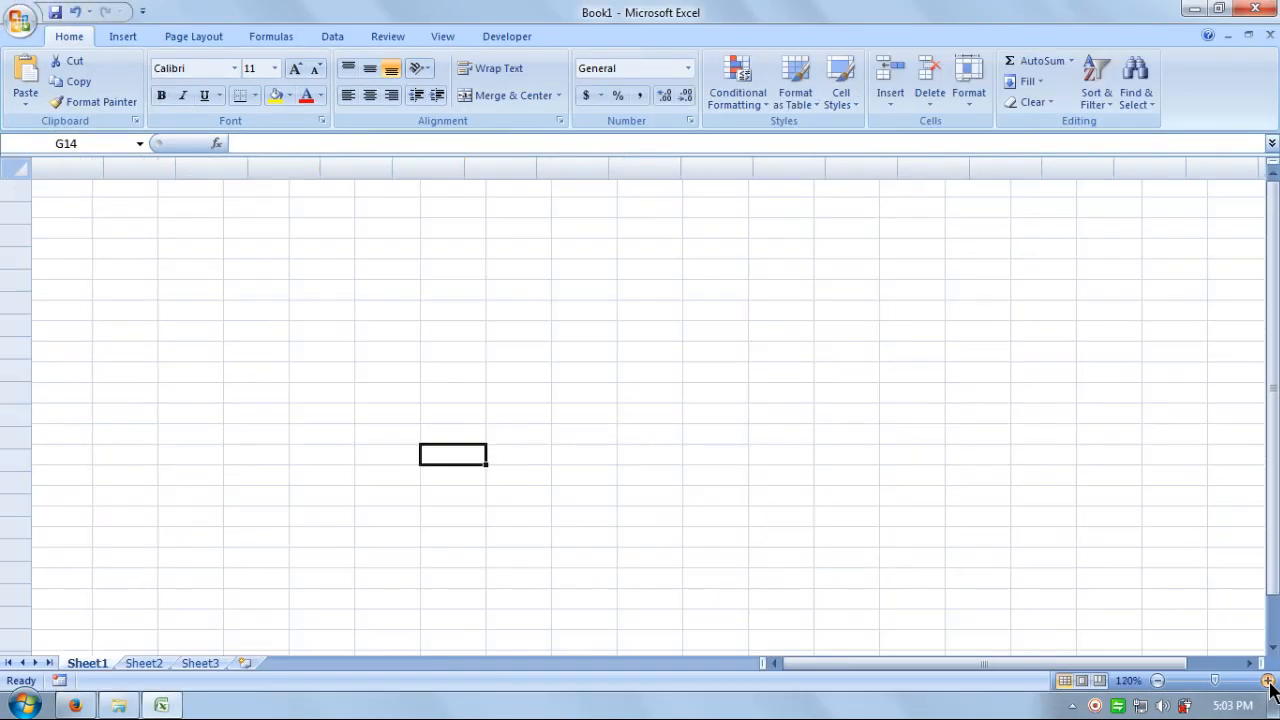
left_click(1268, 680)
left_click(1268, 680)
left_click(1268, 680)
left_click(1268, 680)
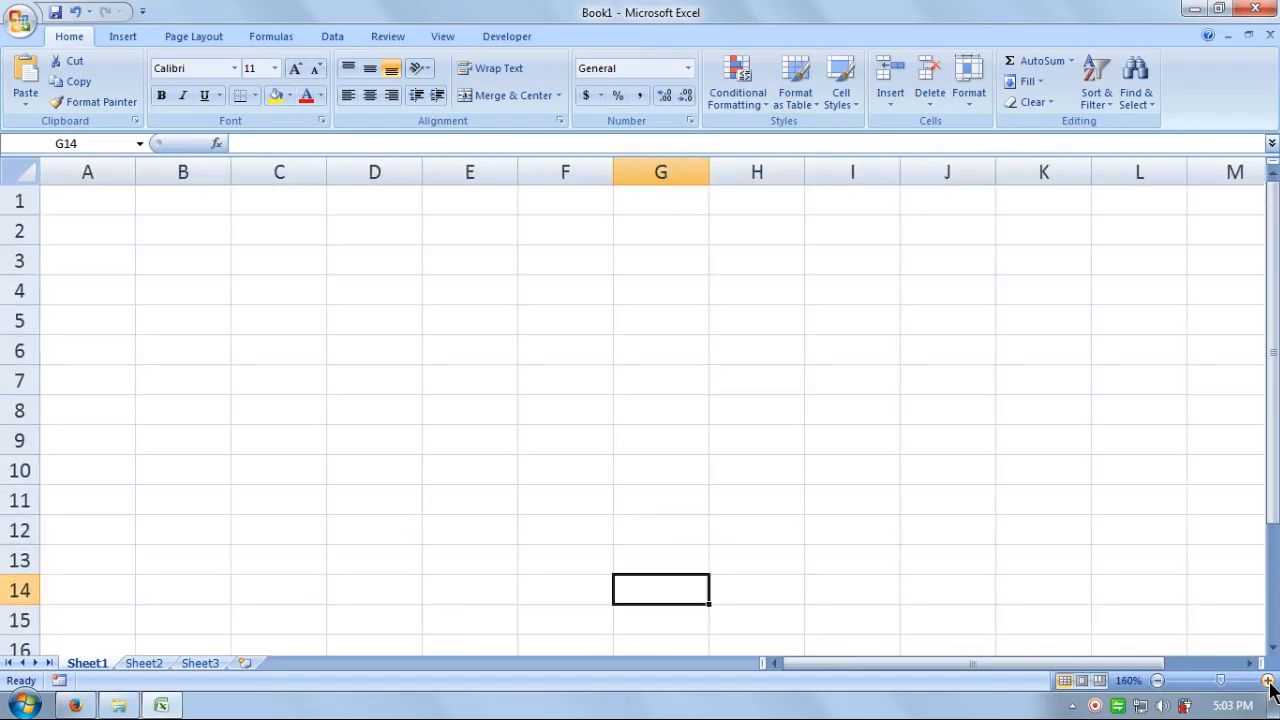
left_click(165, 339)
left_click(168, 331)
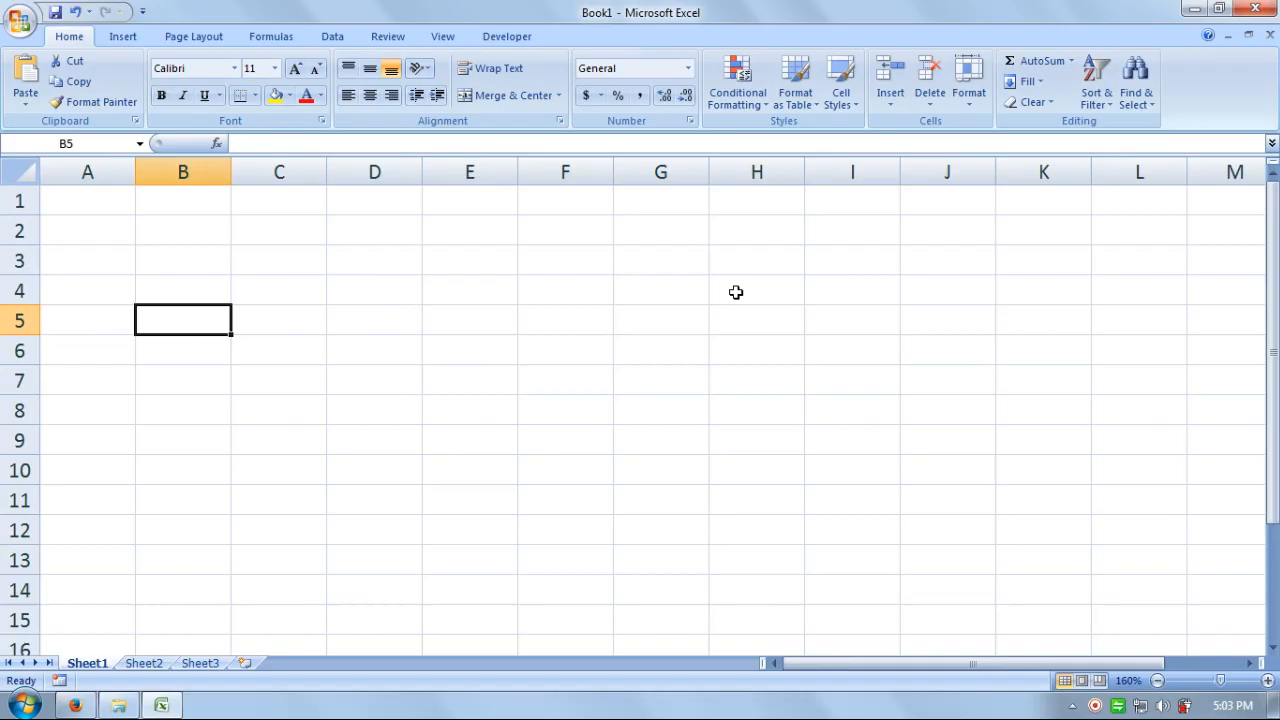
- Enter headings S.No., goods & Services and HSN/SAN in B5 through D5
type("S.No.")
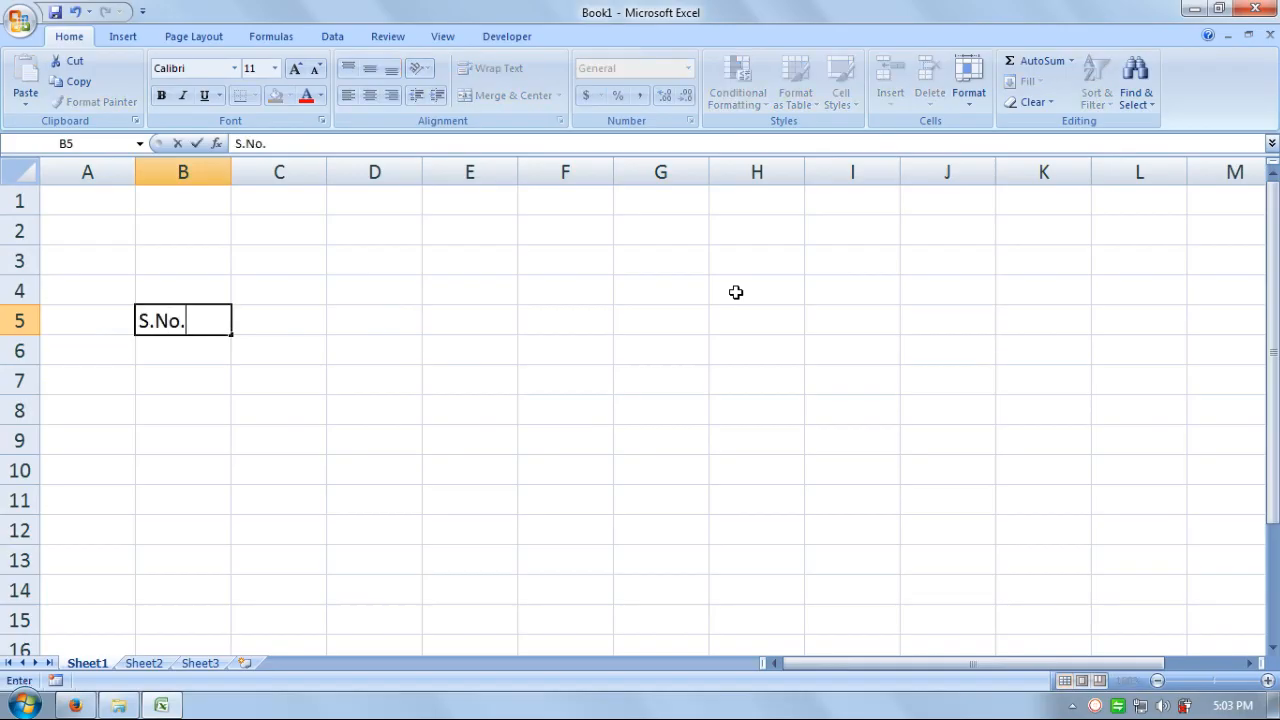
key("Tab")
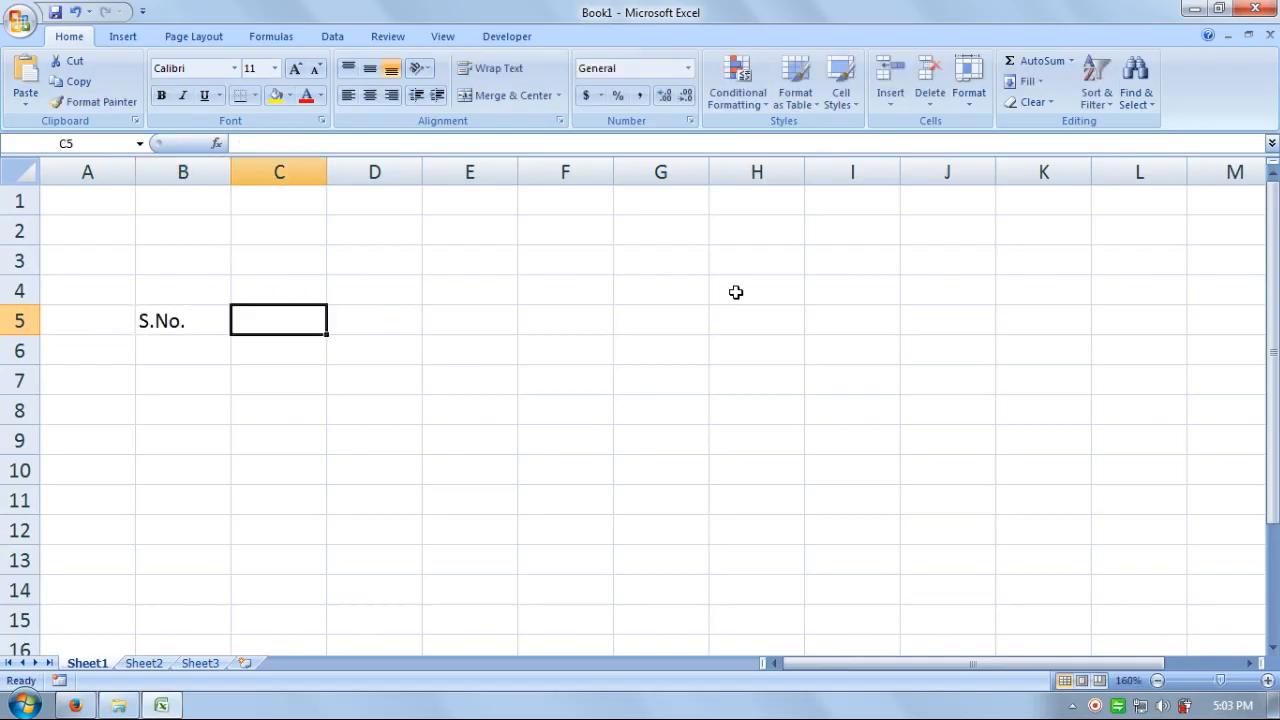
type("S")
key("BackSpace")
type("go")
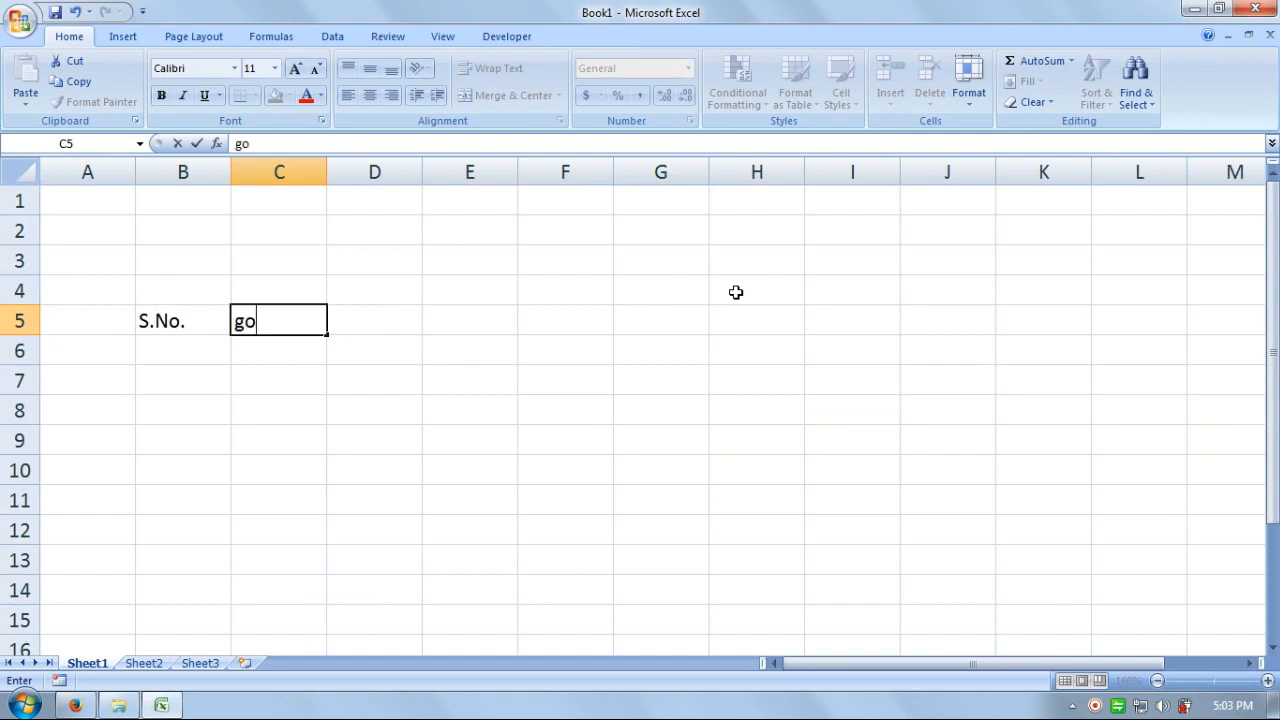
type("ods & S")
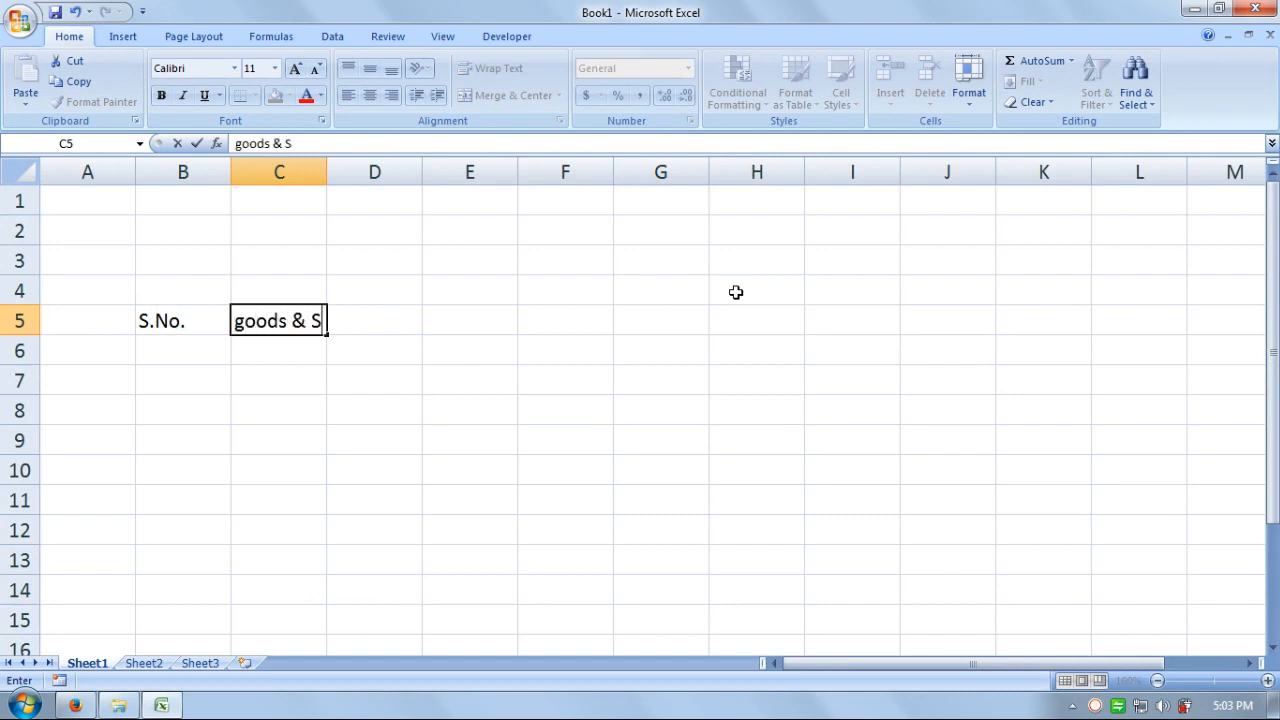
type("ervices")
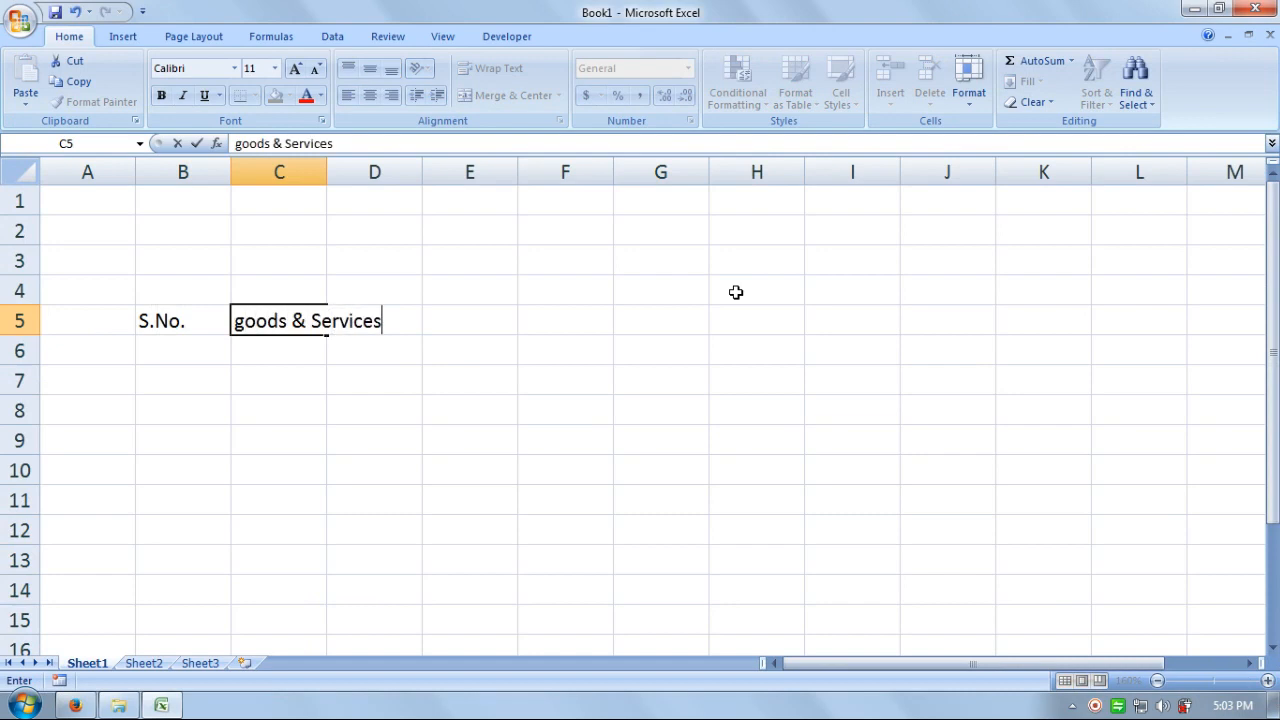
key("Tab")
type("H")
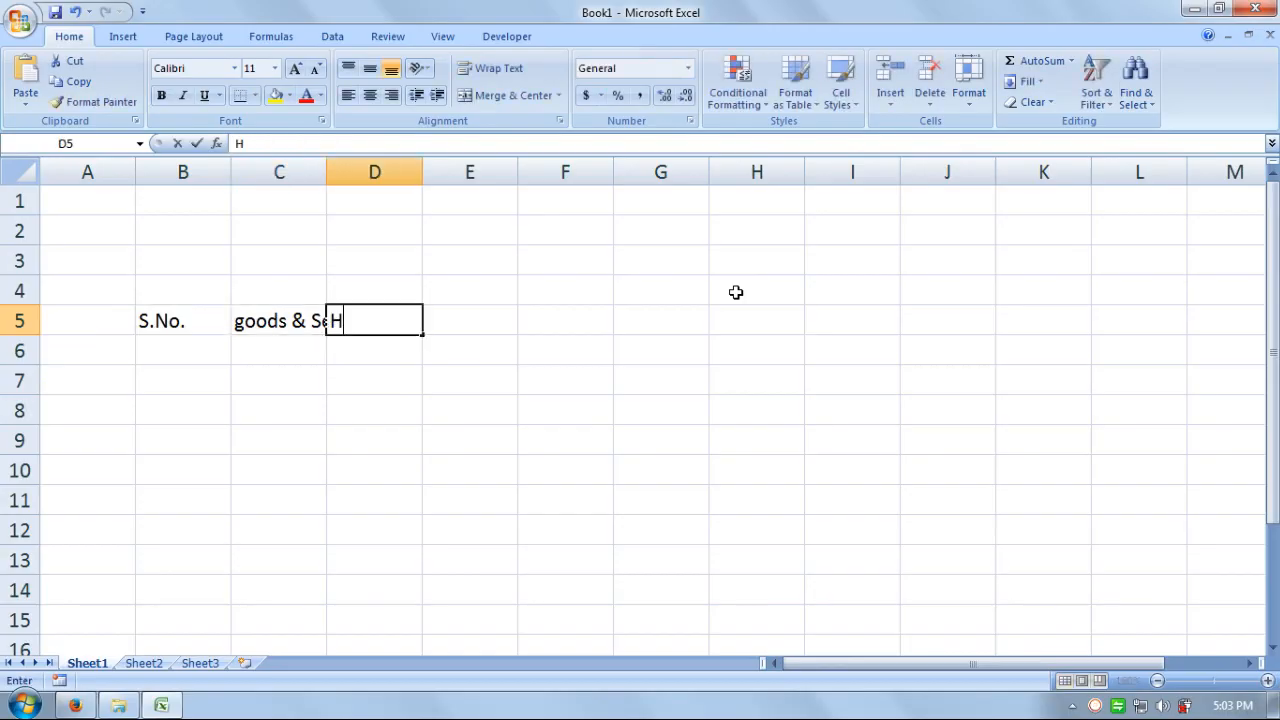
type("SN/")
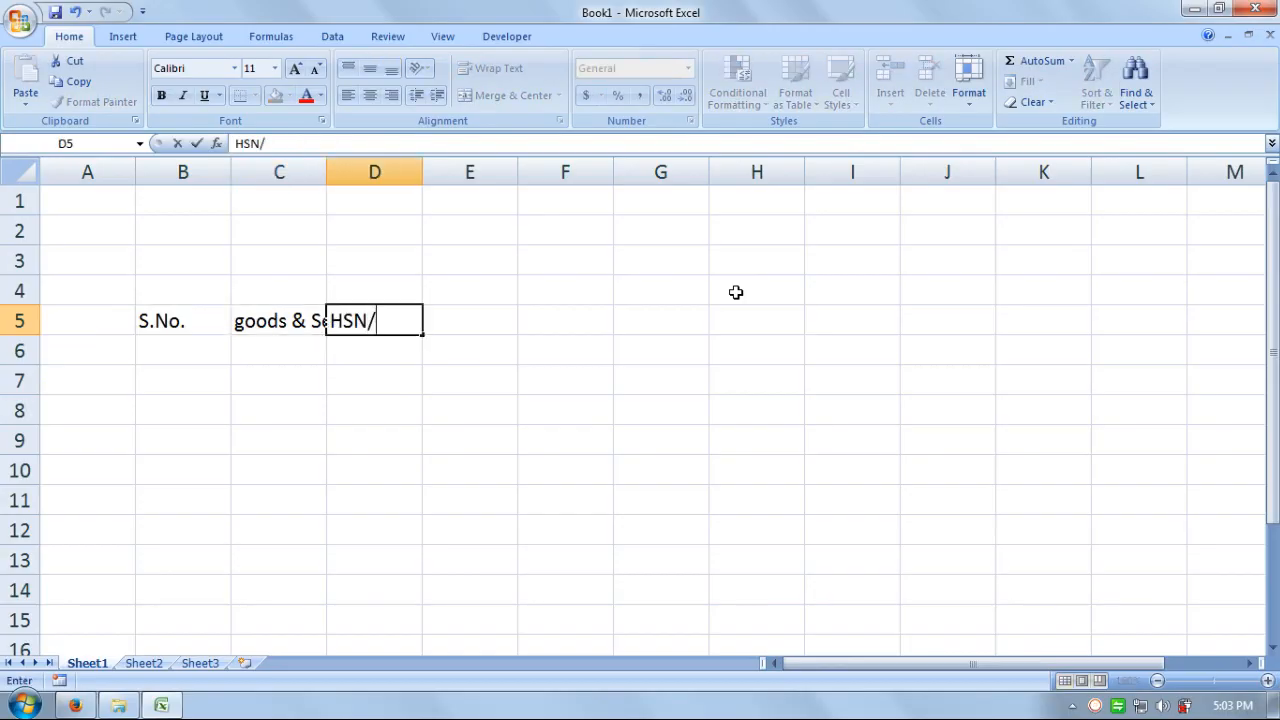
type("SAn")
type("N")
key("Tab")
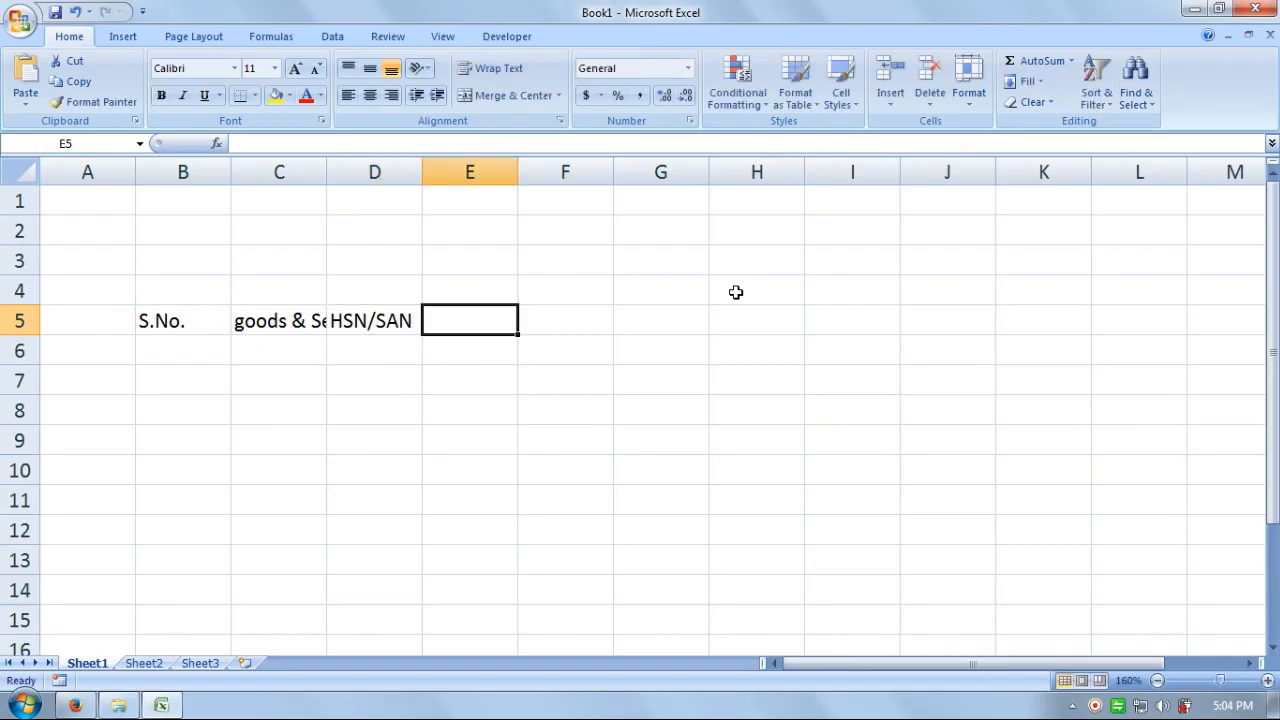
- Enter headings Qty., Rate, Total and Discount in E5 through H5
type("Qty.")
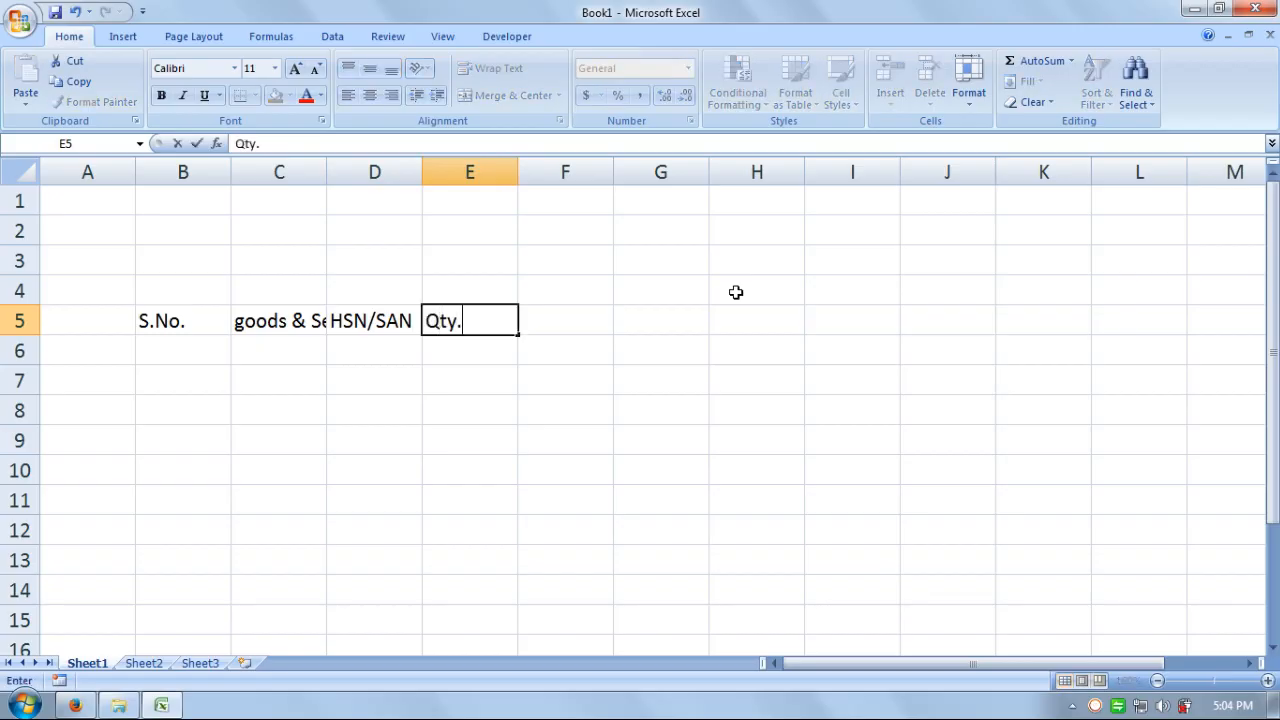
key("Tab")
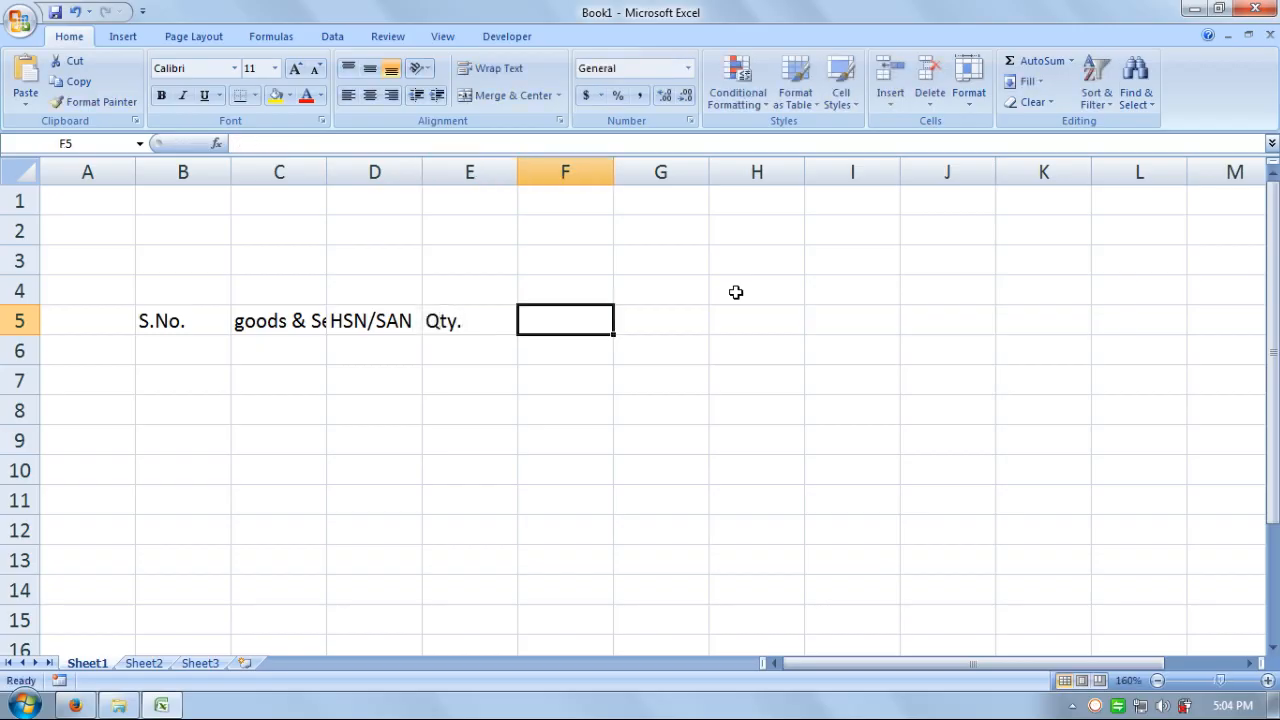
type("T")
key("BackSpace")
type("Rate")
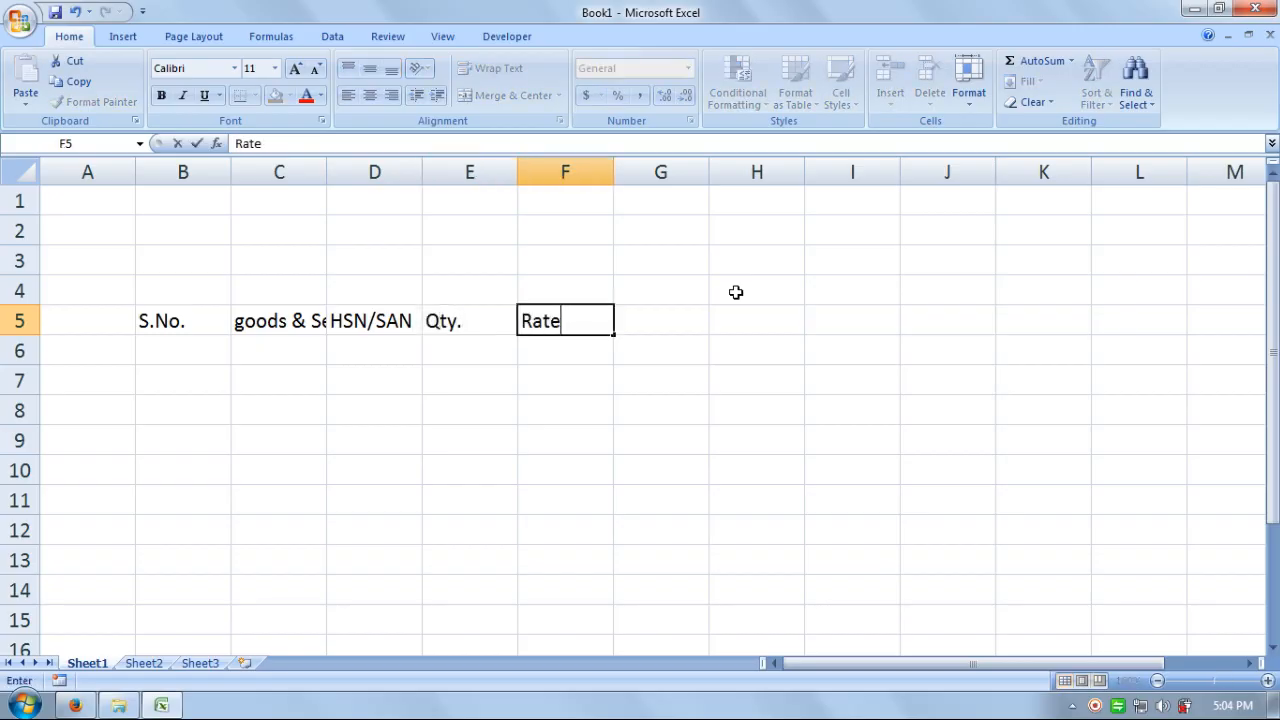
key("Tab")
type("Total")
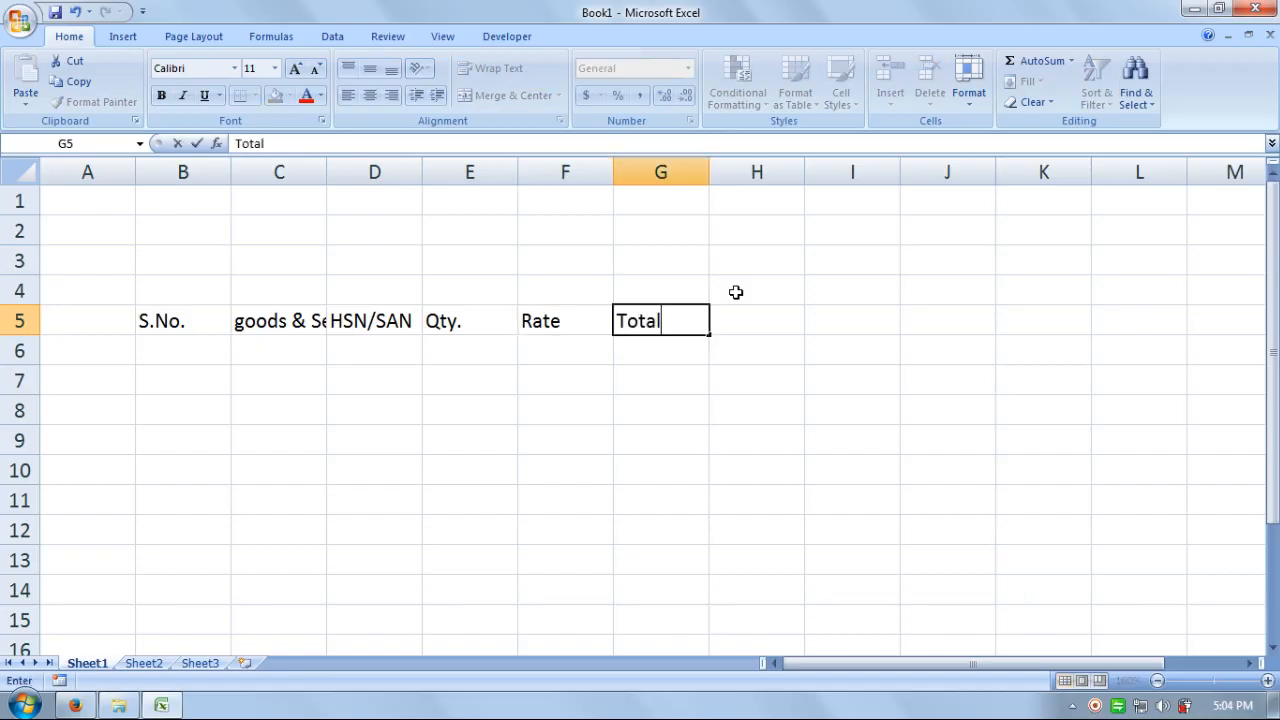
key("Tab")
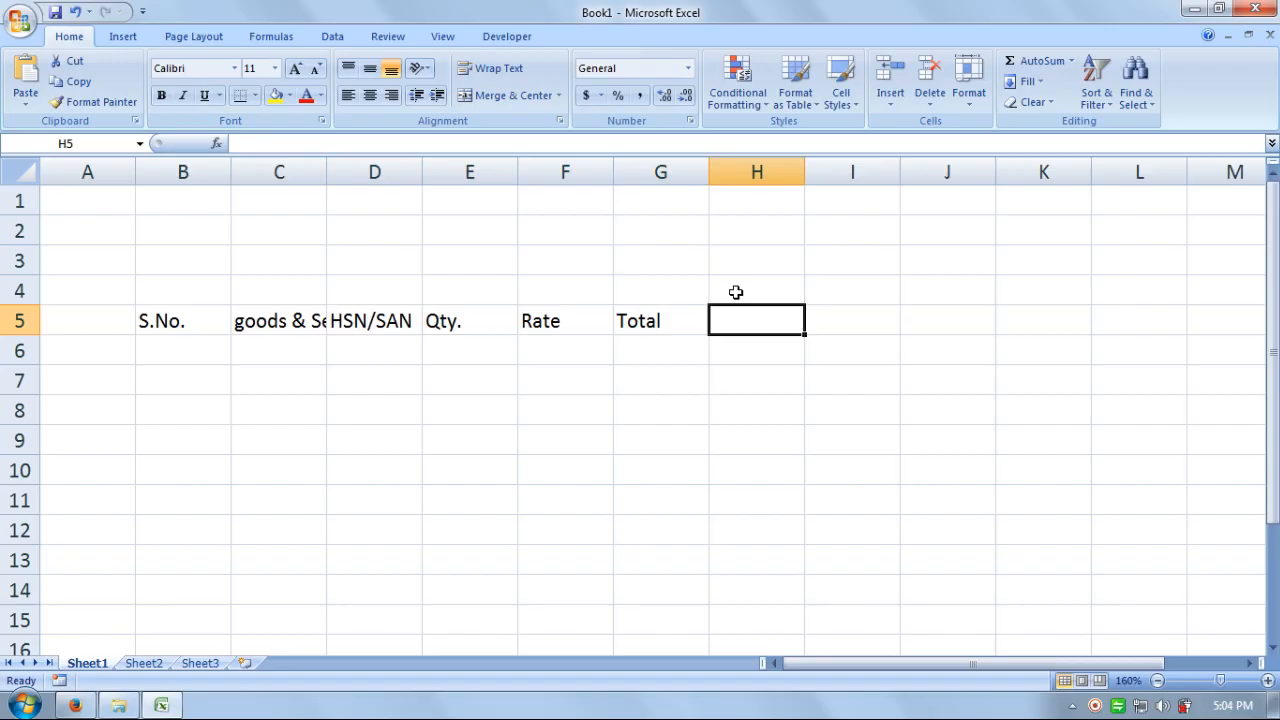
type("Discount")
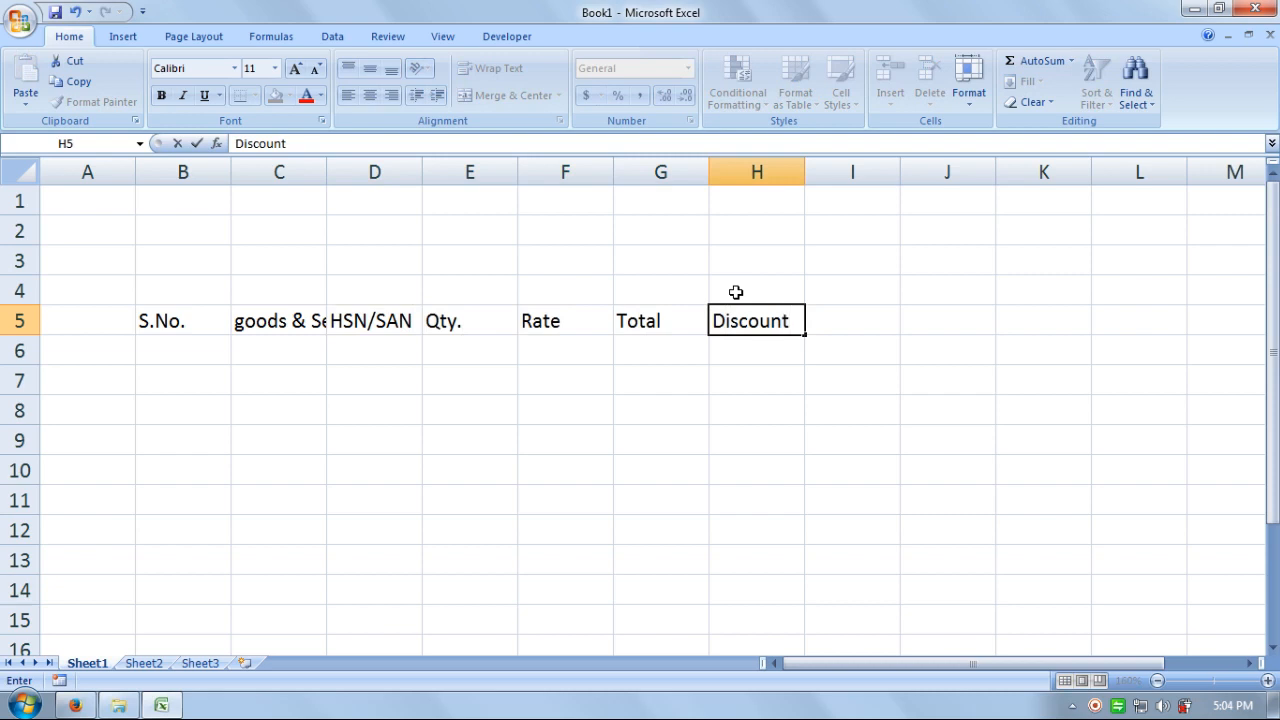
key("Tab")
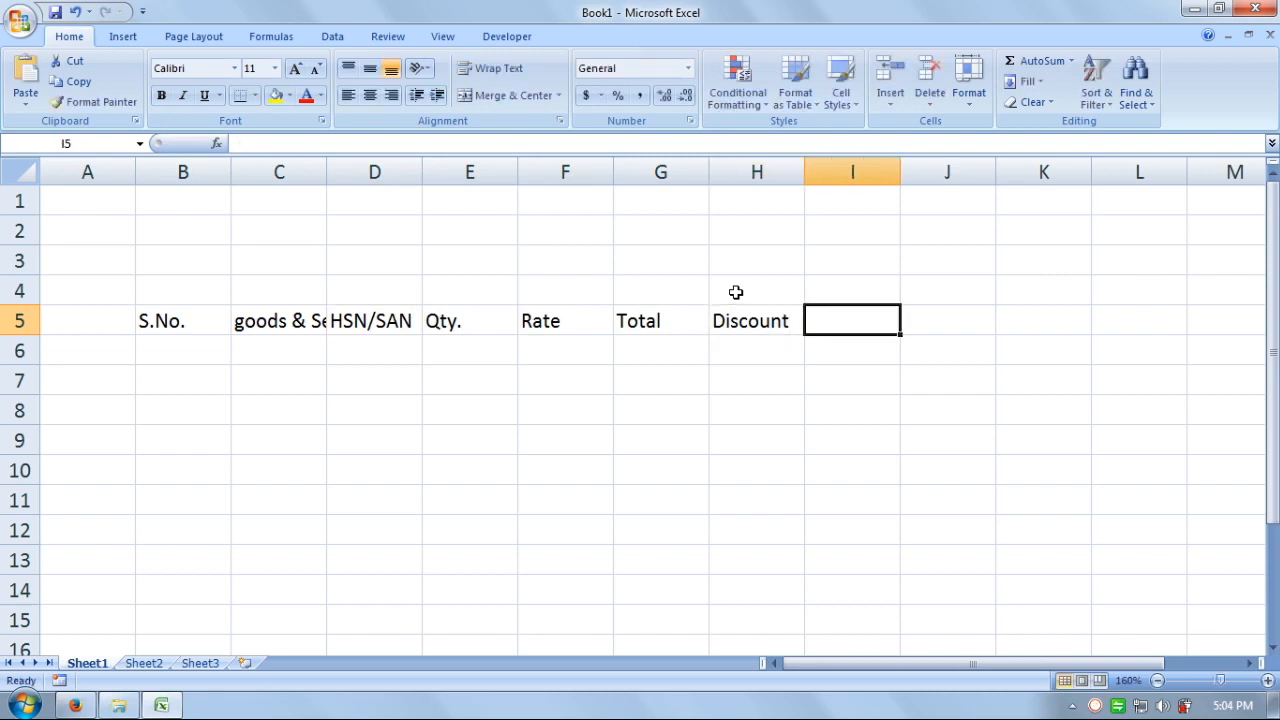
- Put 'Taxable' in I5 and 'Value' in I6, leaving J5 empty and selected
type("Taxabl")
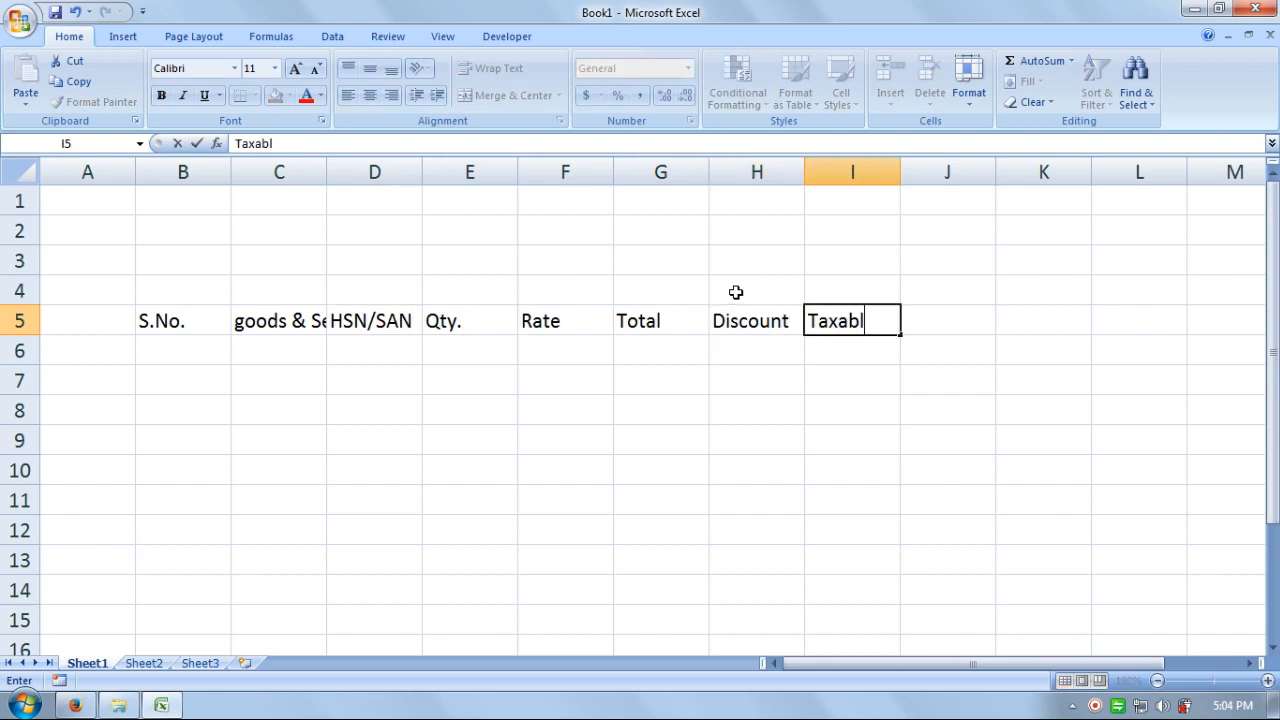
type("e")
key("Return")
type("Va")
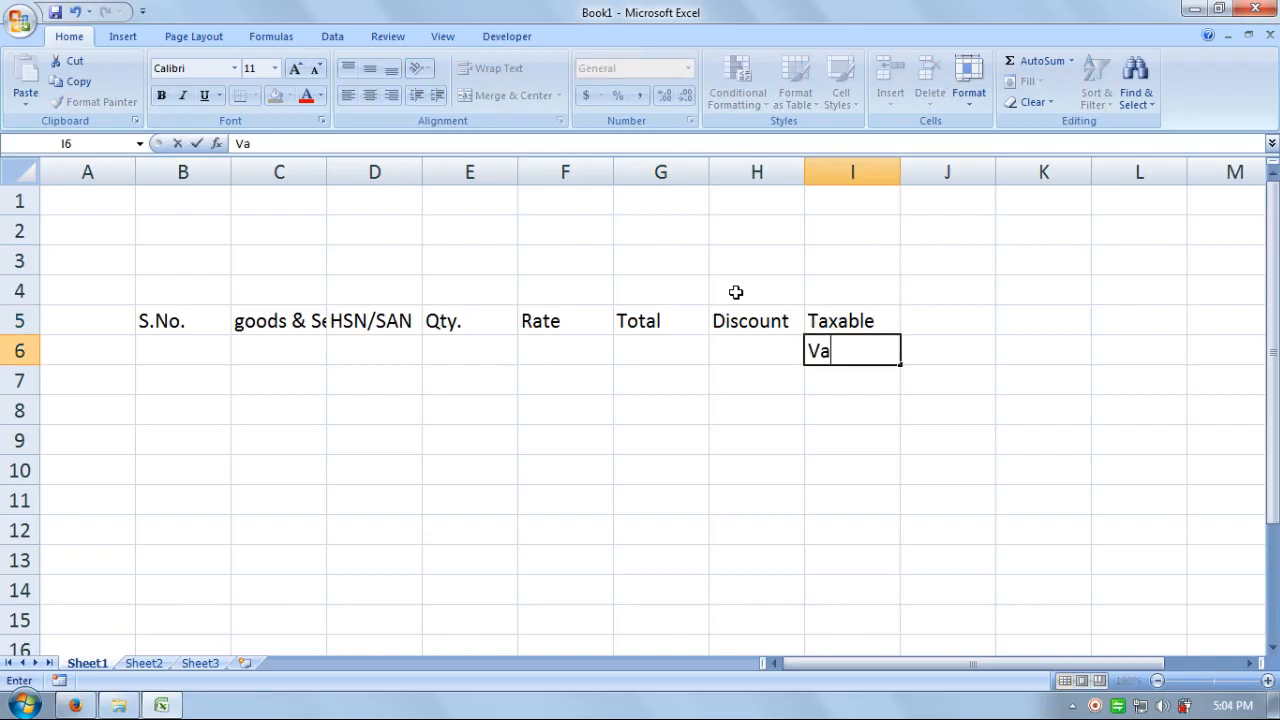
type("lue")
key("Tab")
key("Up")
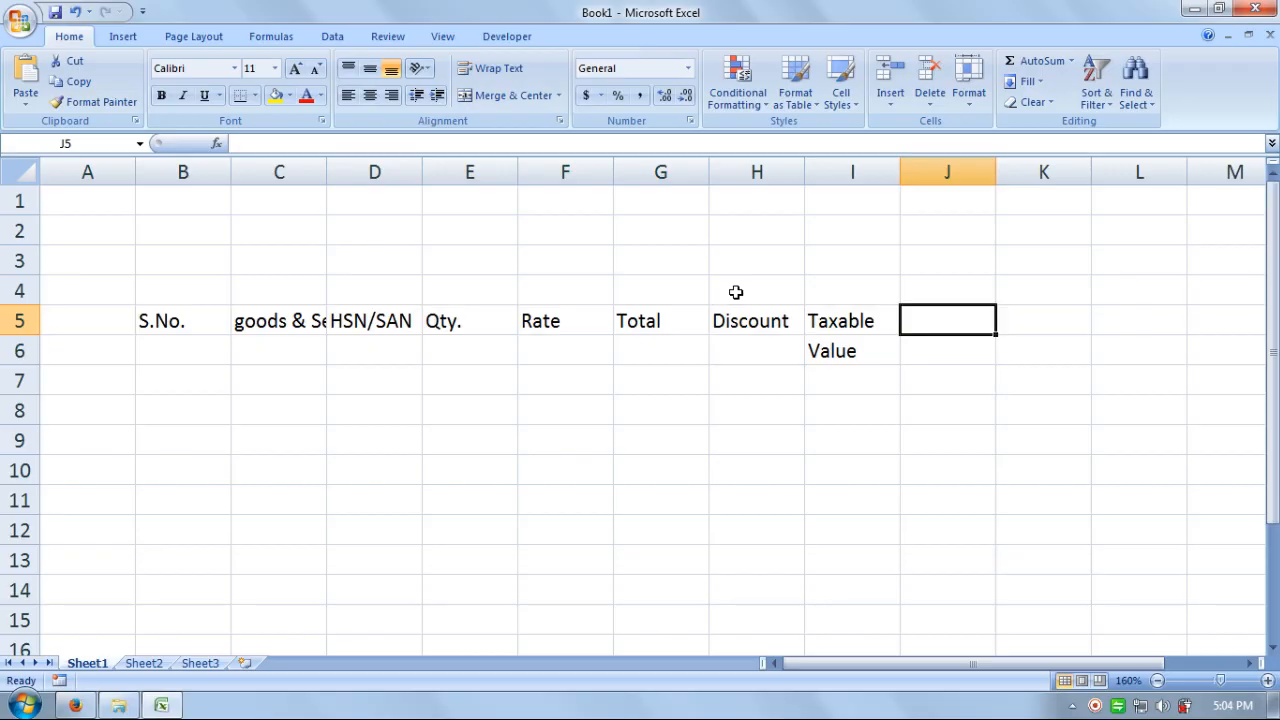
type("Ra")
key("BackSpace")
key("BackSpace")
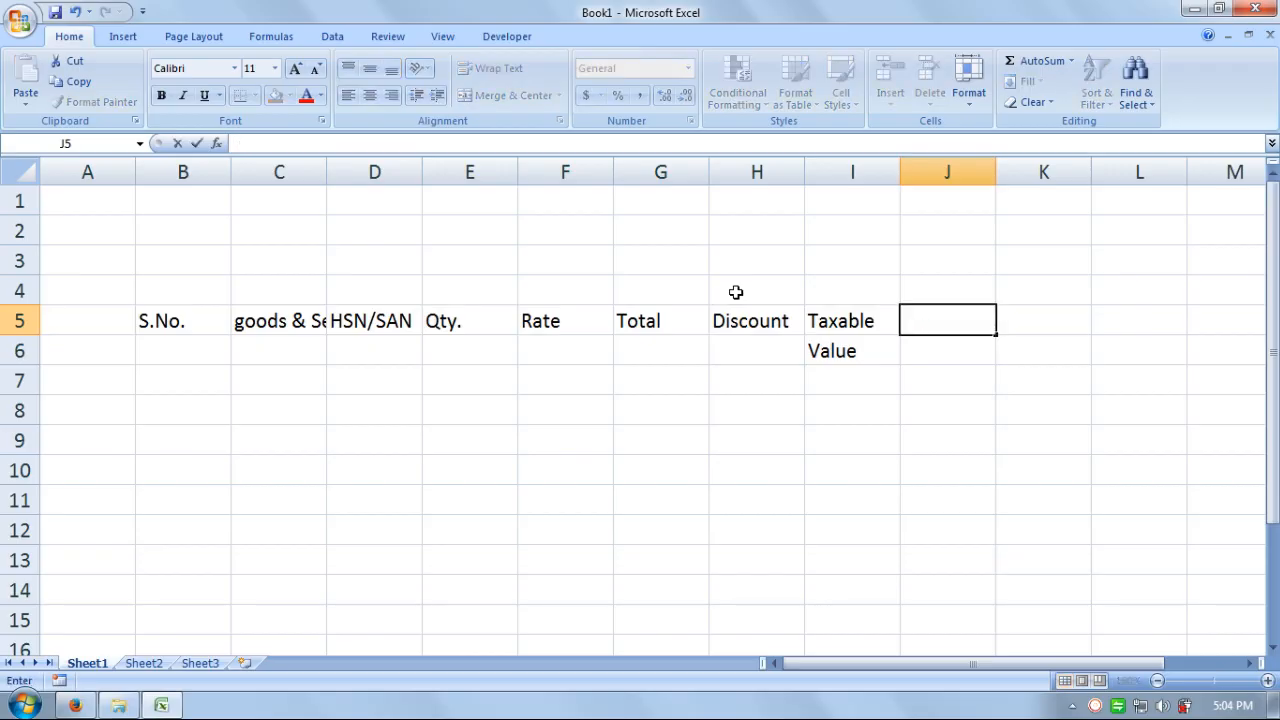
key("Tab")
key("Left")
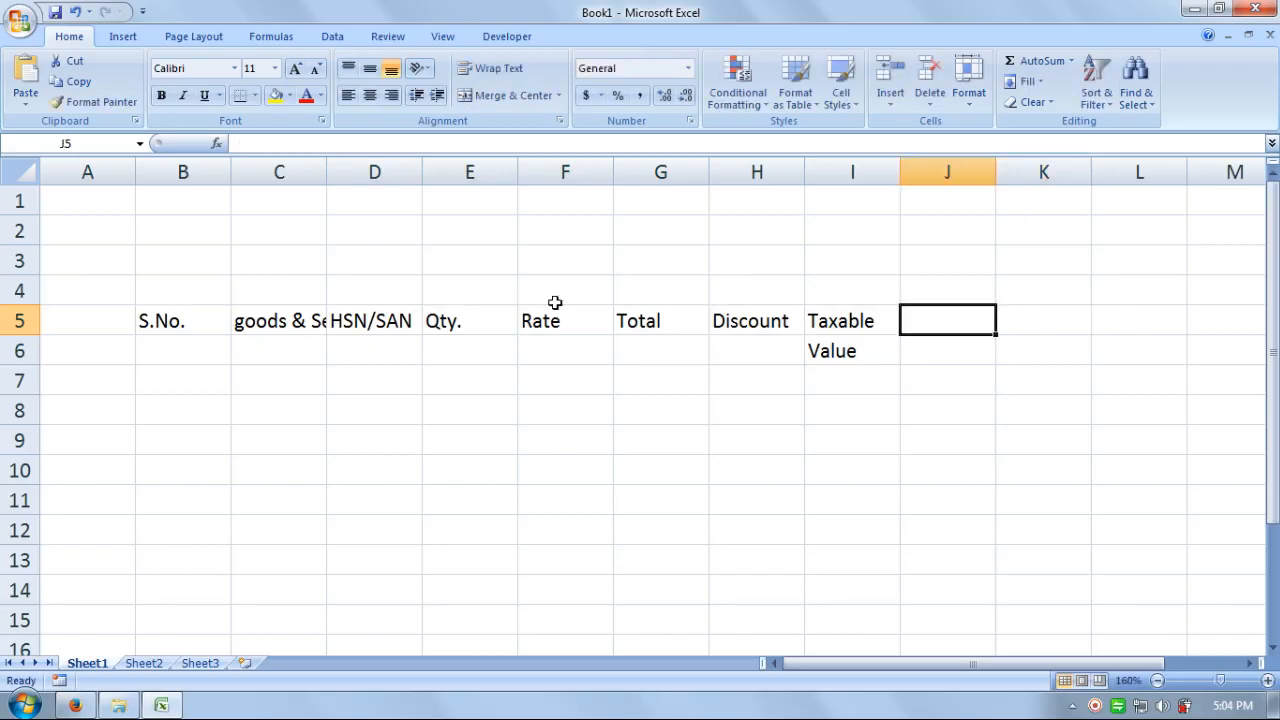
- Merge and centre J5:K5 and enter the heading CGST
left_click_drag(1016, 324, 938, 318)
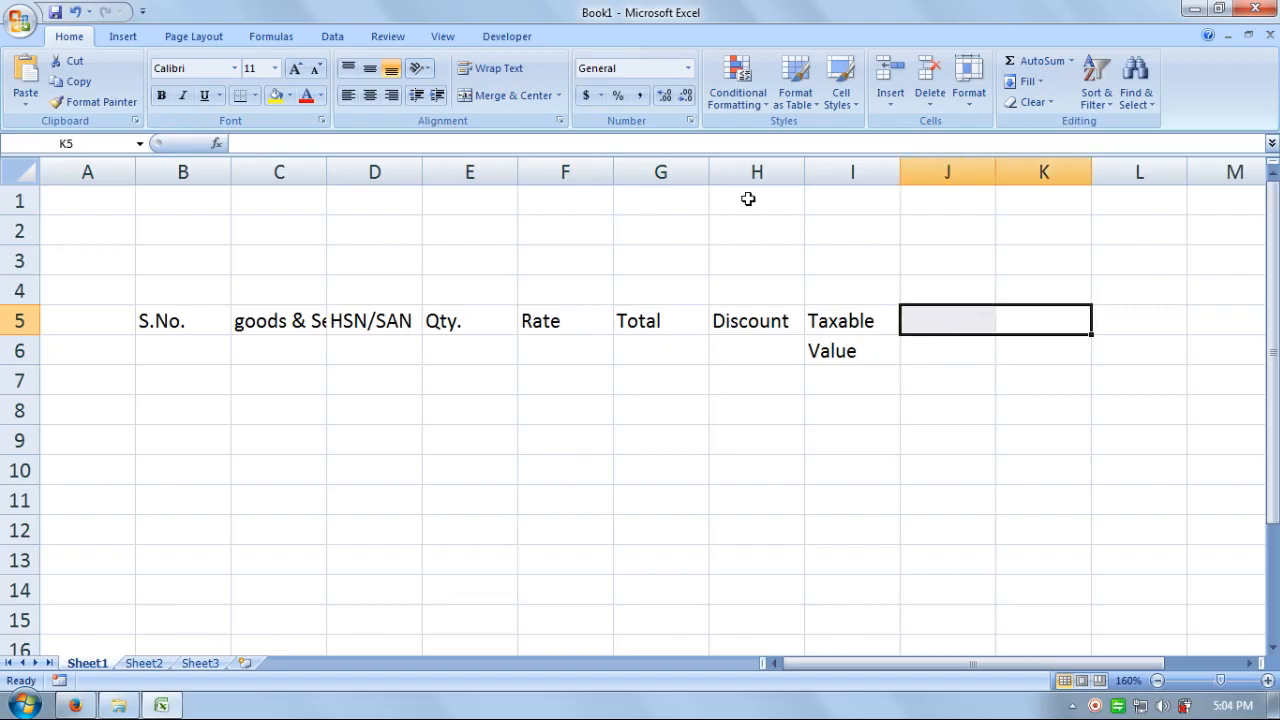
left_click(490, 90)
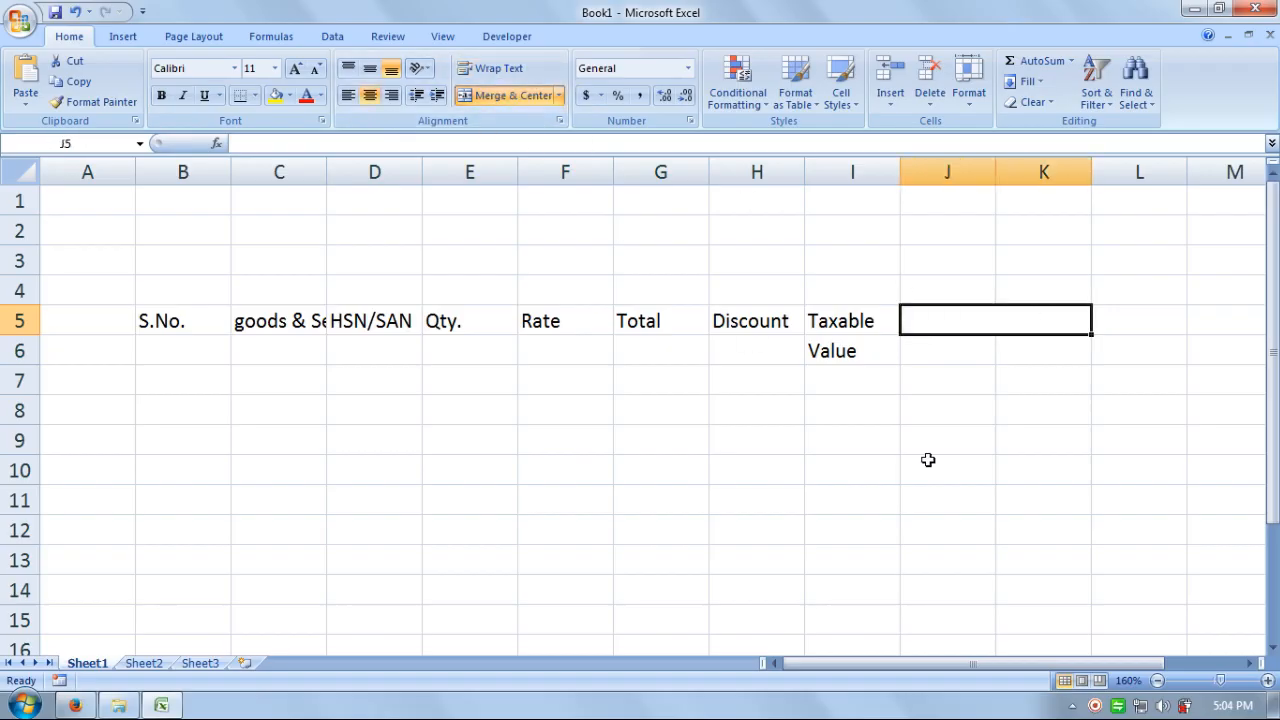
type("CGST")
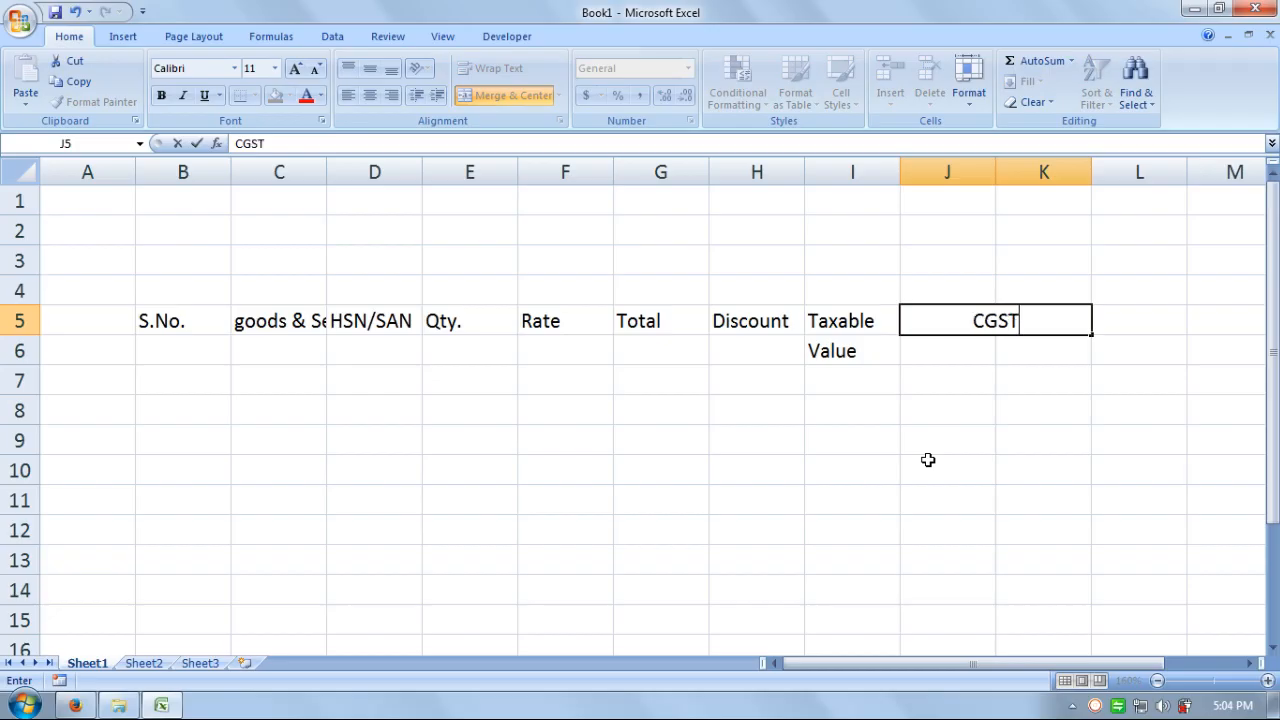
key("Return")
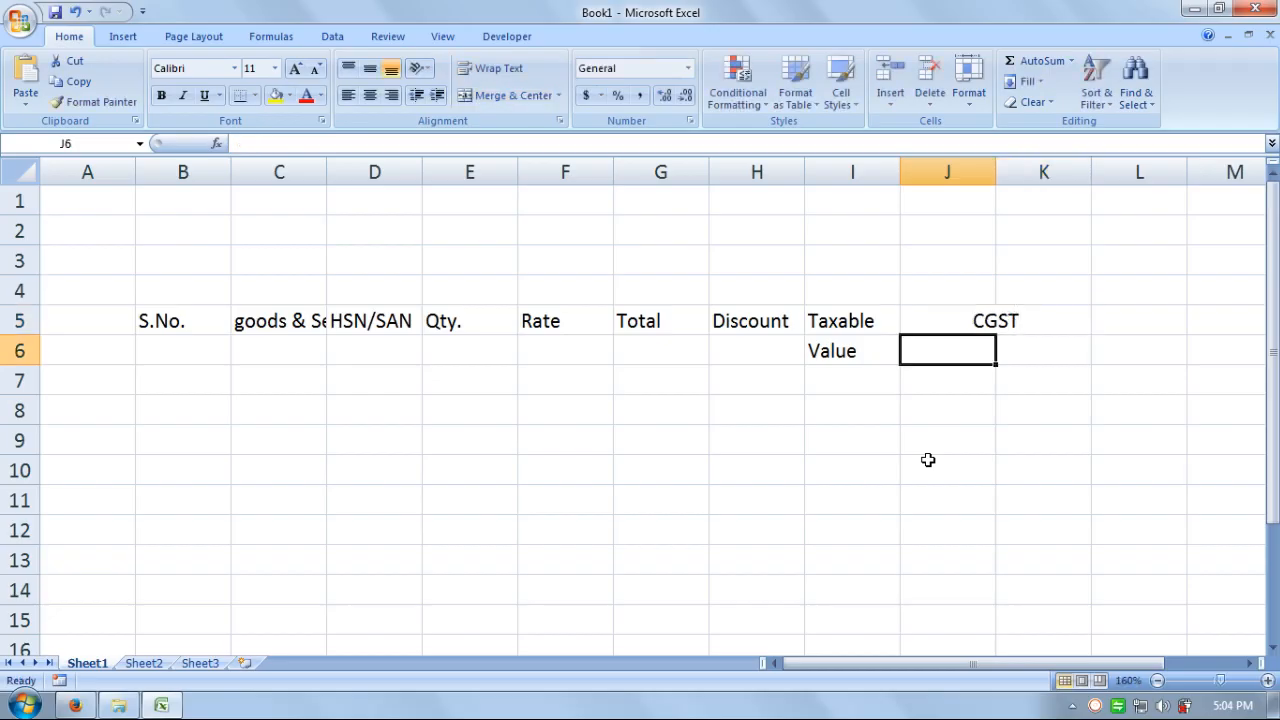
- Label J6 'Rate %' and K6 'Amount' under the CGST heading
type("Rate")
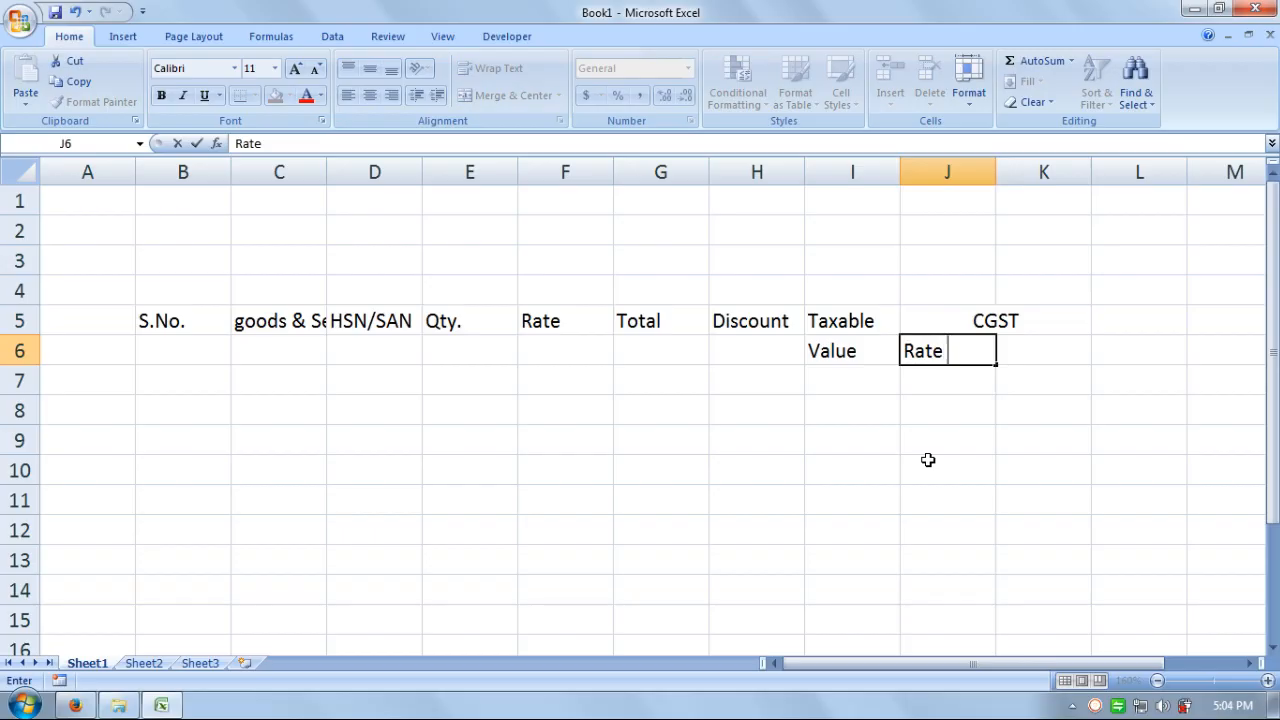
type(" %")
key("Tab")
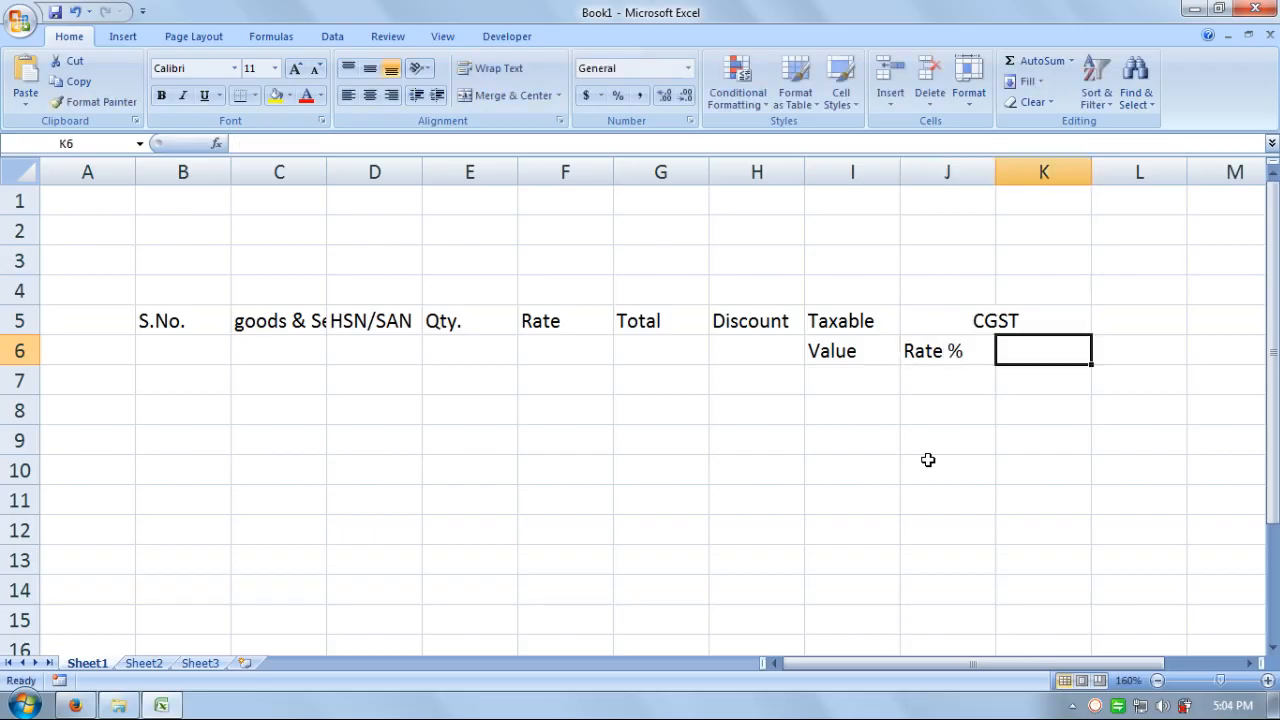
type("Amount")
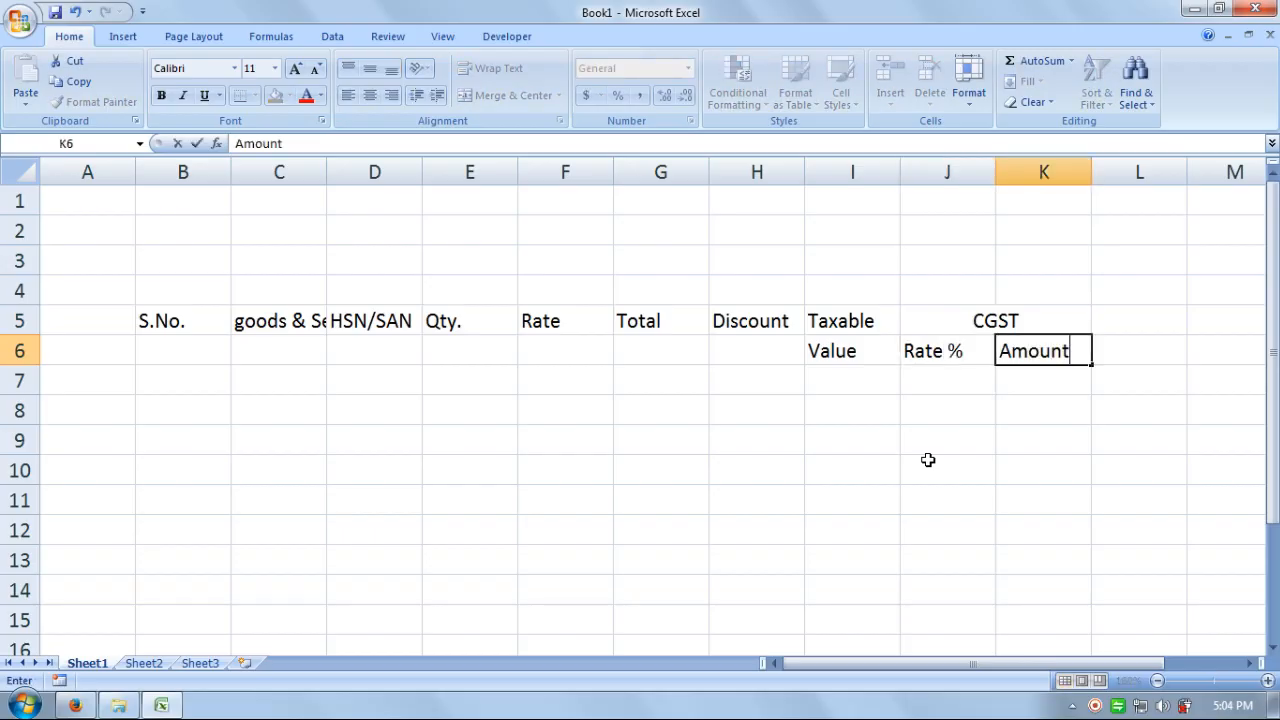
key("Tab")
key("Up")
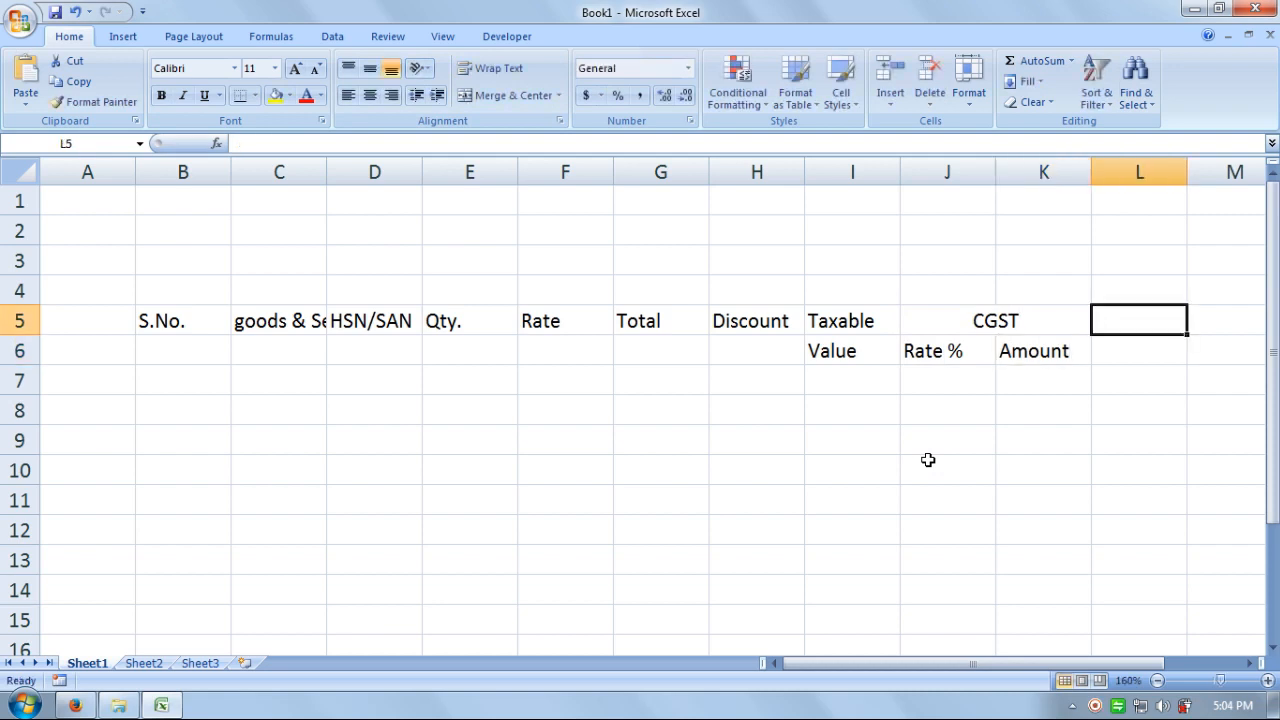
- Copy the CGST header block J5:K6 into L5:M6 and N5:O6
key("Right")
key("Left")
key("Left")
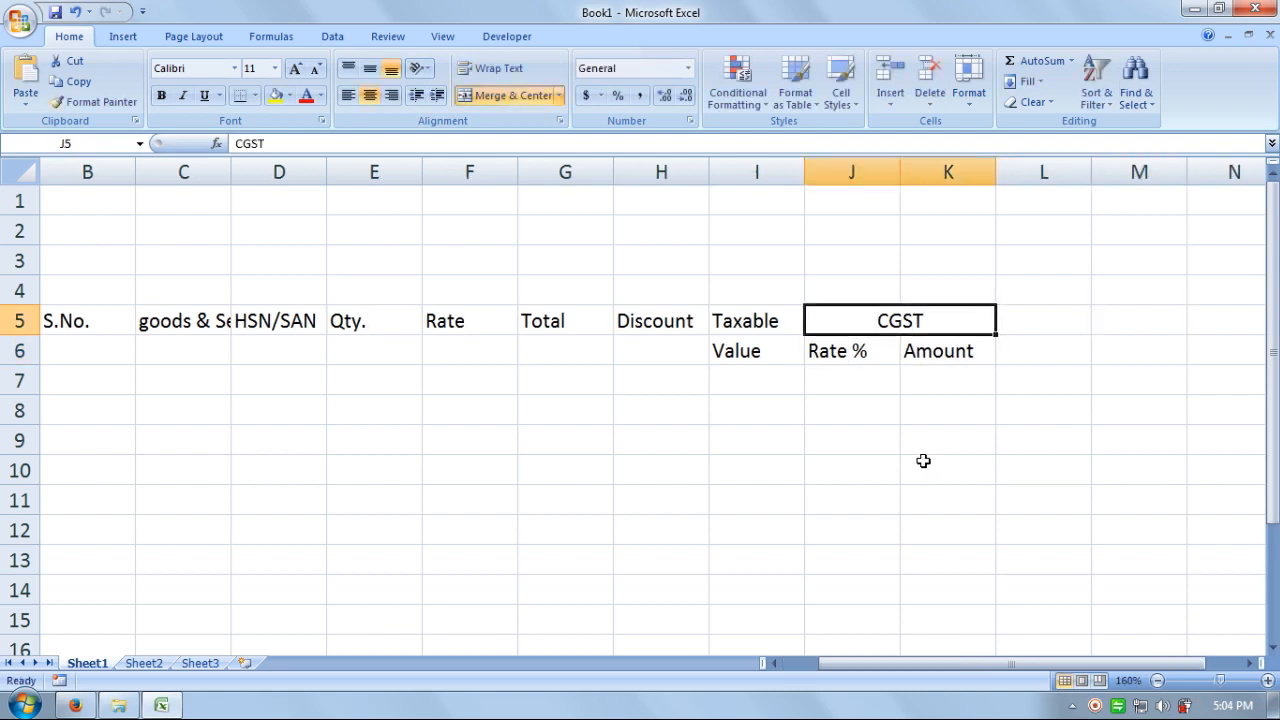
key("shift+Down")
key("ctrl+c")
key("Right")
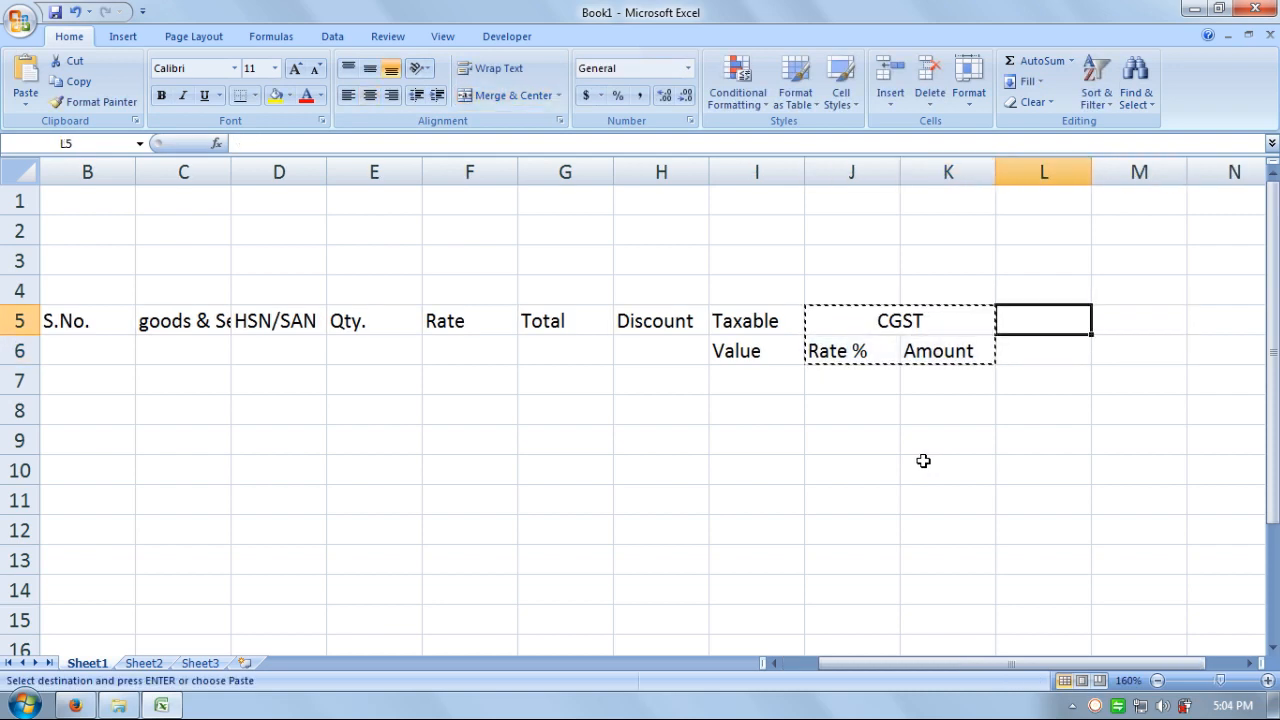
key("ctrl+v")
key("ctrl+c")
key("Right")
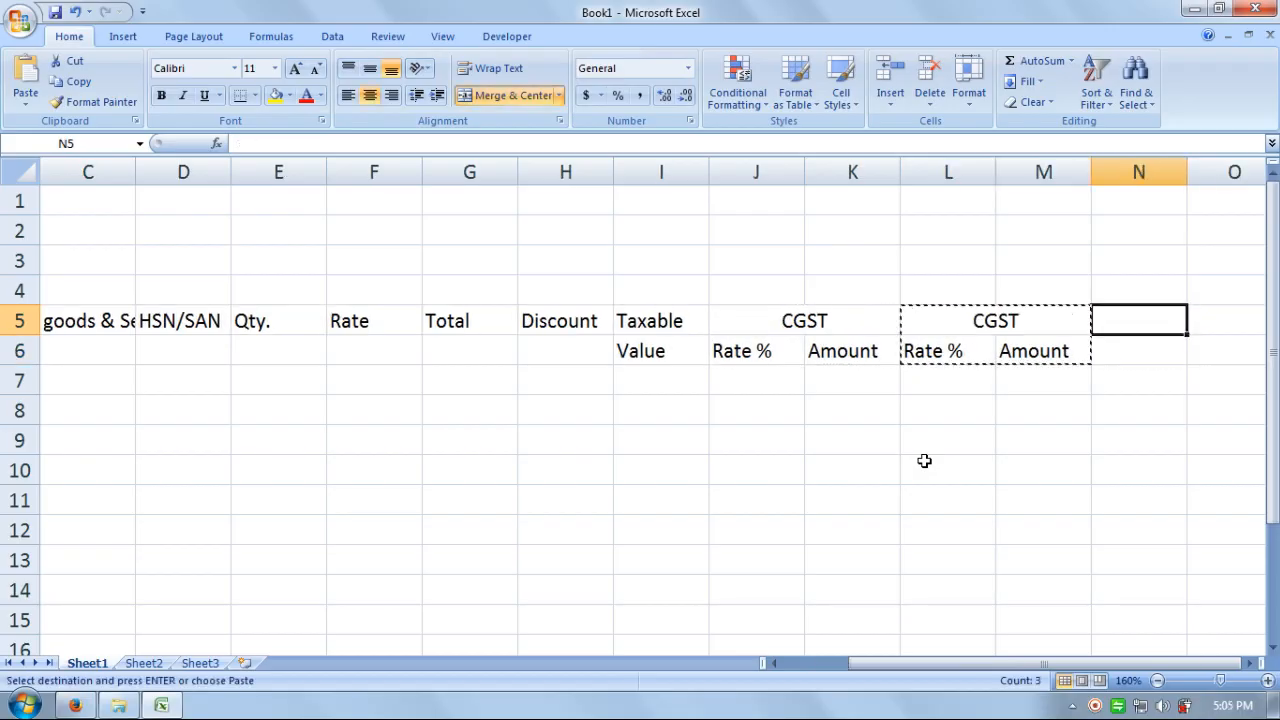
key("ctrl+v")
- Rename the two copied headings from CGST to SGST and IGST
key("Left")
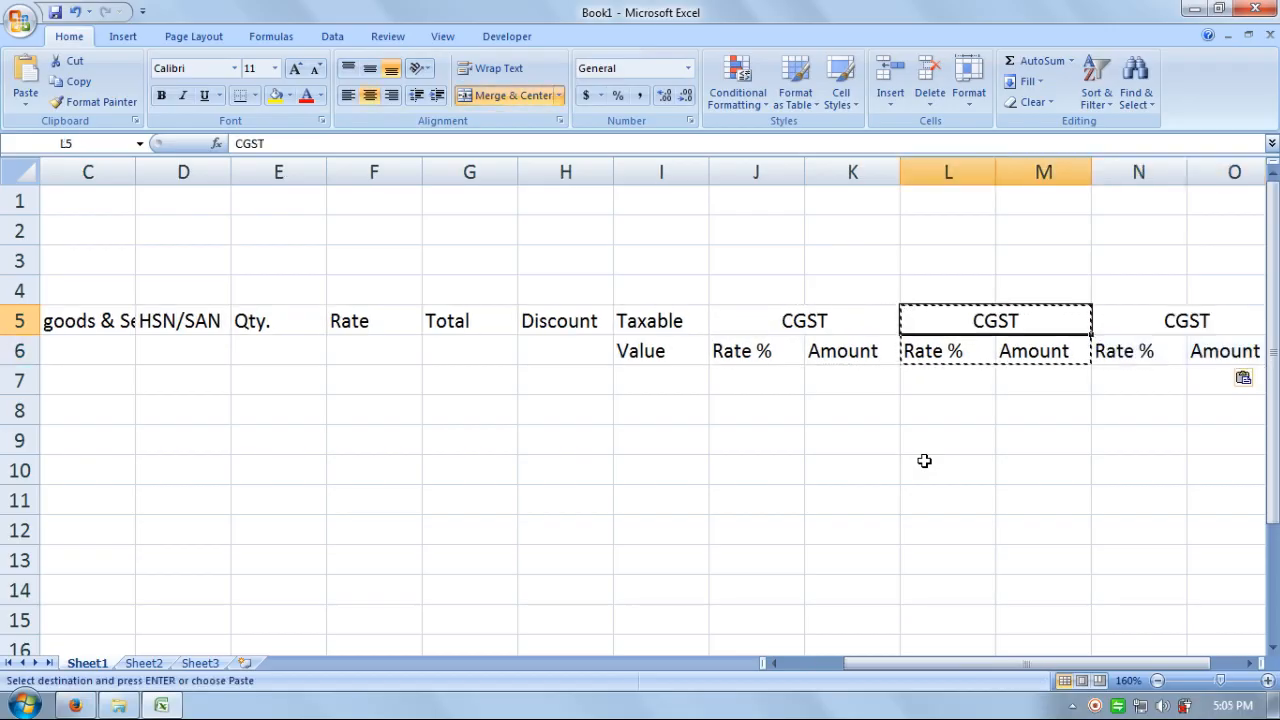
key("F2")
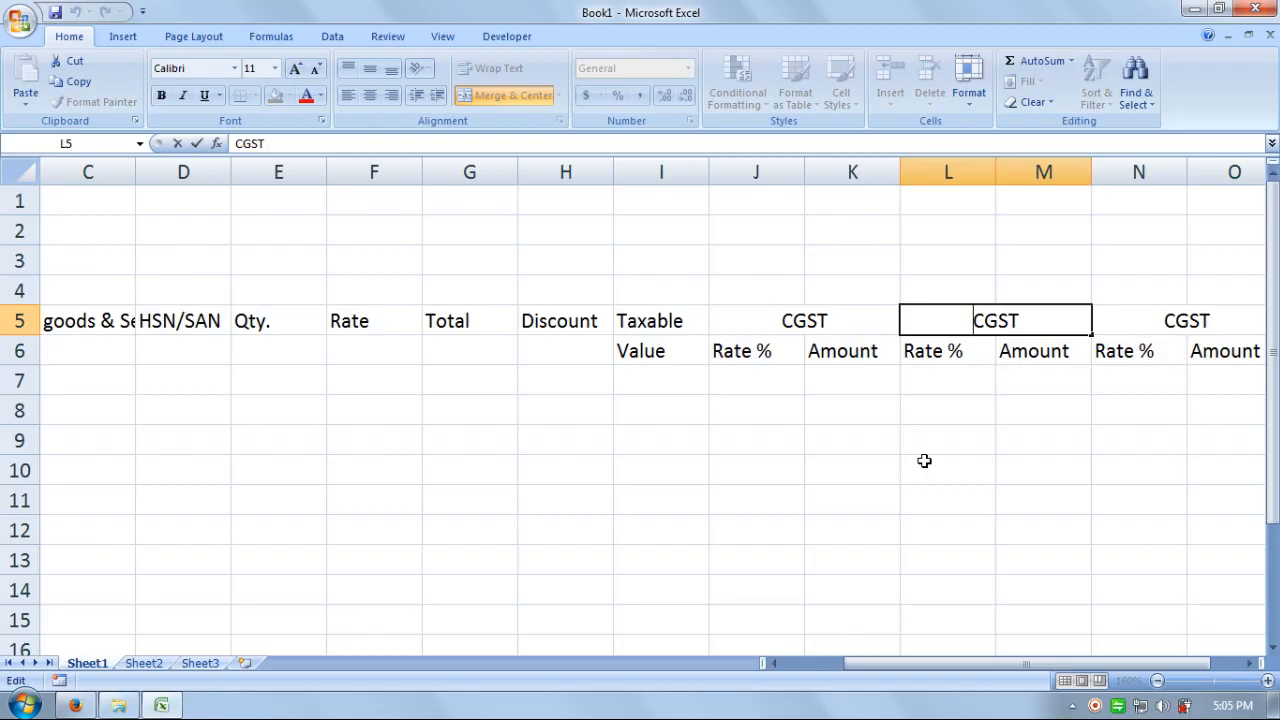
key("Delete")
type("ST.")
key("Return")
key("Right")
key("Right")
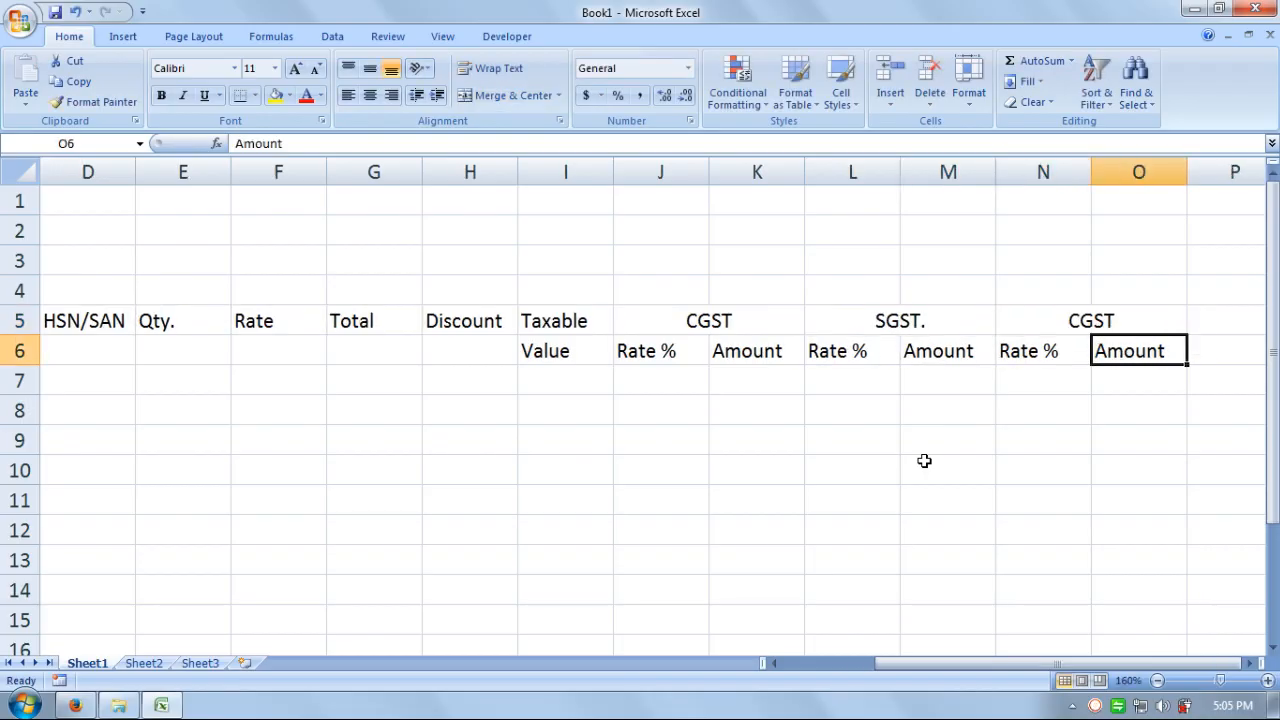
key("Up")
key("F2")
key("Delete")
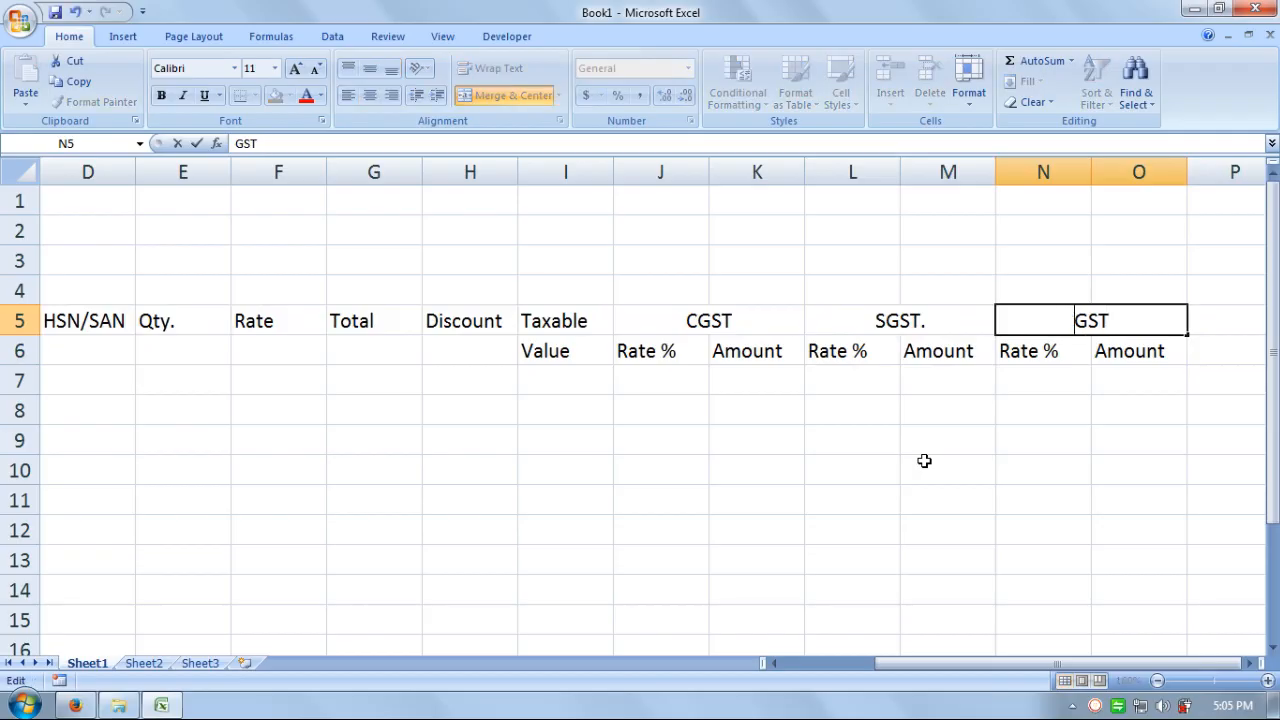
type("I")
key("Return")
- Remove the stray period so the L5 heading reads SGST
key("Left")
key("Up")
key("F2")
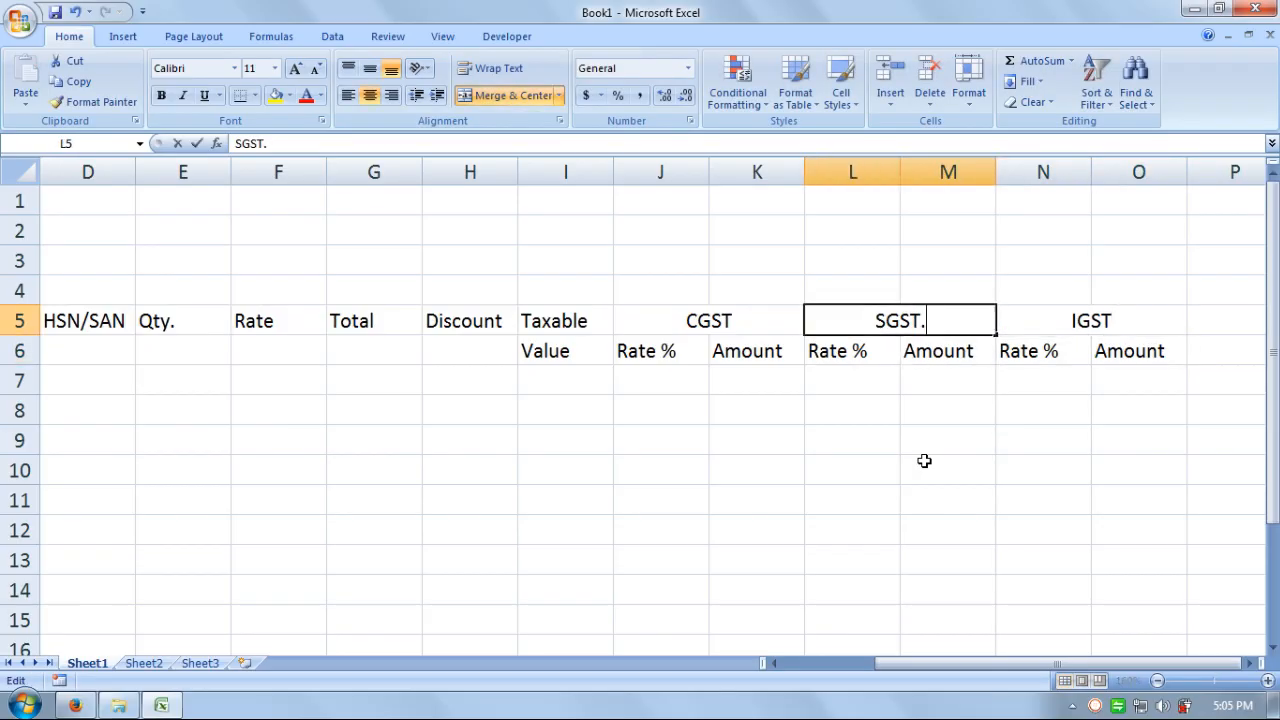
key("BackSpace")
key("Return")
key("Right")
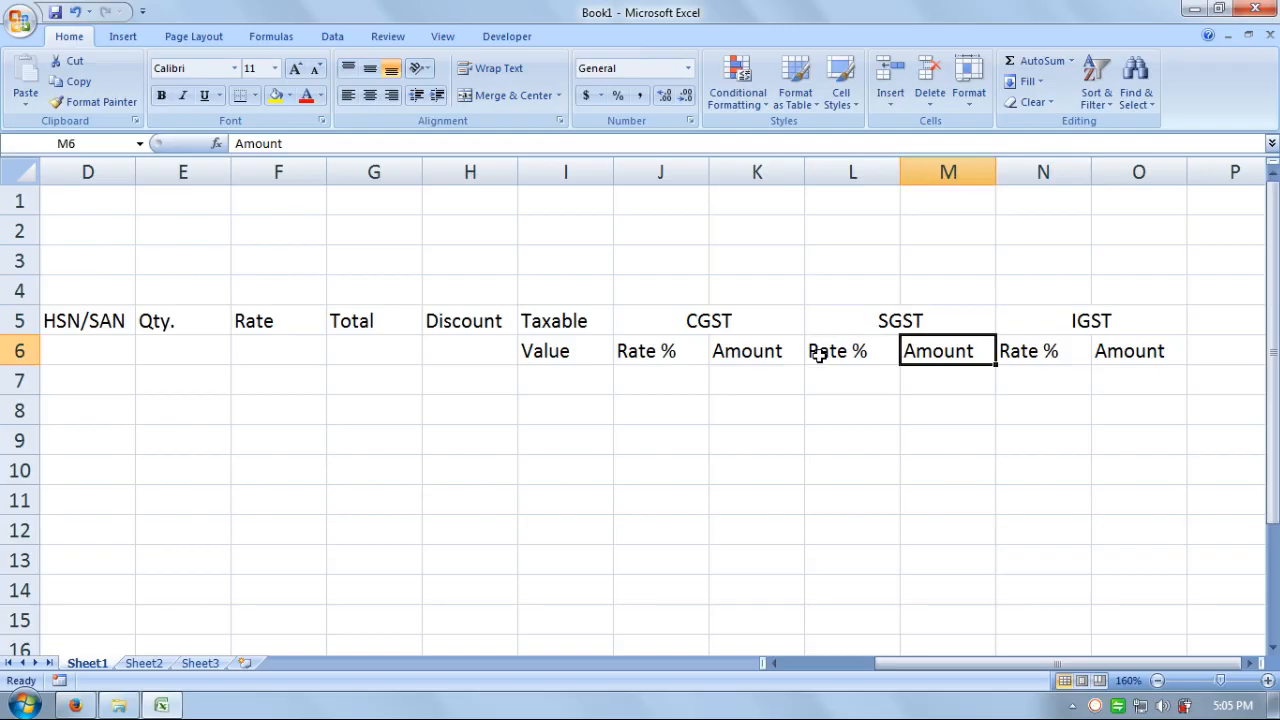
left_click(818, 355)
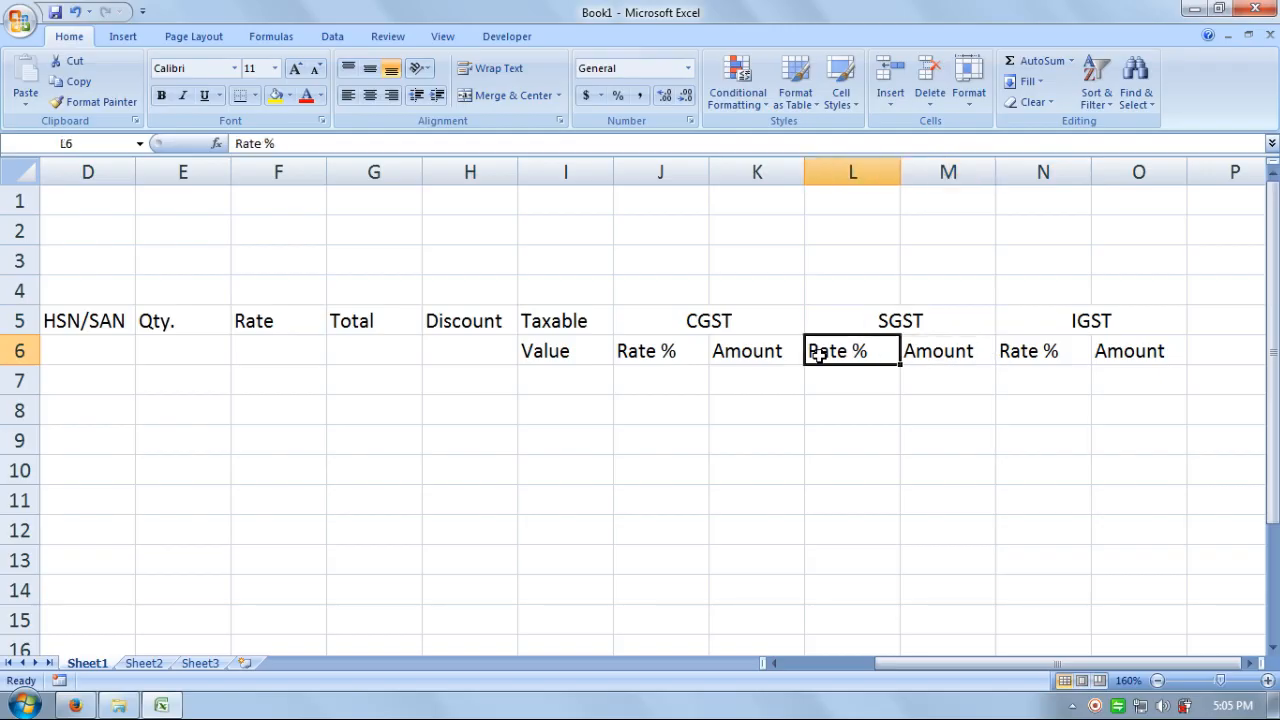
- Enter 'Amount' in P5 and '(INR)' in P6, then return to row 7's start
left_click(1210, 328)
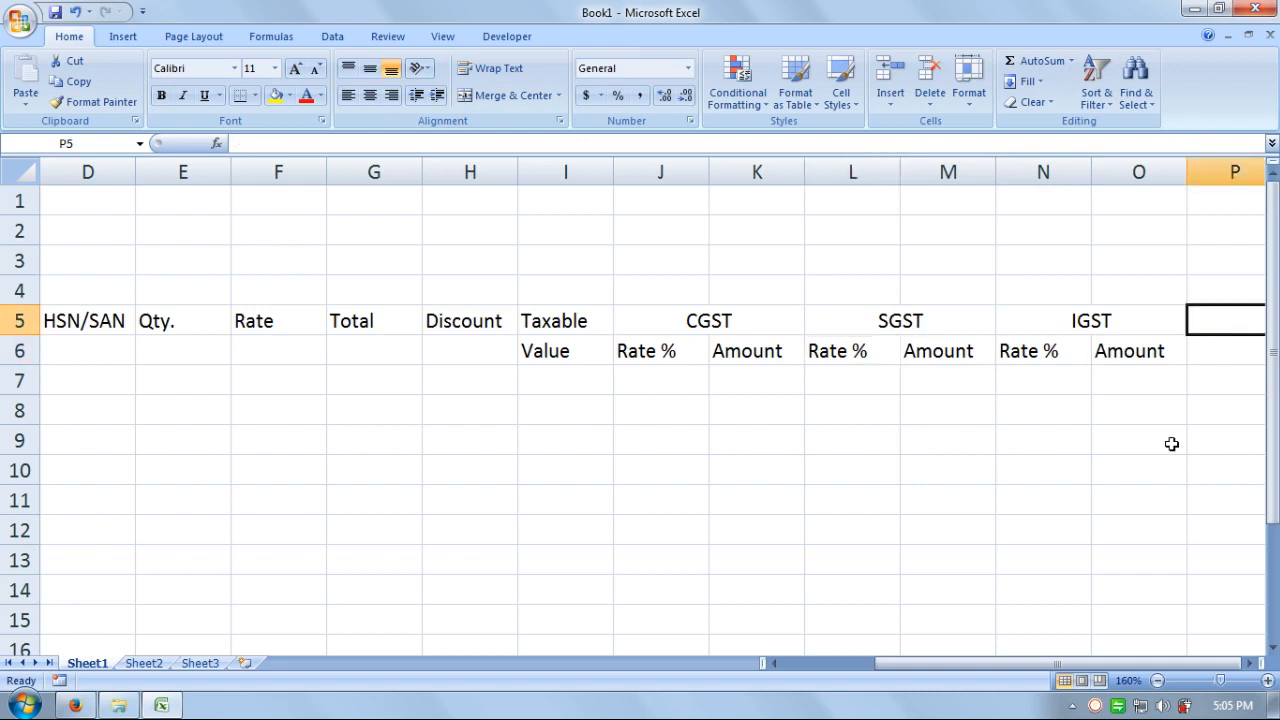
type("Amount")
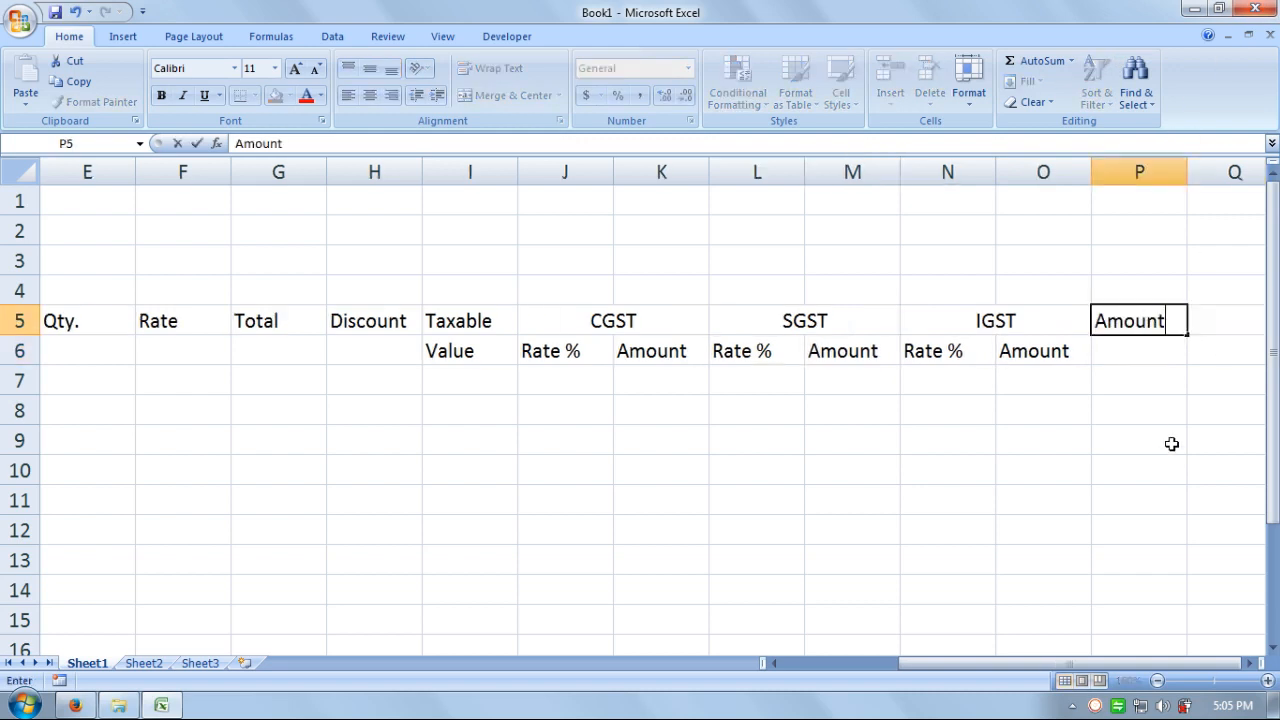
key("Return")
type("(")
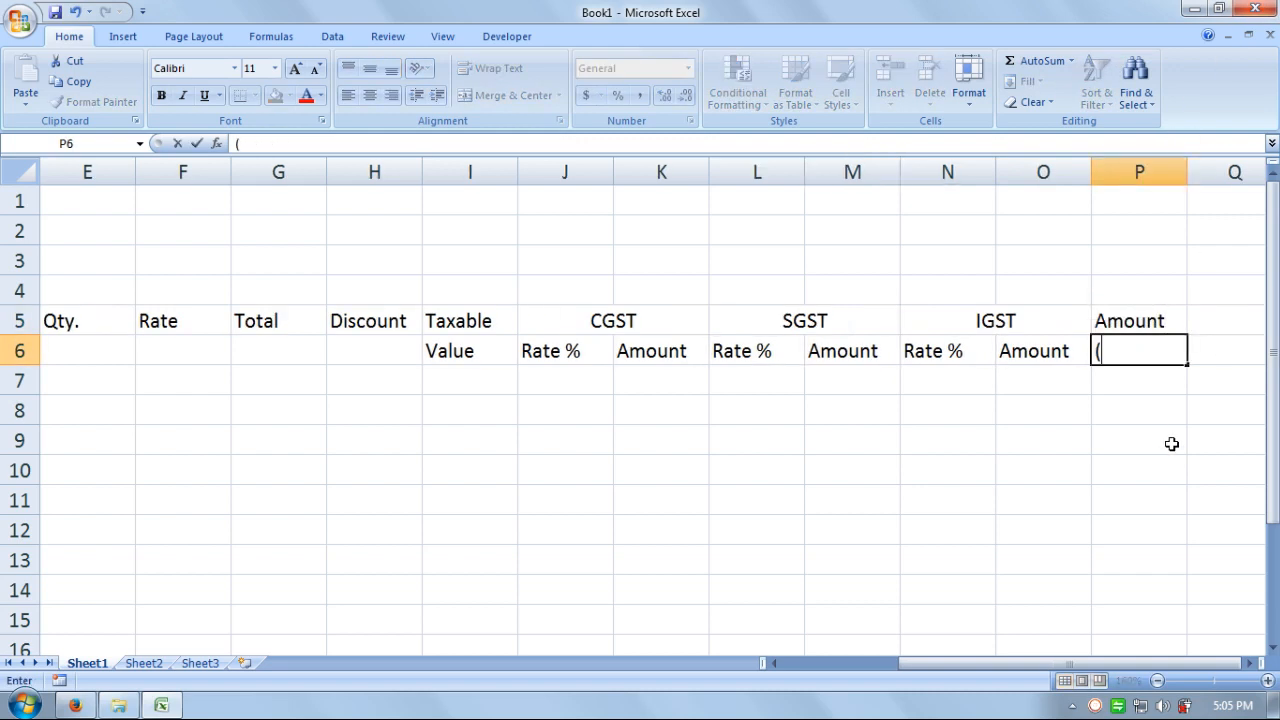
type("INR)")
key("Return")
key("Left")
key("Left")
key("Left")
key("Left")
key("Home")
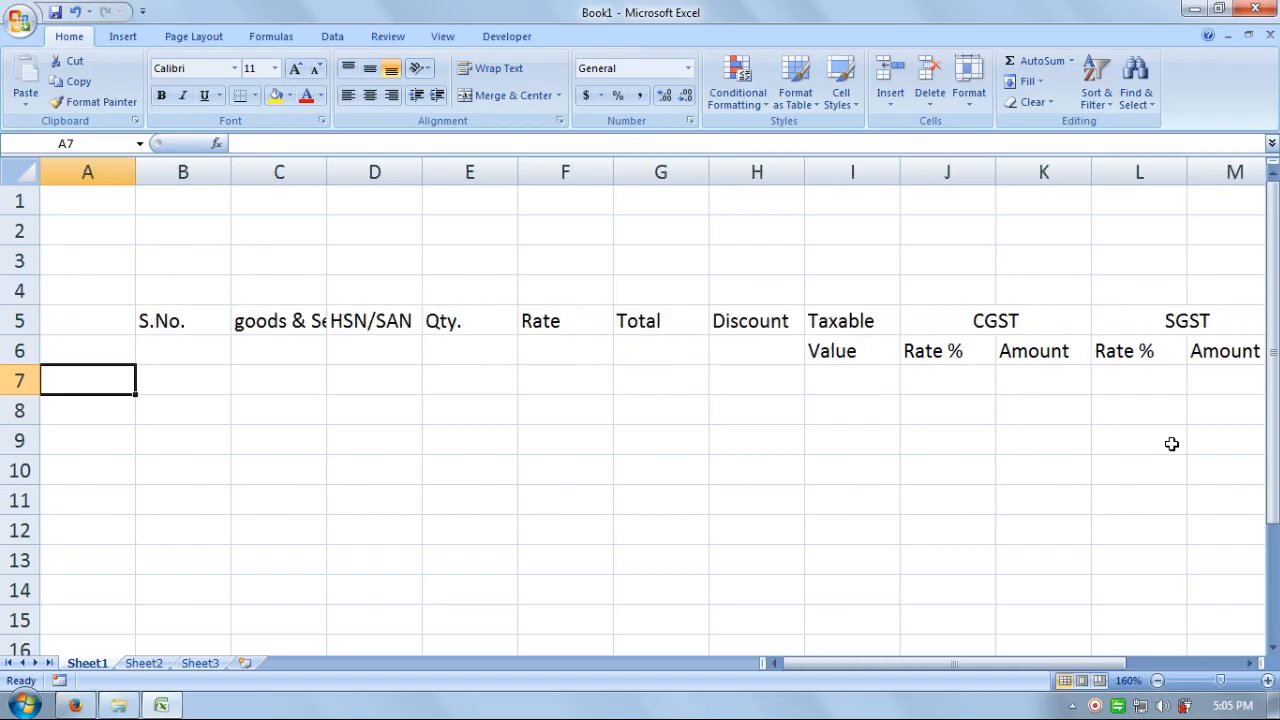
- Merge and centre S.No., goods & Services, HSN/SAN and Qty. down across rows 5-6
left_click_drag(200, 320, 200, 349)
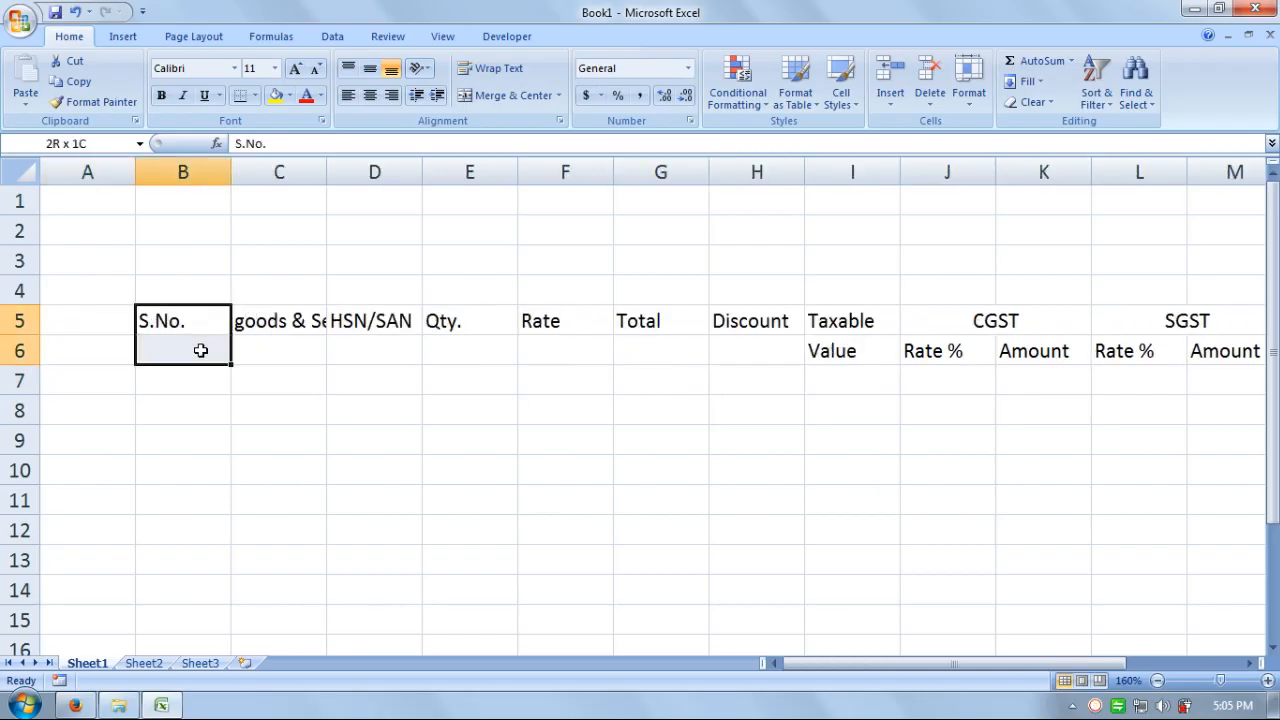
left_click(475, 95)
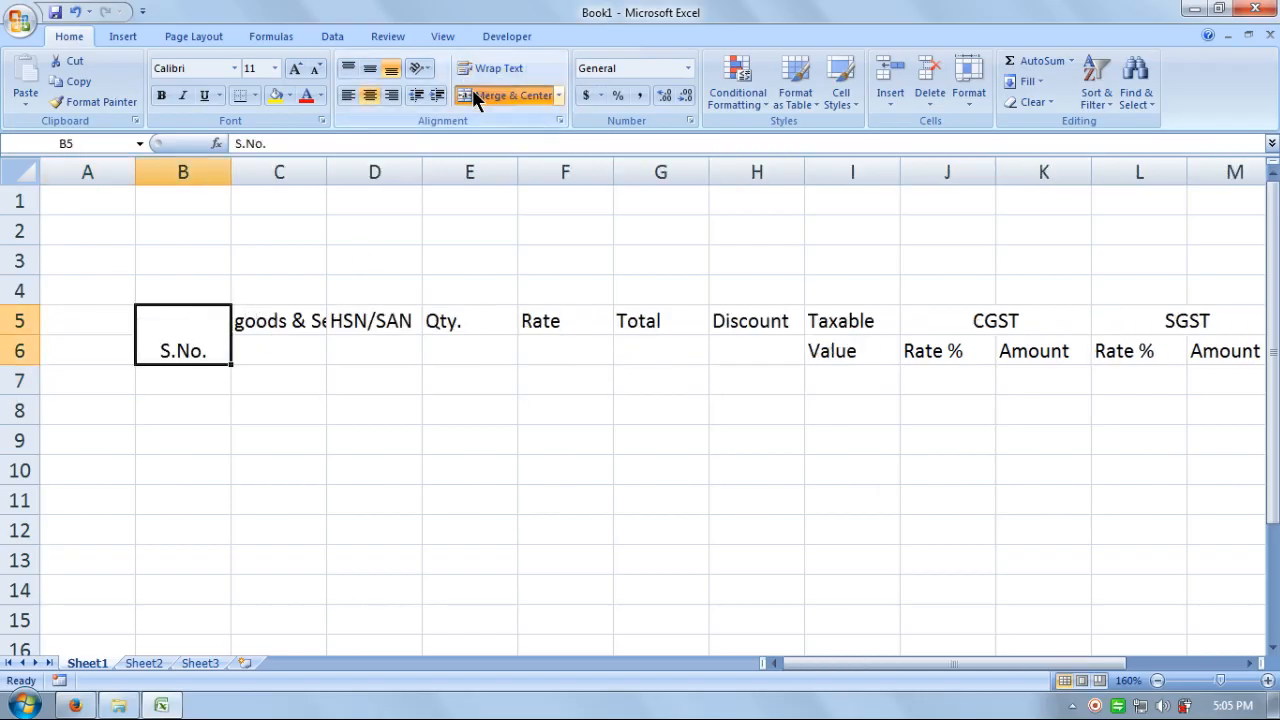
left_click_drag(300, 325, 300, 348)
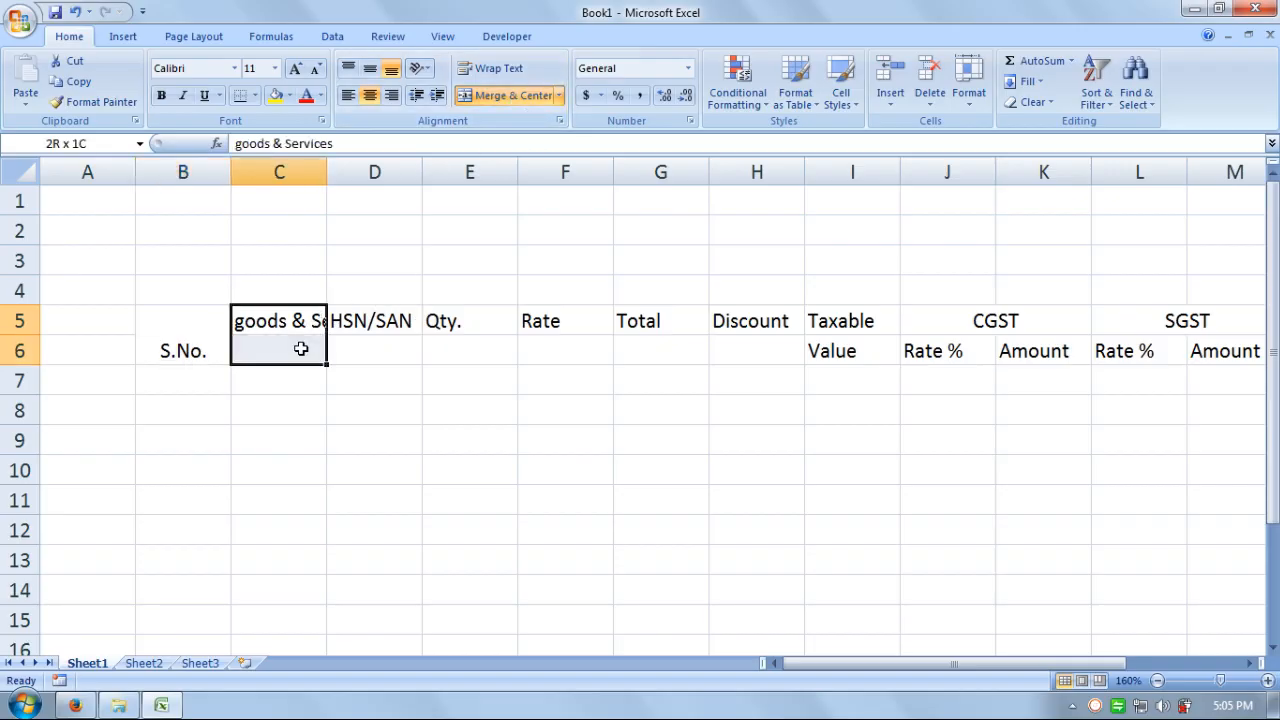
left_click(489, 94)
left_click_drag(390, 320, 385, 350)
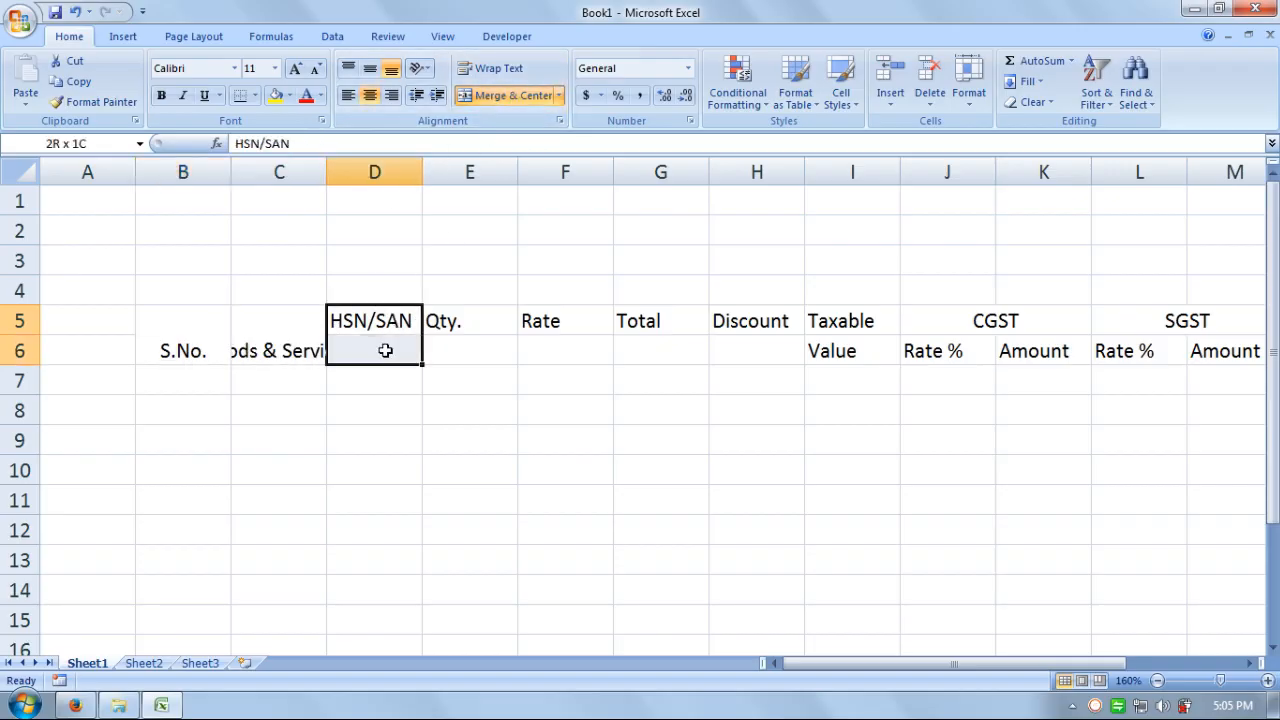
left_click(513, 94)
left_click_drag(457, 316, 457, 348)
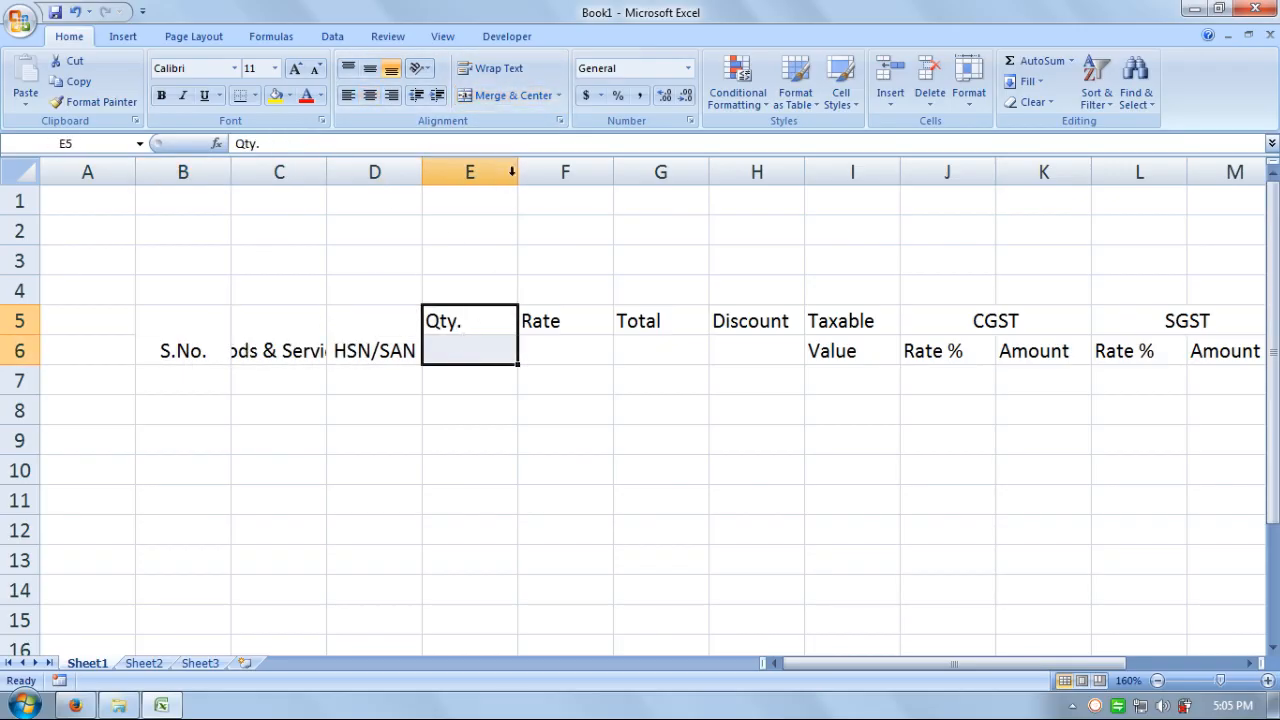
left_click(513, 94)
- Merge and centre Rate, Total and Discount down across rows 5-6
left_click_drag(549, 325, 549, 350)
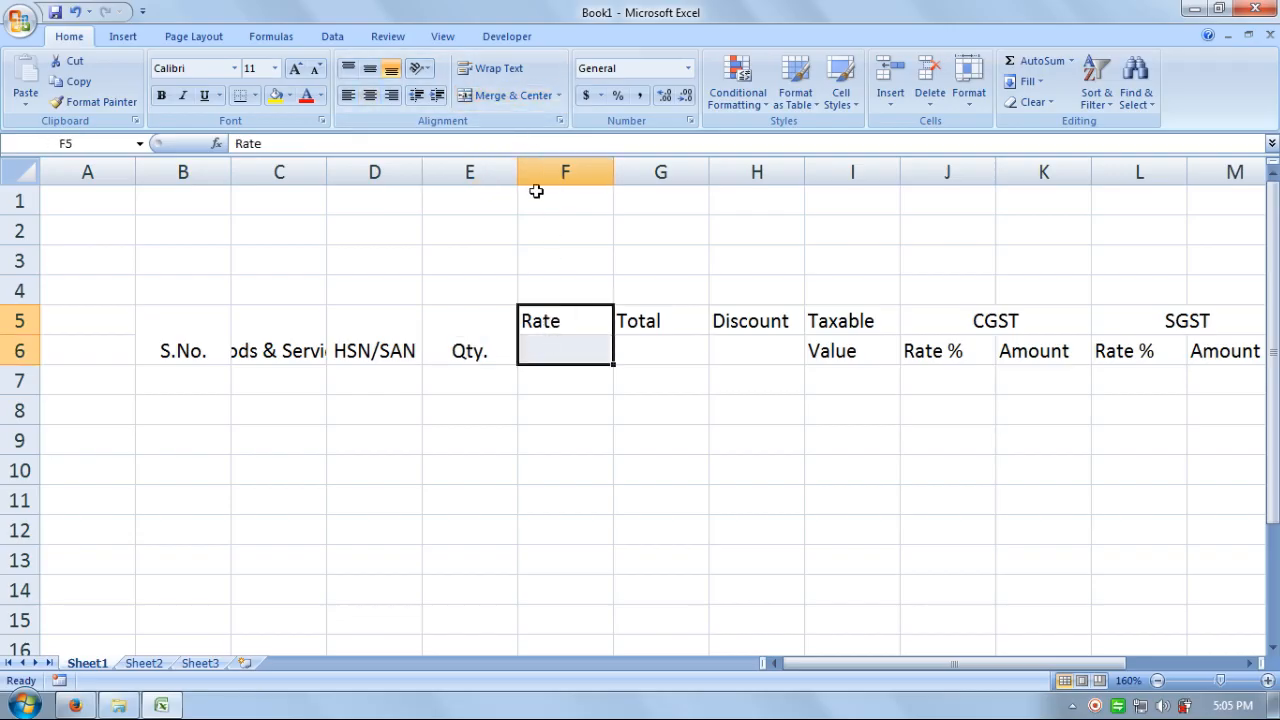
left_click(508, 95)
left_click_drag(623, 320, 628, 349)
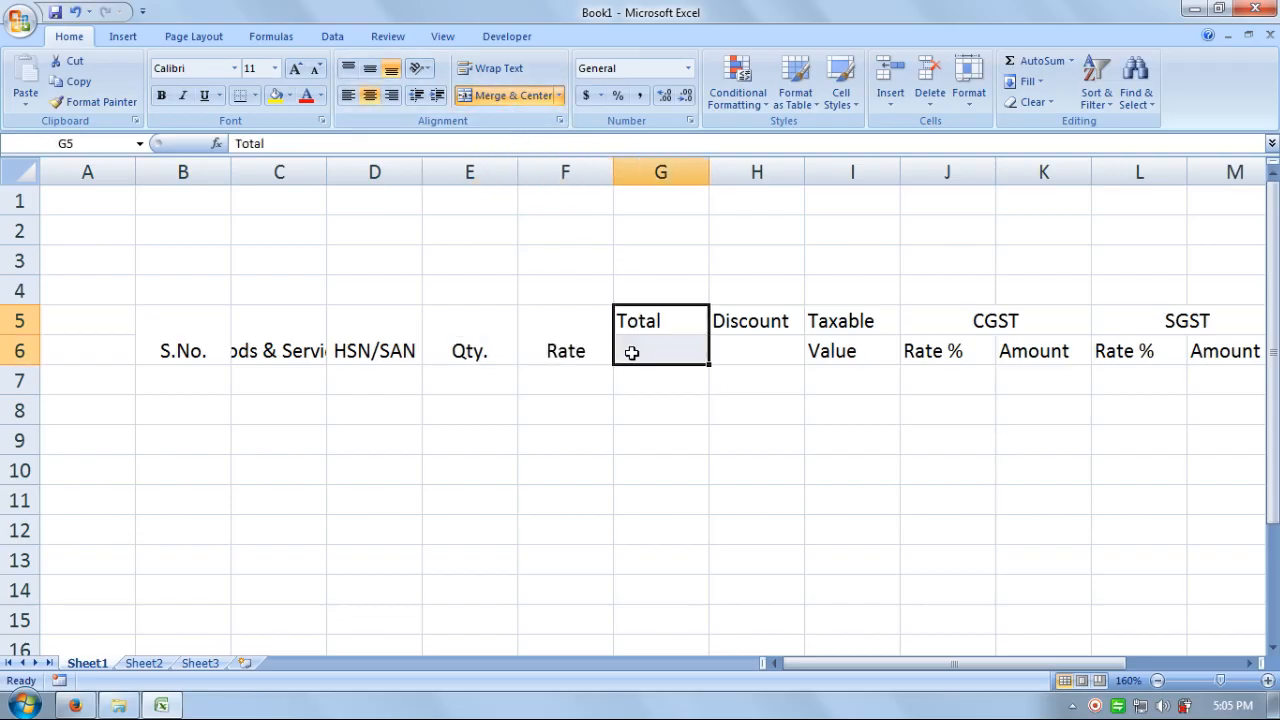
left_click(529, 95)
left_click_drag(745, 318, 749, 338)
left_click(513, 95)
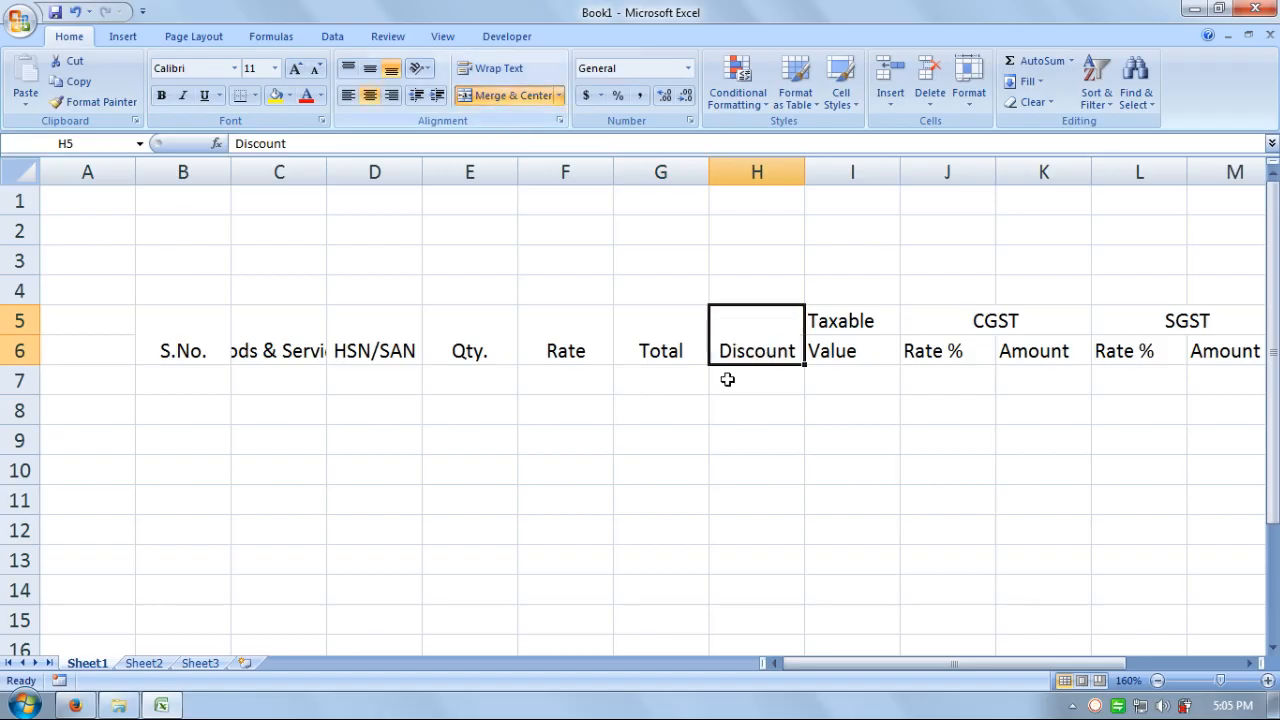
left_click(852, 470)
left_click_drag(209, 330, 1040, 350)
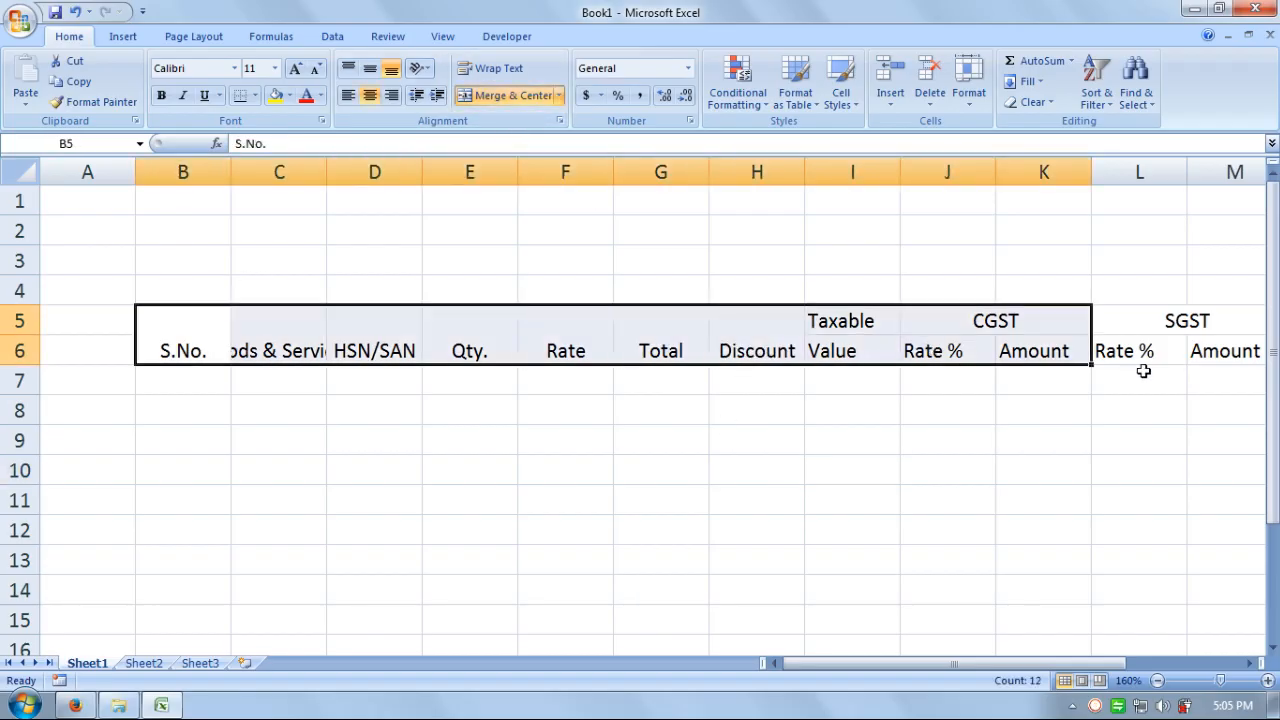
- Give the whole header block a dark grey fill with bold white text
left_click_drag(1138, 664, 1210, 665)
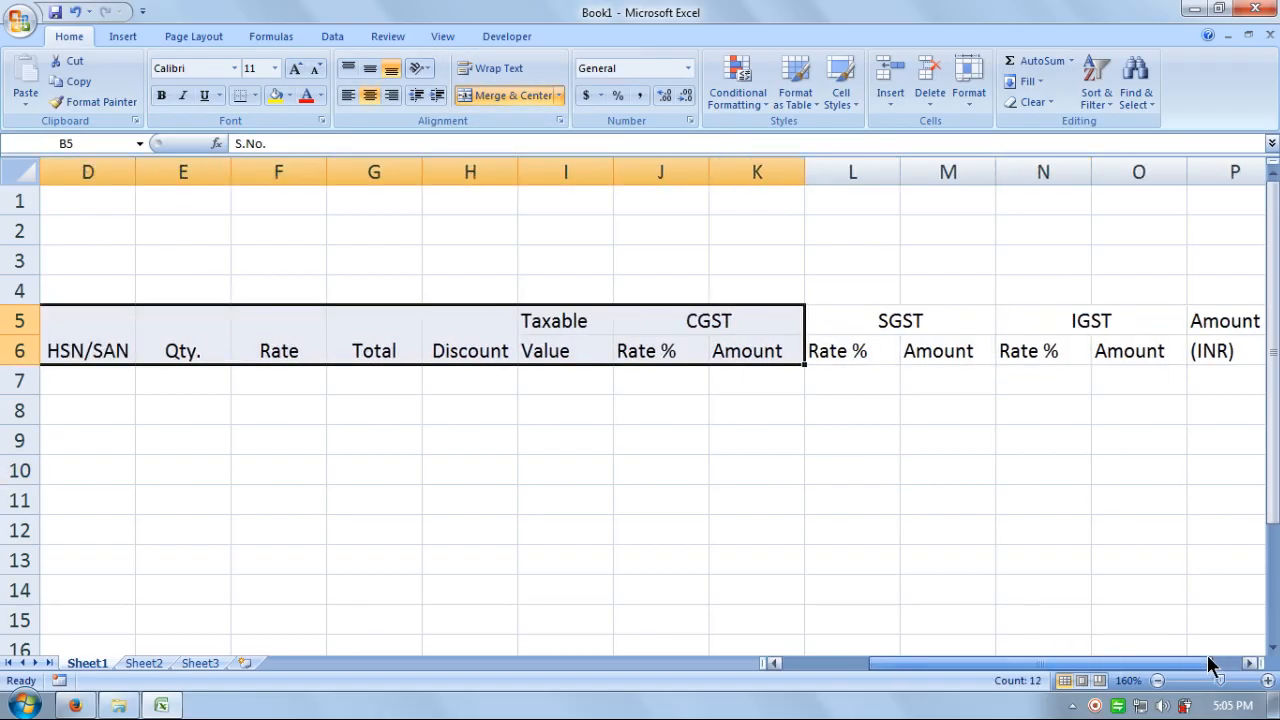
left_click_drag(1046, 663, 1050, 668)
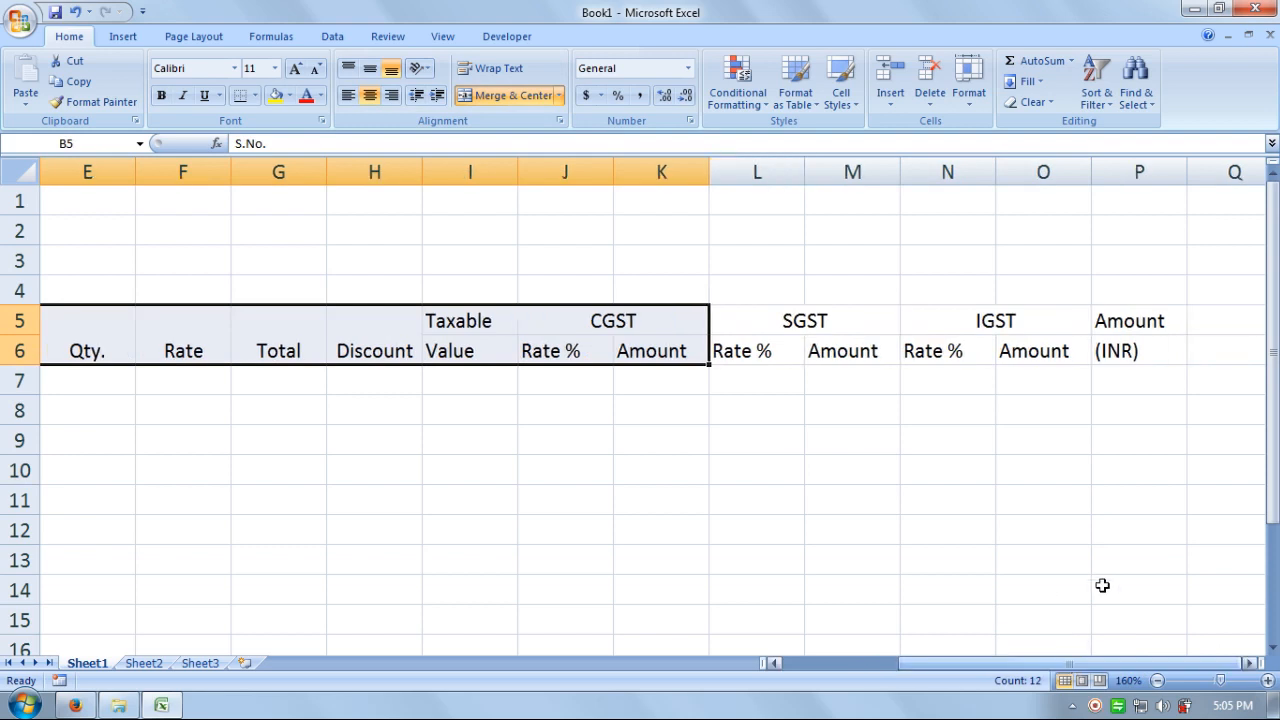
left_click_drag(1135, 322, 223, 346)
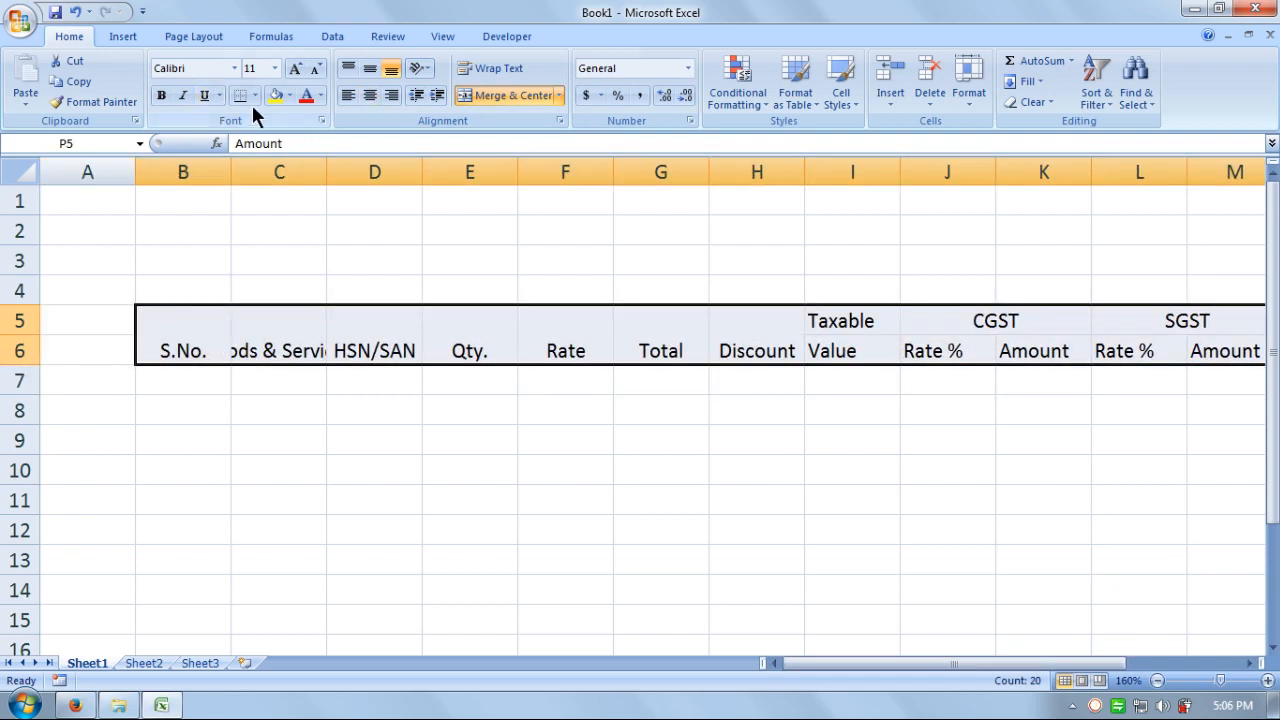
left_click(288, 95)
left_click(290, 189)
left_click(320, 96)
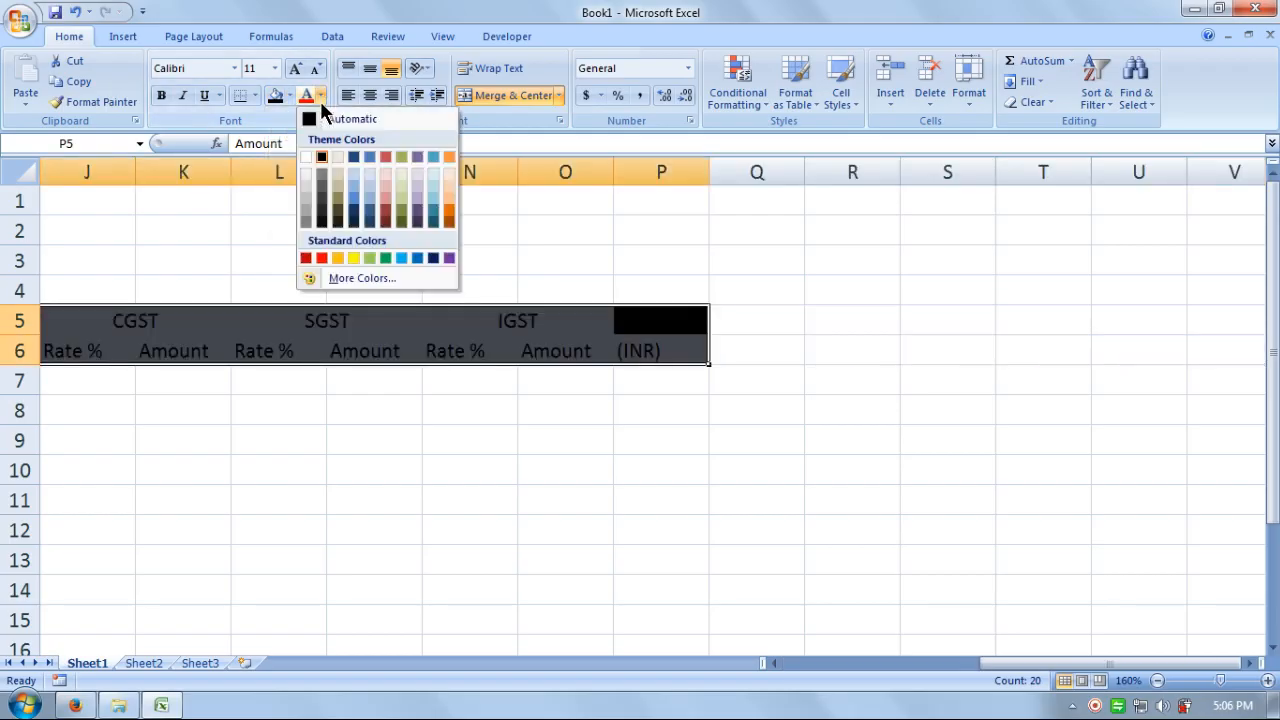
left_click(305, 157)
left_click(162, 97)
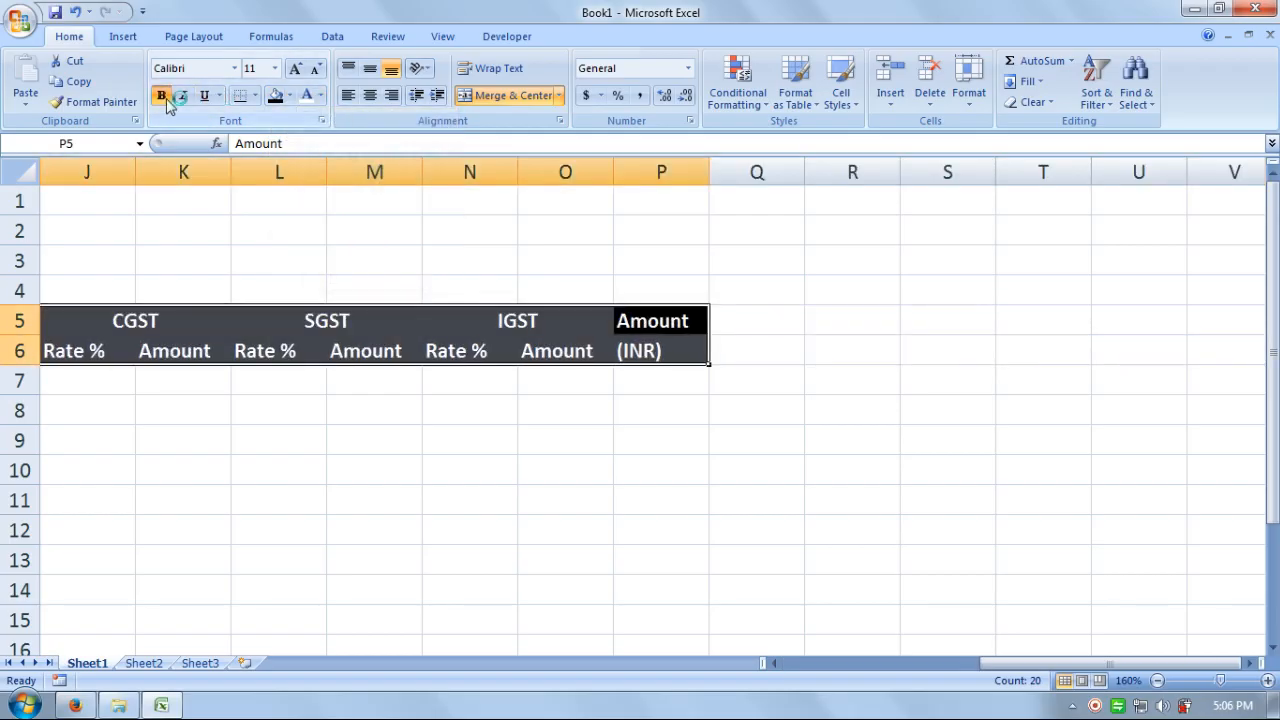
- Vertically centre the text in both header rows with Middle Align
left_click_drag(1109, 667, 920, 667)
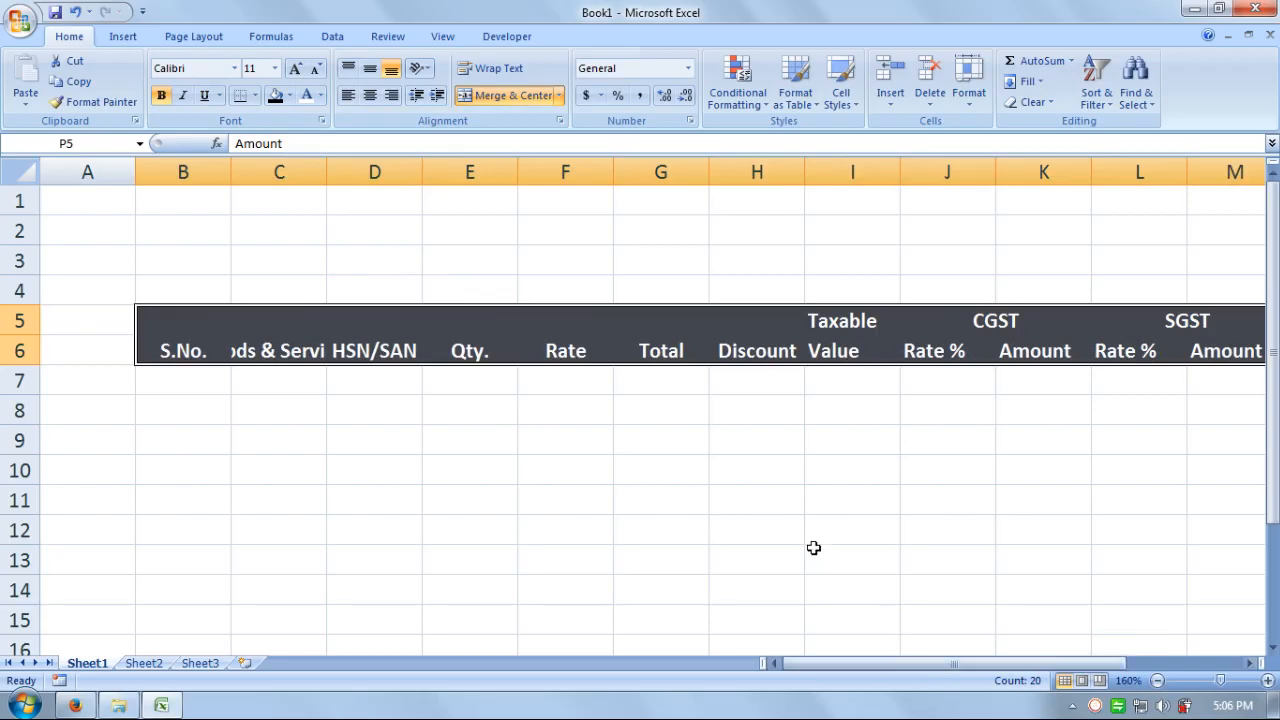
left_click(813, 547)
left_click_drag(166, 323, 880, 354)
left_click(372, 70)
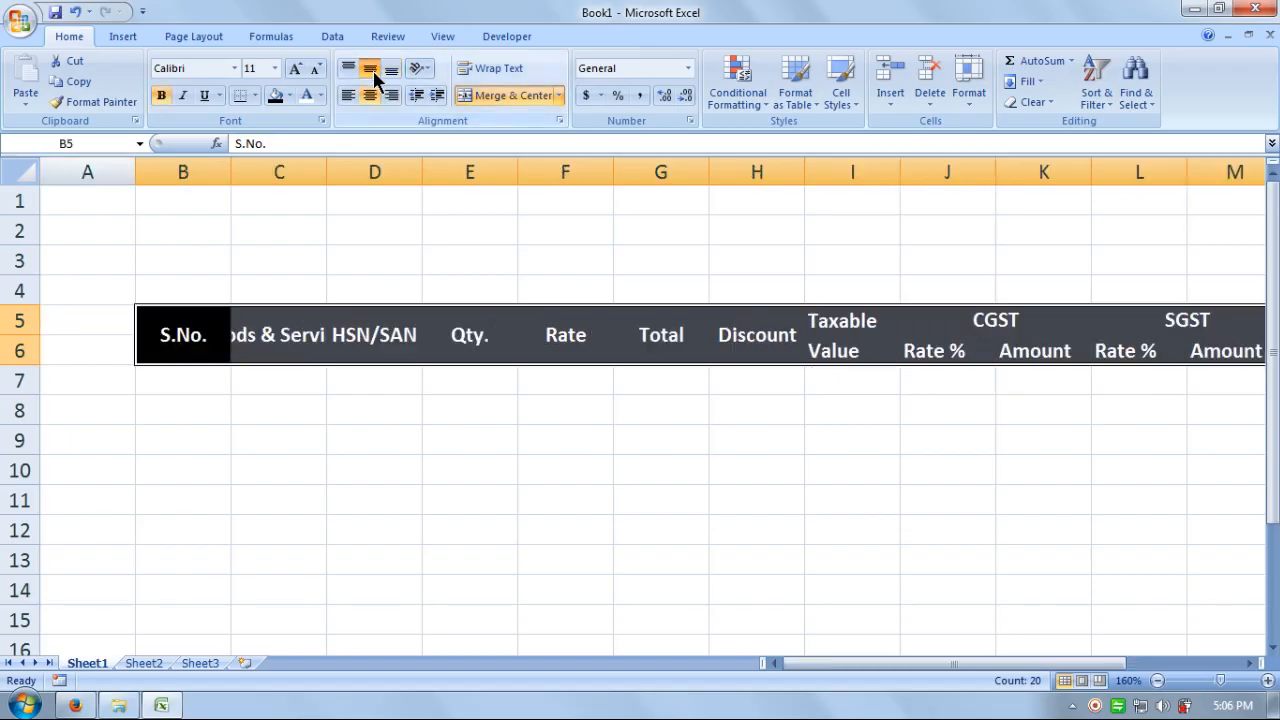
left_click(349, 400)
- AutoFit the column widths so every heading shows in full
left_click_drag(177, 331, 875, 345)
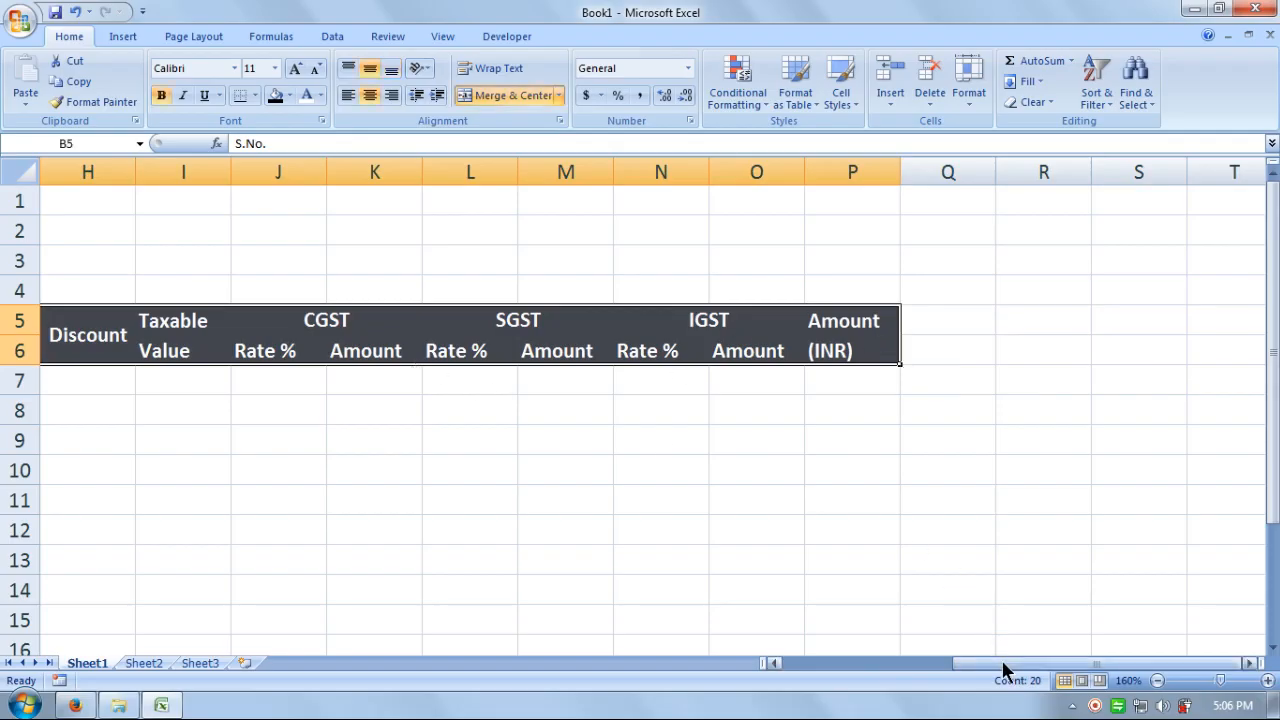
left_click_drag(1005, 664, 785, 675)
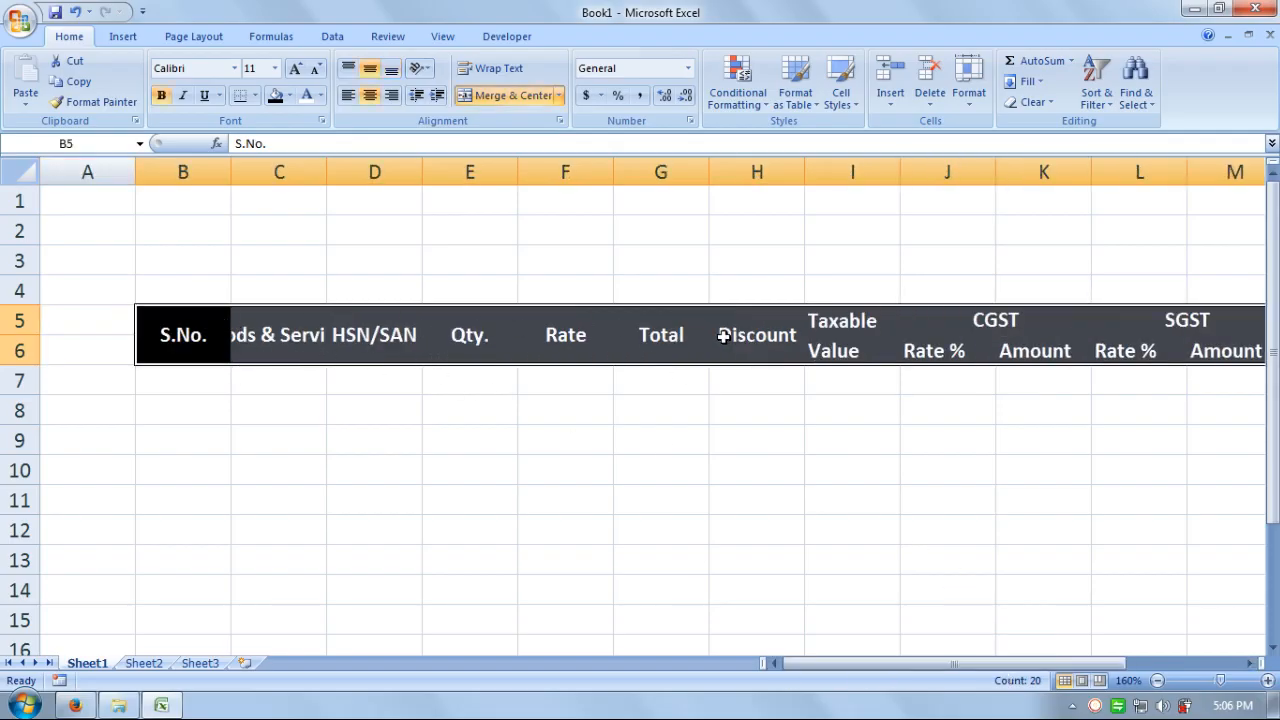
left_click(966, 96)
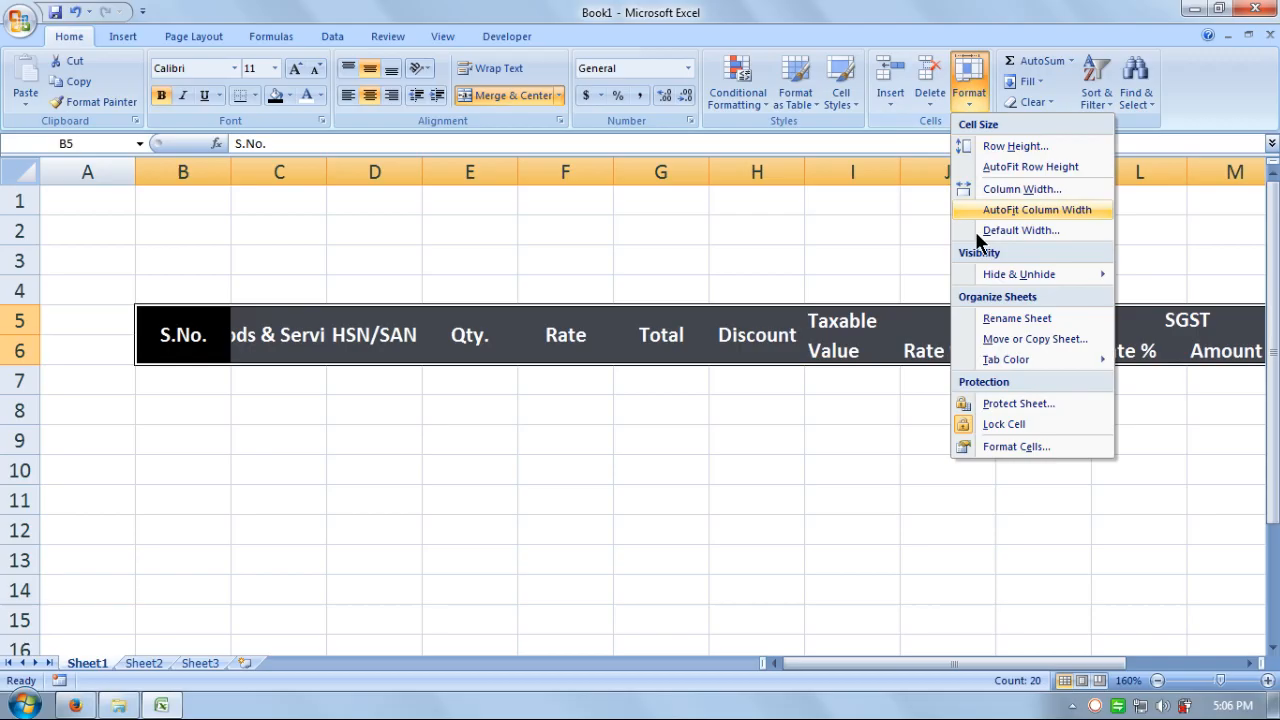
left_click(1035, 210)
left_click(488, 516)
left_click(156, 379)
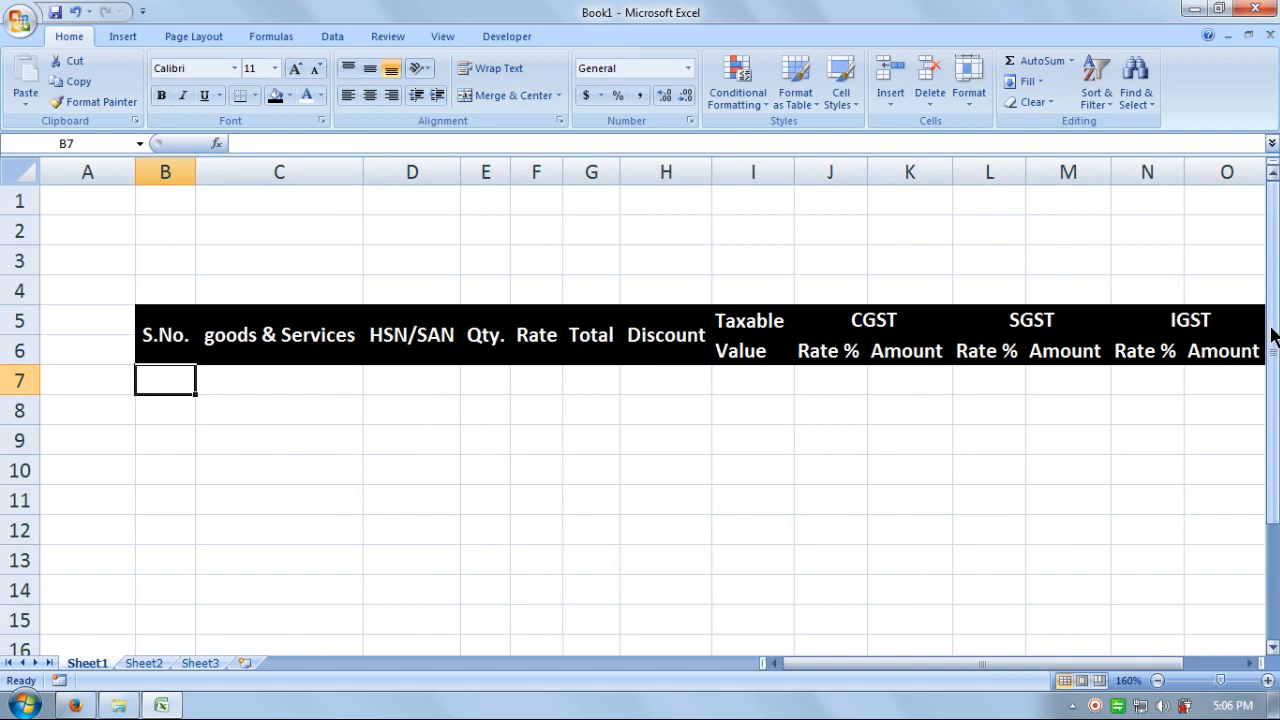
- Fill serial numbers 1–10 into B7:B16, moving 6–9 up one row to close a gap
type("1 2 3 ")
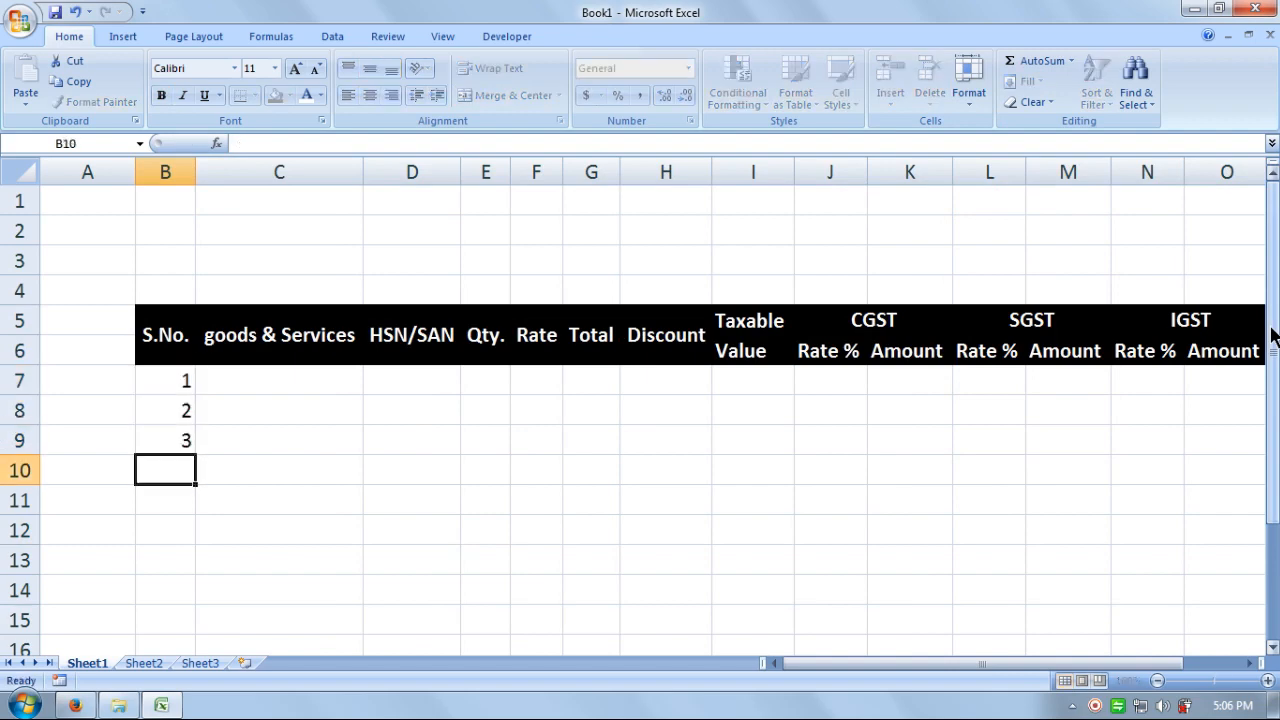
type("4 5  6 7 8 9")
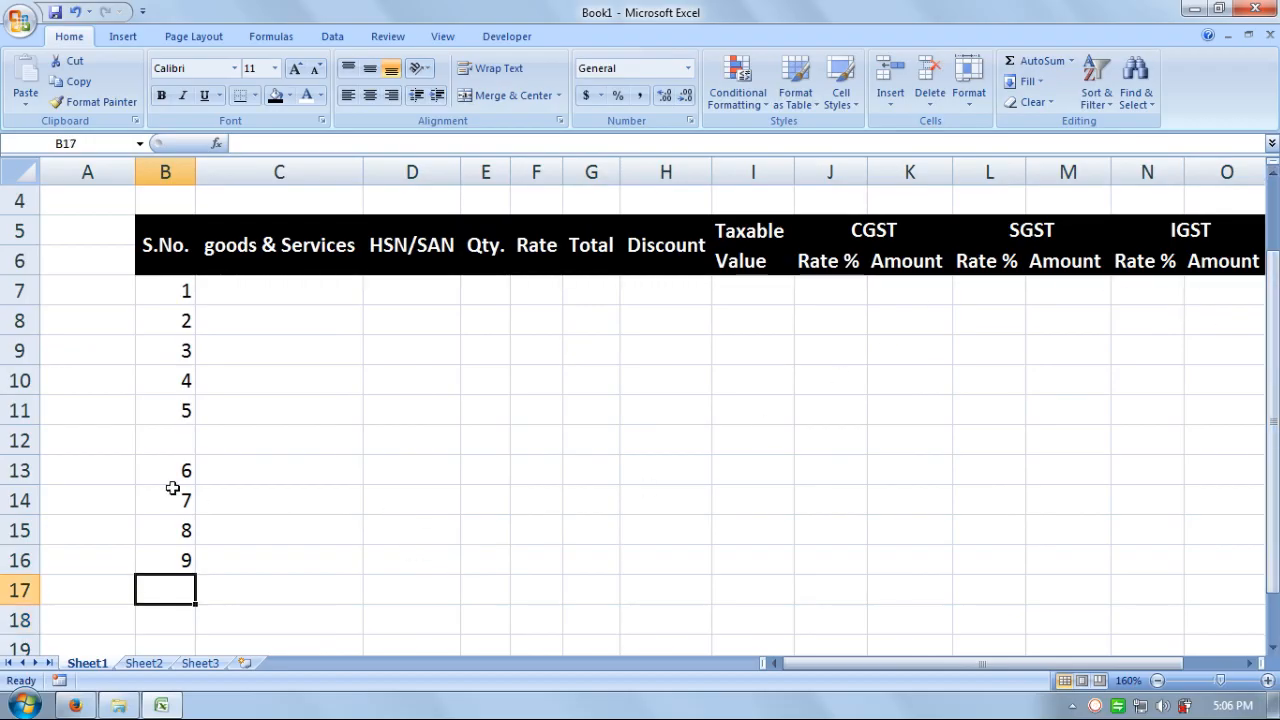
left_click_drag(168, 470, 164, 559)
key("ctrl+x")
key("Up")
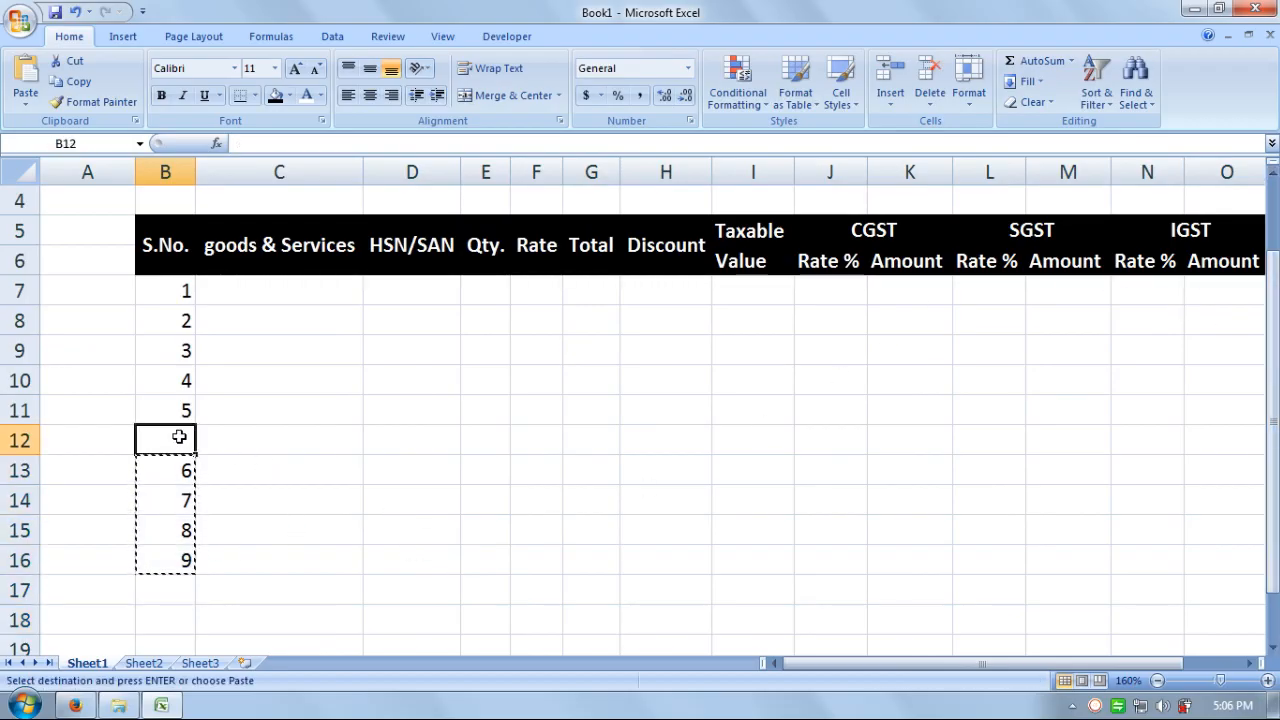
key("ctrl+v")
left_click(153, 558)
type("10")
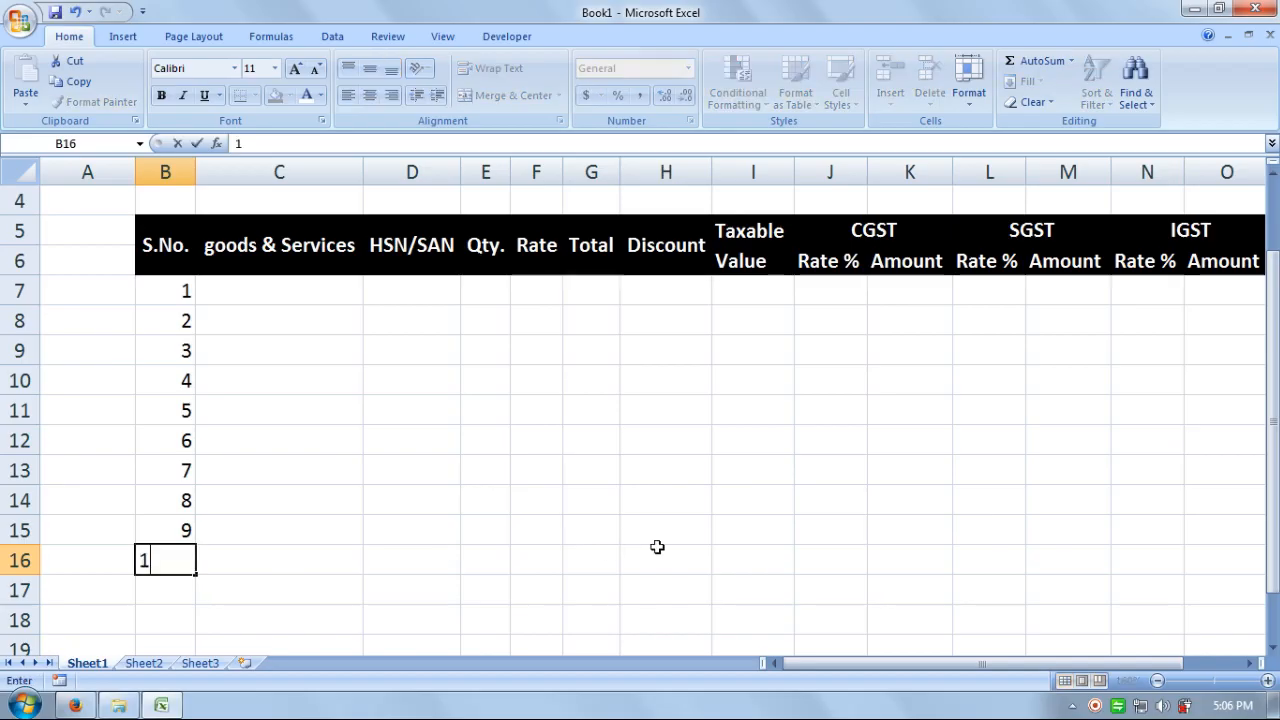
key("Tab")
key("Up")
key("Up")
key("Up")
key("Up")
key("Up")
key("Up")
key("Up")
key("Up")
key("Up")
key("Up")
key("Up")
key("Up")
key("Up")
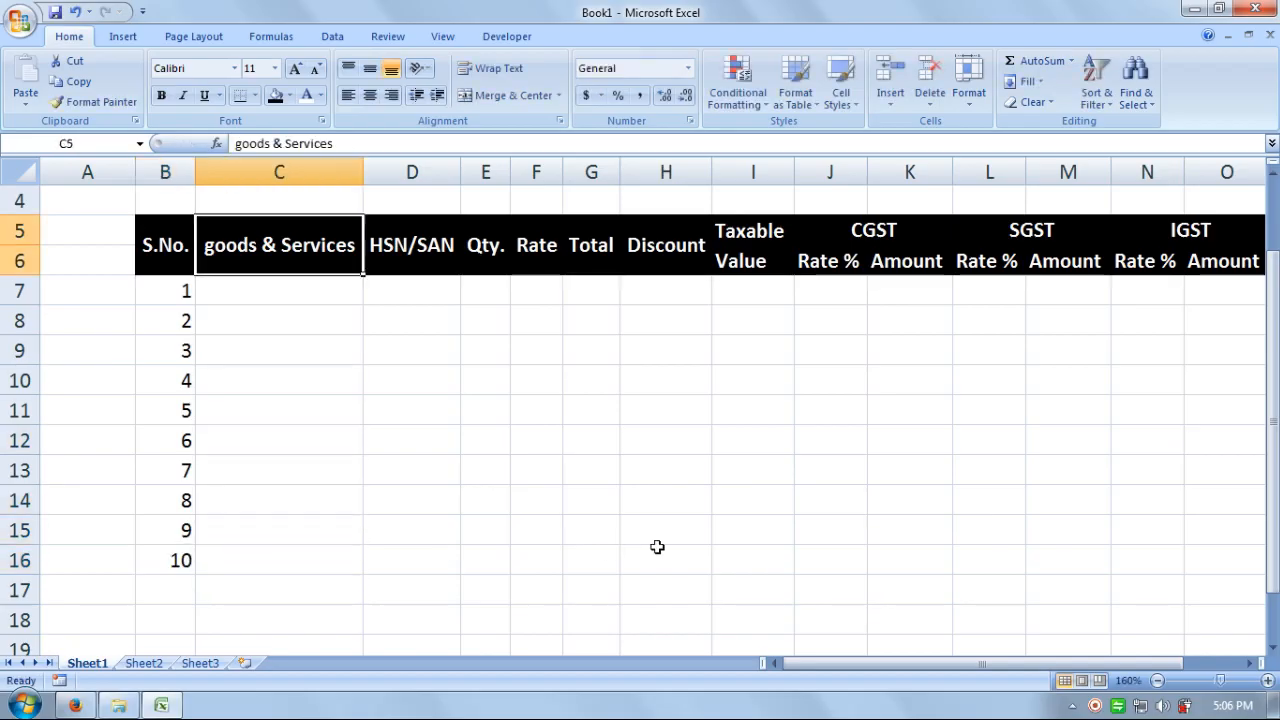
key("Down")
key("Down")
key("Down")
key("Down")
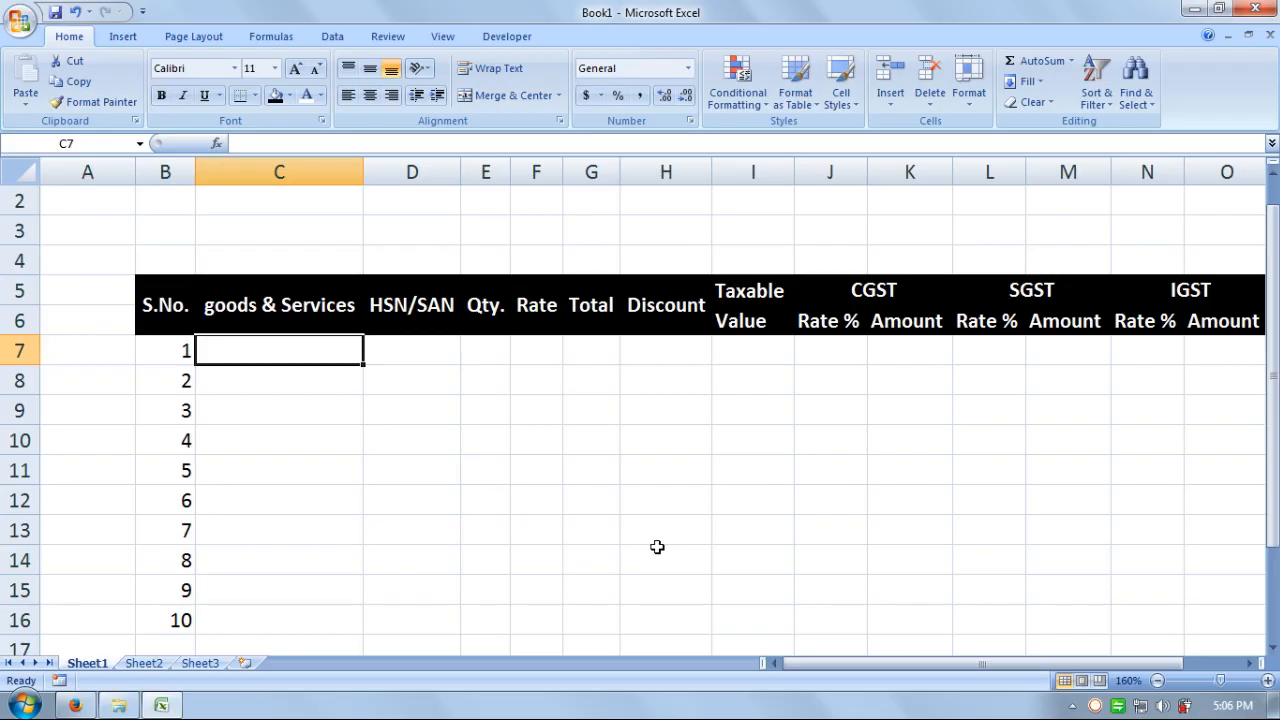
- Enter the first five items: Hard Disk, Computer, CD, Pen Drive, Hard Disk
type("Hard")
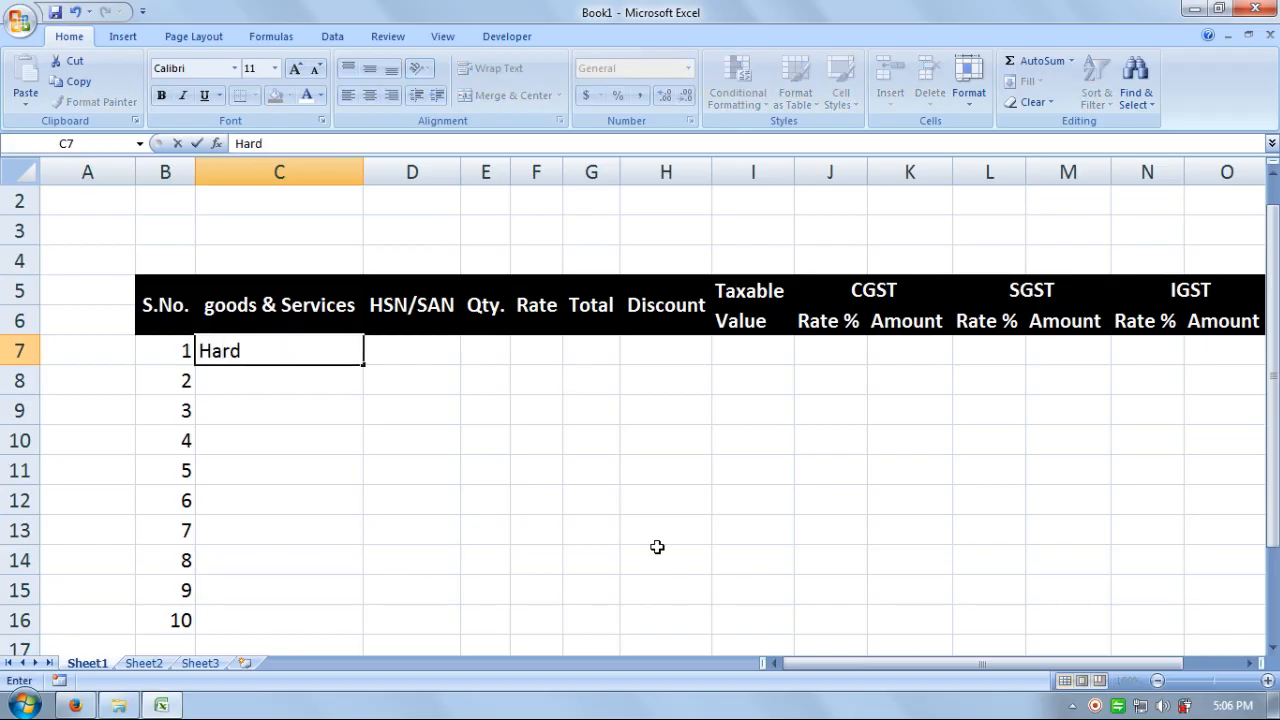
type(" Disk")
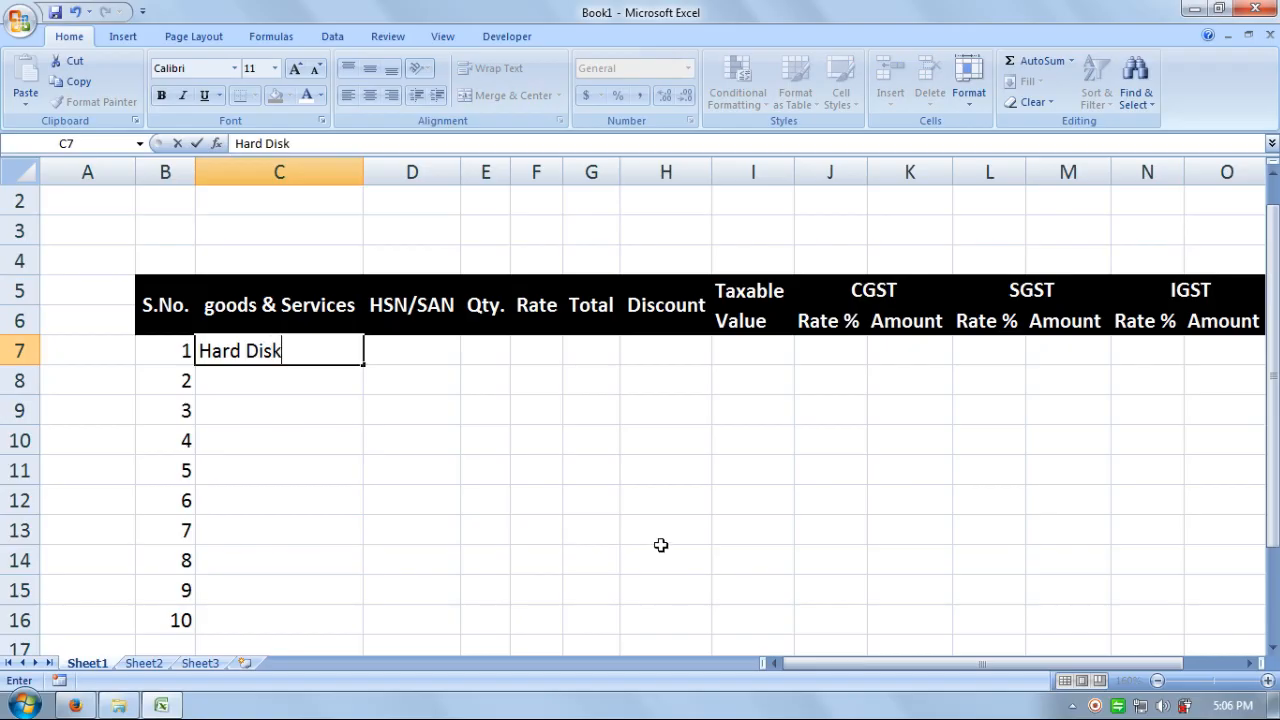
key("Return")
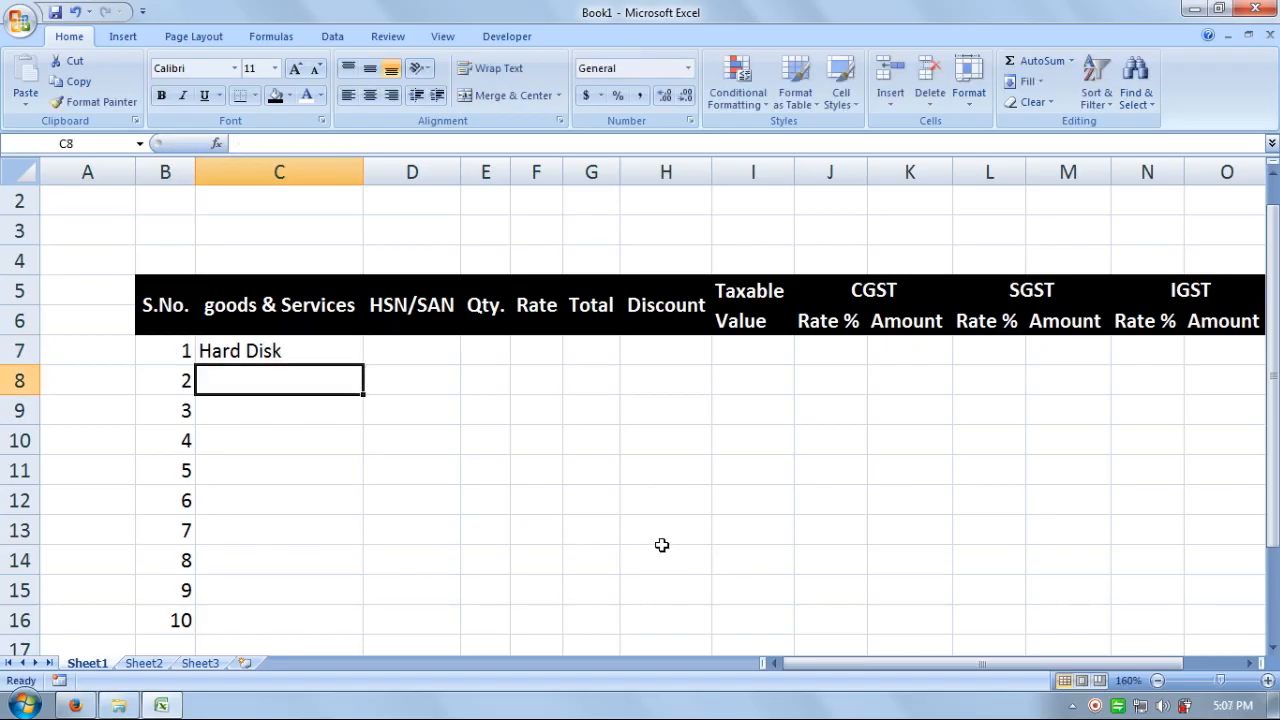
type("Computer")
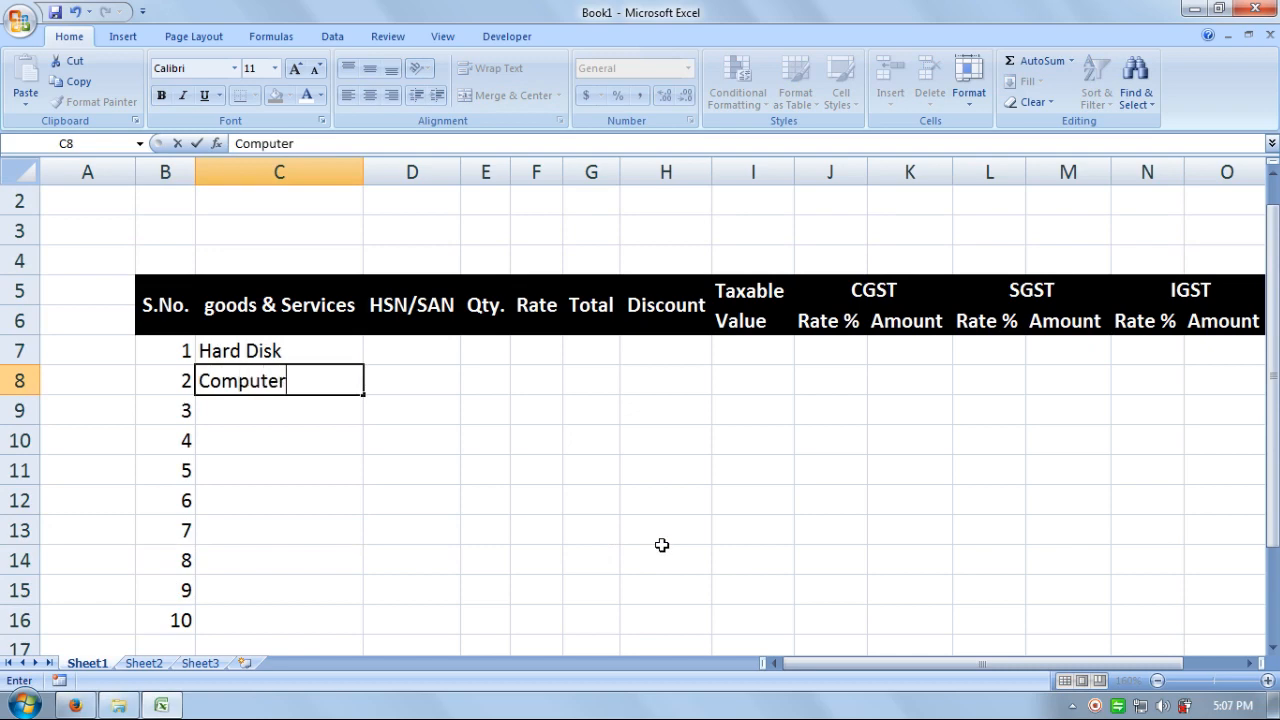
key("Return")
type("CD")
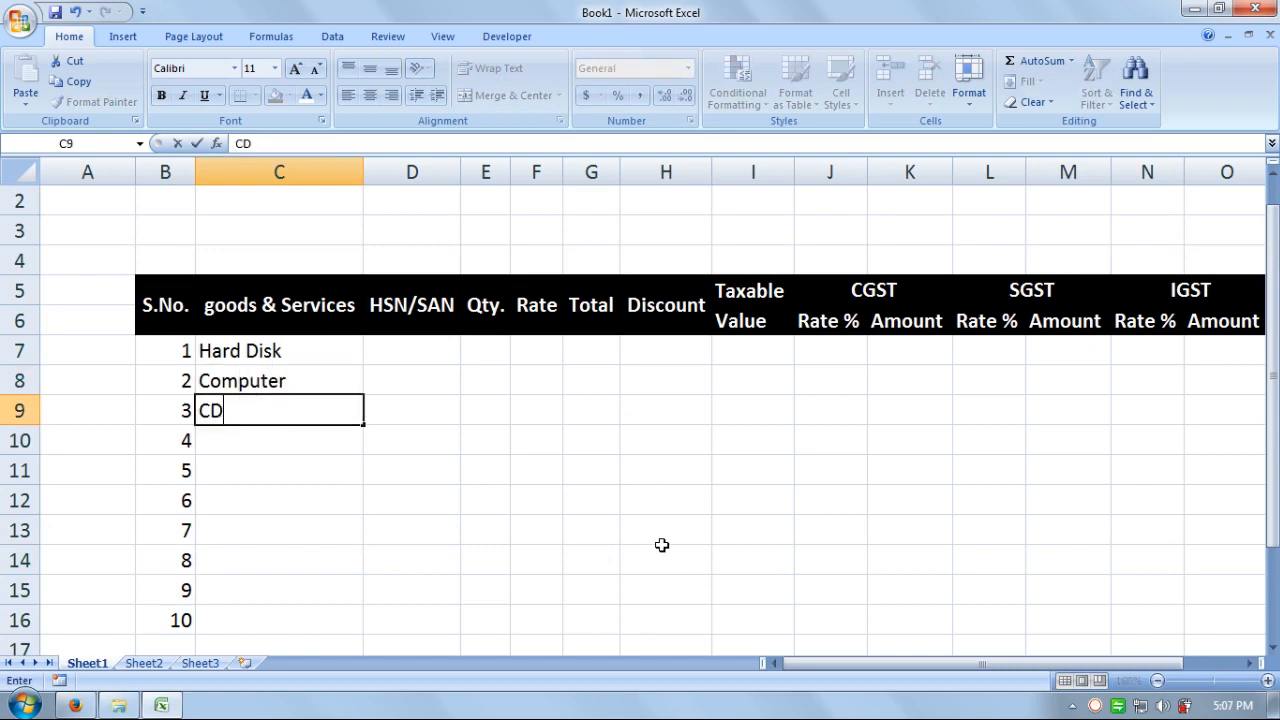
key("Return")
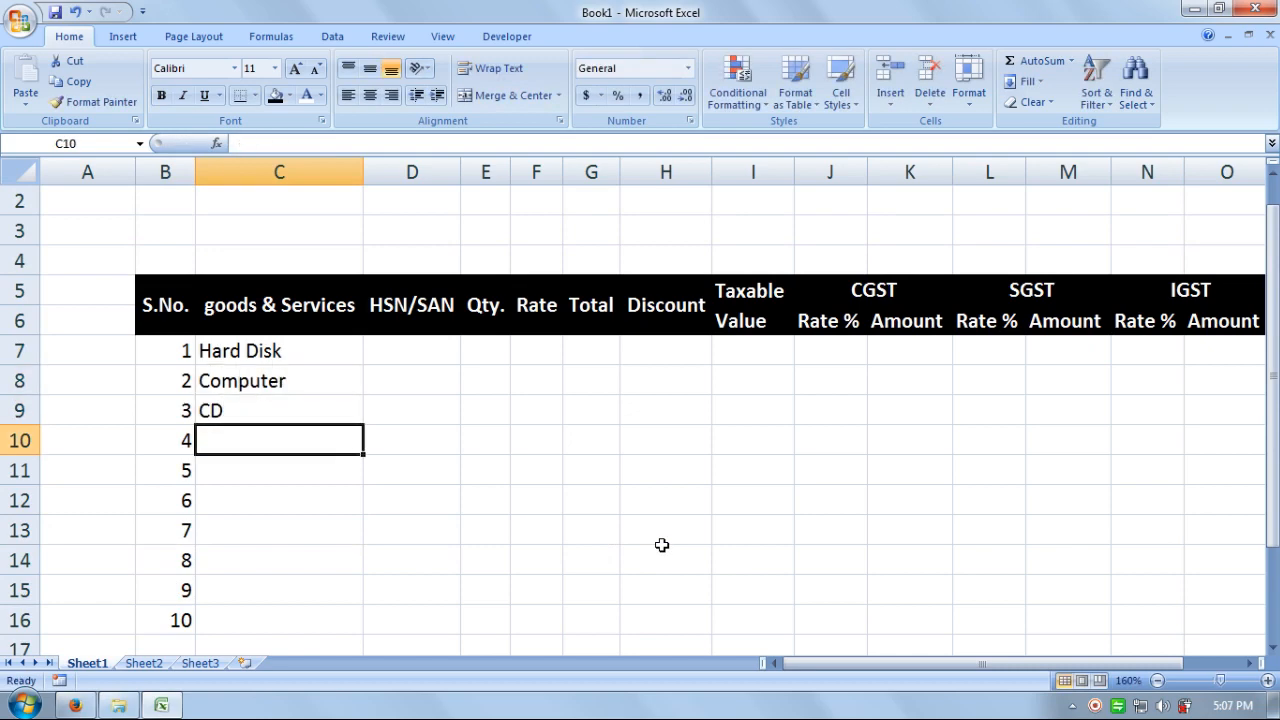
type("Pen")
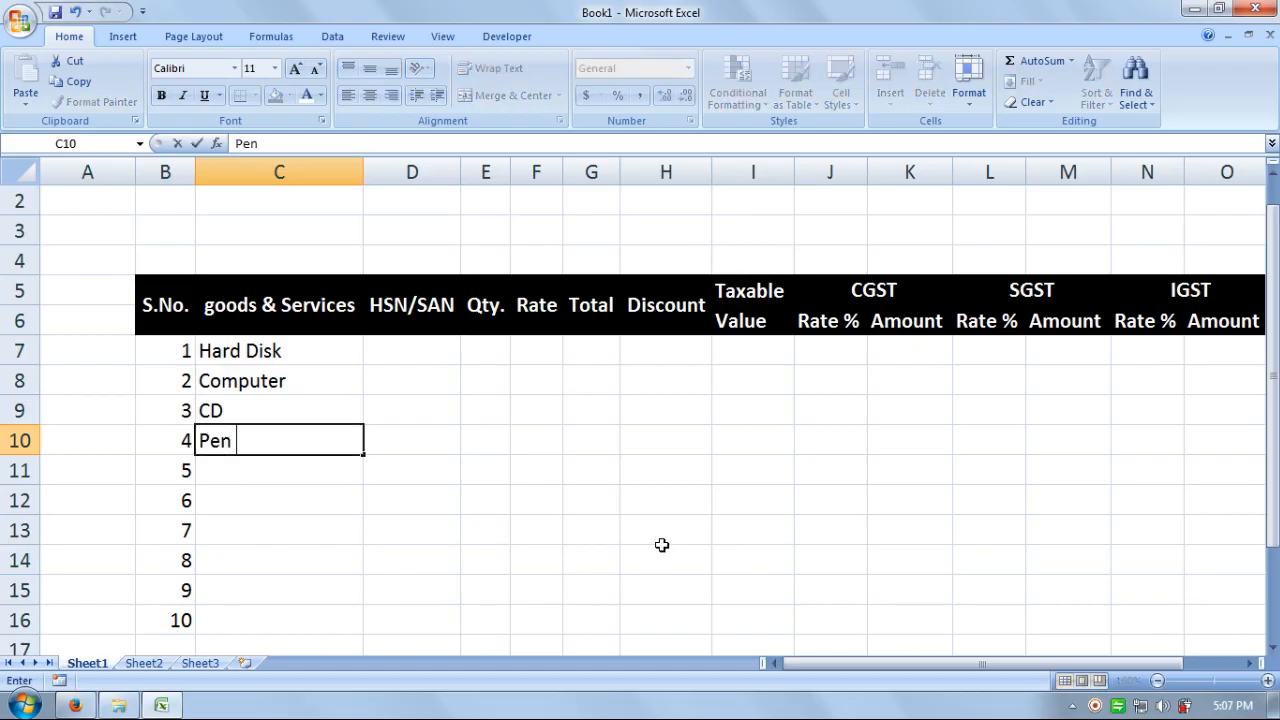
type(" Drive")
key("Return")
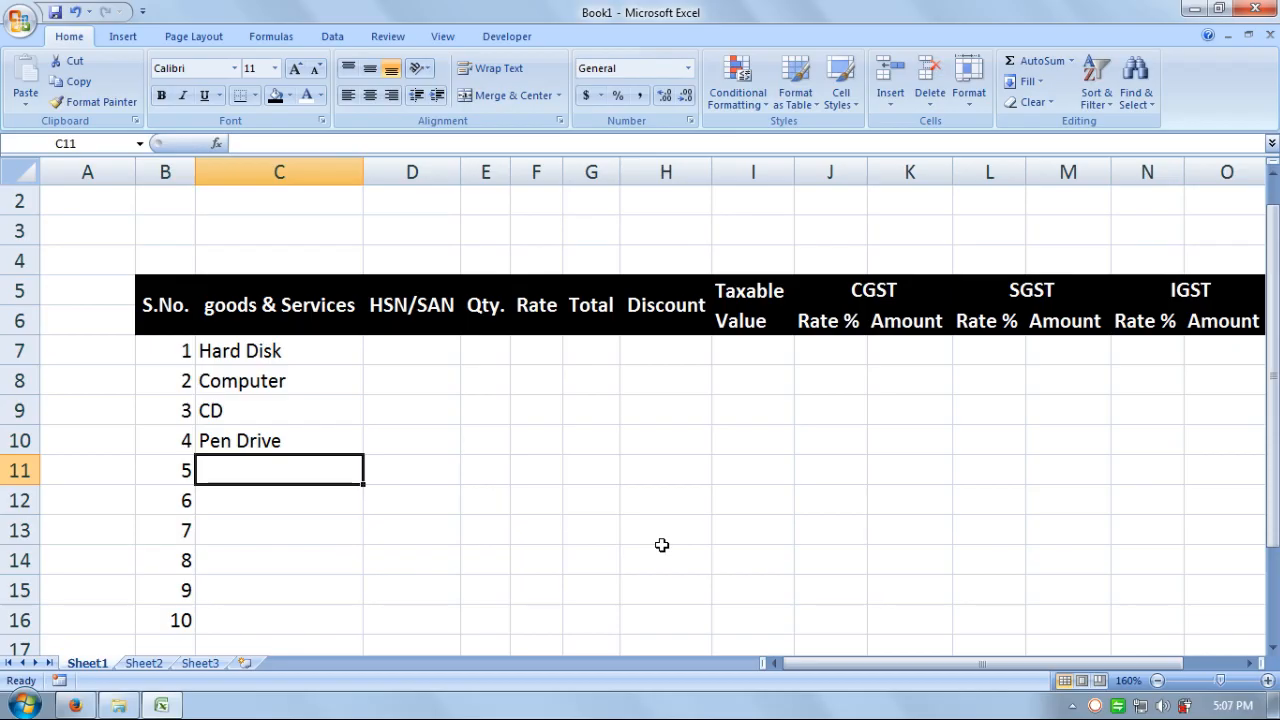
type("H")
key("Return")
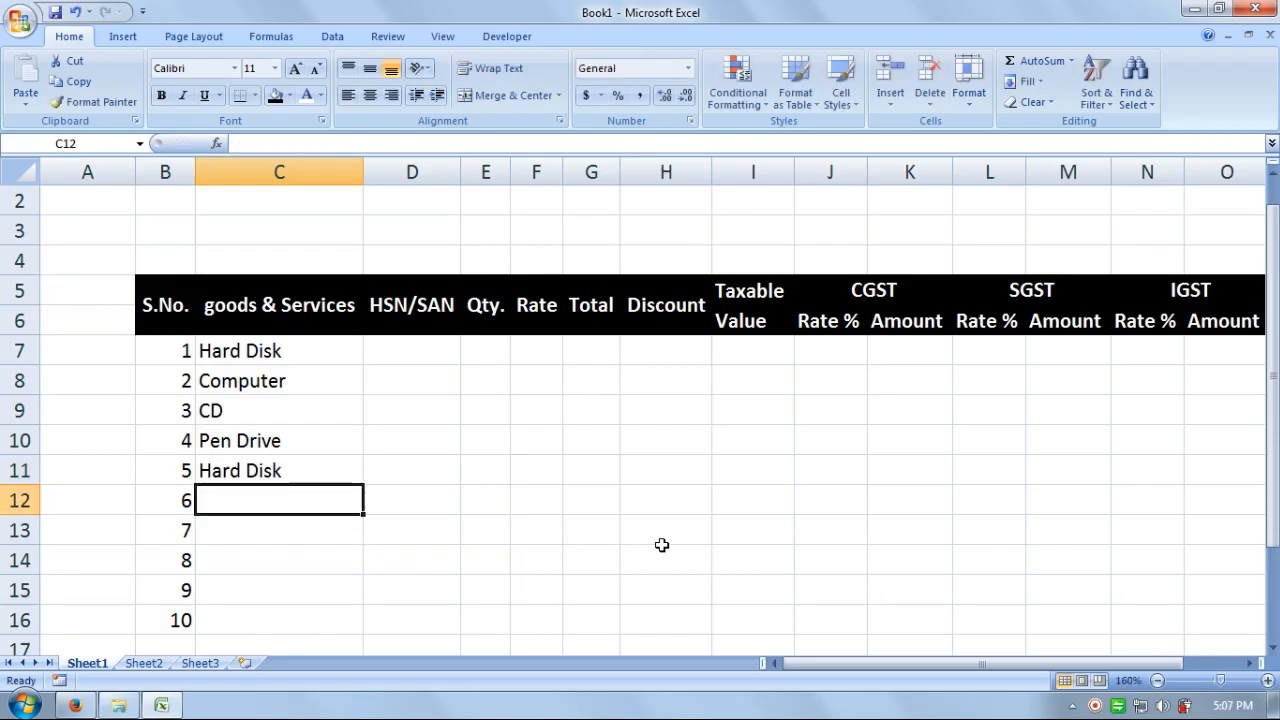
- Enter the remaining items: Dvd, CD, Dvd, Ear Phone, Head-Phone
type("Dvd")
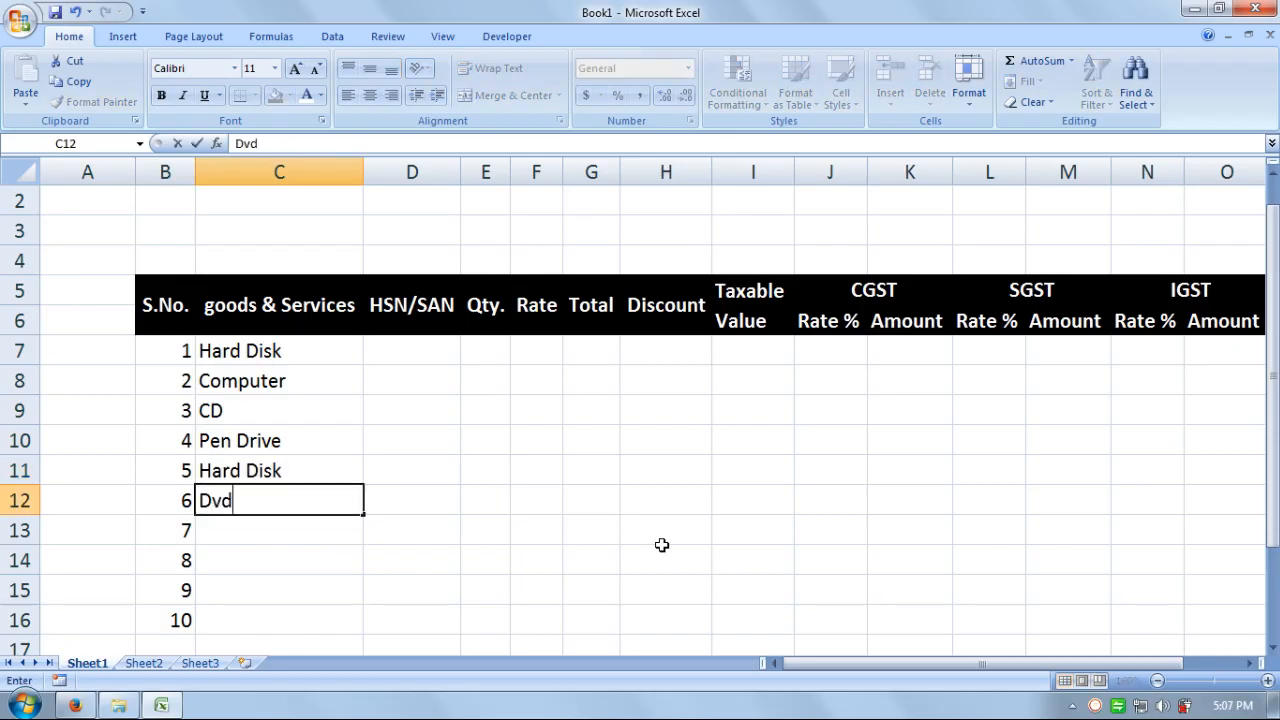
key("Return")
type("CD")
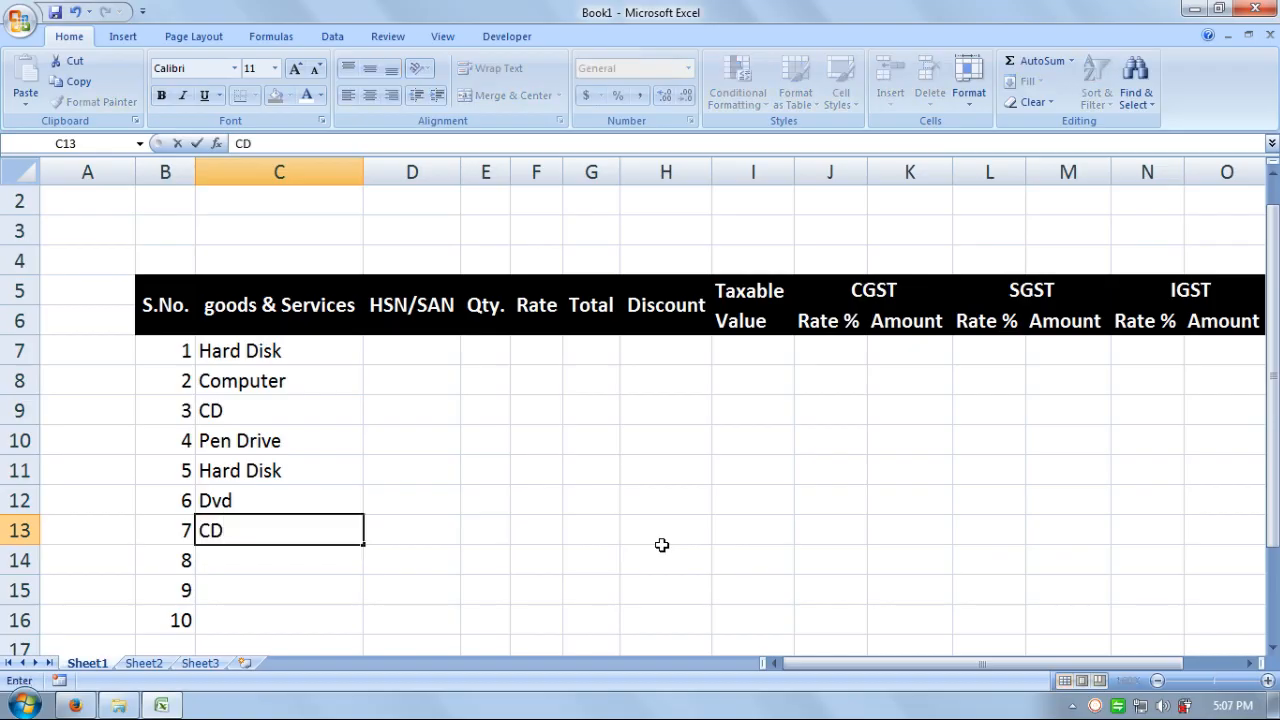
key("Return")
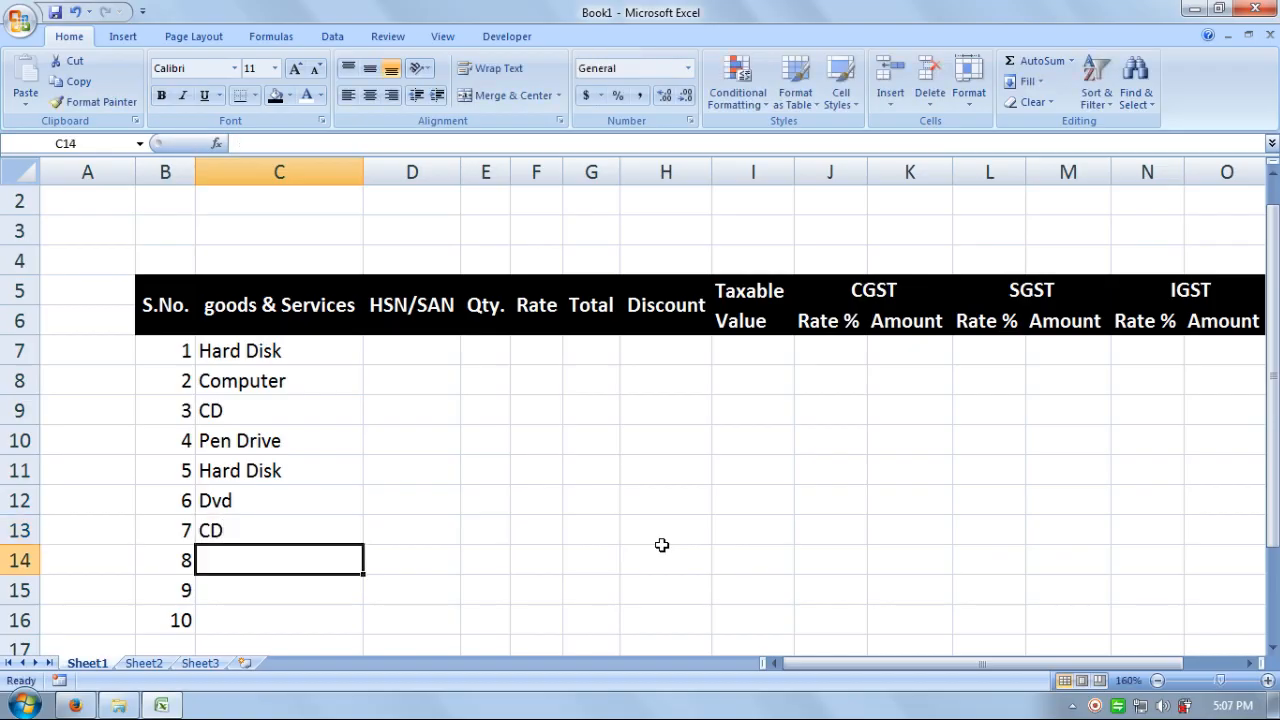
type("D")
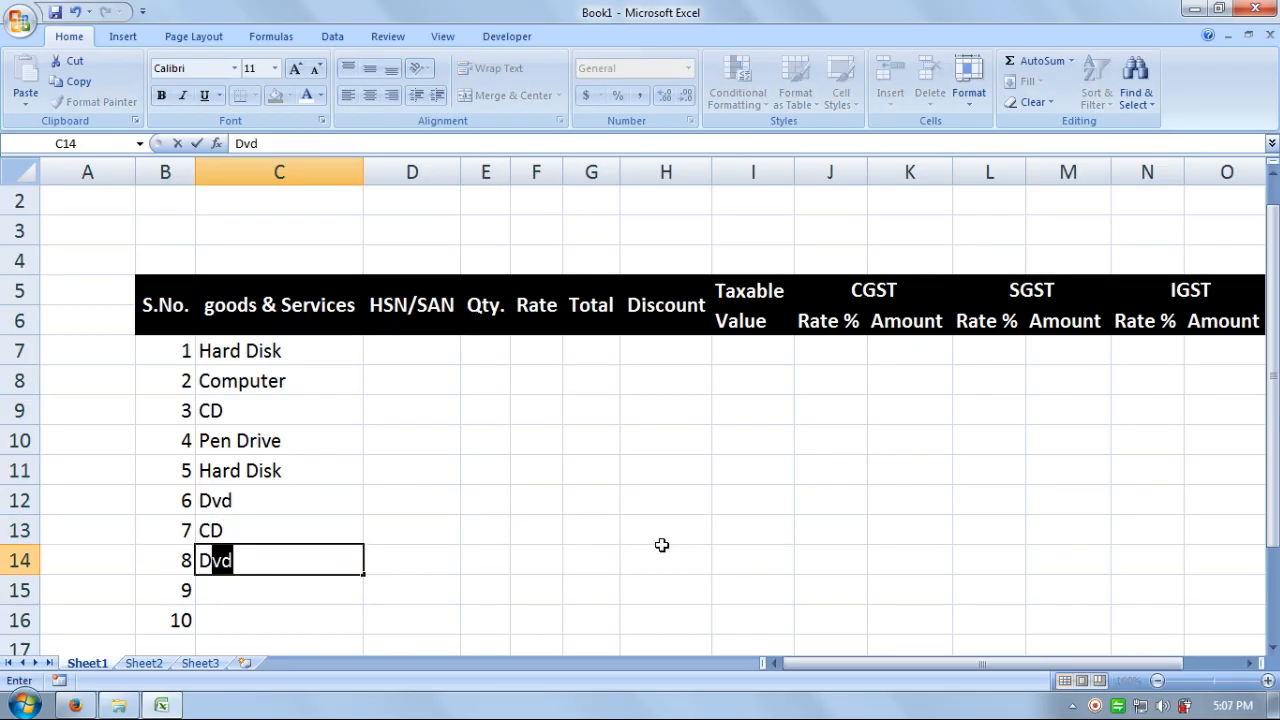
key("Return")
type("E")
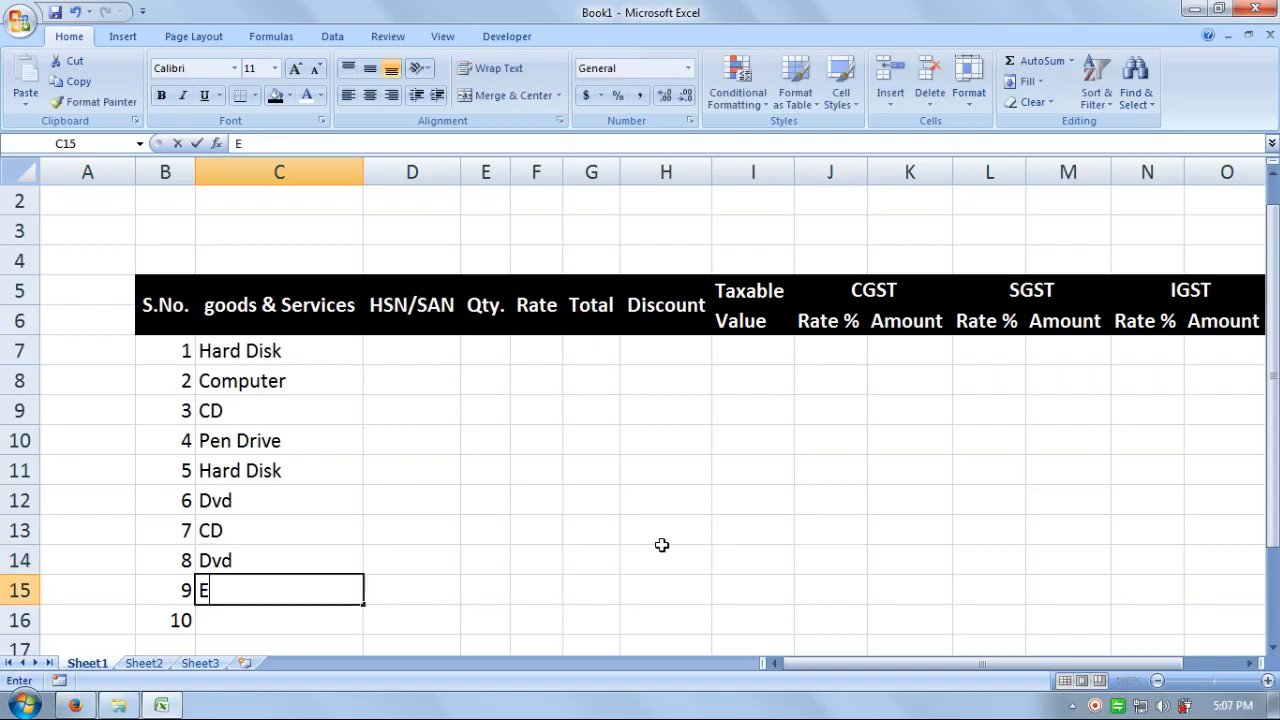
type("ar Phone")
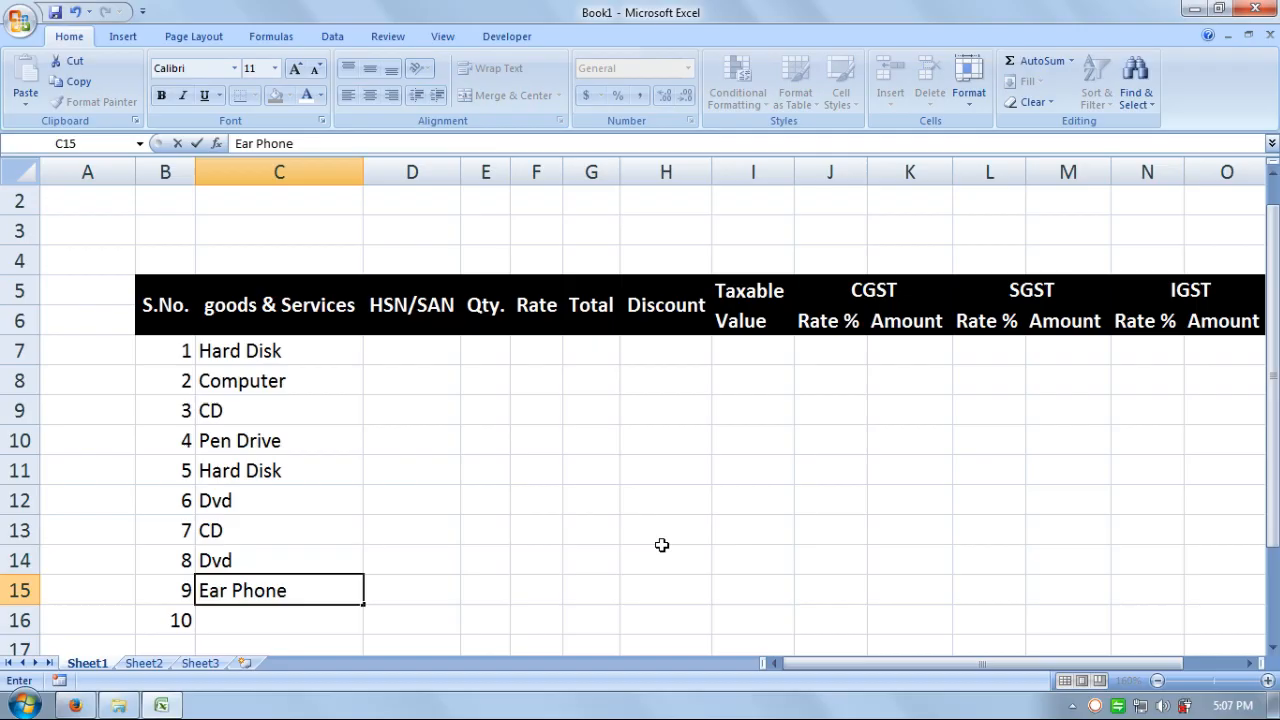
key("Return")
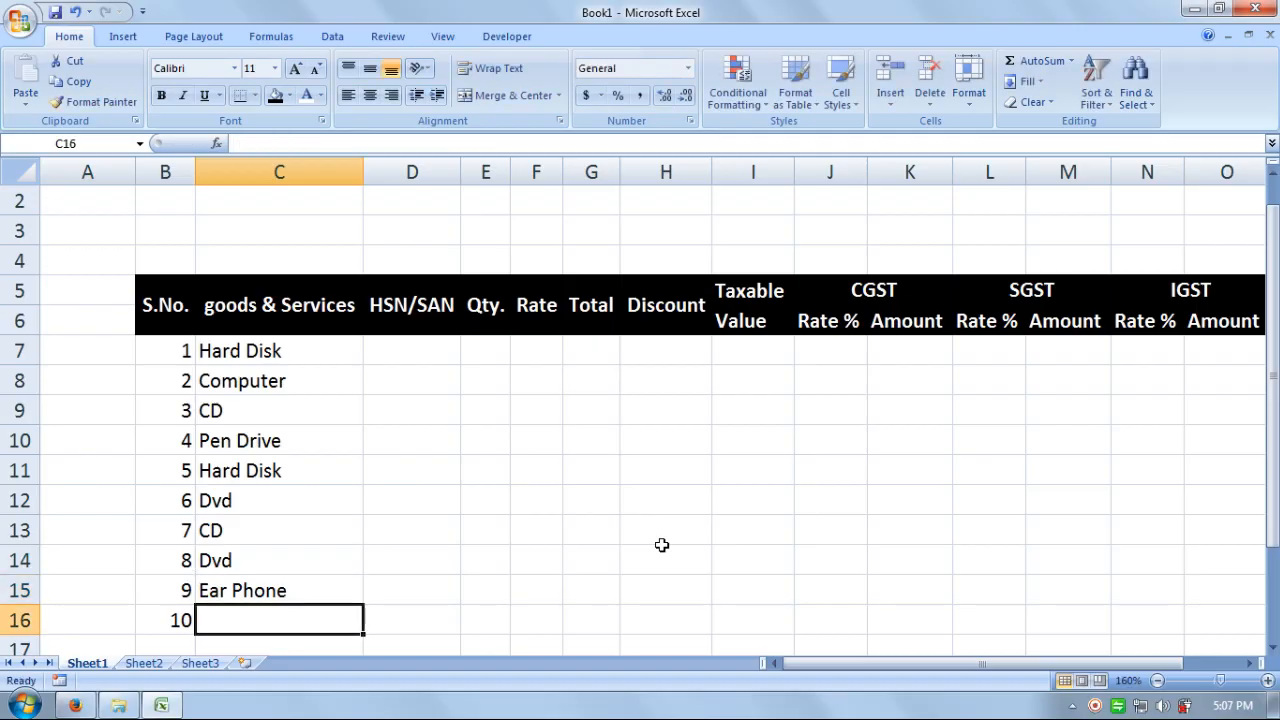
type("Head")
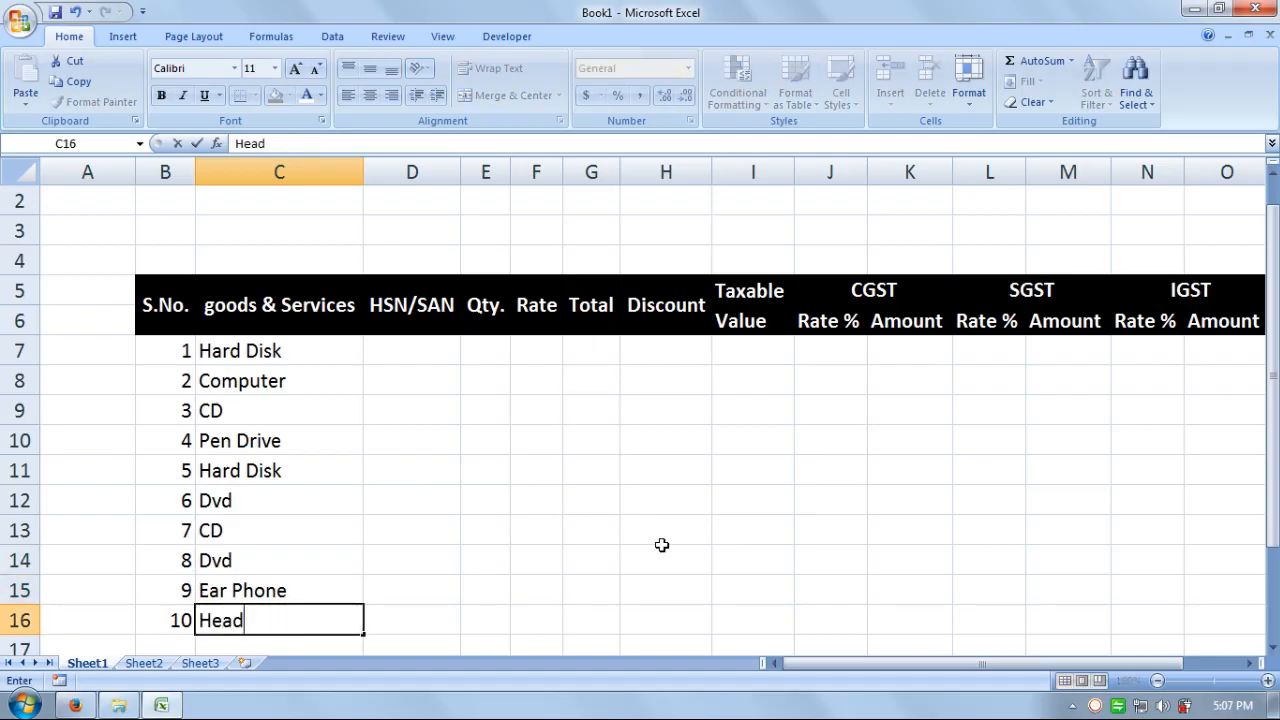
type("-Phone")
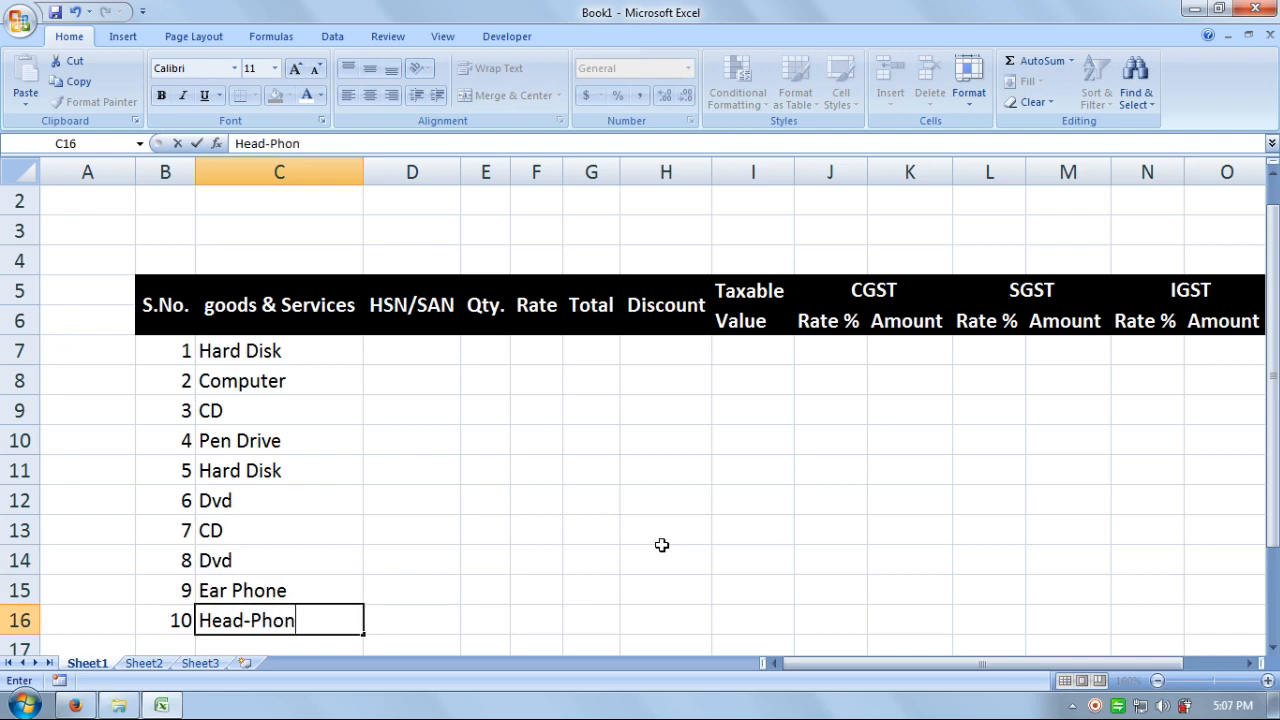
key("Return")
- Correct 'Ear Phone' in C15 to 'Ear-Phone'
key("Up")
key("Up")
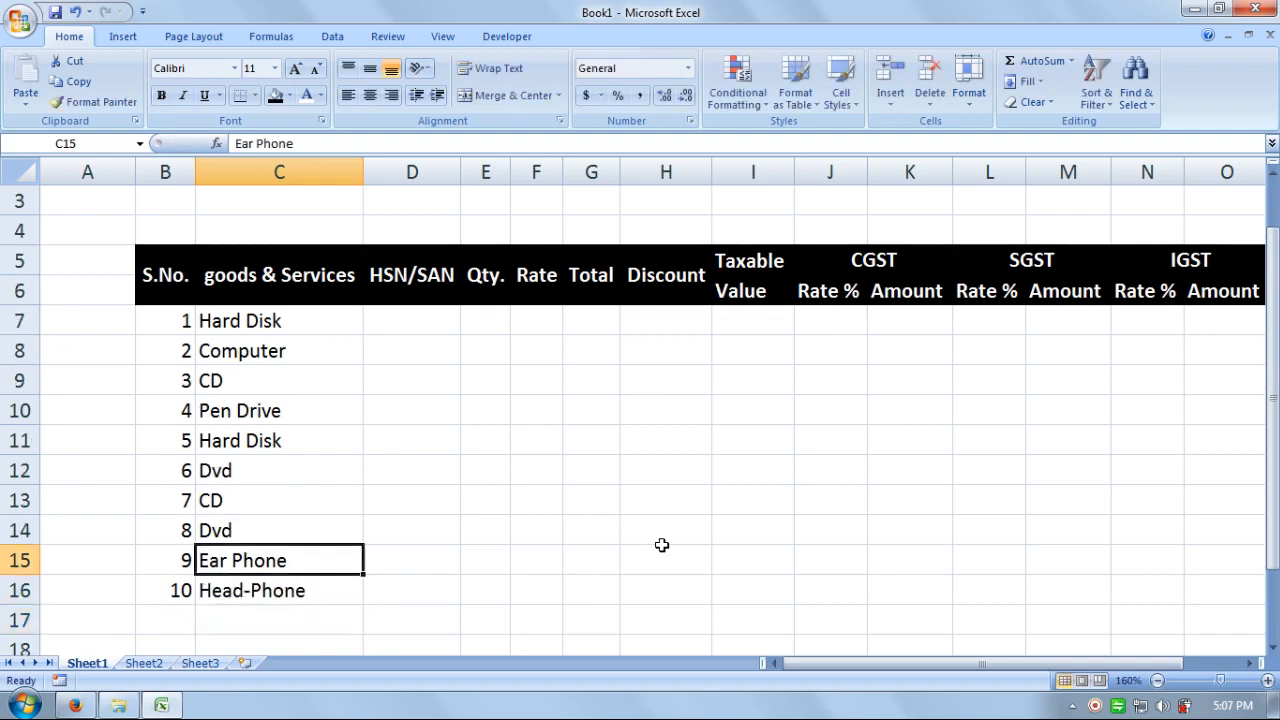
key("F2")
key("Left")
key("Left")
key("Left")
key("Left")
key("Left")
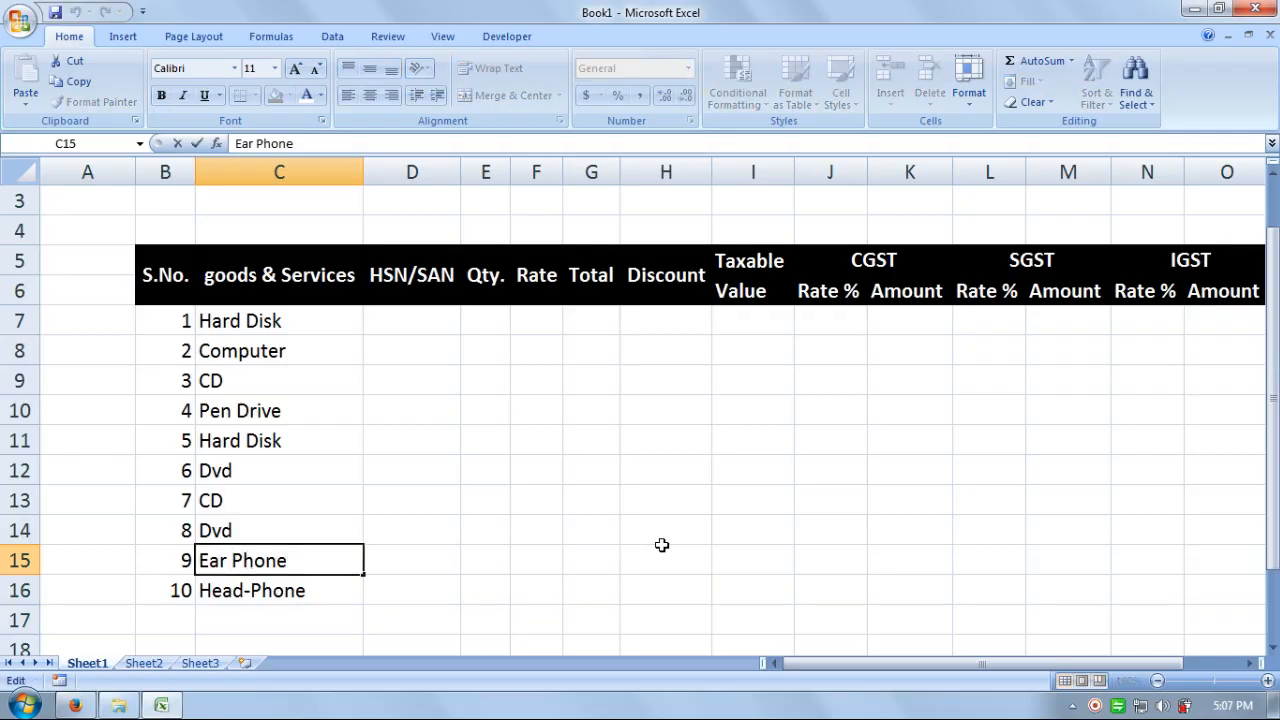
key("BackSpace")
type("-")
key("Return")
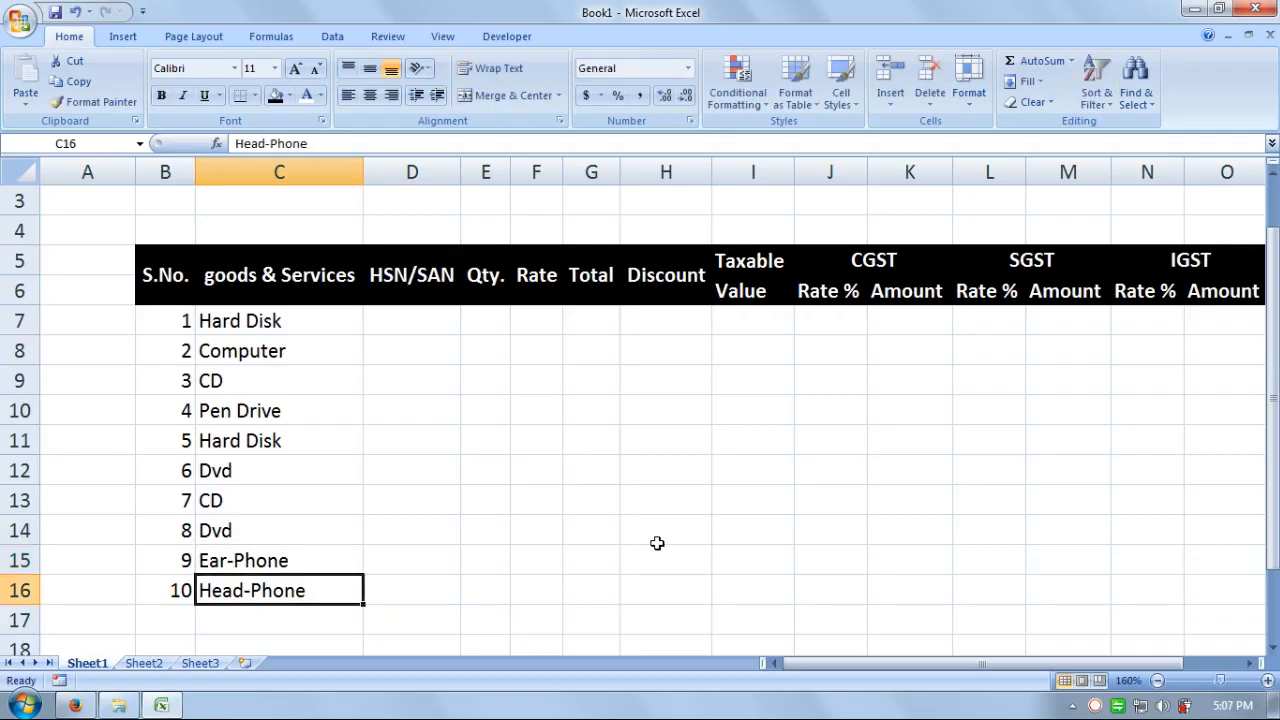
left_click(442, 316)
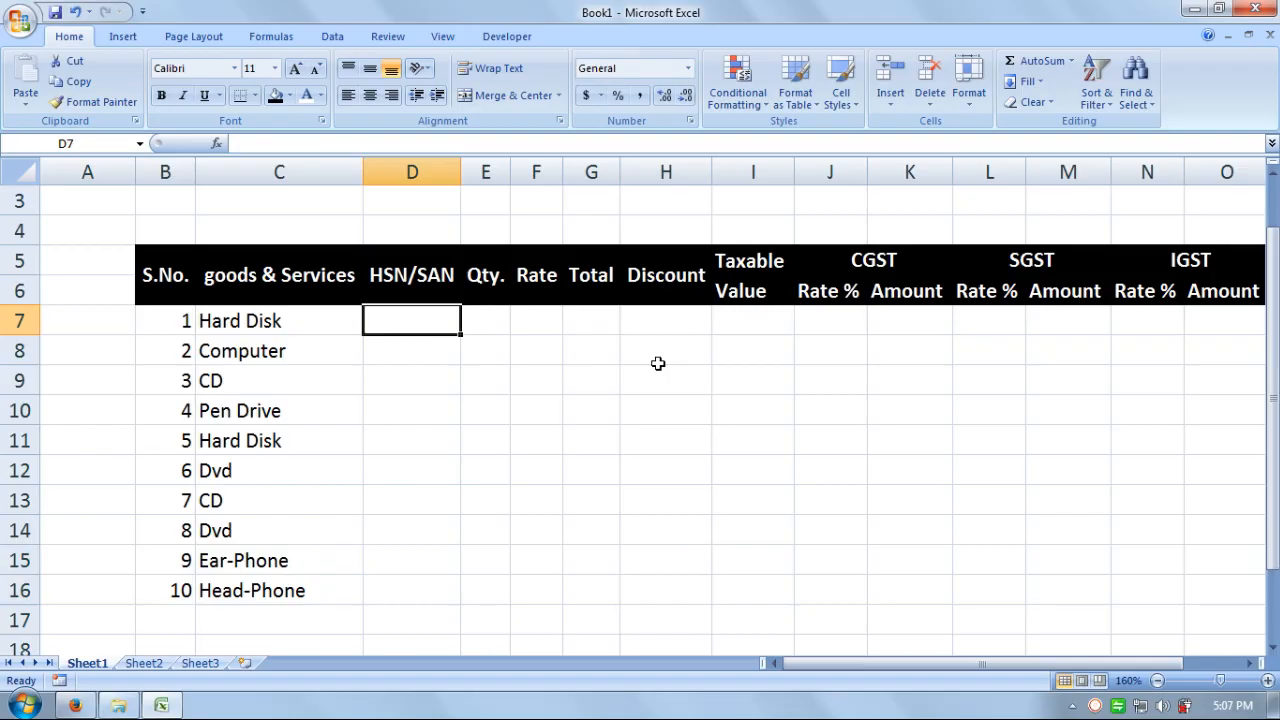
- Change the D5 header from HSN/SAN to HSN/SAC
left_click(529, 372)
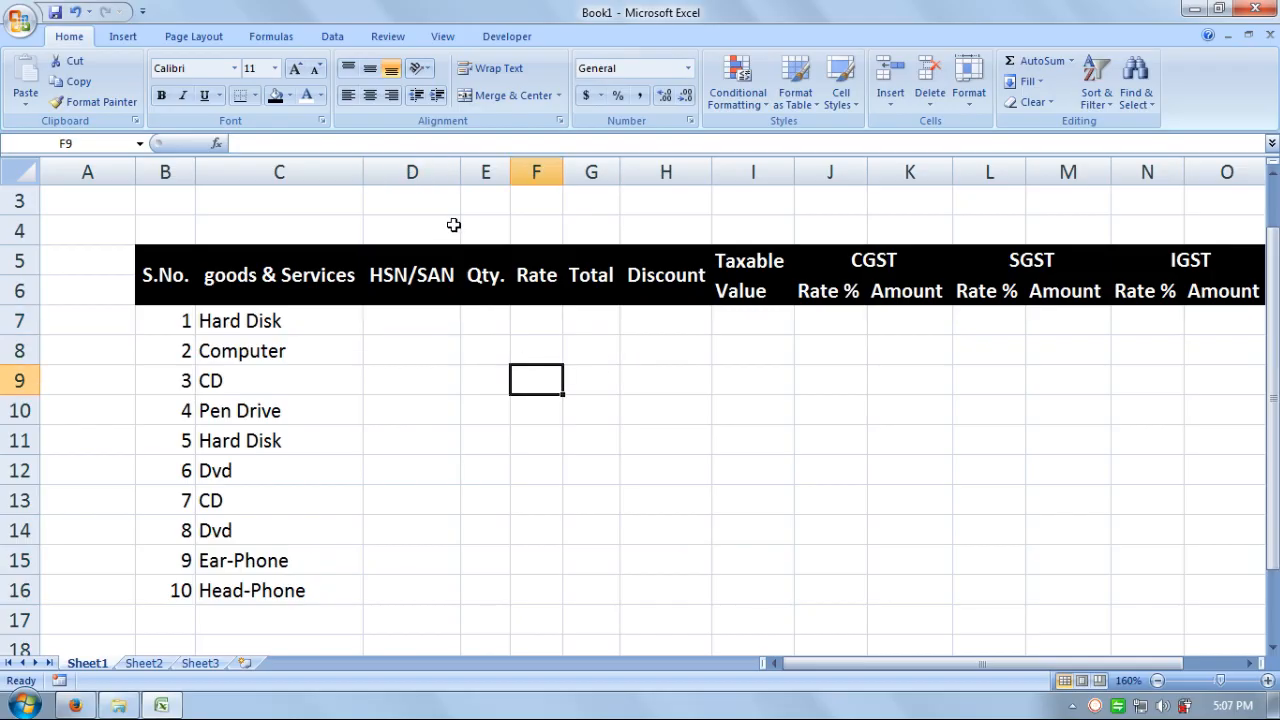
double_click(455, 276)
key("BackSpace")
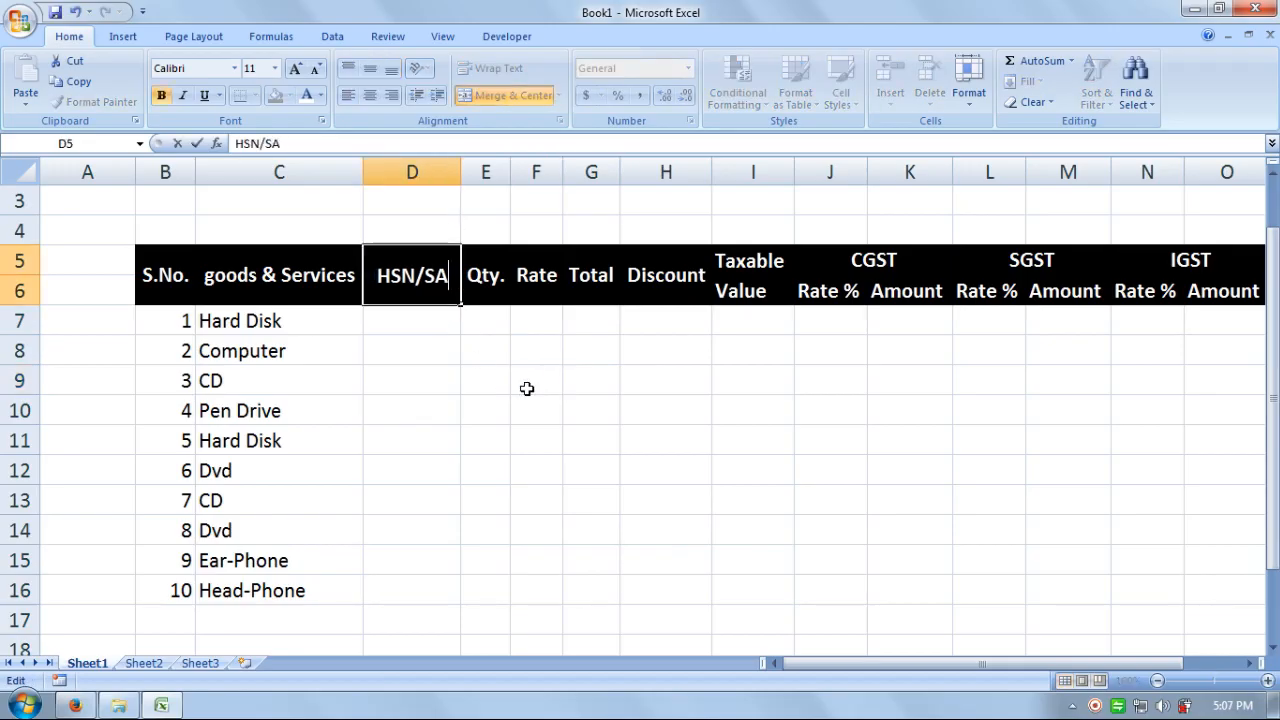
type("c")
key("Return")
key("Up")
key("Up")
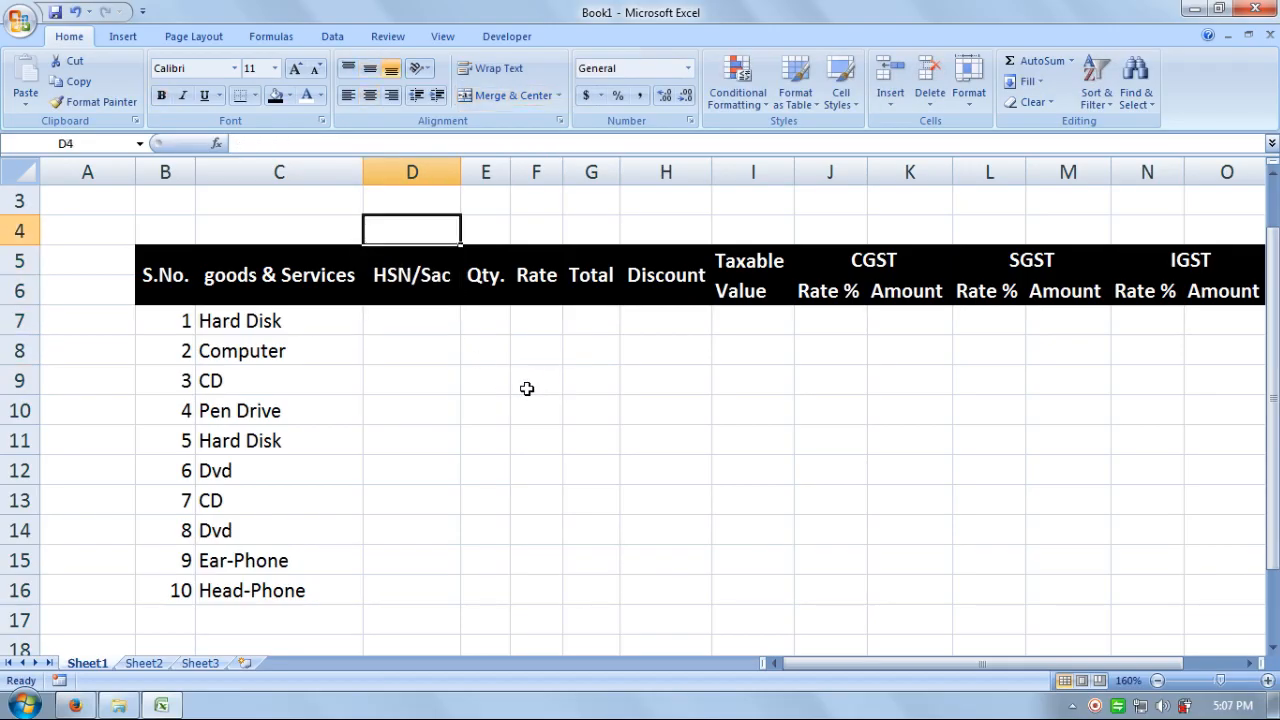
key("ctrl+z")
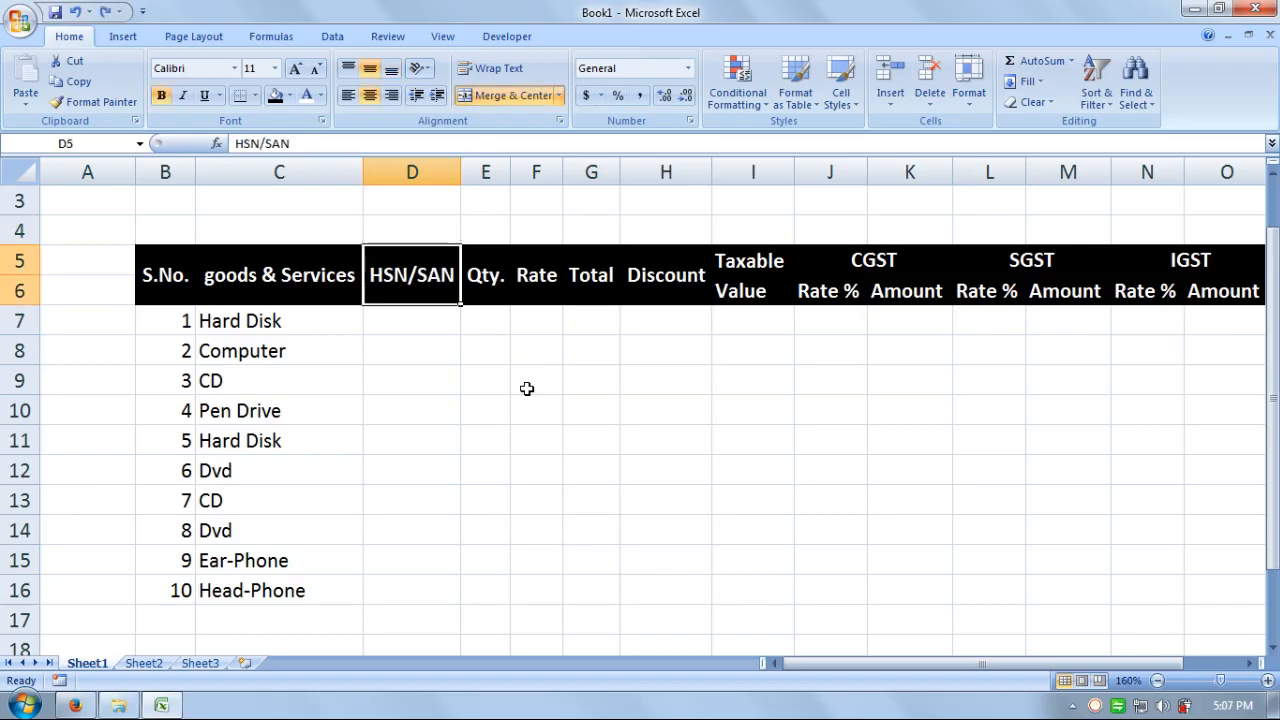
key("F2")
key("BackSpace")
type("C")
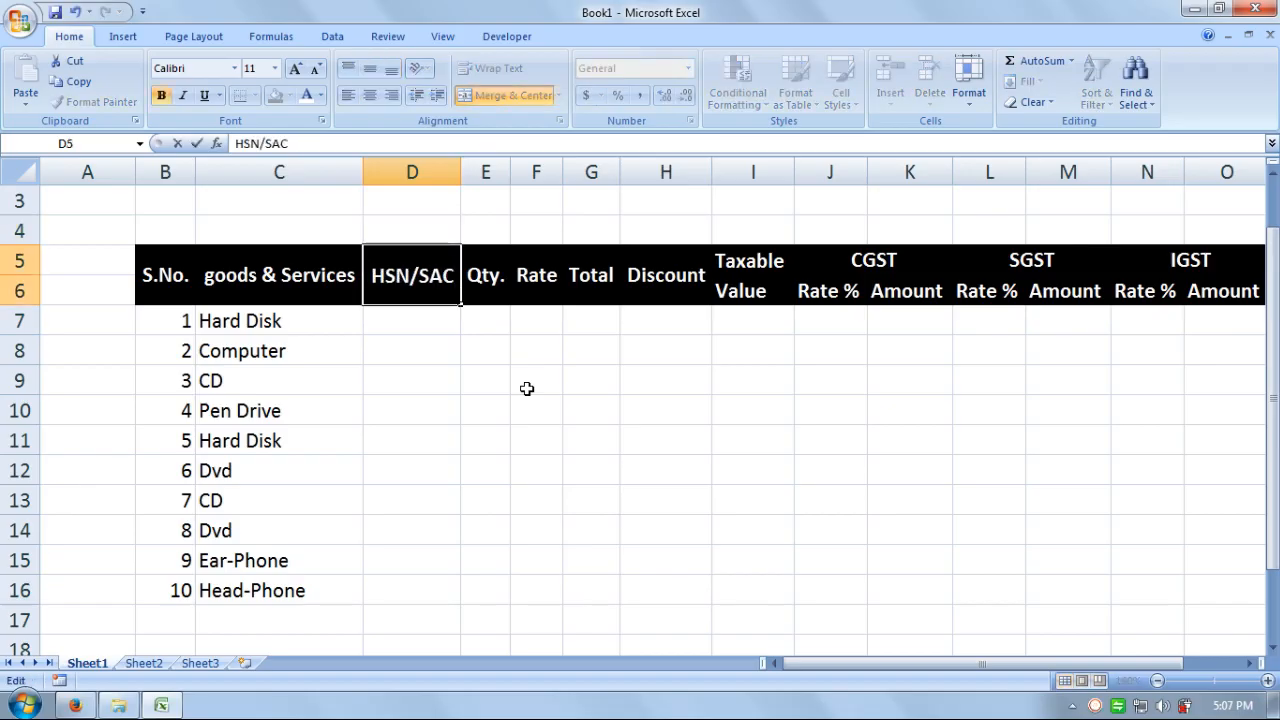
key("Return")
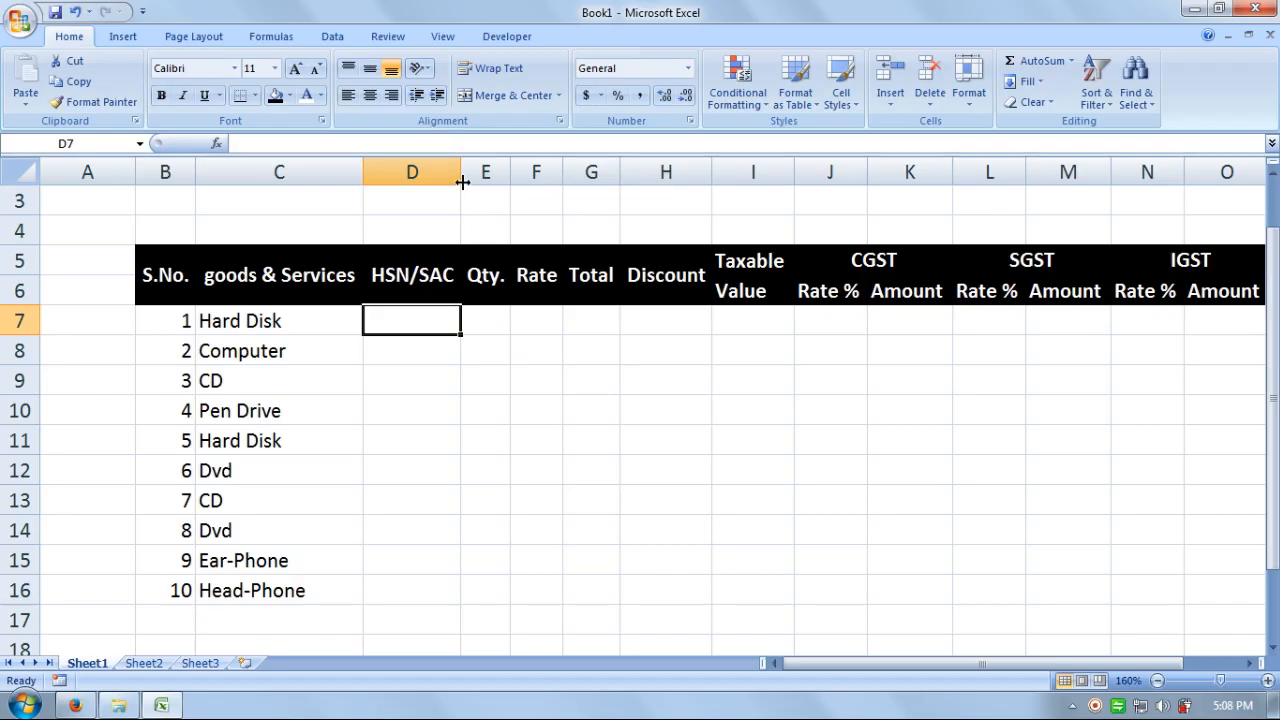
- Widen column D to fit the HSN/SAC header
left_click_drag(463, 182, 510, 178)
left_click(512, 352)
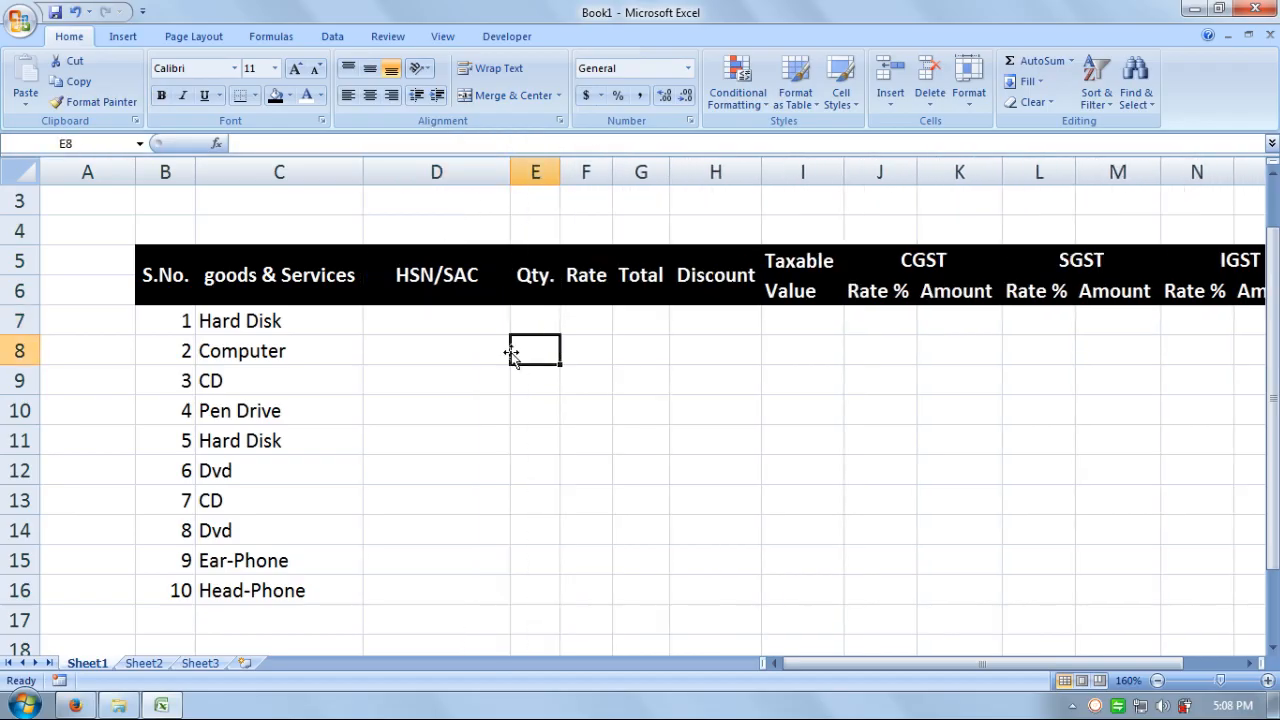
left_click(437, 318)
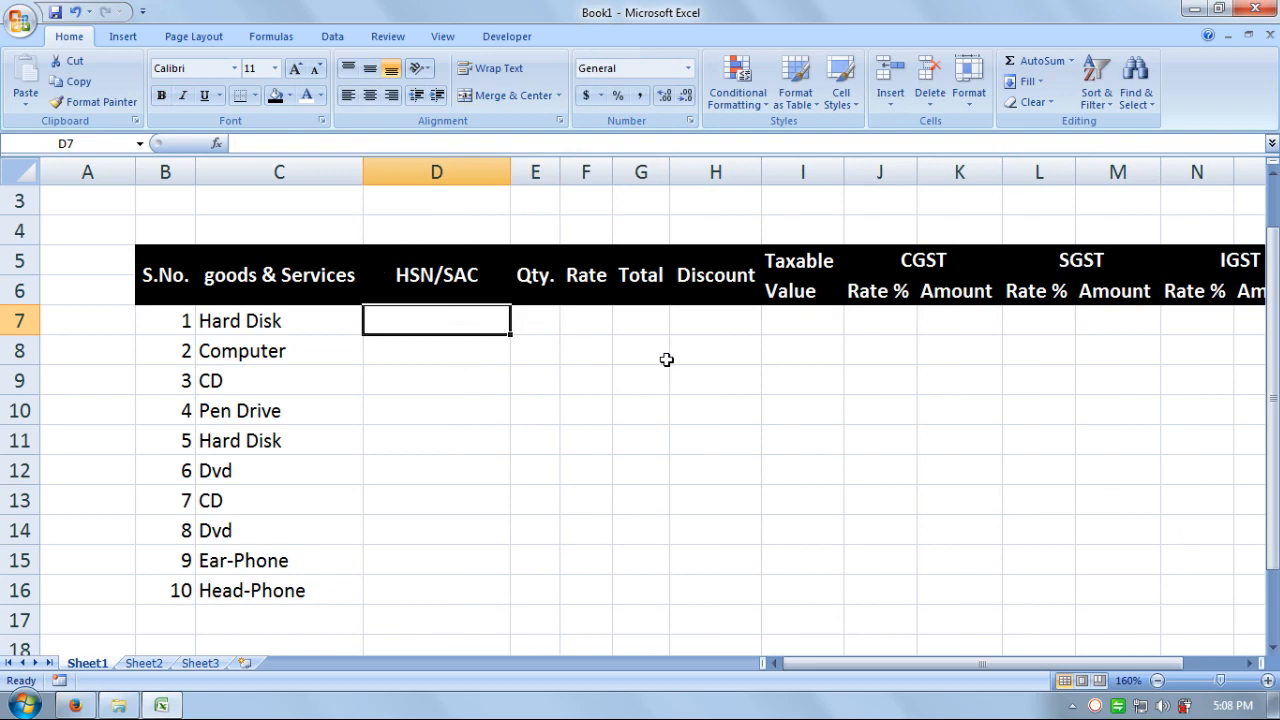
left_click(606, 398)
- Enter codes 2344325 and 2344326, then fill the series down to D16
left_click(412, 312)
type("2344")
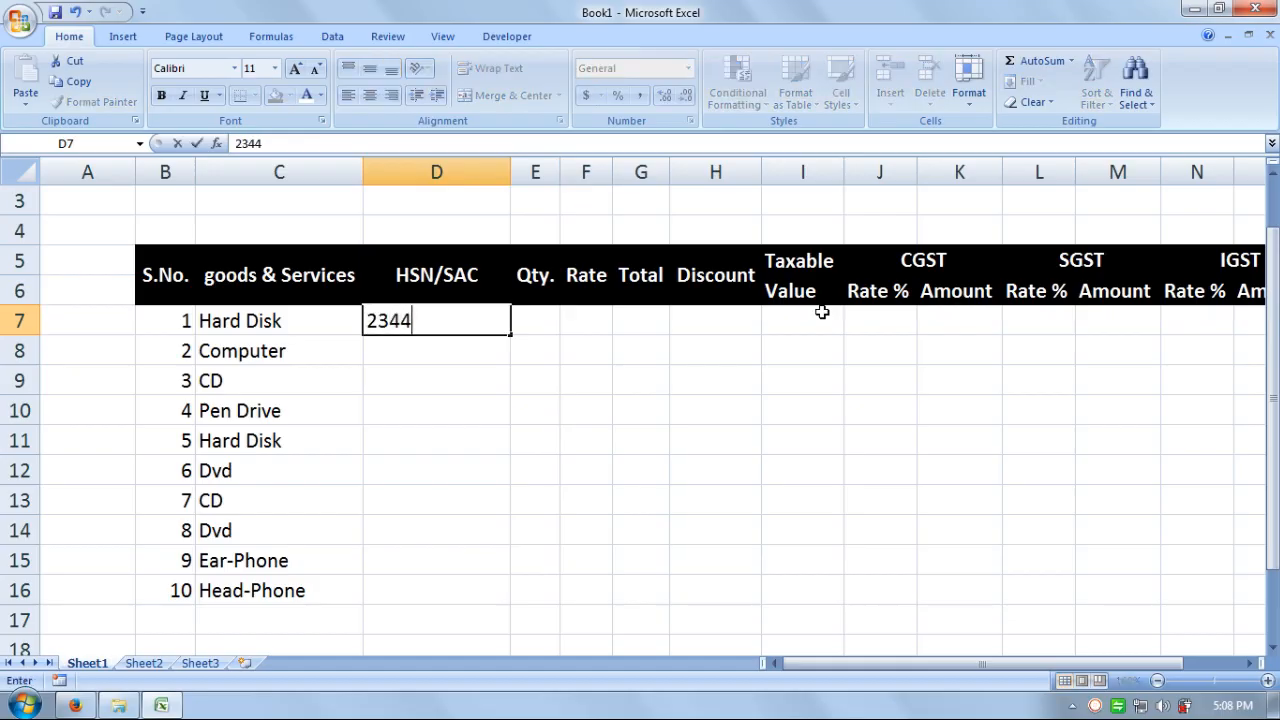
type("325")
key("Return")
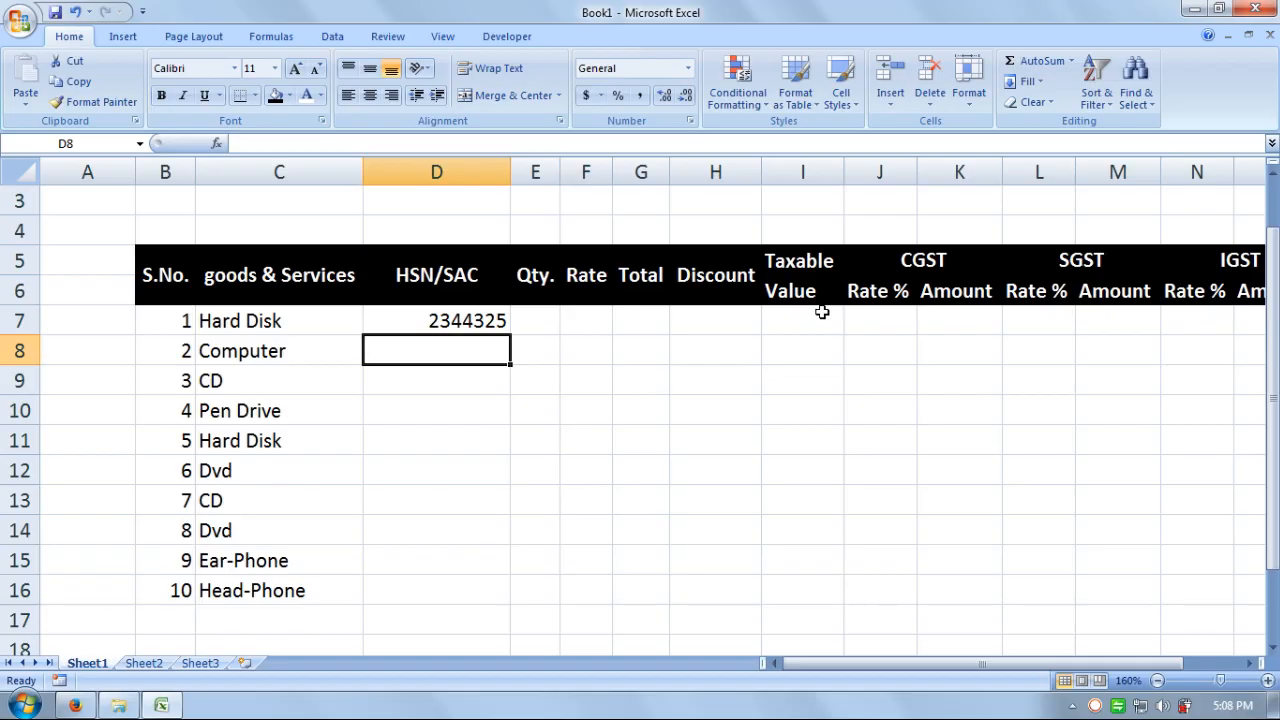
type("2344")
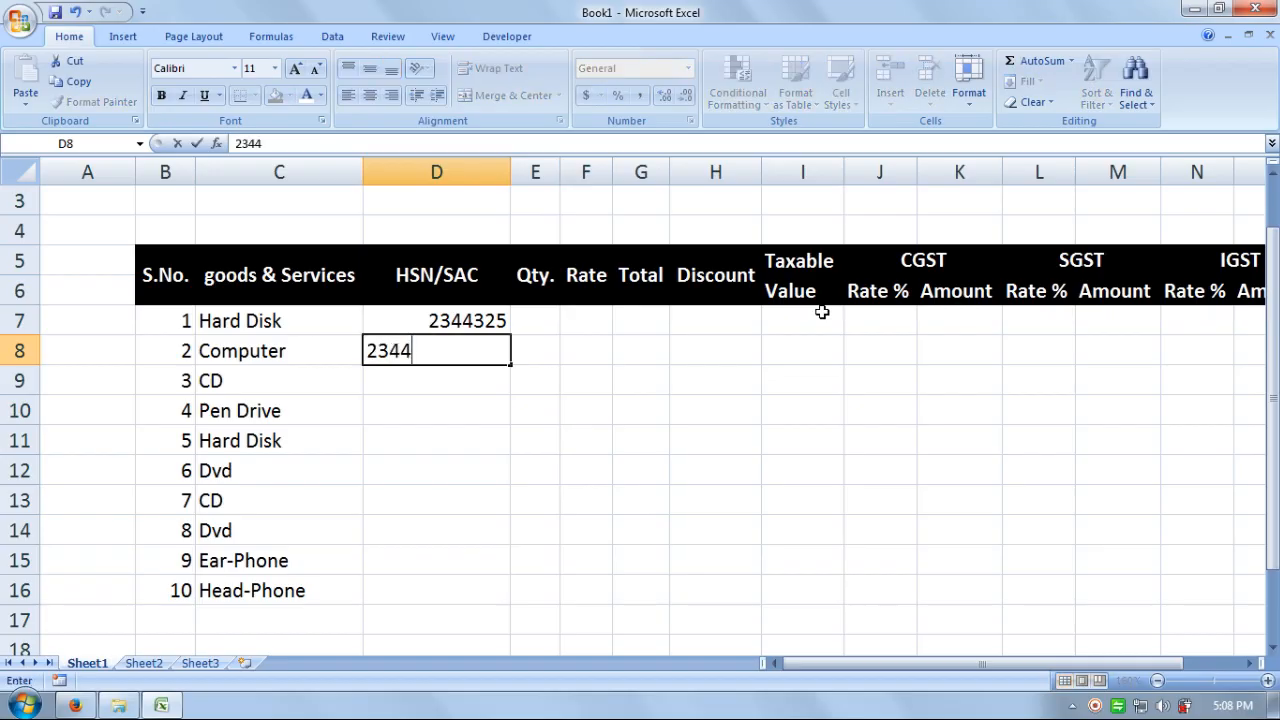
type("326")
key("Return")
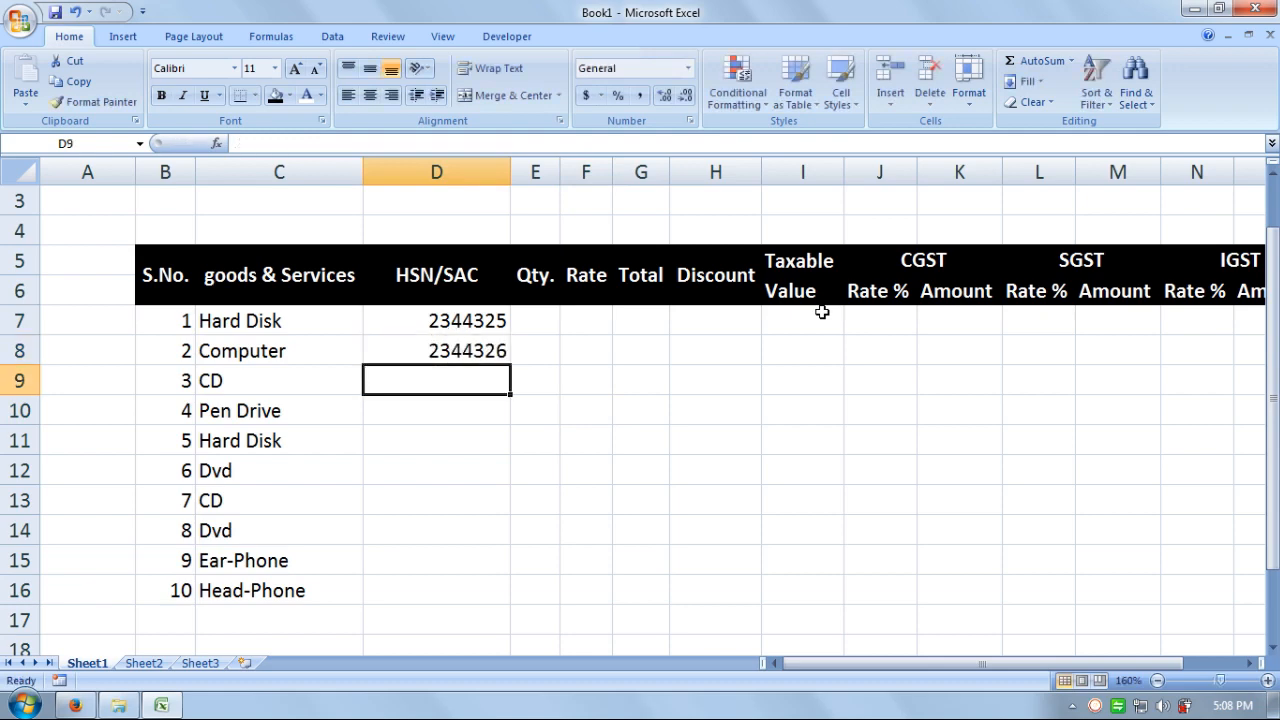
left_click_drag(490, 322, 511, 603)
left_click(641, 445)
- Autofit column D and widen the Qty. column E
double_click(509, 172)
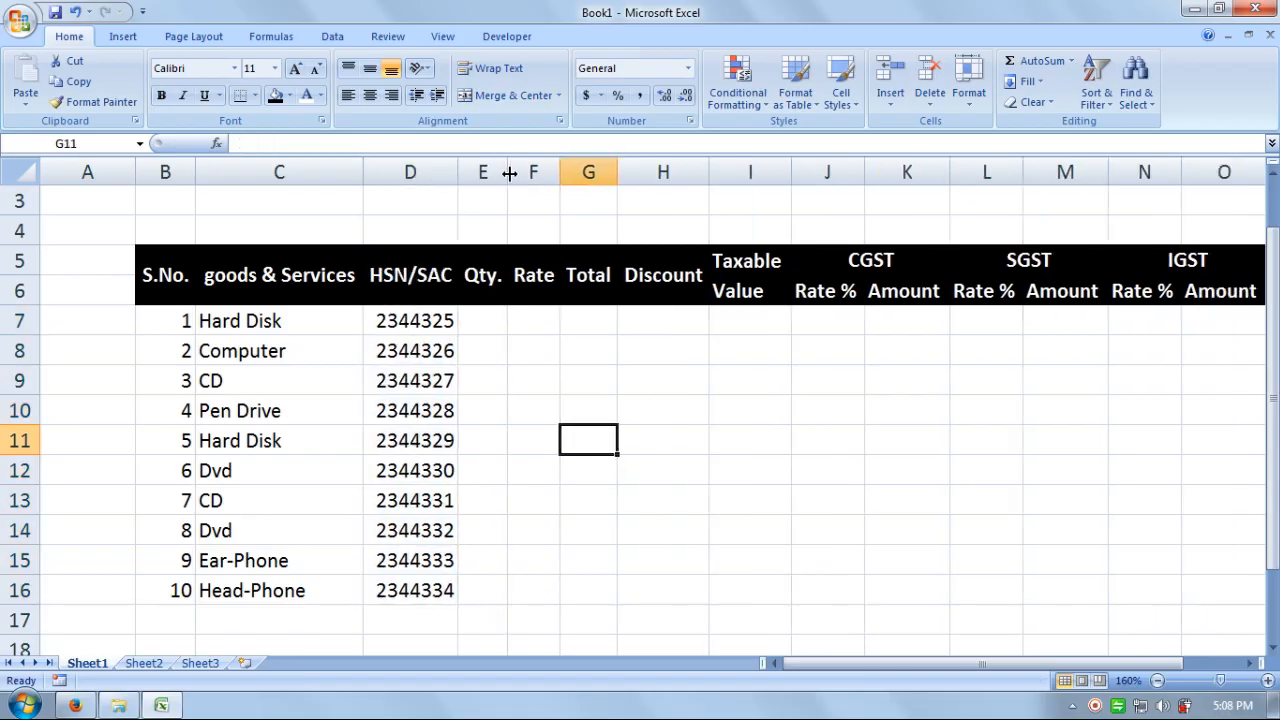
left_click(494, 318)
left_click_drag(507, 172, 560, 172)
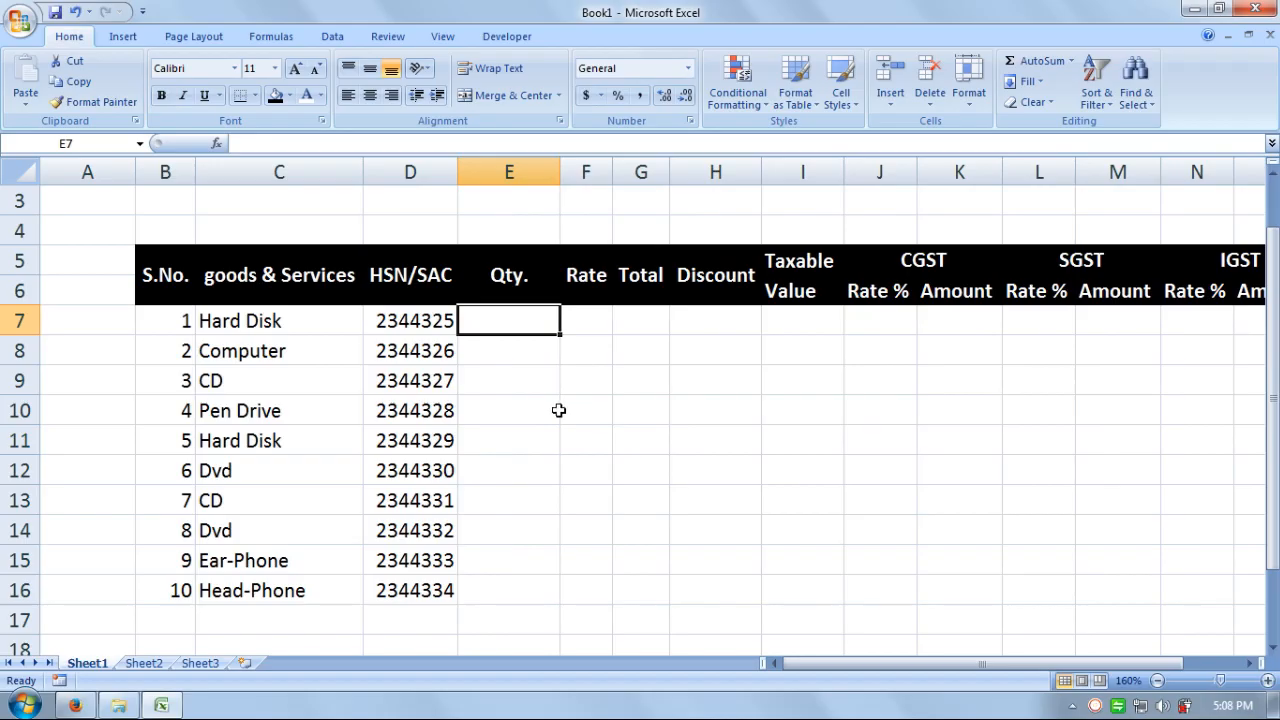
- Enter Qty and Rate for rows 7-11: 4/6000, 2/25000, 12/15, 10/800, 8/6000
left_click(278, 318)
left_click(519, 320)
type("4")
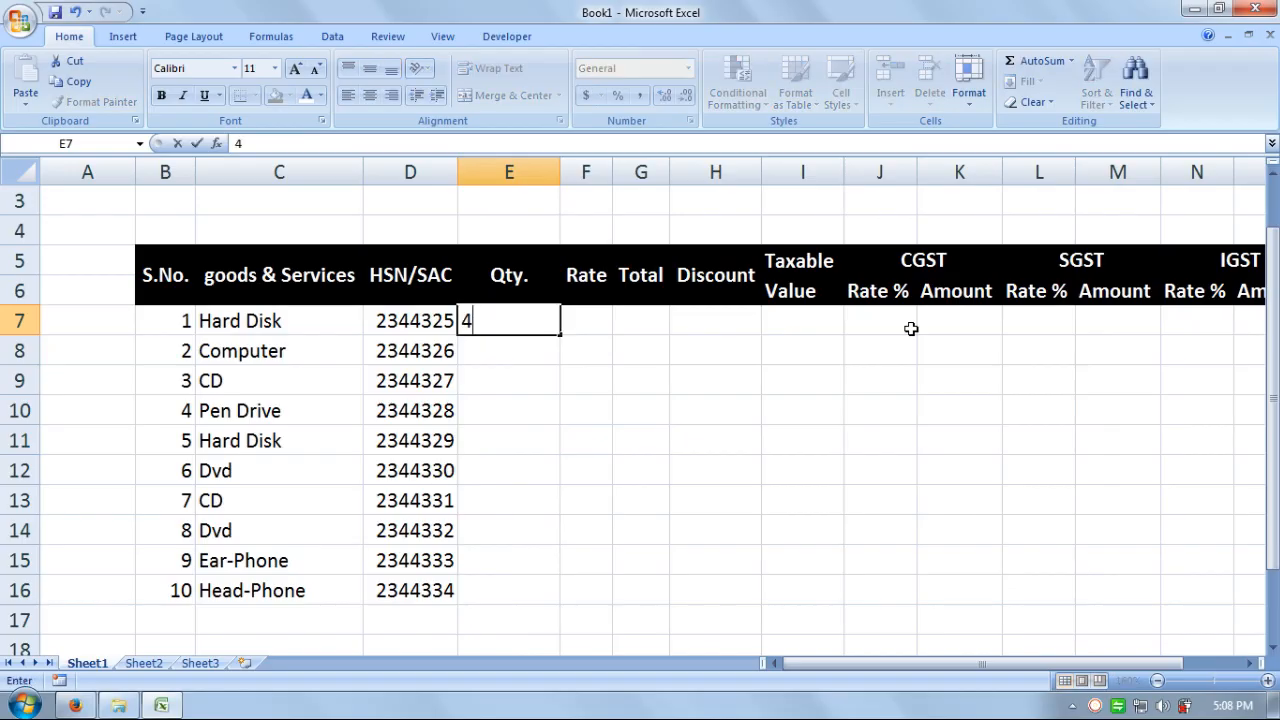
key("Tab")
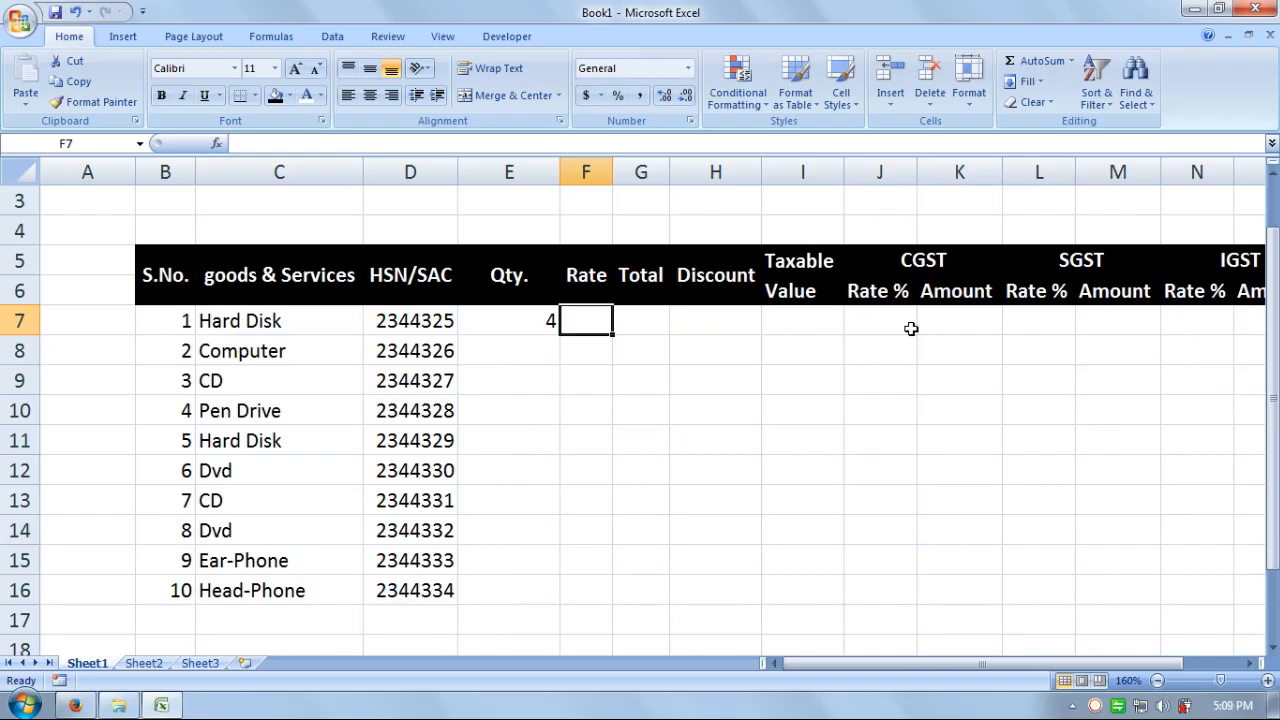
type("6000")
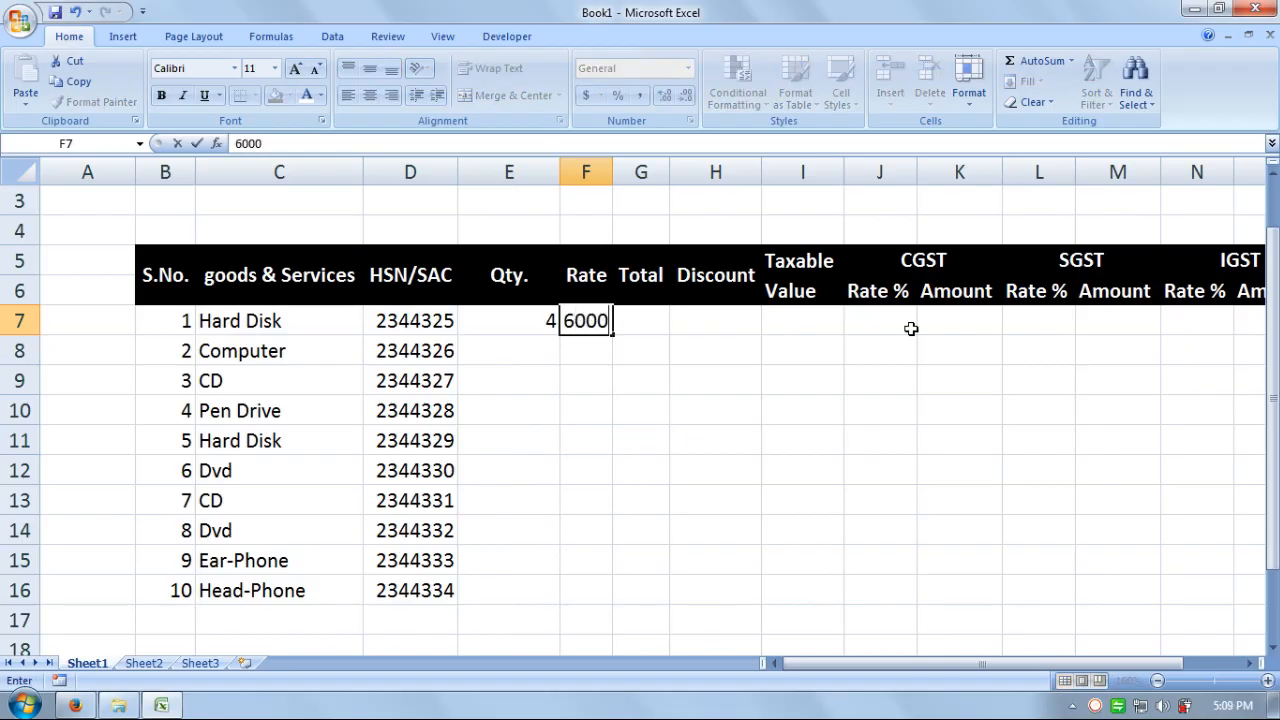
key("Return")
left_click(494, 347)
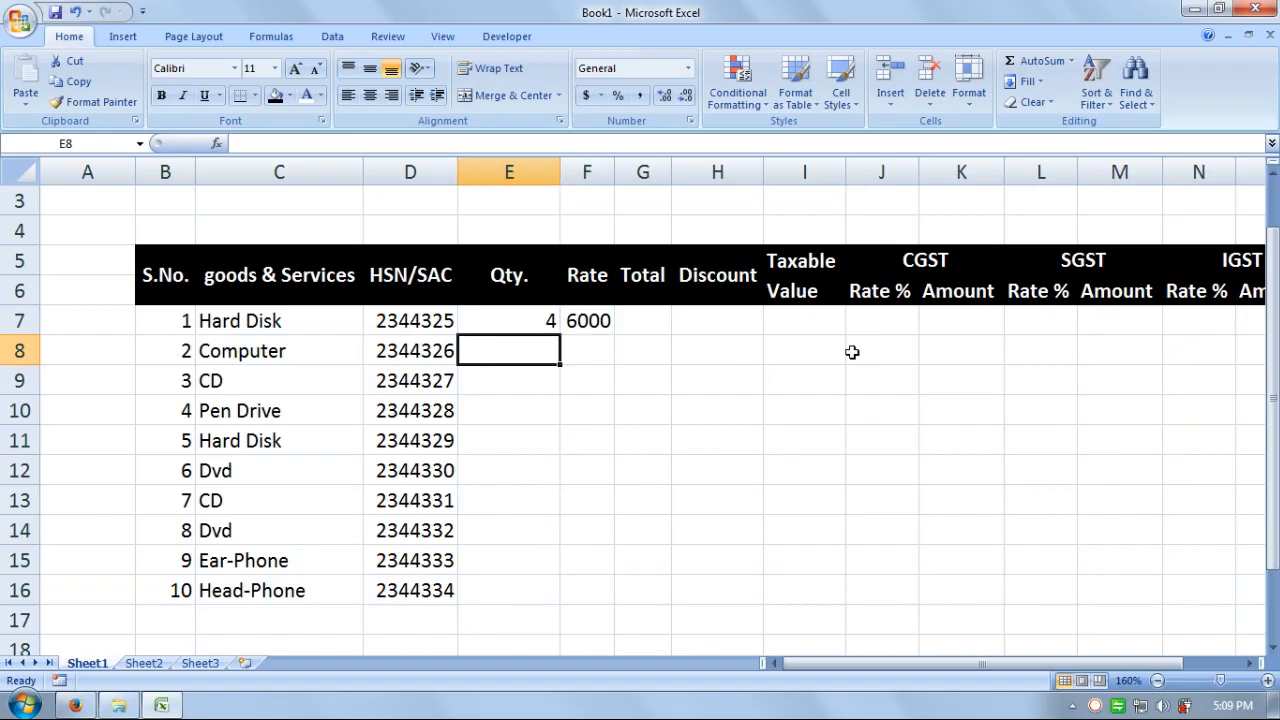
type("2")
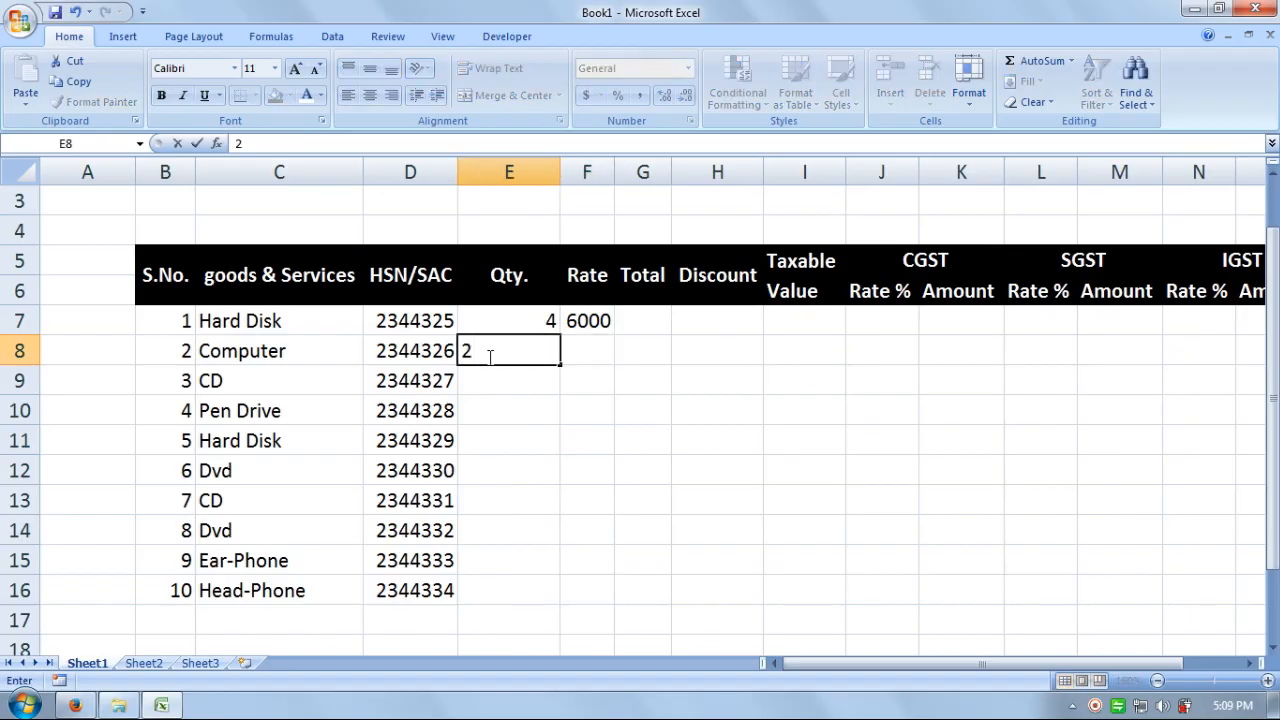
key("Tab")
type("25000")
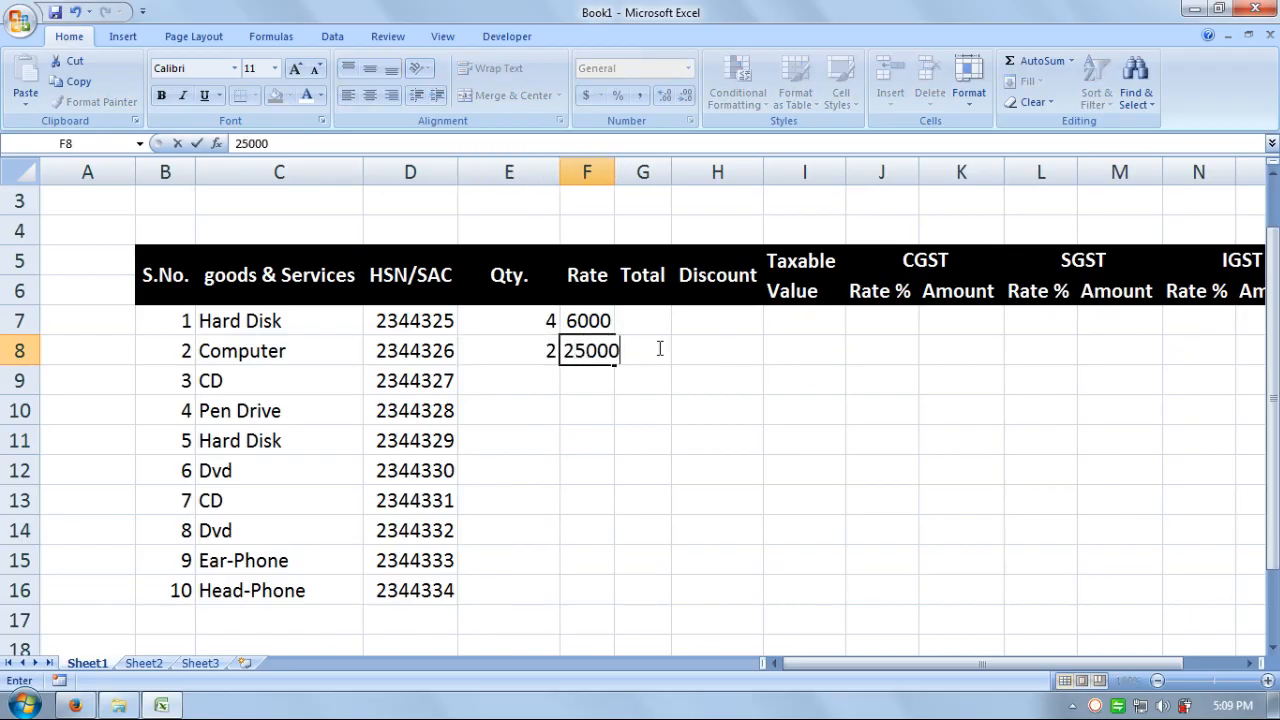
key("Return")
key("Left")
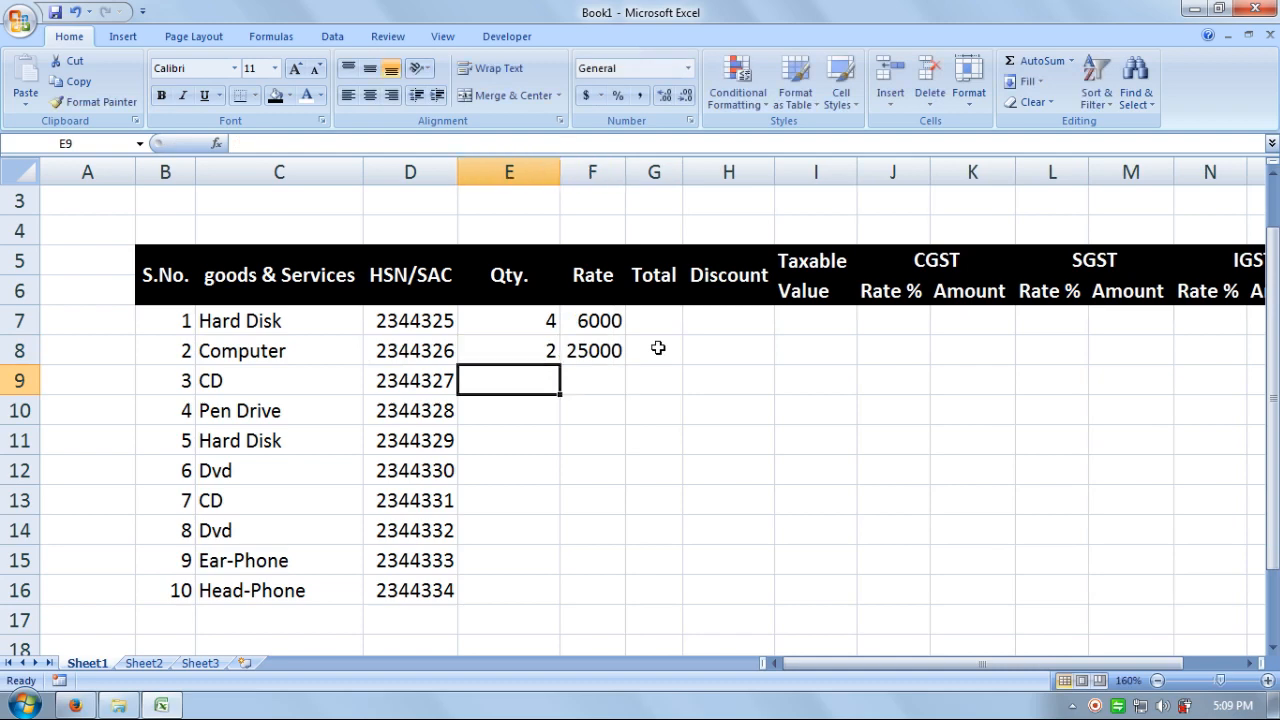
type("12")
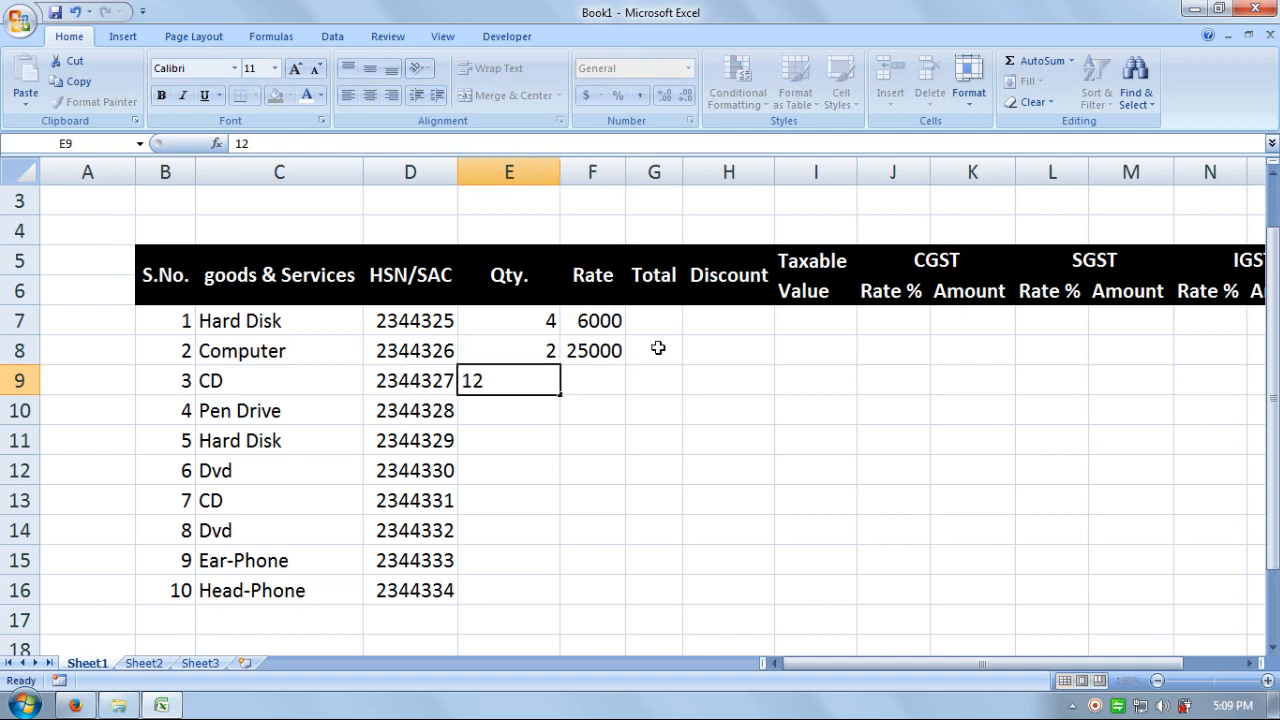
key("Tab")
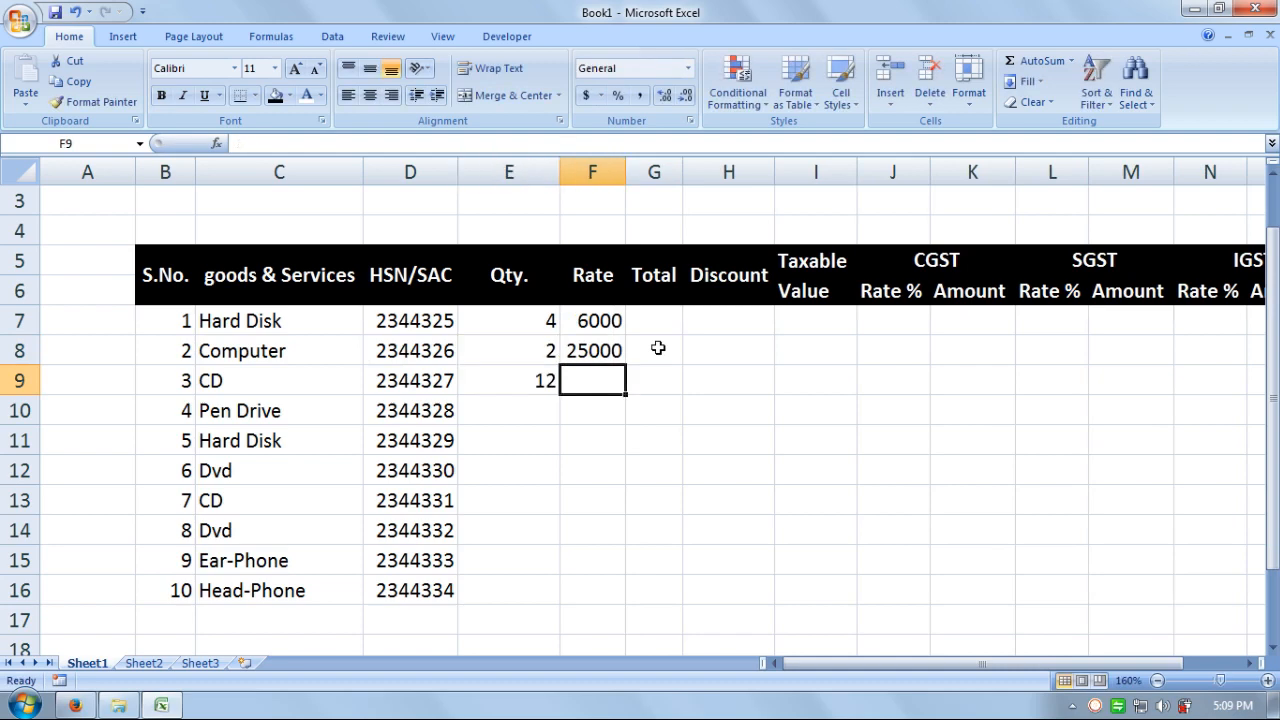
type("15")
key("Return")
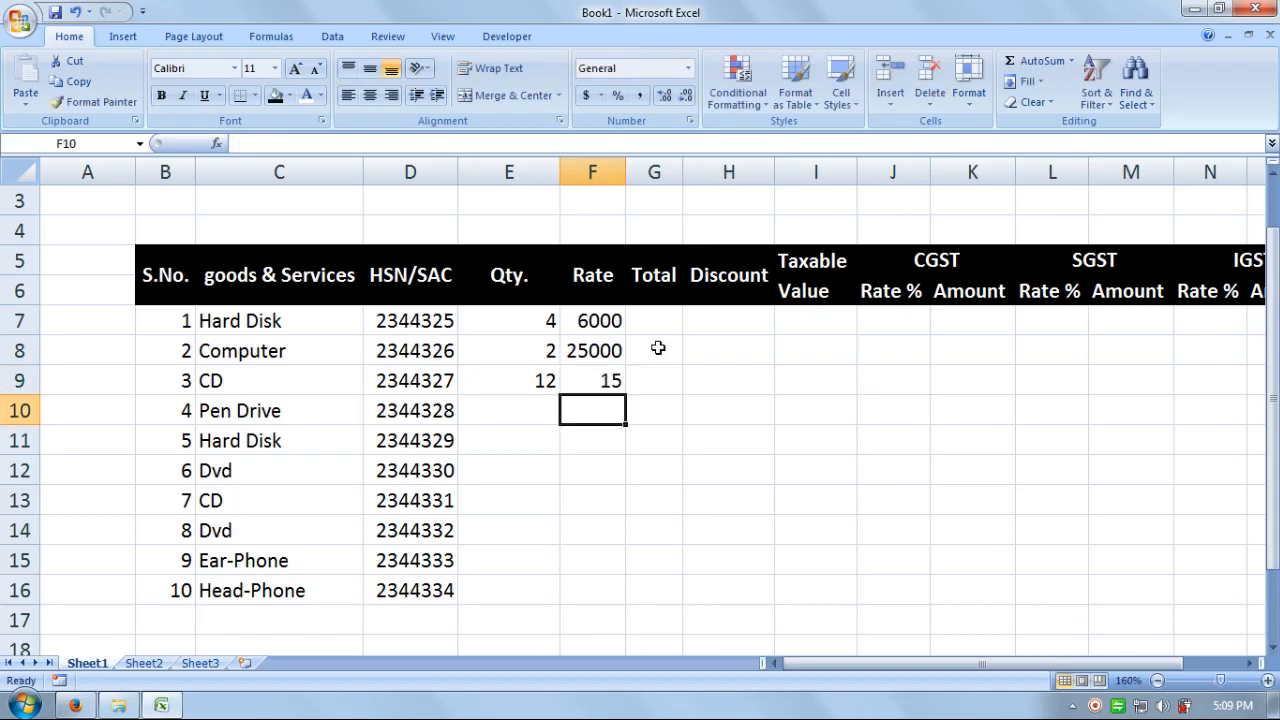
key("Left")
type("10")
key("Tab")
type("800")
key("Return")
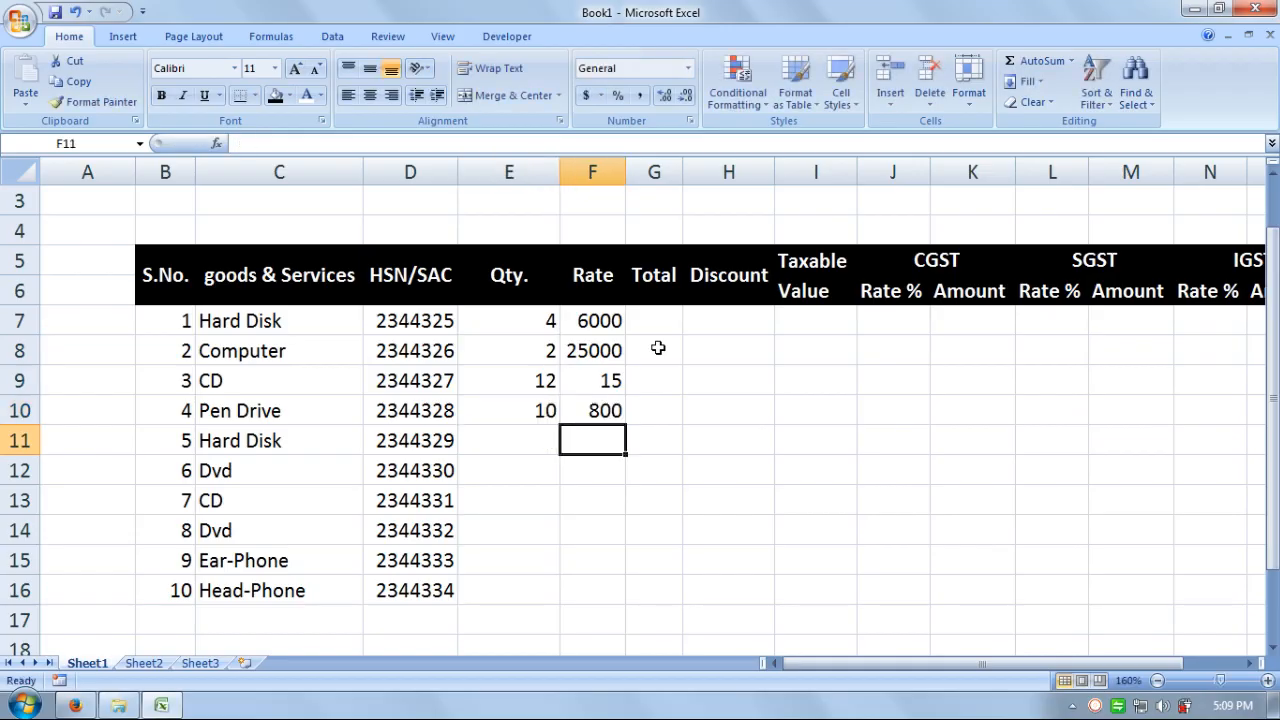
key("Left")
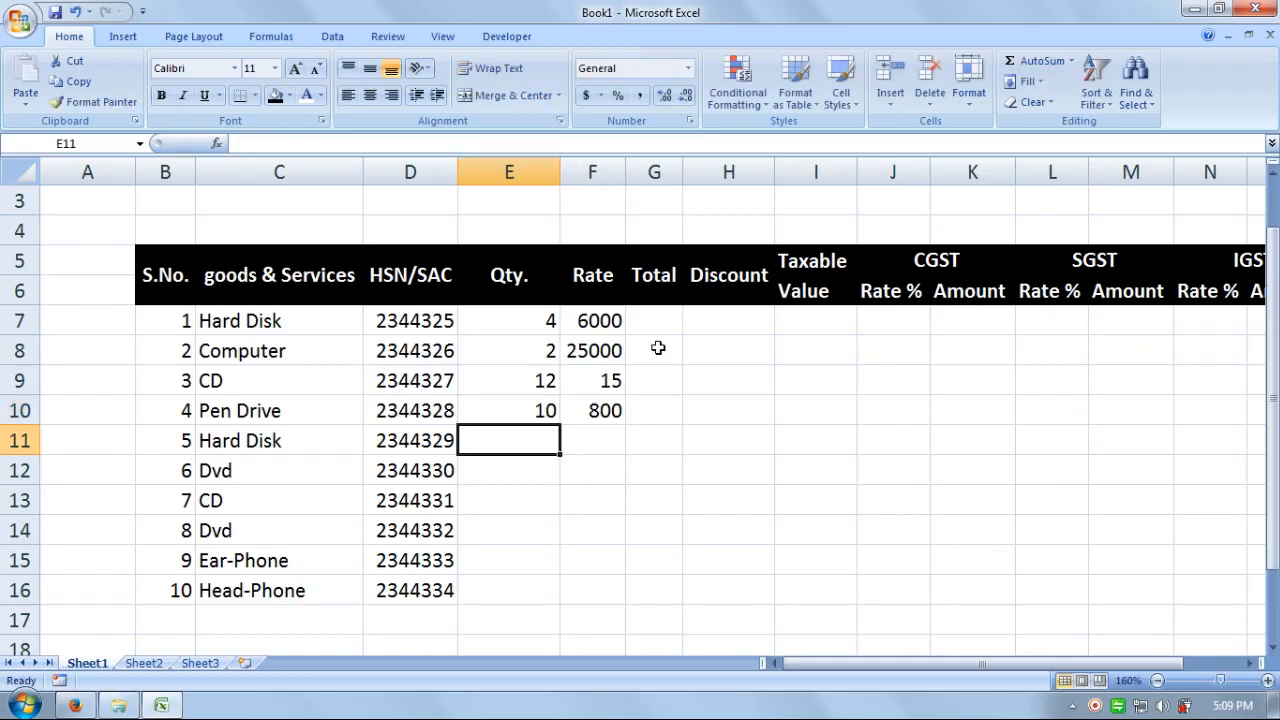
type("8")
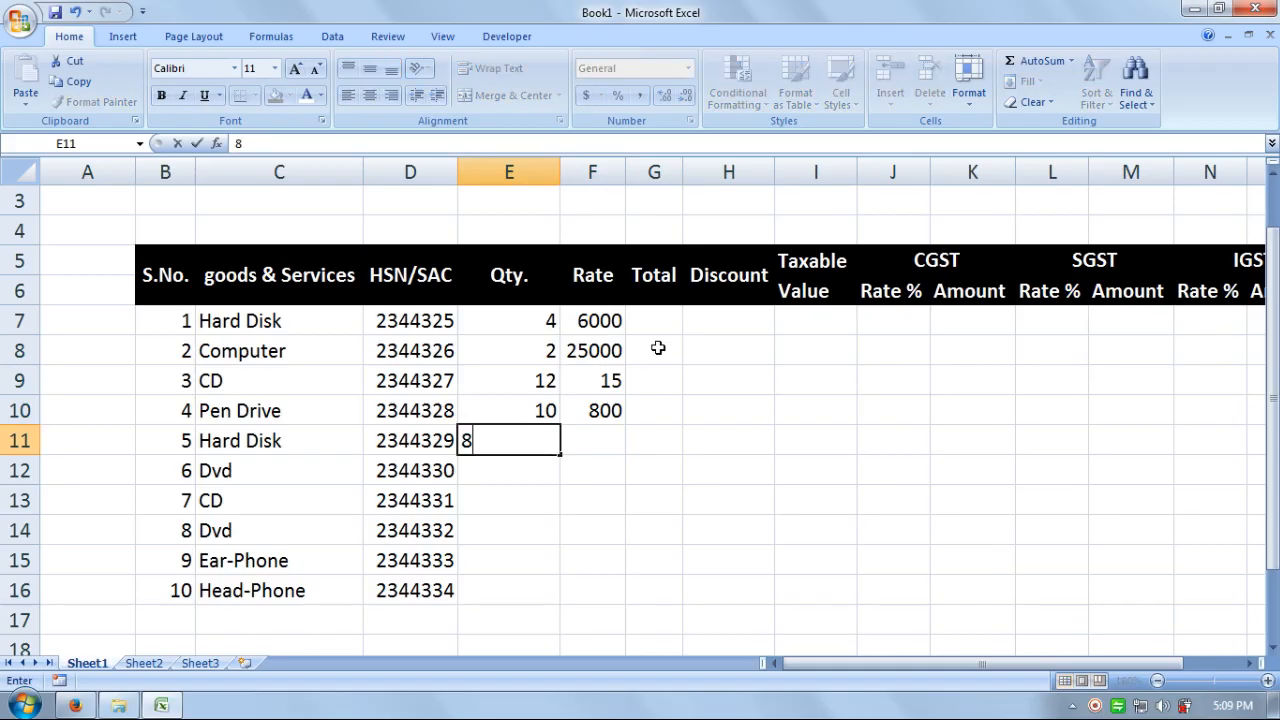
key("Tab")
type("6000")
key("Return")
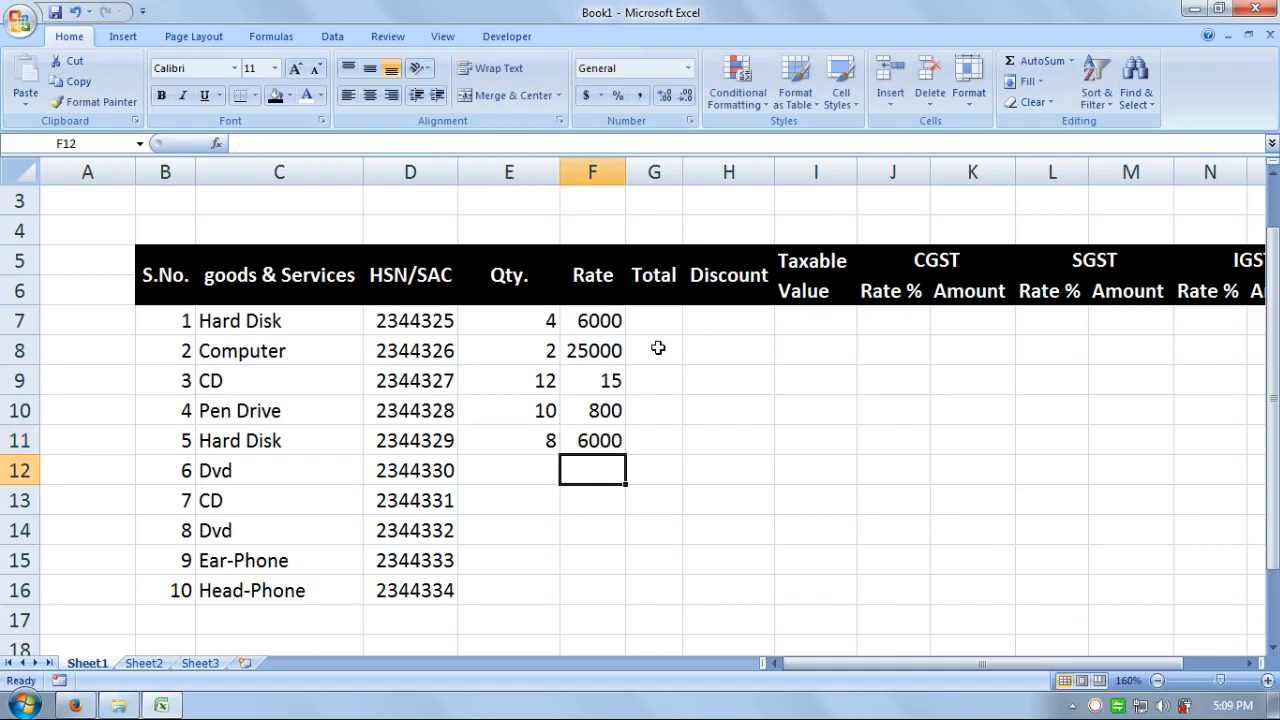
- Enter Qty and Rate for rows 12-16: 20/25, 24/15, 50/25, 15/350, 30/450
key("Left")
type("20")
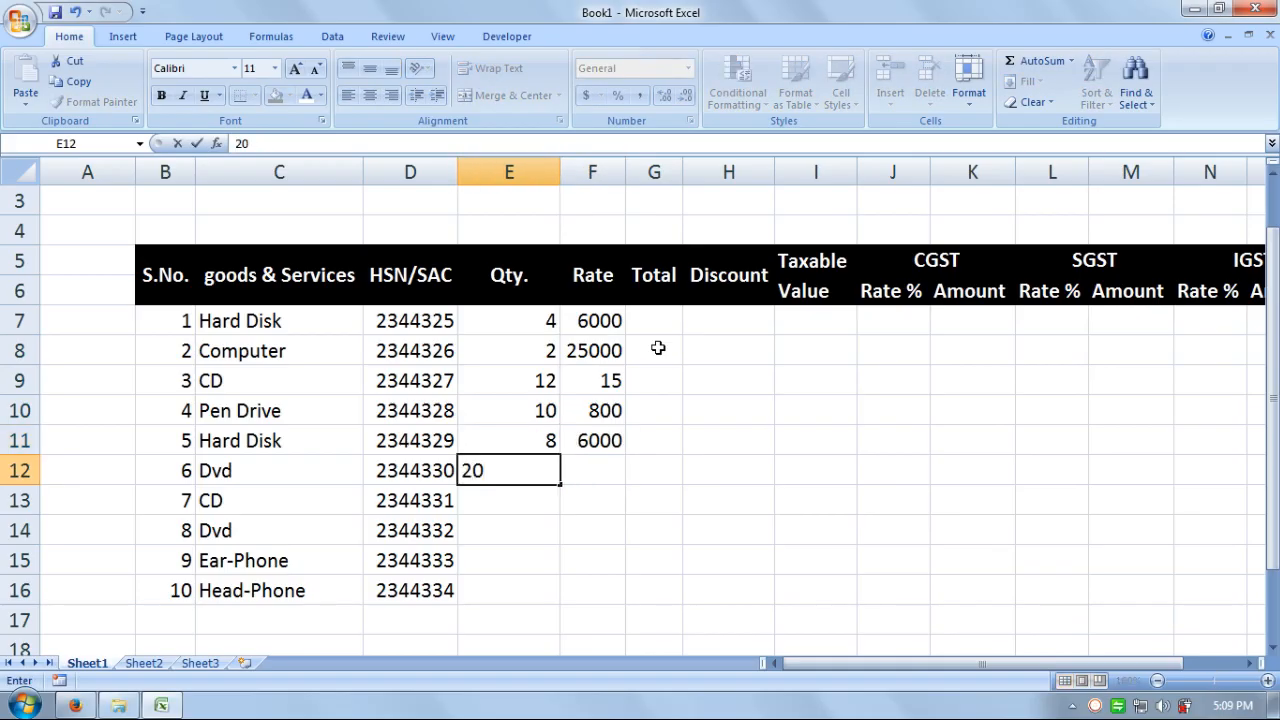
key("Tab")
type("25")
key("Return")
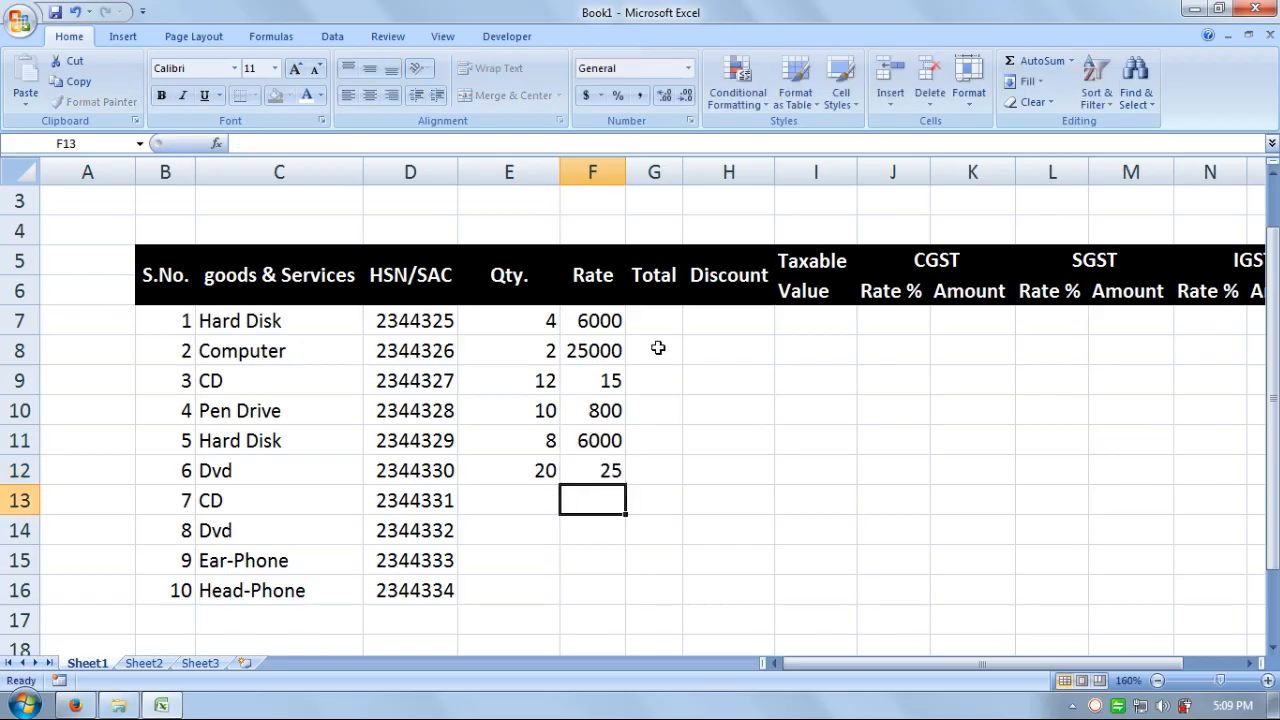
key("Left")
type("24")
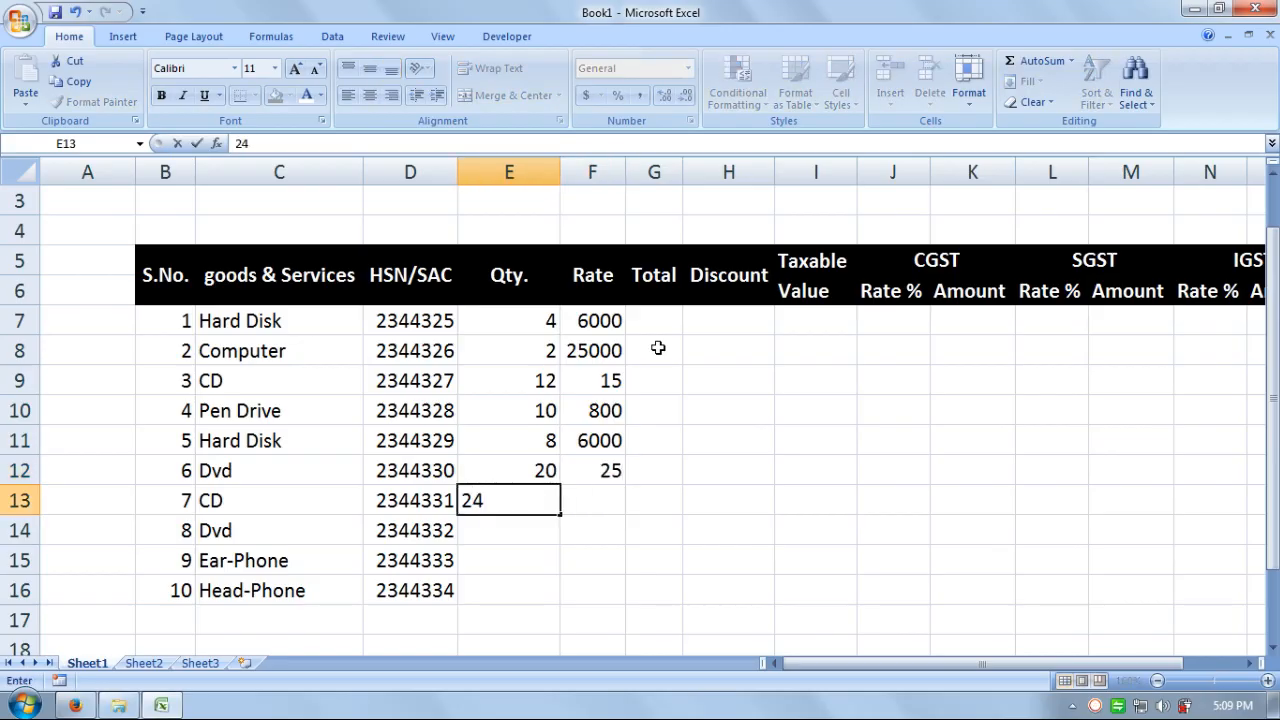
key("Tab")
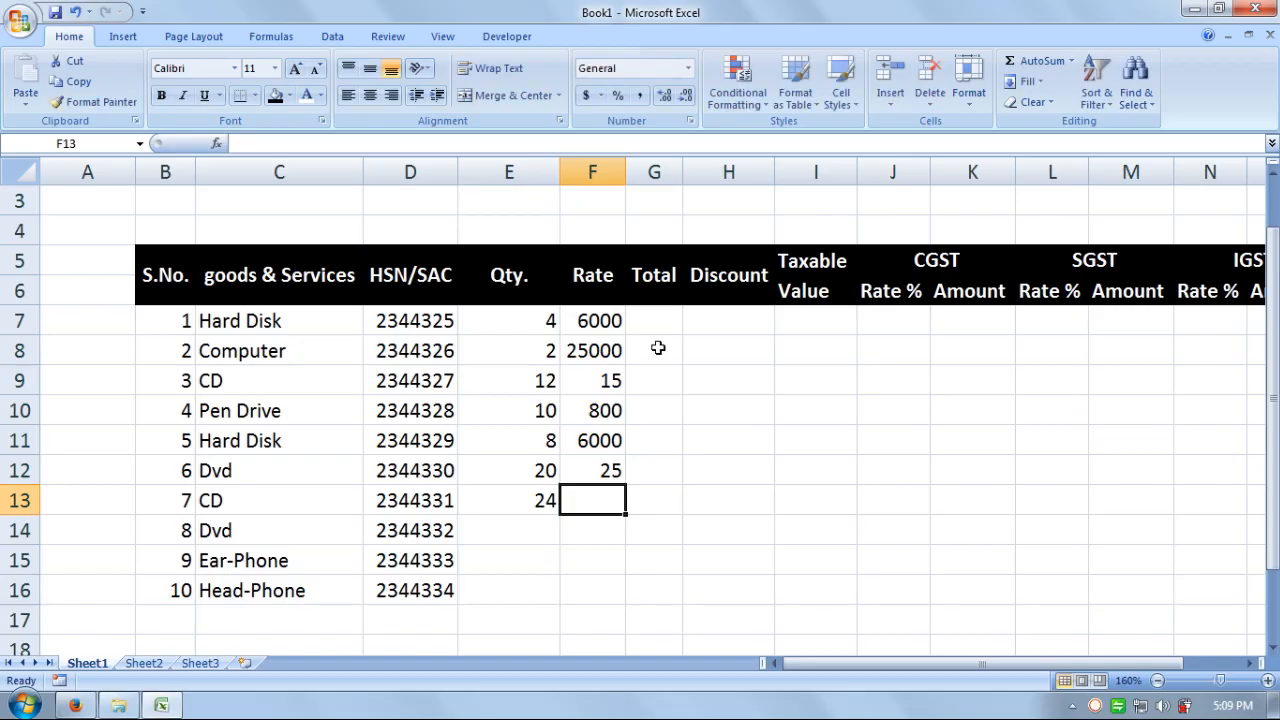
type("15")
key("Return")
key("Left")
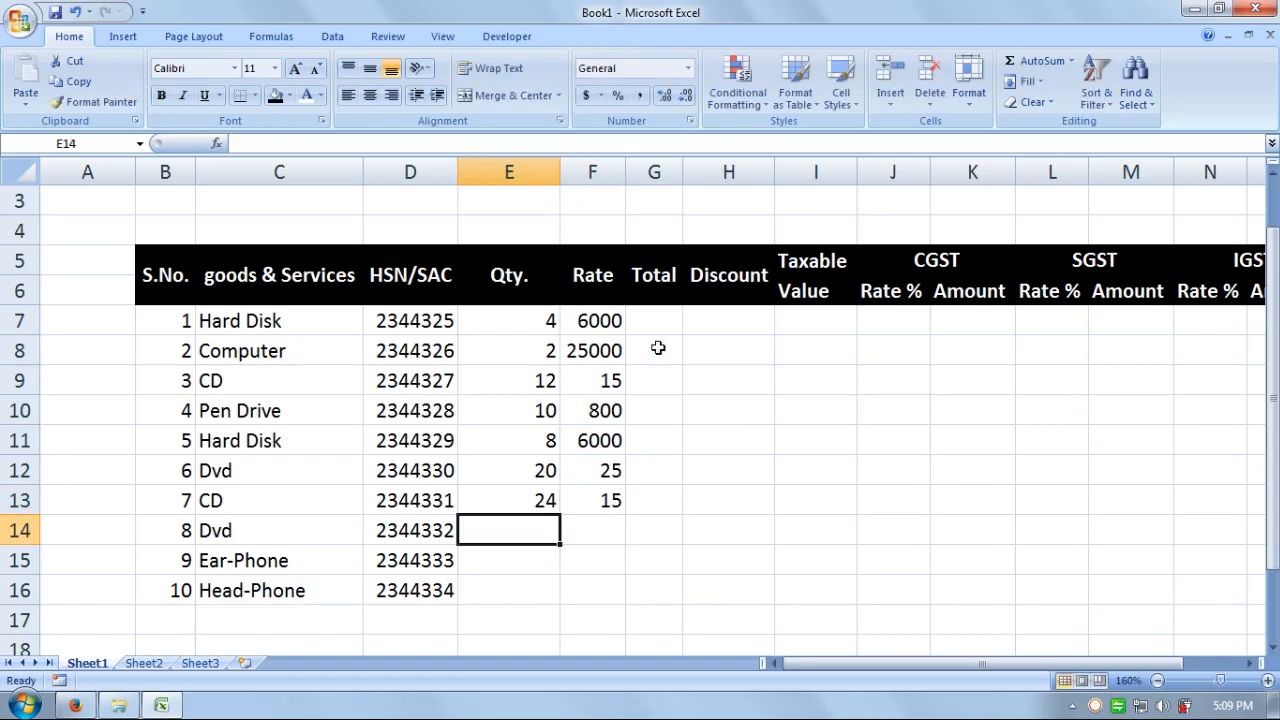
key("Left")
key("Left")
key("Right")
key("Right")
type("50")
key("Tab")
type("25")
key("Return")
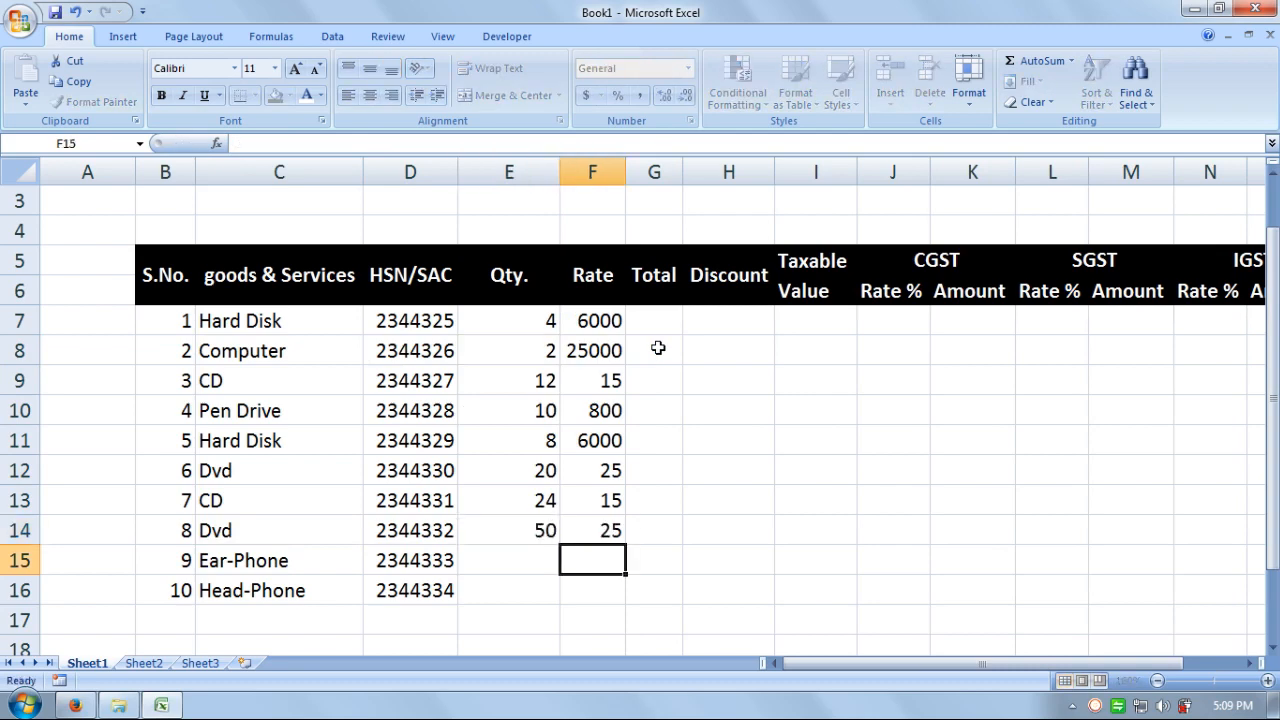
key("Left")
type("15")
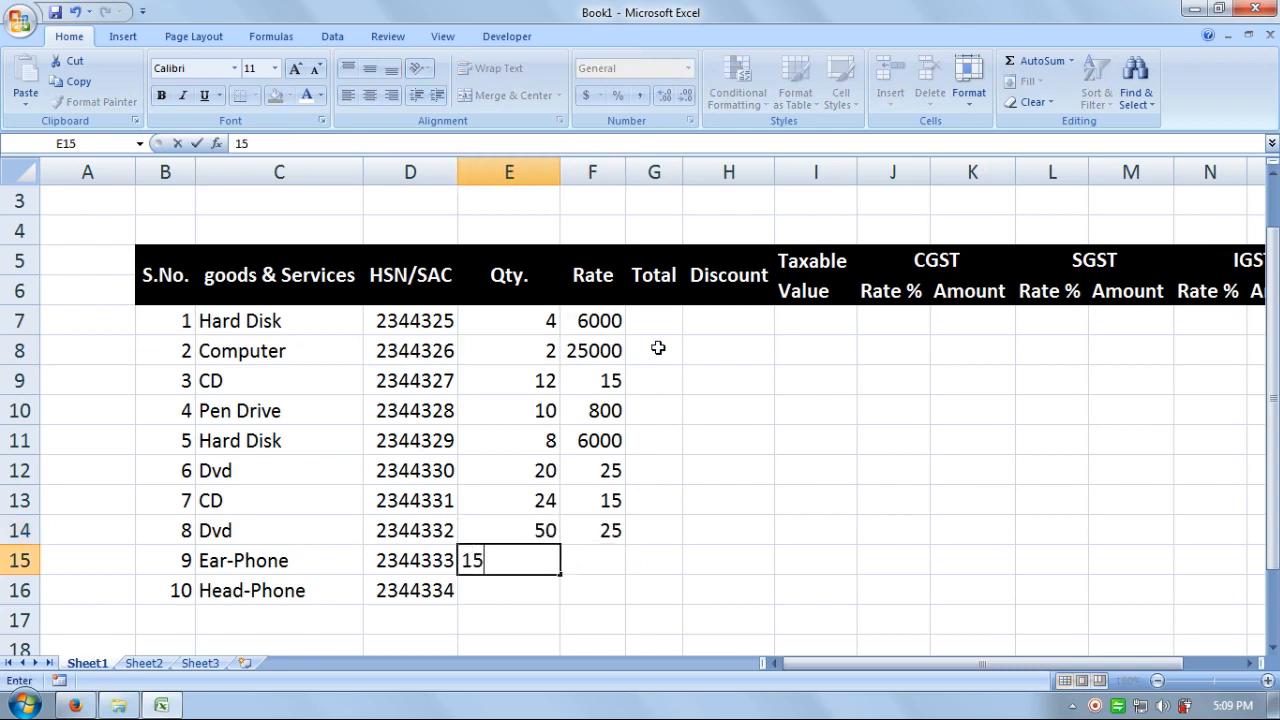
key("Tab")
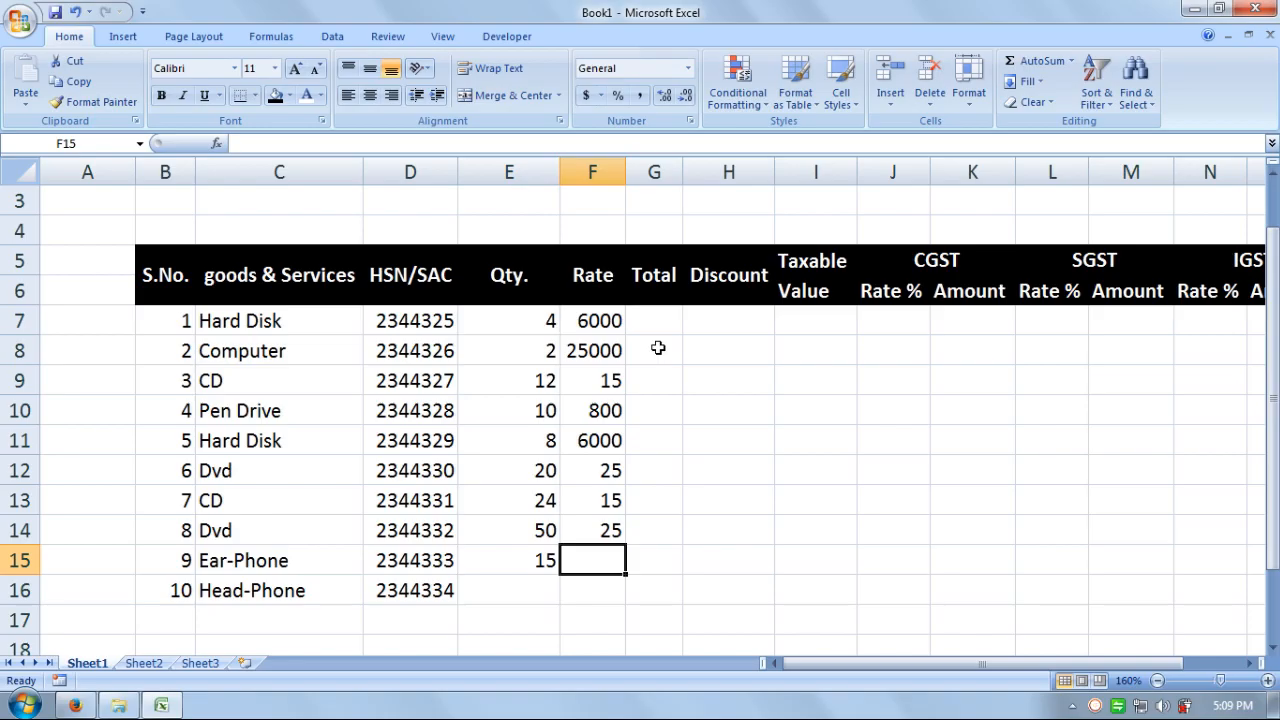
type("350")
key("Return")
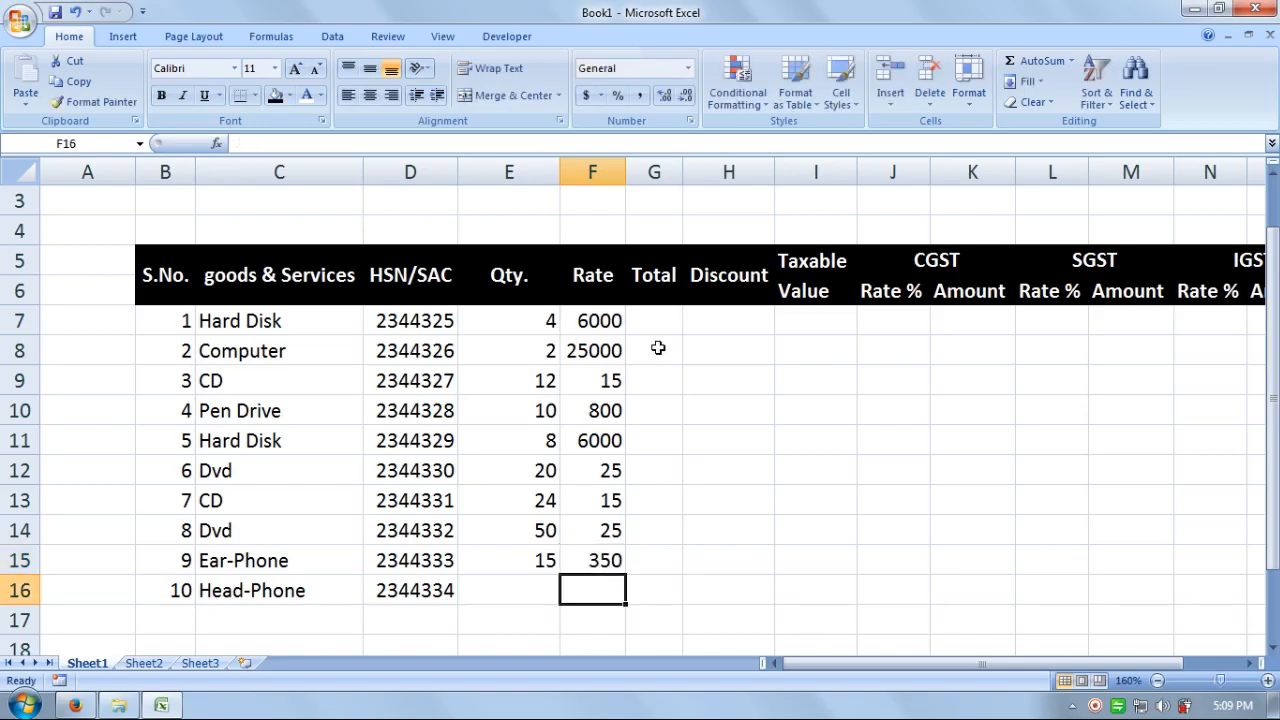
key("Left")
type("30")
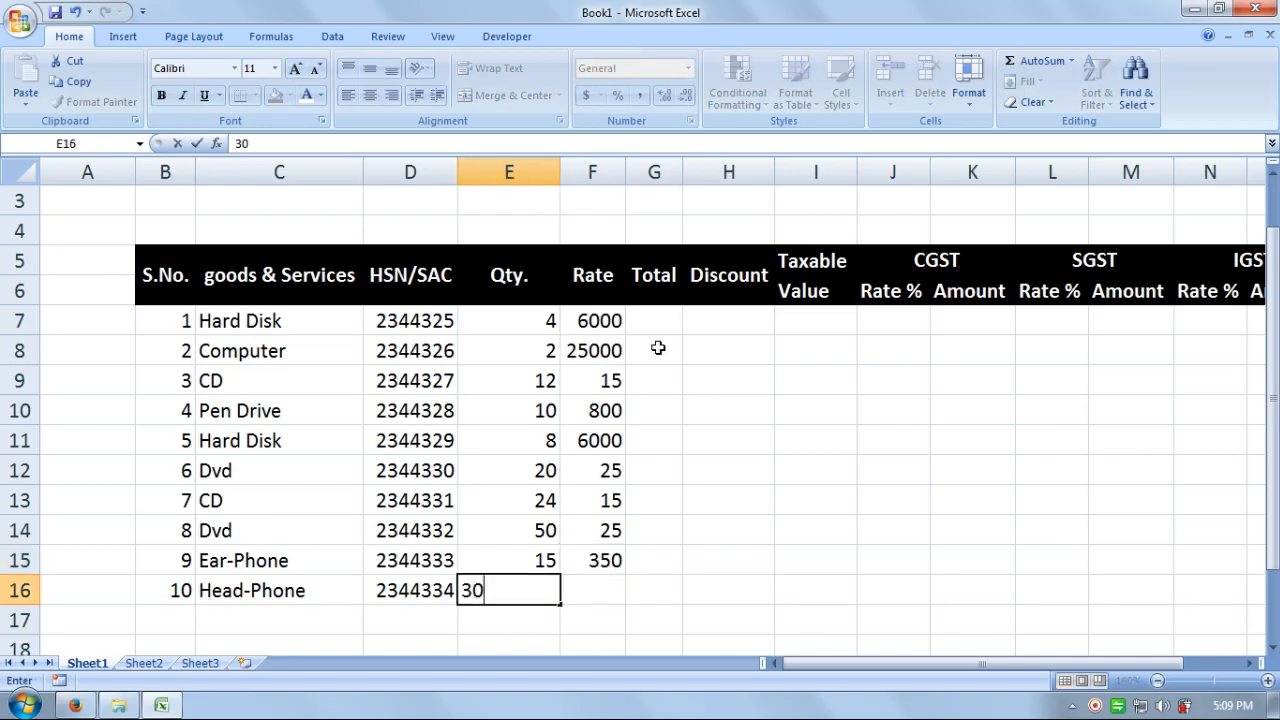
key("Right")
type("450")
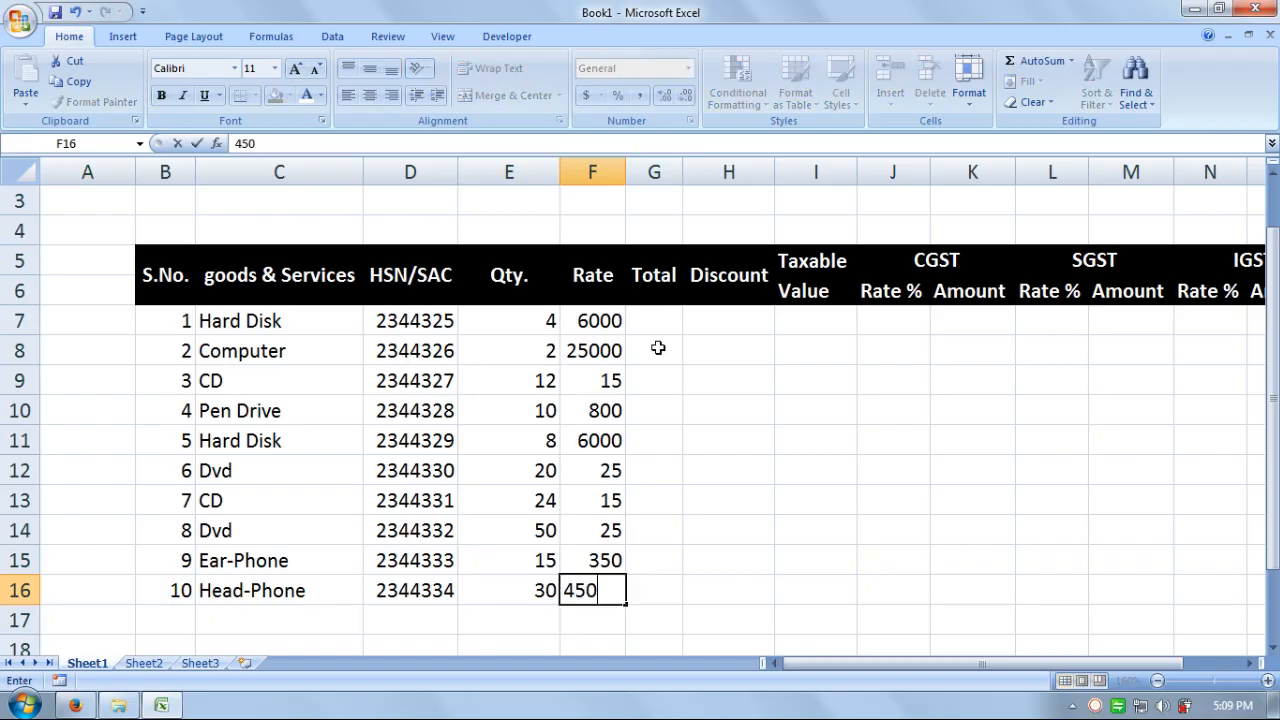
key("Return")
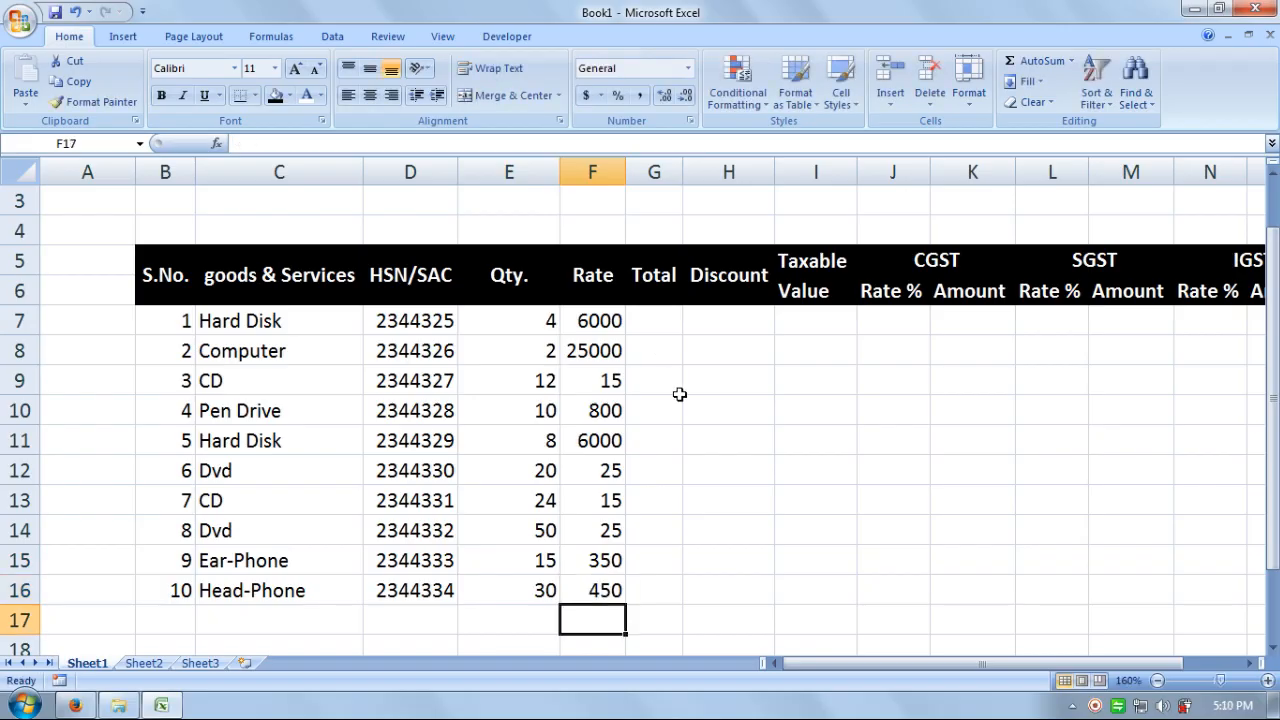
left_click(648, 318)
- Widen column G and enter =E7*F7 in G7, giving 24000
left_click_drag(677, 173, 717, 174)
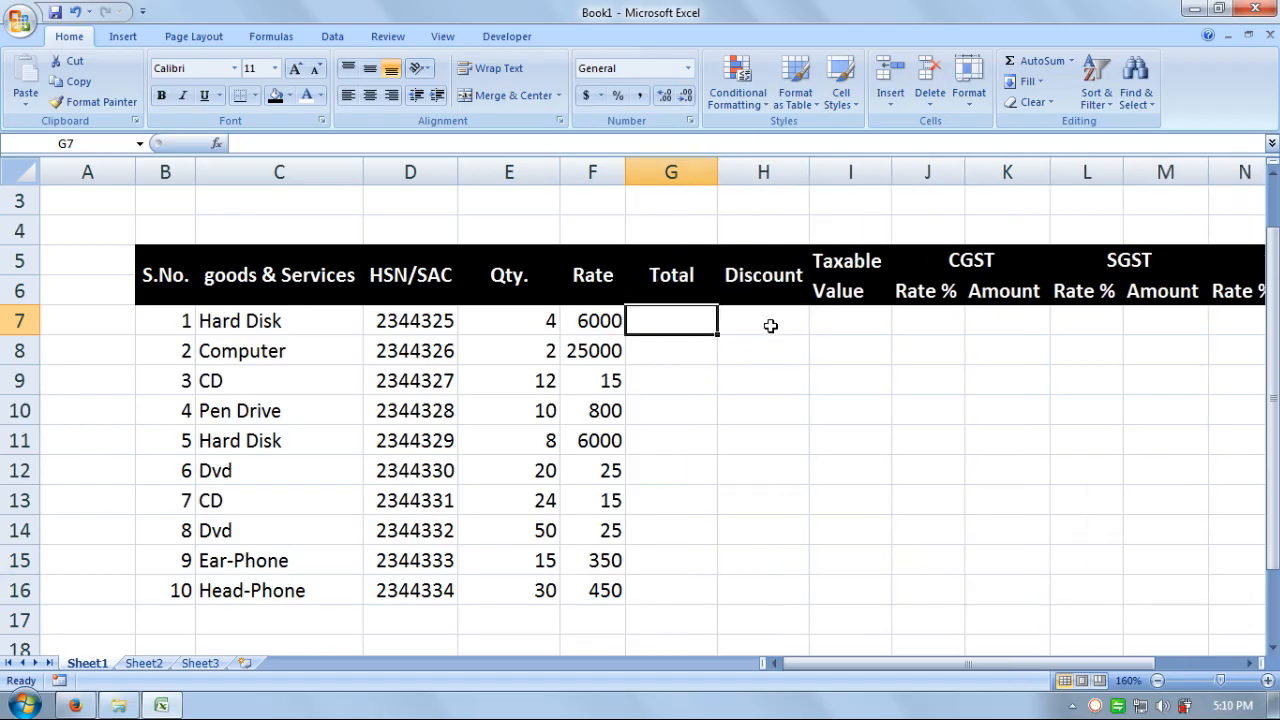
type("=")
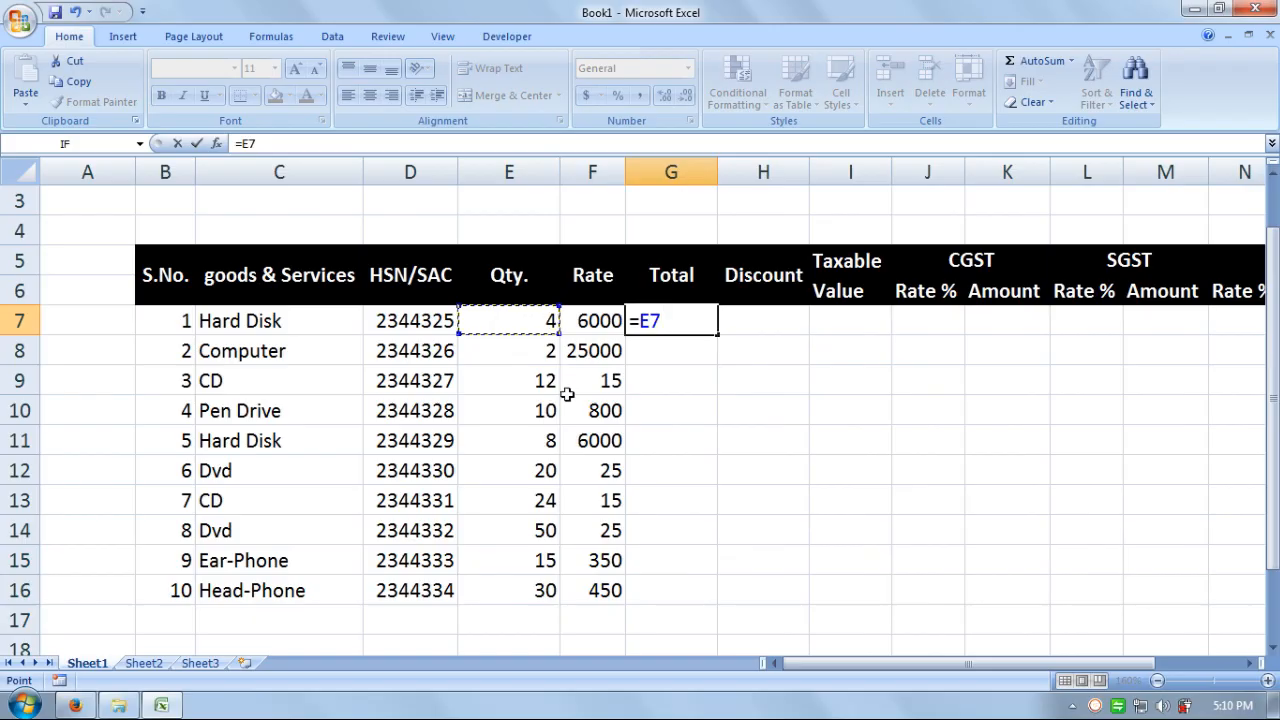
type("*")
left_click(578, 320)
key("Return")
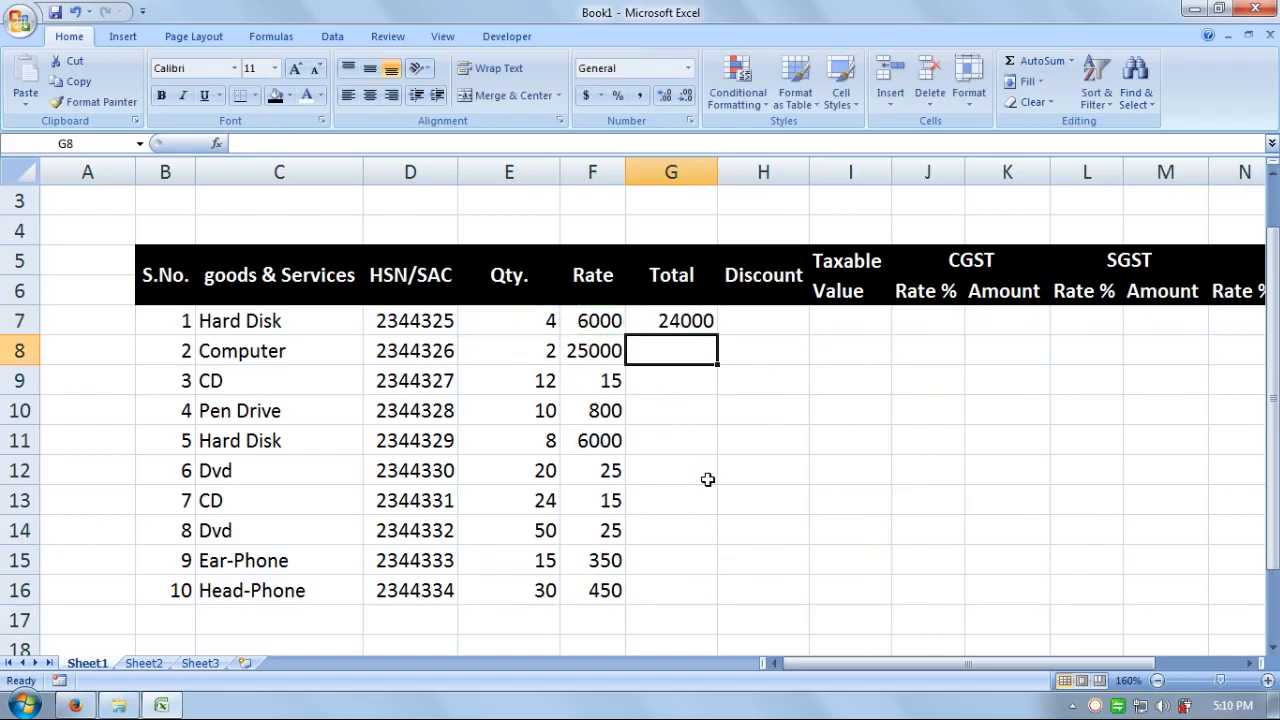
- Enter =E8*F8 in G8, giving 50000
type("=")
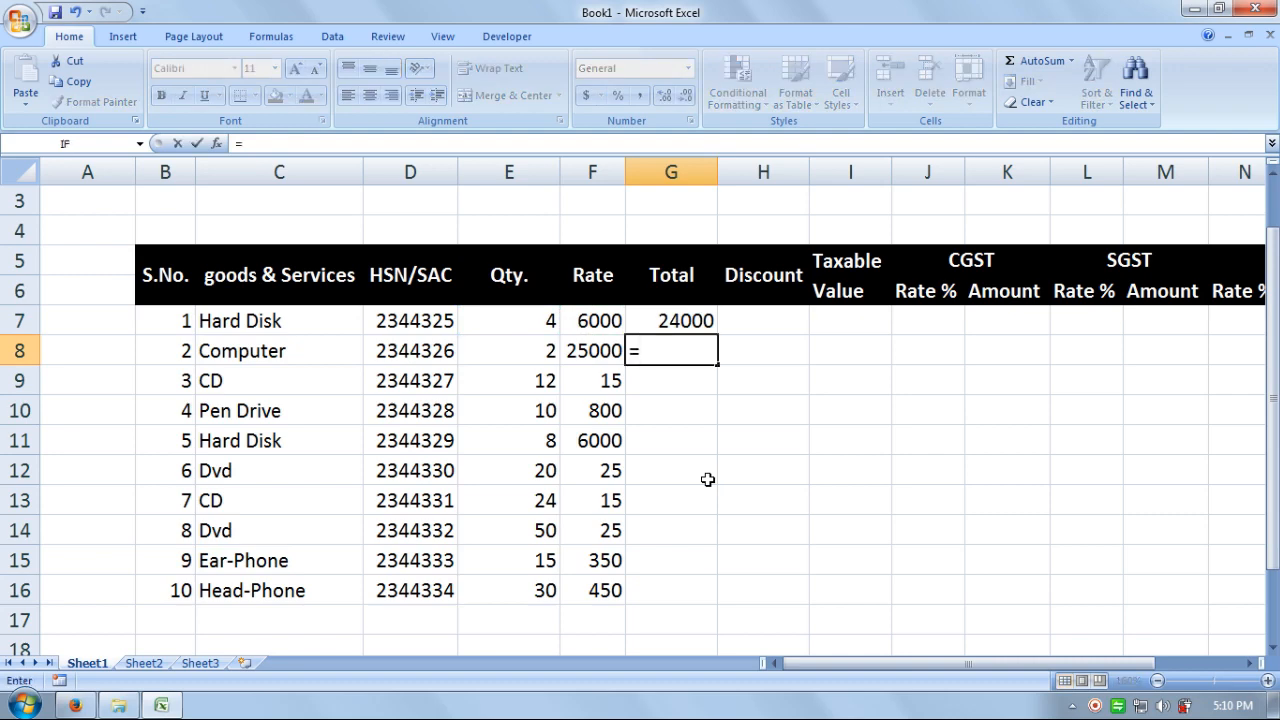
left_click(532, 356)
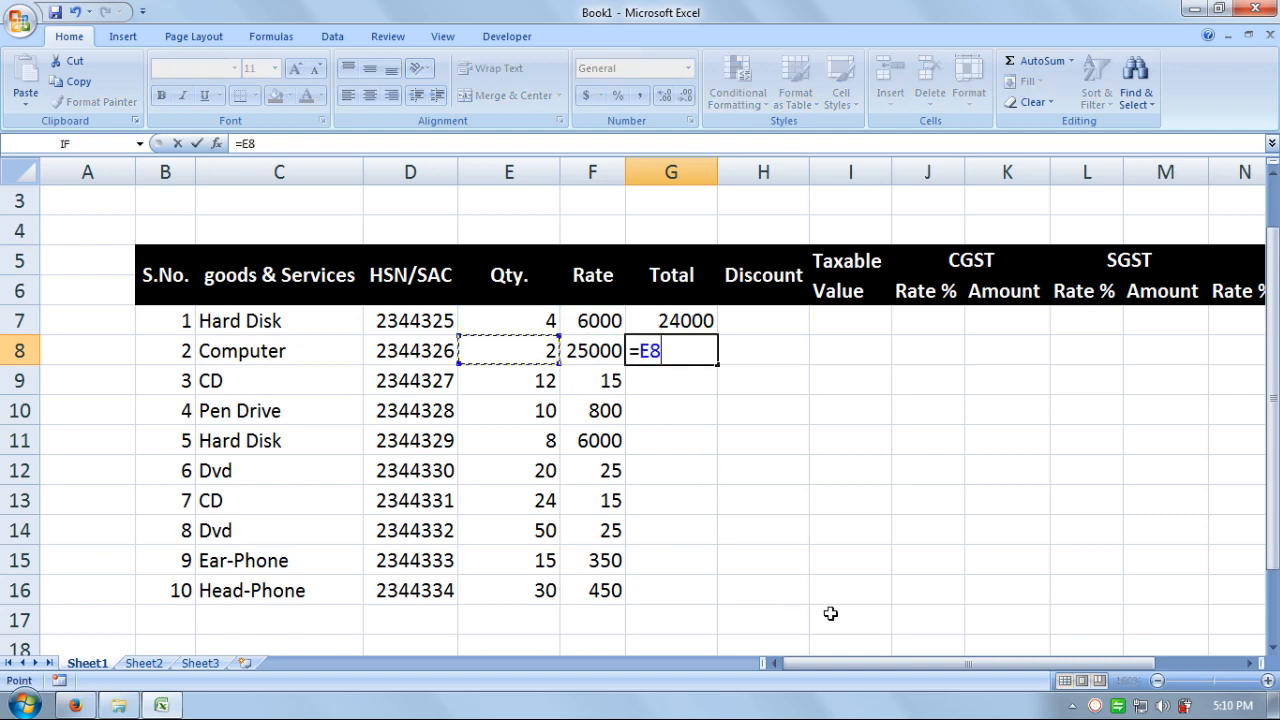
type("*")
left_click(588, 356)
key("Return")
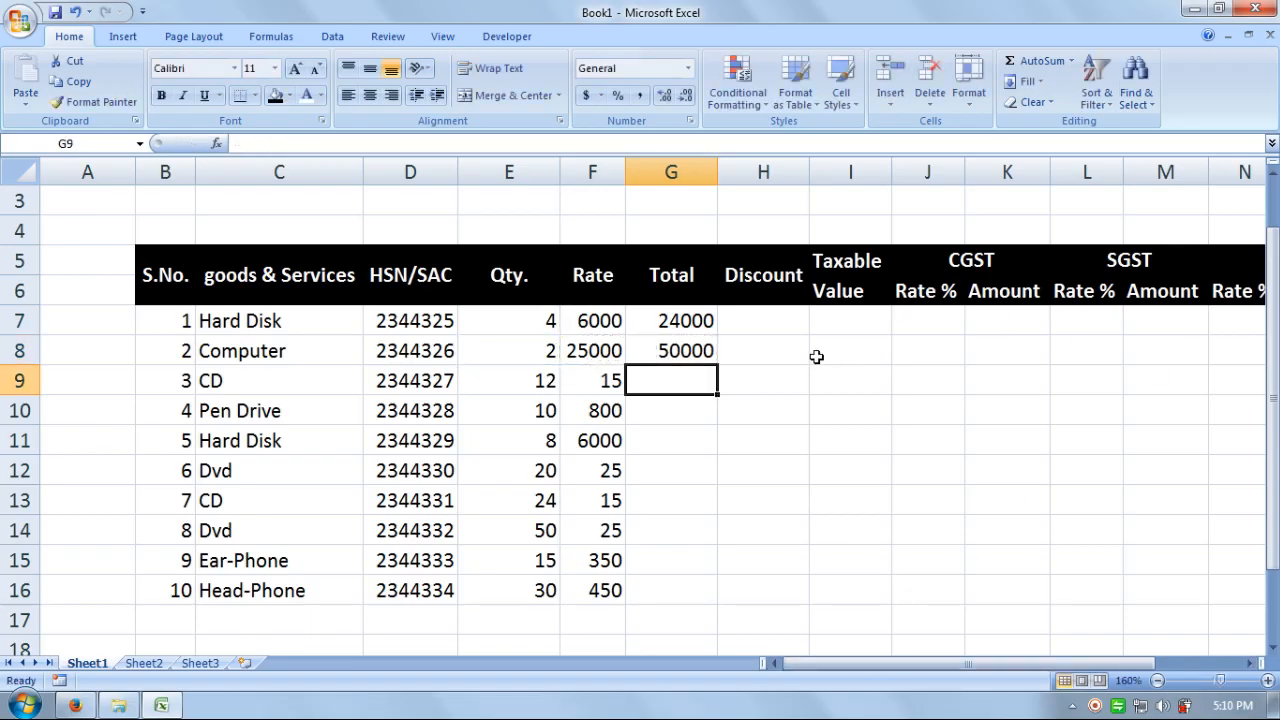
left_click(785, 322)
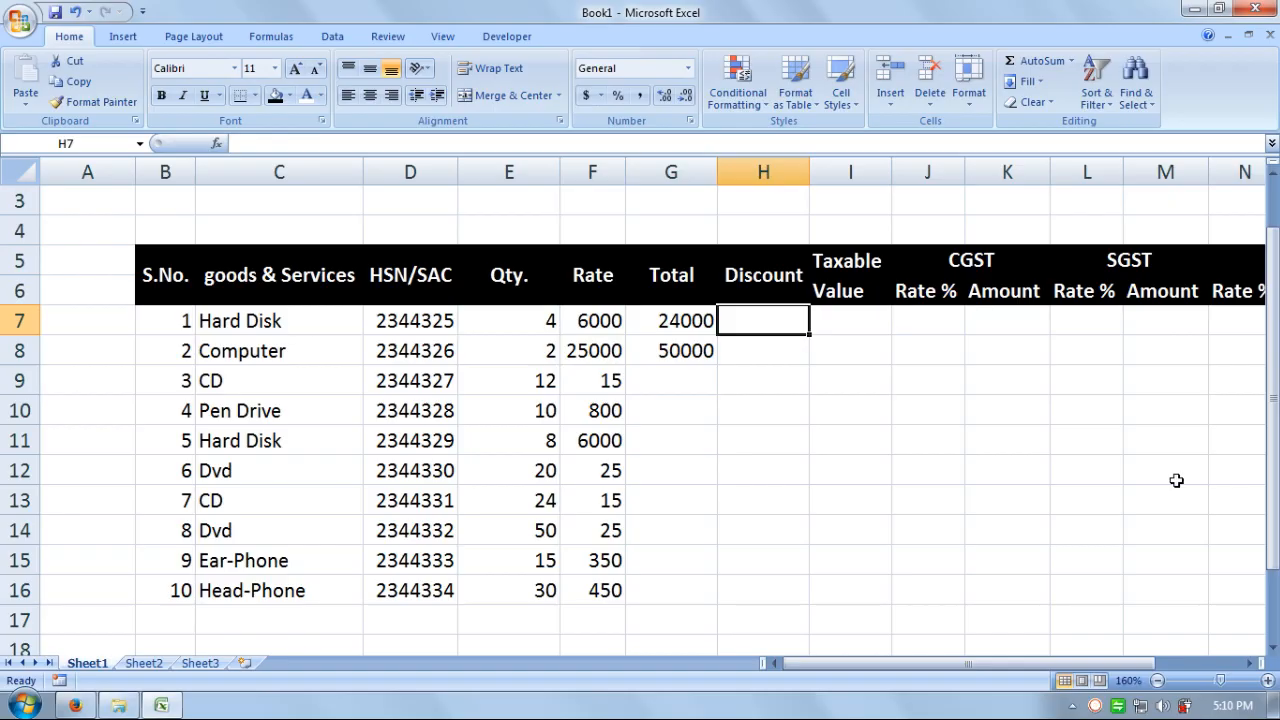
- Put a discount of 0 in H7, H8 and H9
type("0")
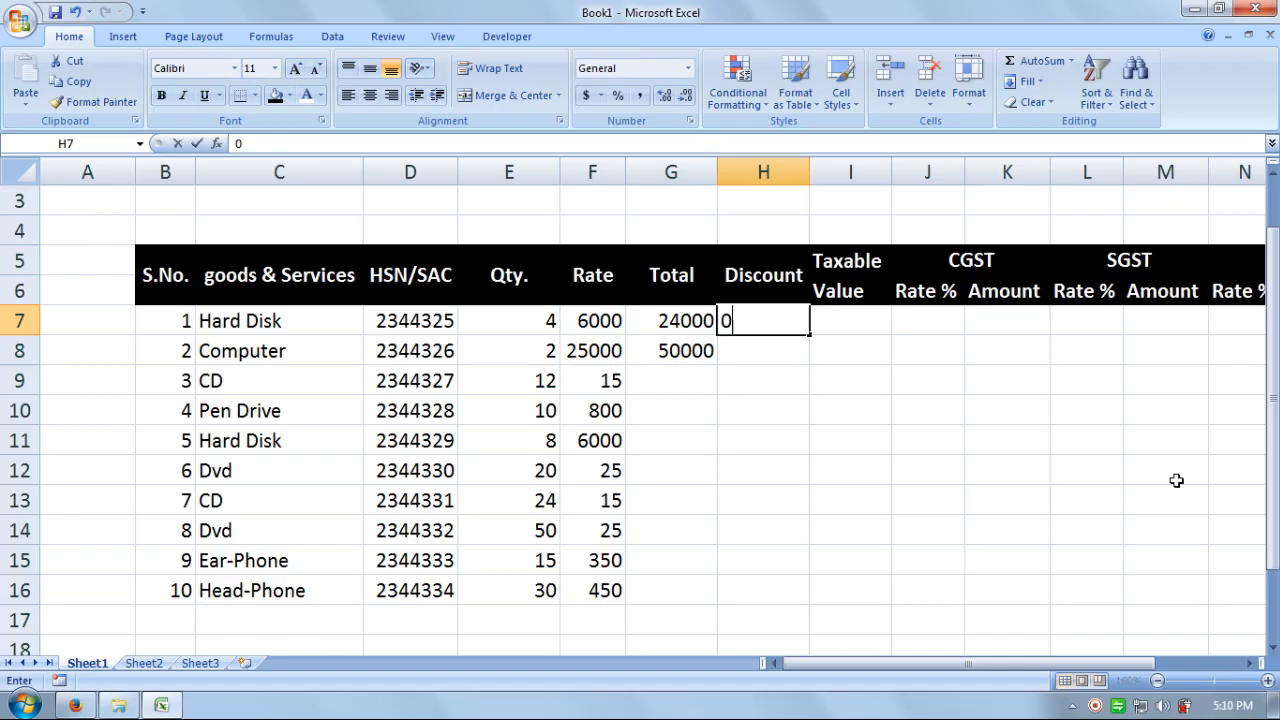
key("Return")
key("Return")
type("0")
key("Return")
key("Up")
key("Up")
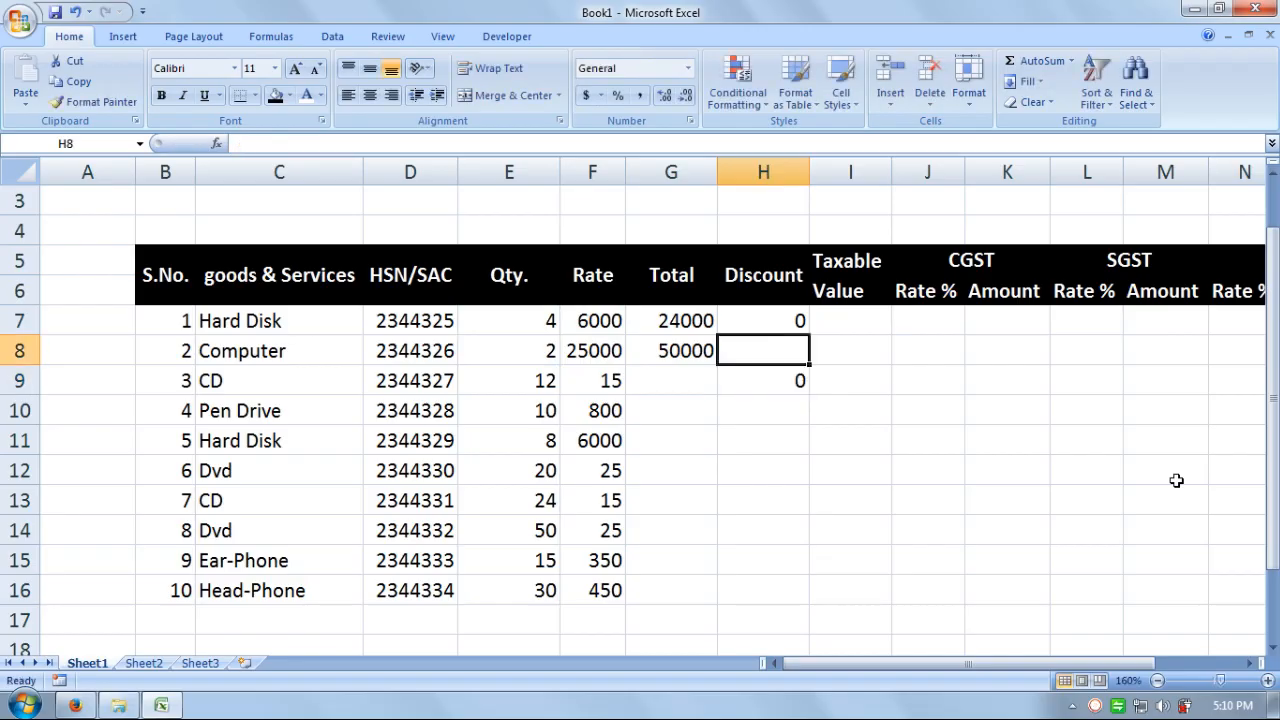
type("0")
key("Return")
key("Right")
key("Up")
key("Up")
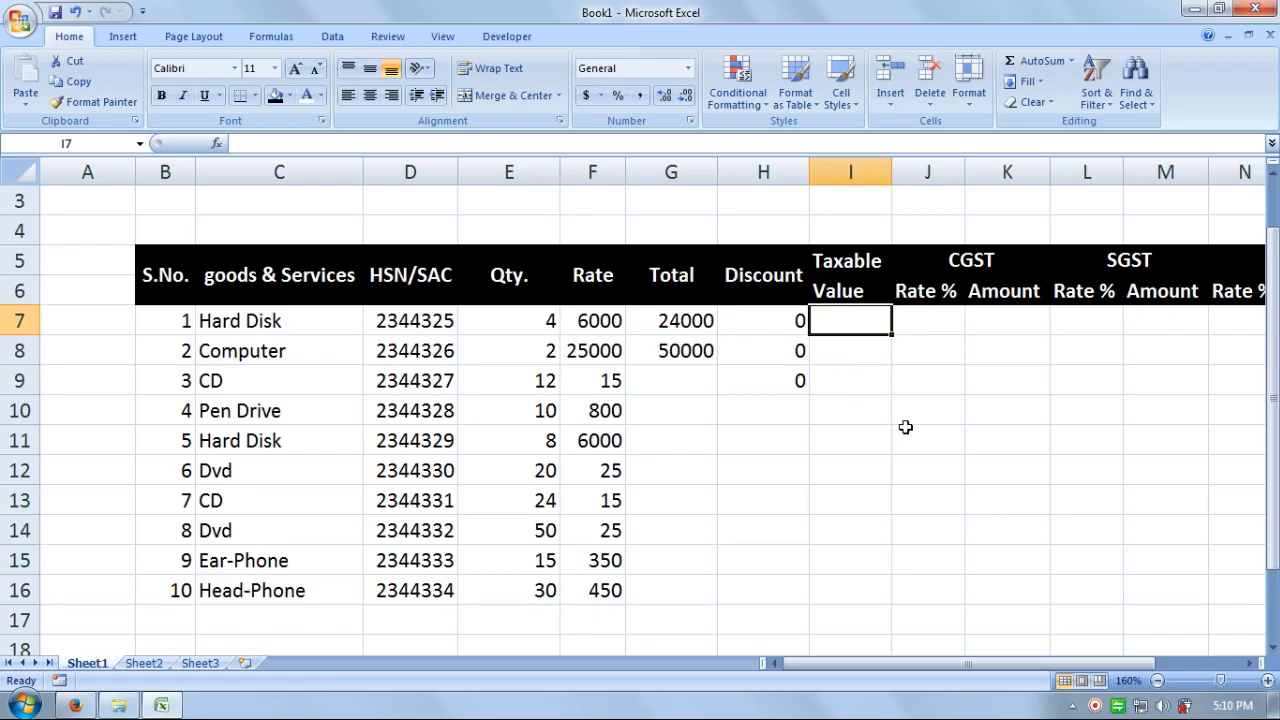
type("=")
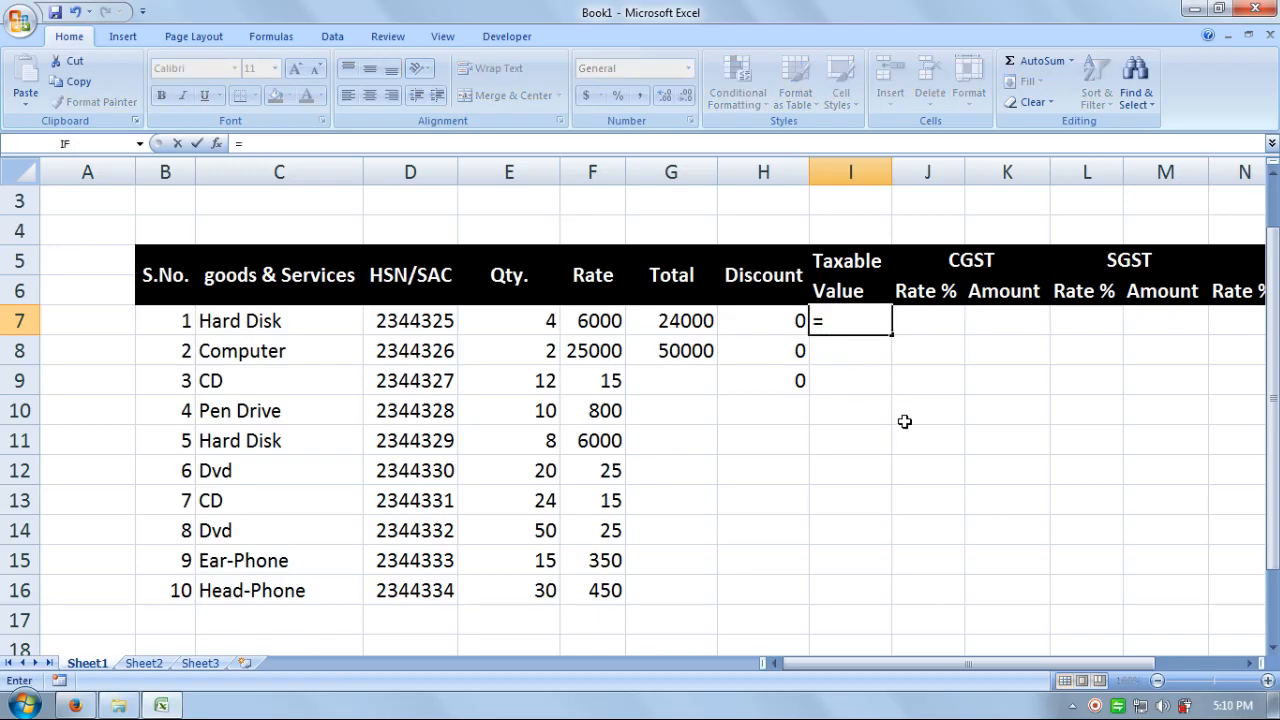
left_click(697, 318)
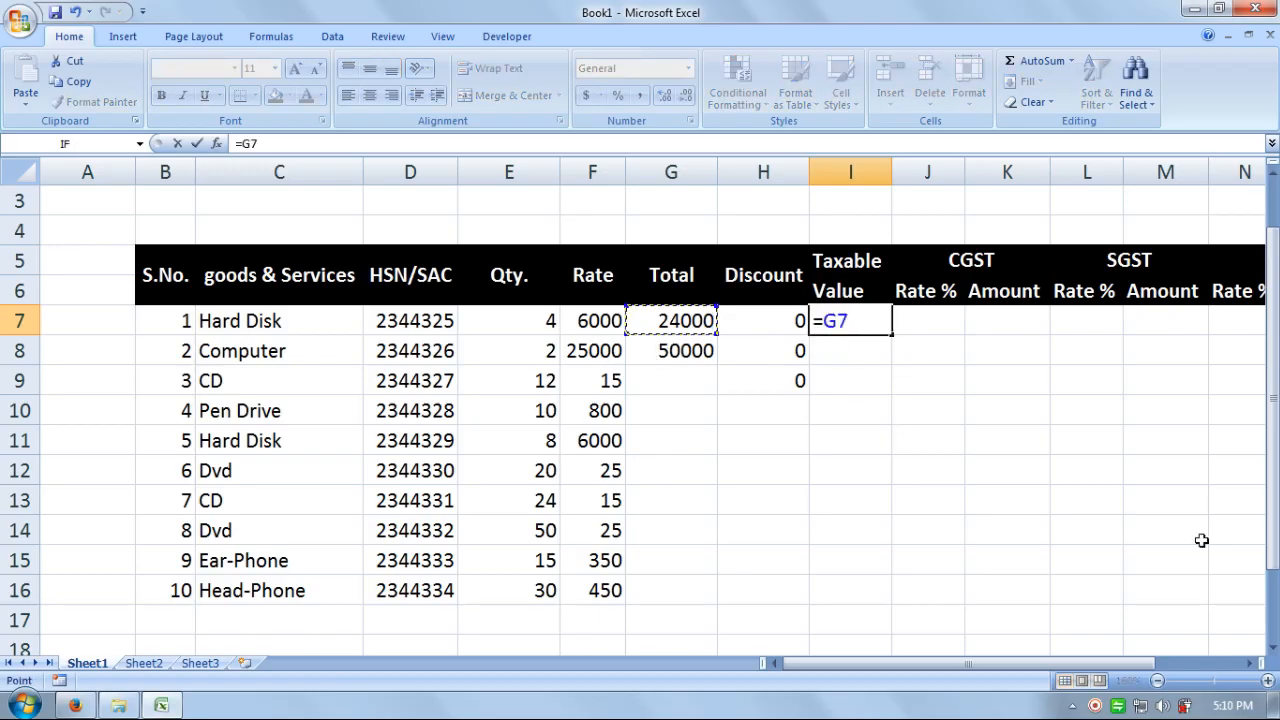
type("-")
left_click(770, 322)
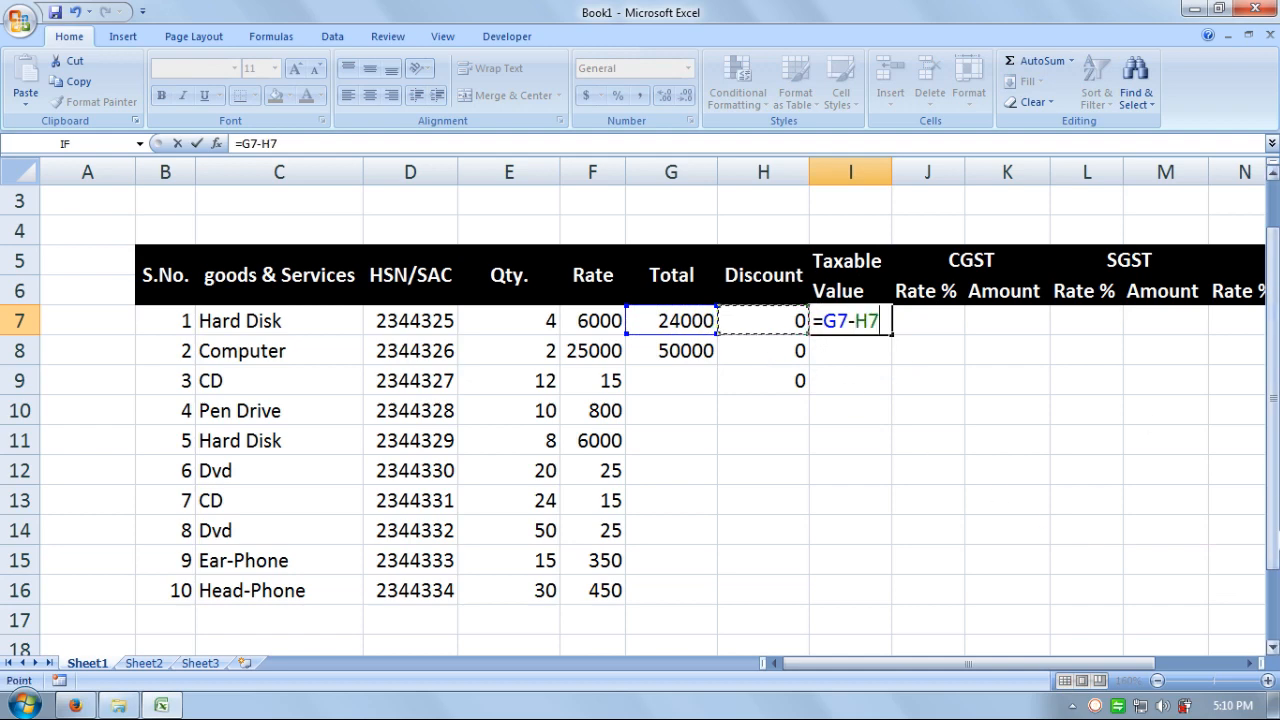
key("Return")
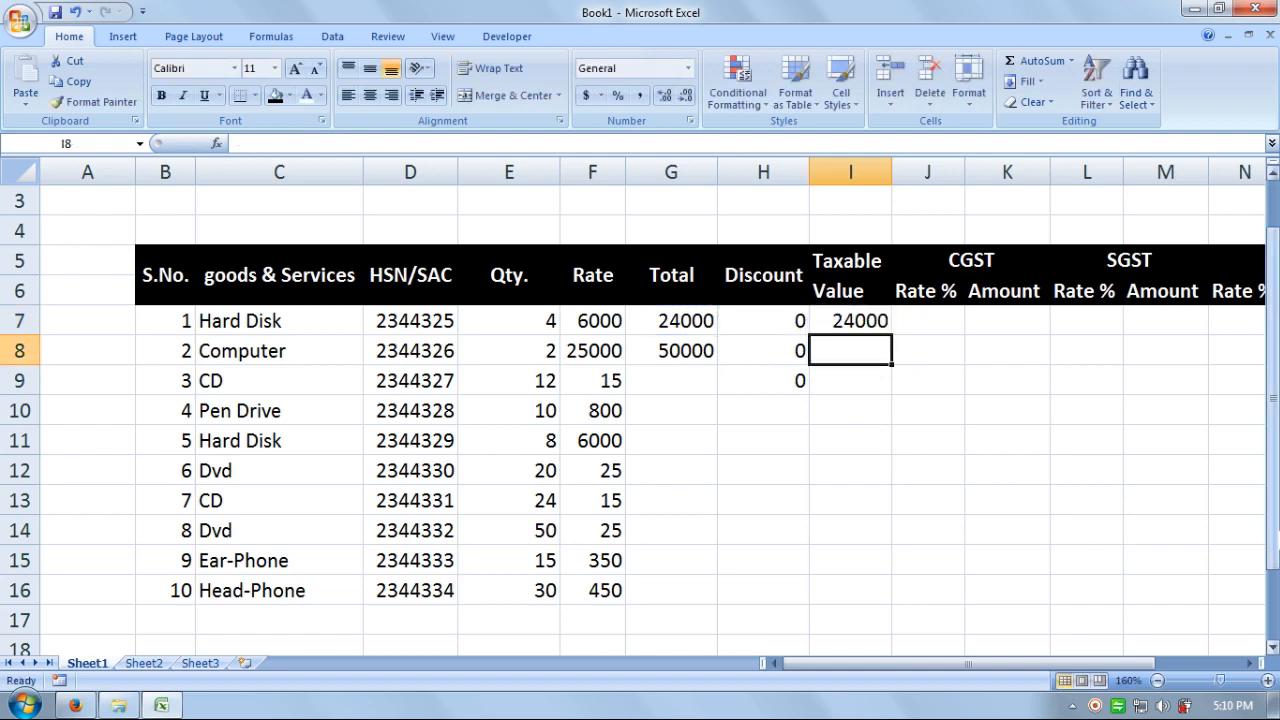
type("=")
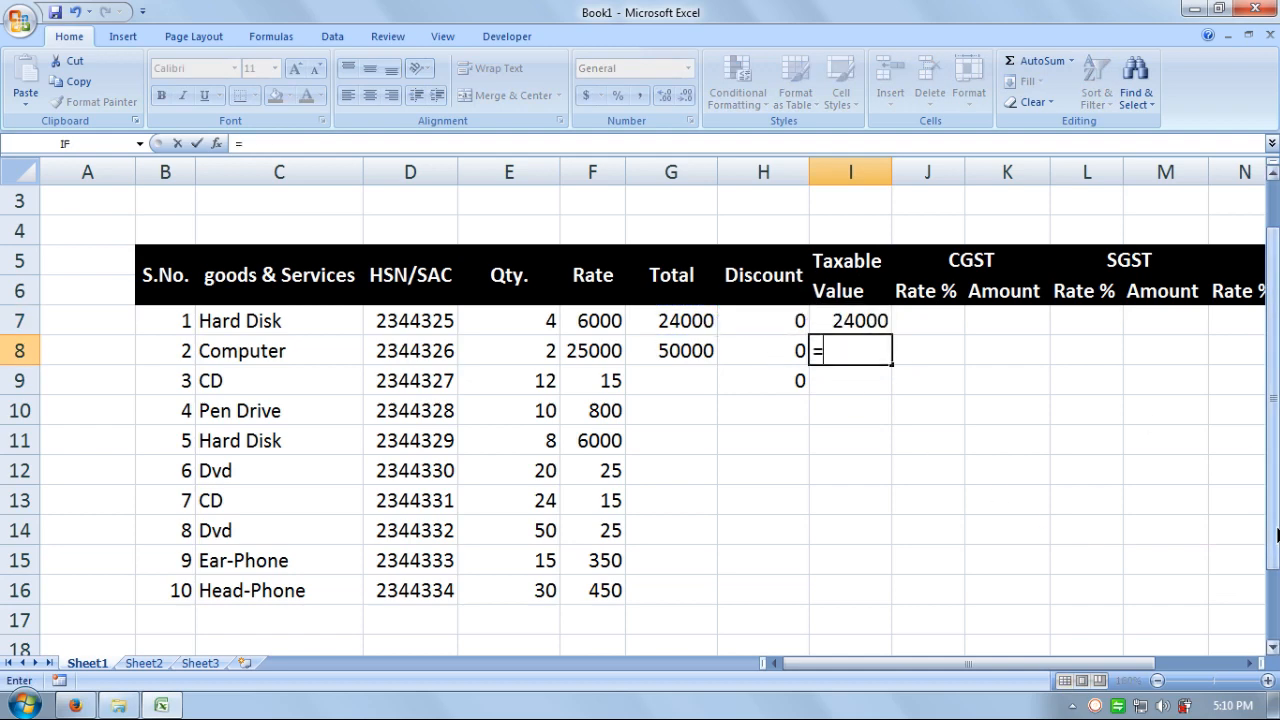
left_click(668, 352)
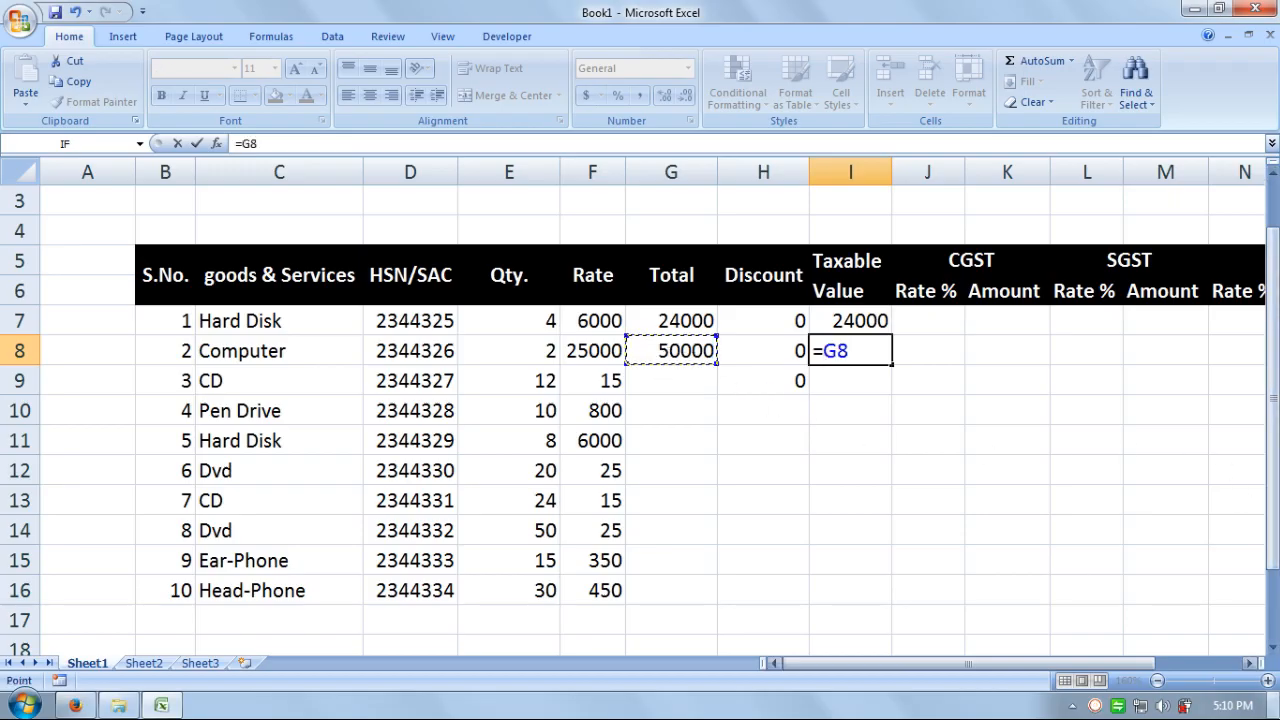
type("-")
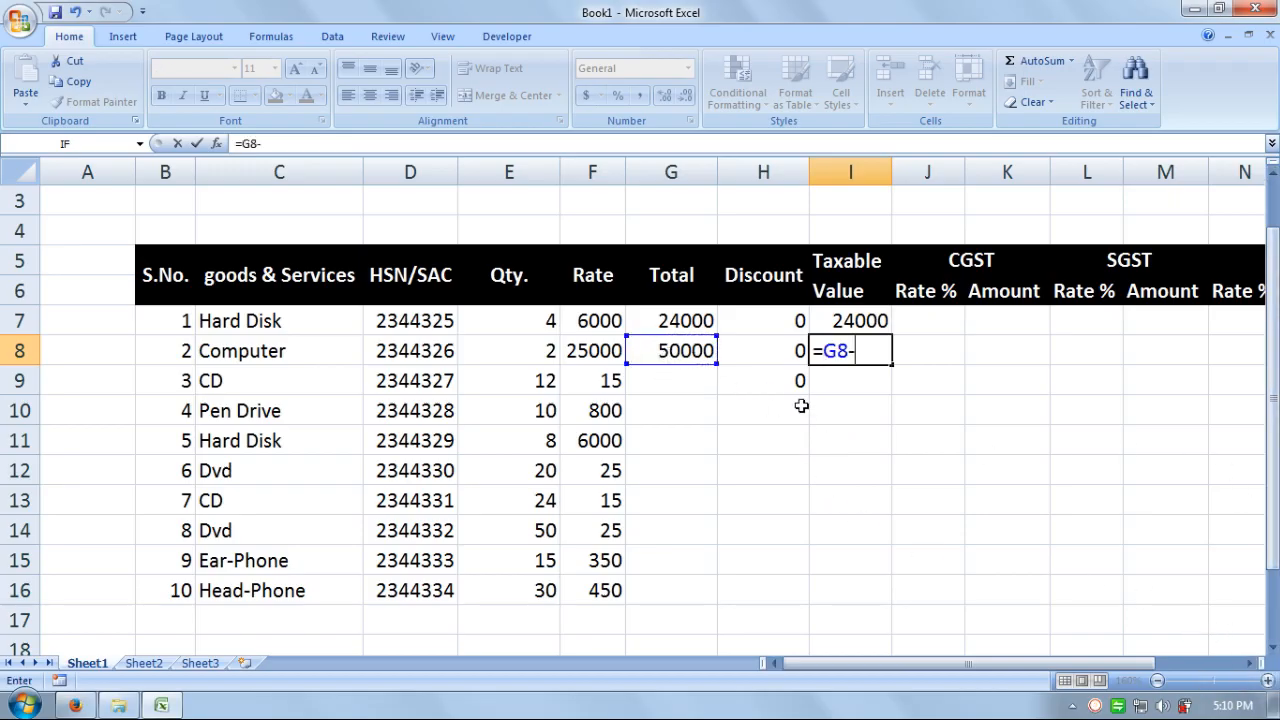
left_click(750, 347)
key("Return")
key("Right")
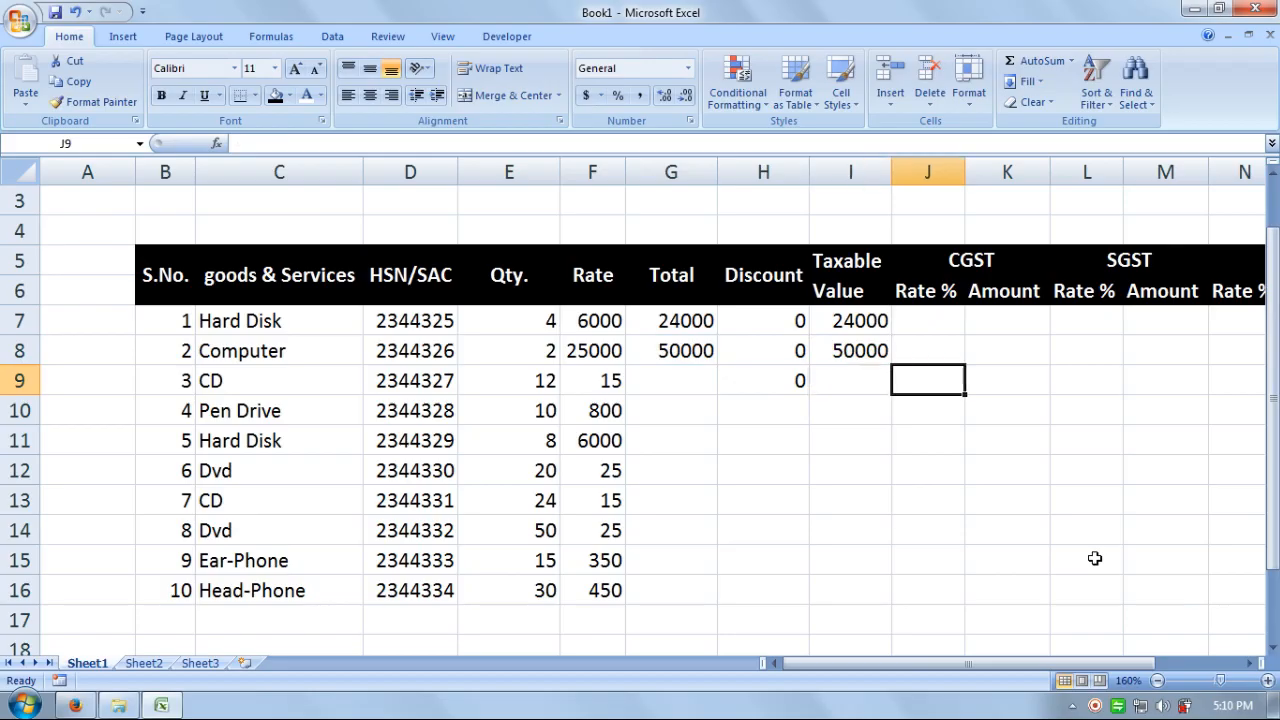
key("Up")
key("Up")
key("Right")
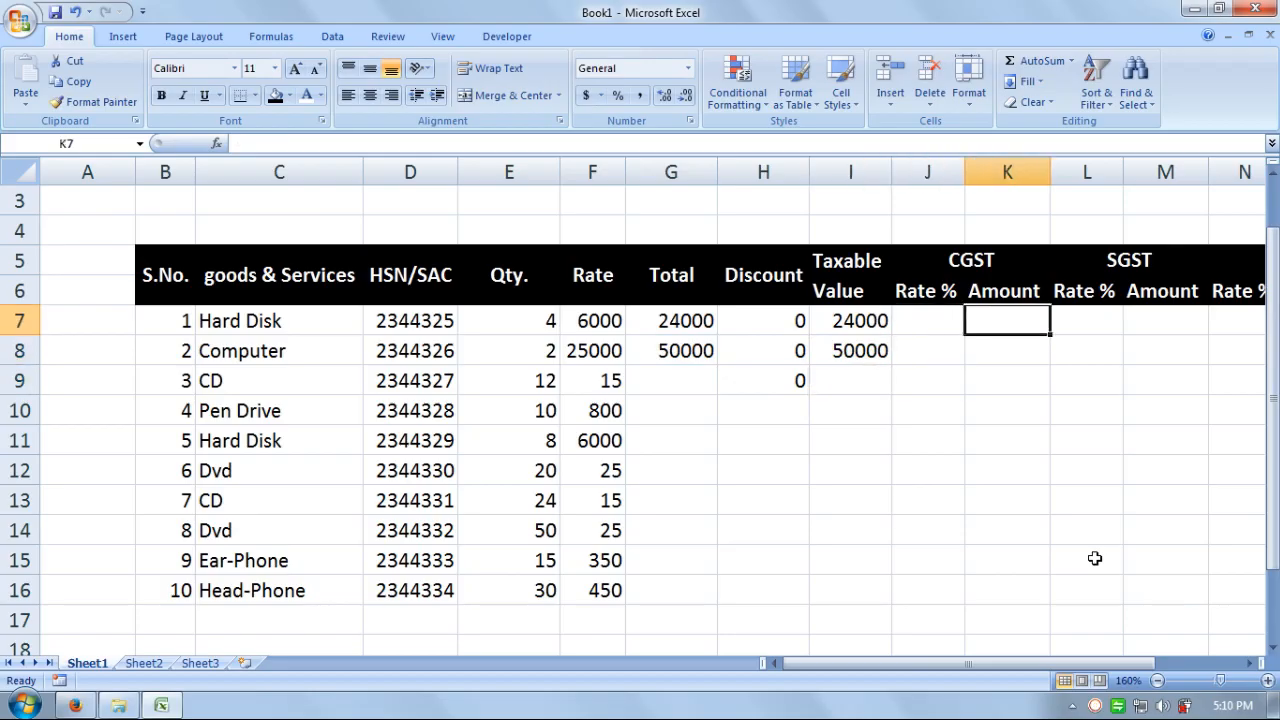
key("Up")
key("Left")
key("Down")
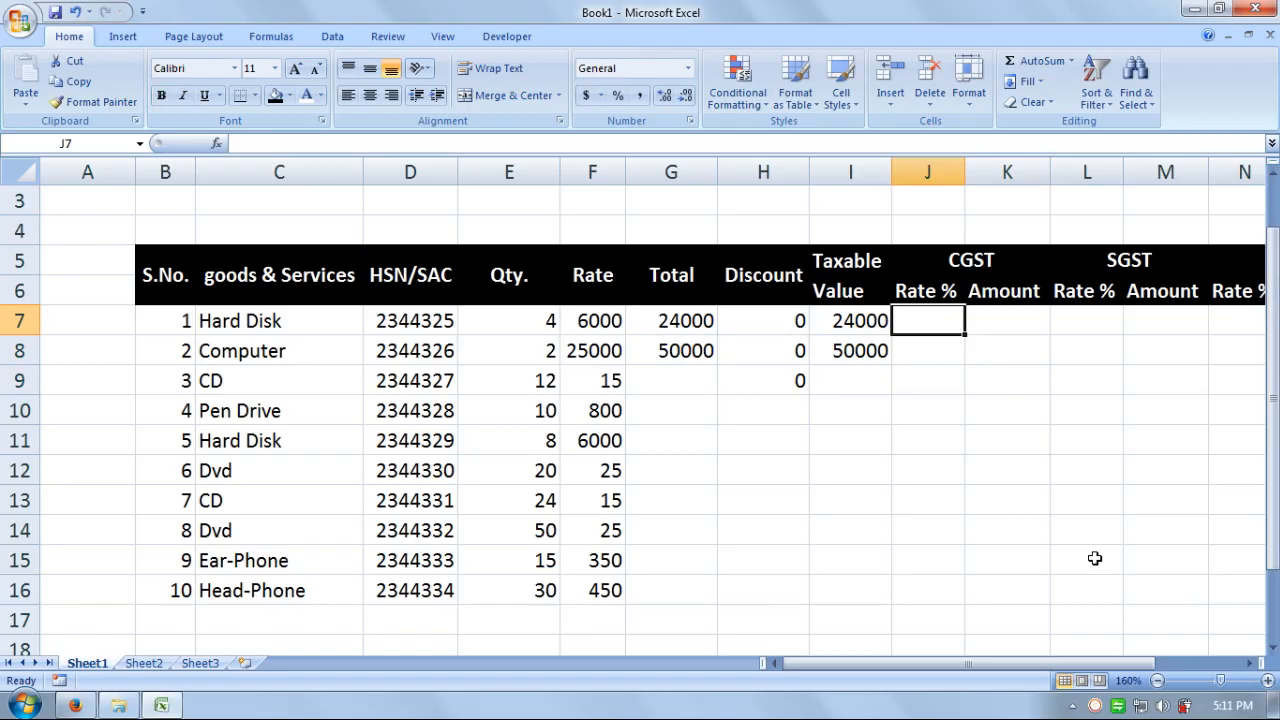
- Enter a 9% CGST rate in J7 and J8
type("9")
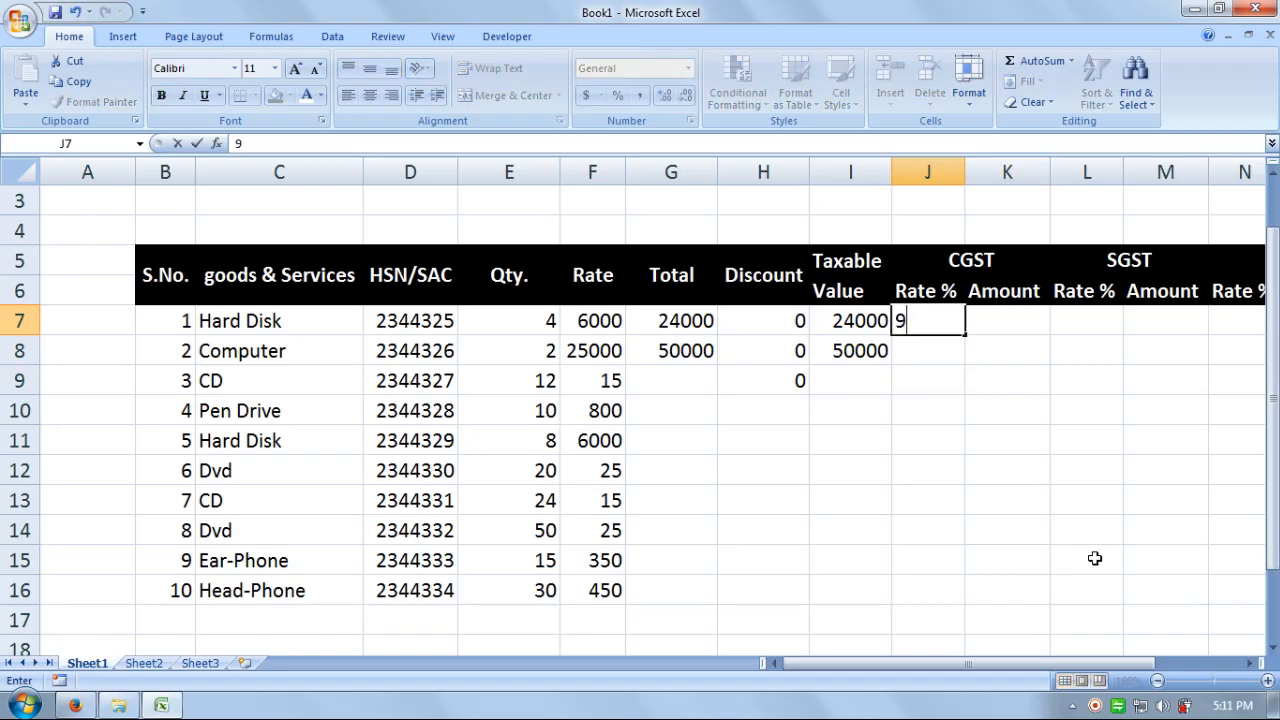
type("%")
key("Return")
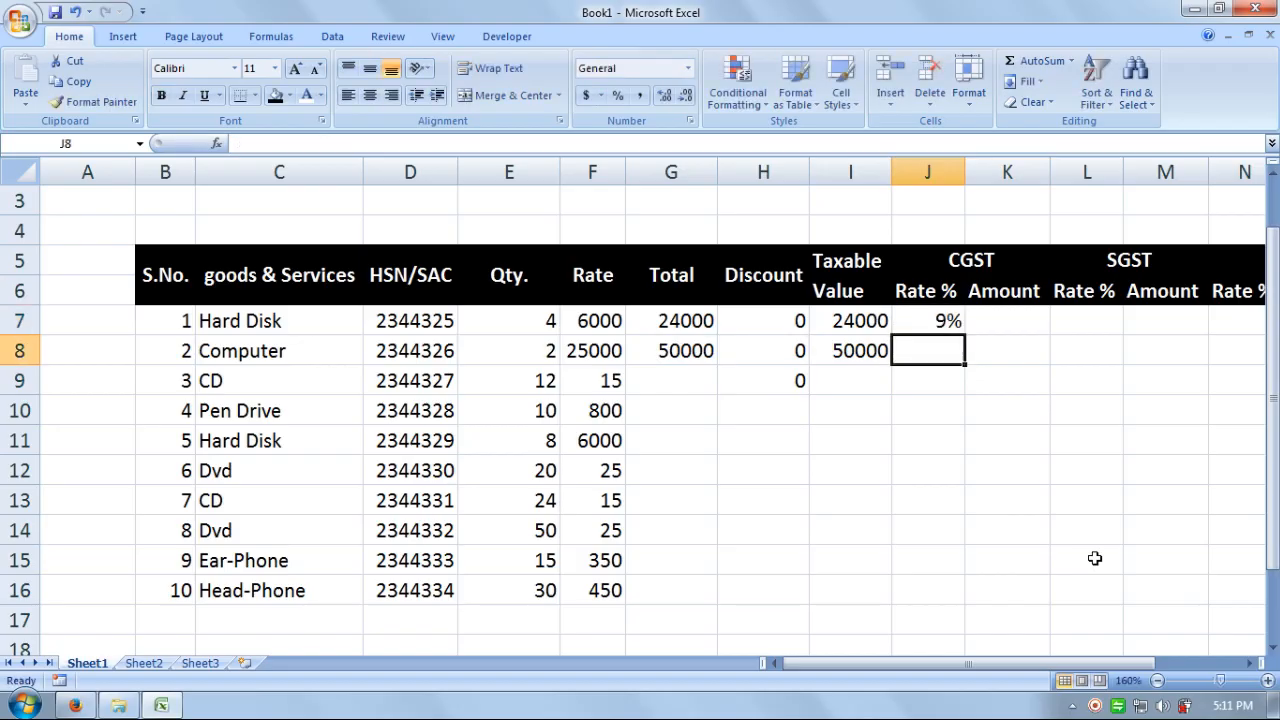
type("9")
left_click(1095, 558, "shift")
type("%")
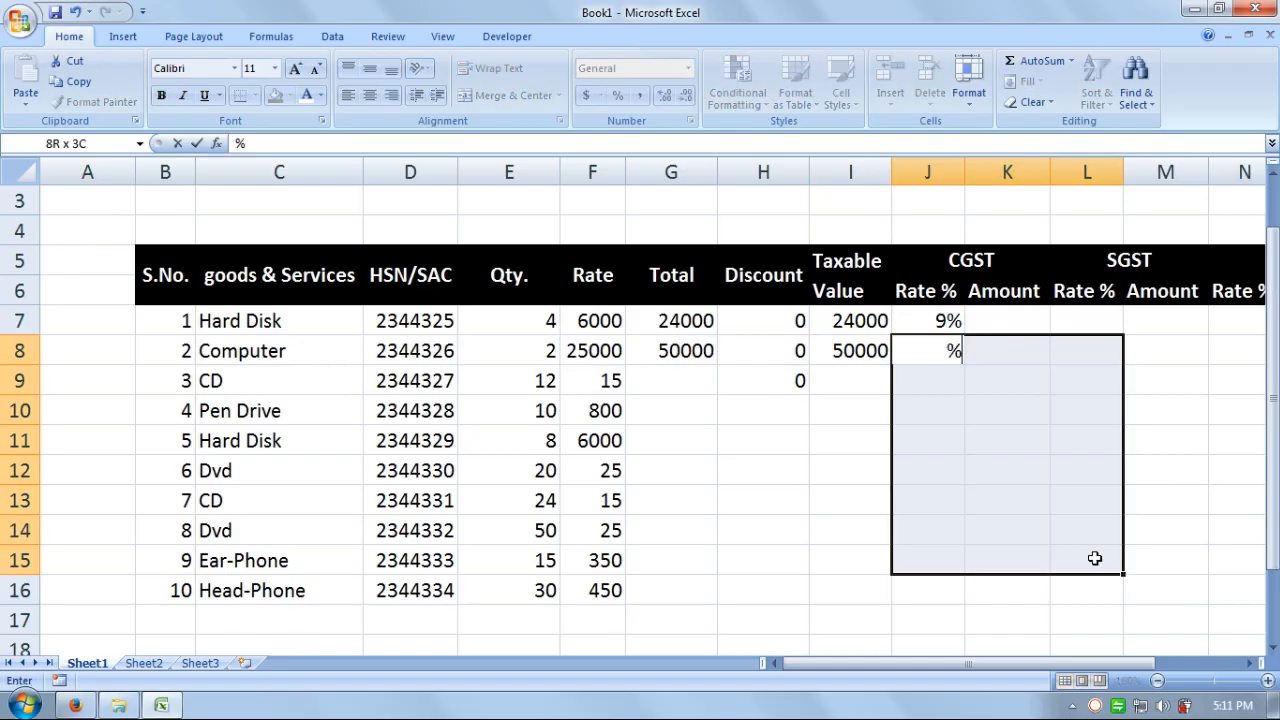
key("BackSpace")
type("9")
key("BackSpace")
type("%")
left_click(940, 358)
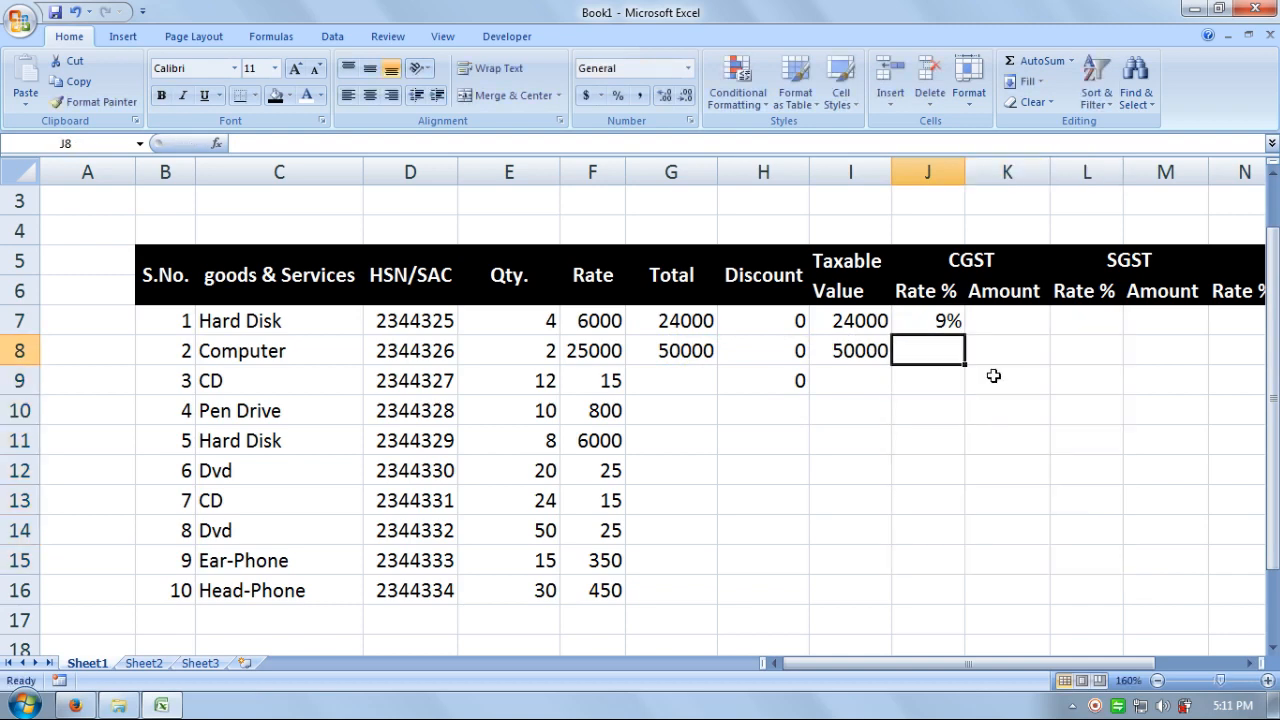
type("9%")
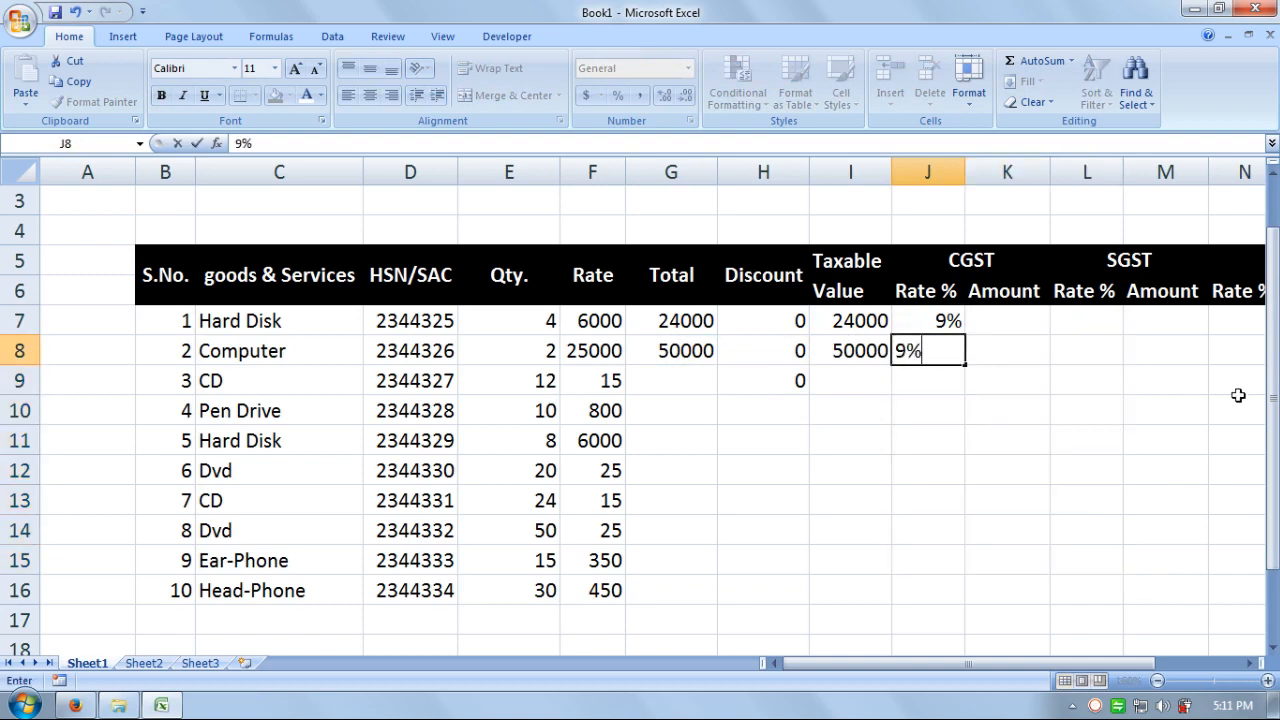
key("Return")
- Enter =I7*J7 in K7 and =I8*J8 in K8, giving CGST amounts 2160 and 4500
left_click(996, 318)
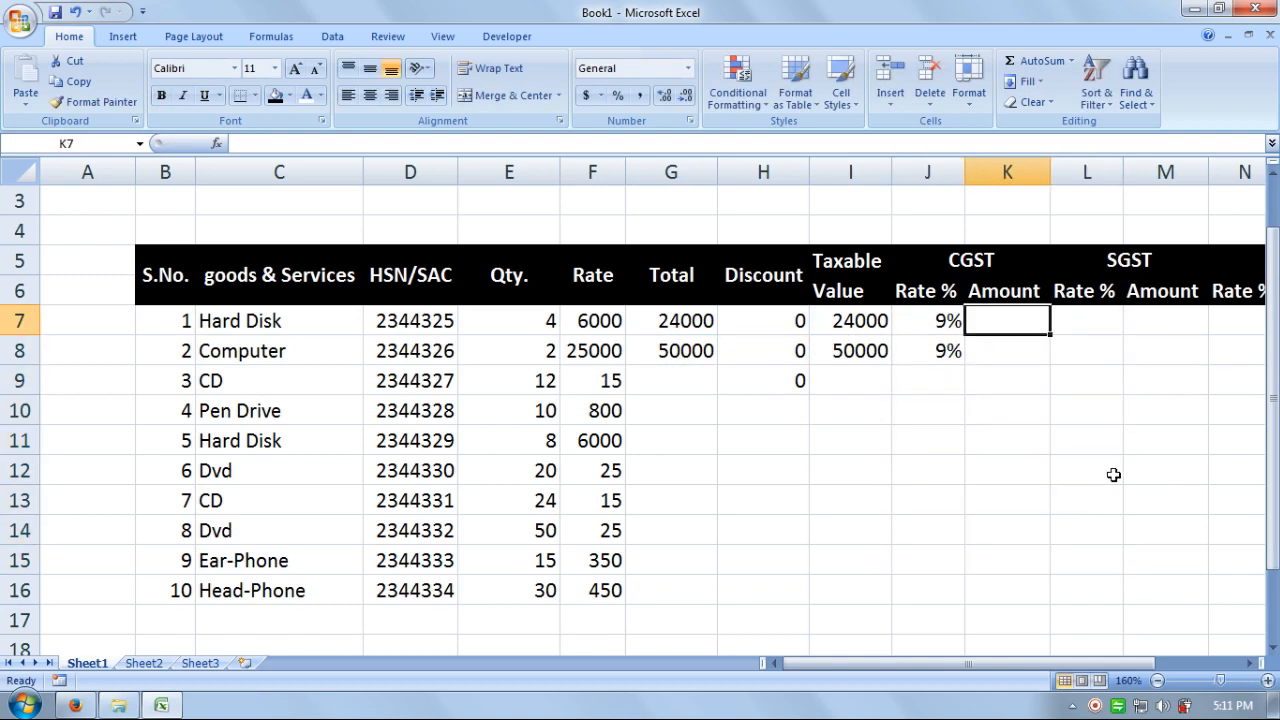
type("=")
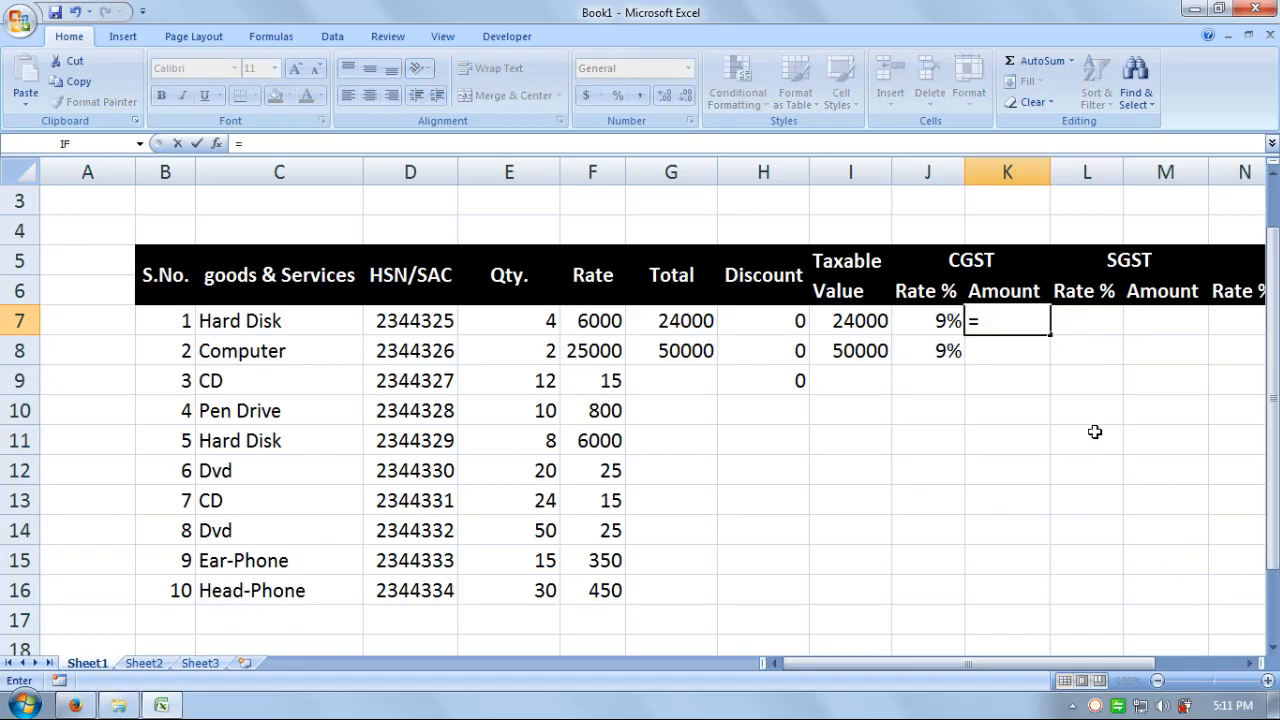
left_click(857, 318)
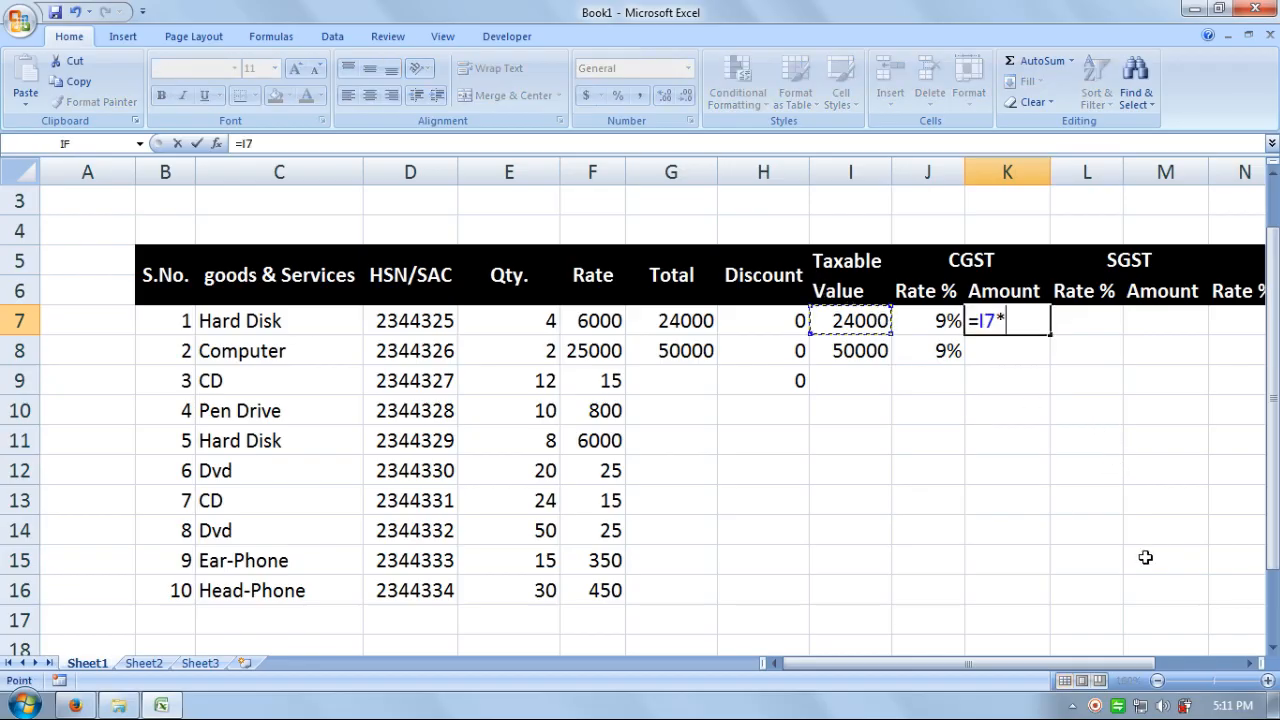
type("*")
left_click(934, 322)
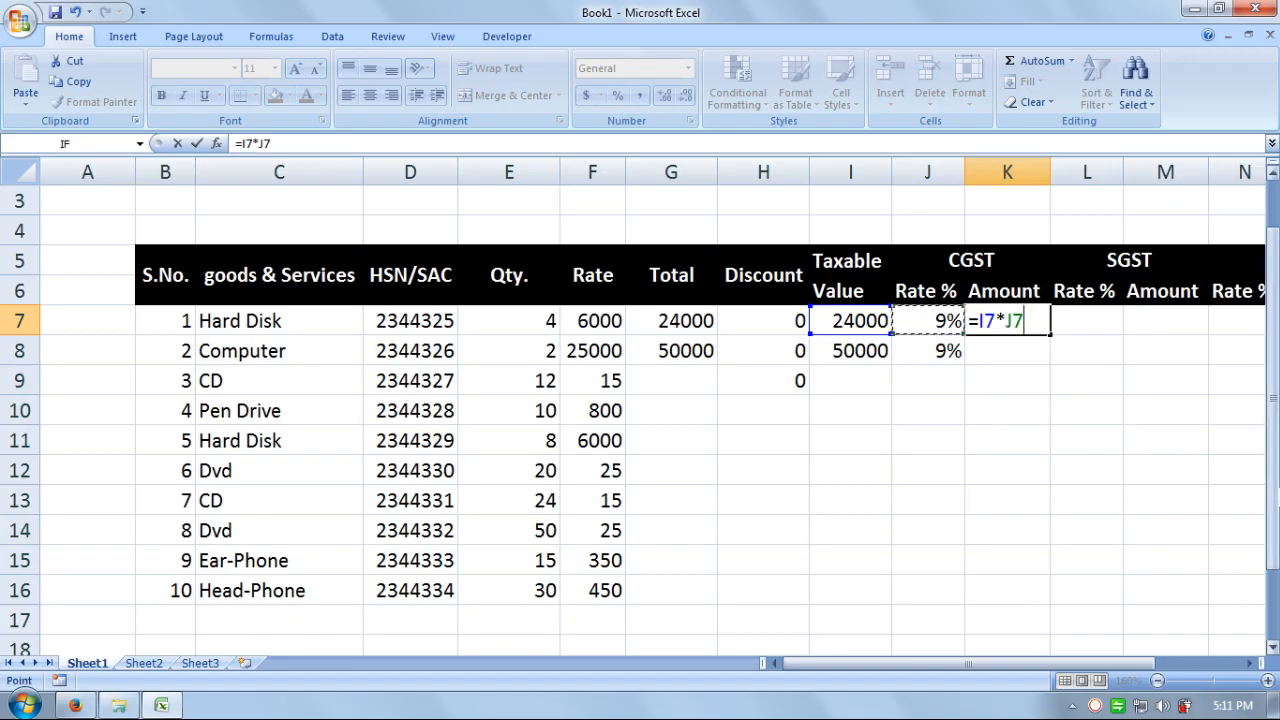
key("Return")
type("=")
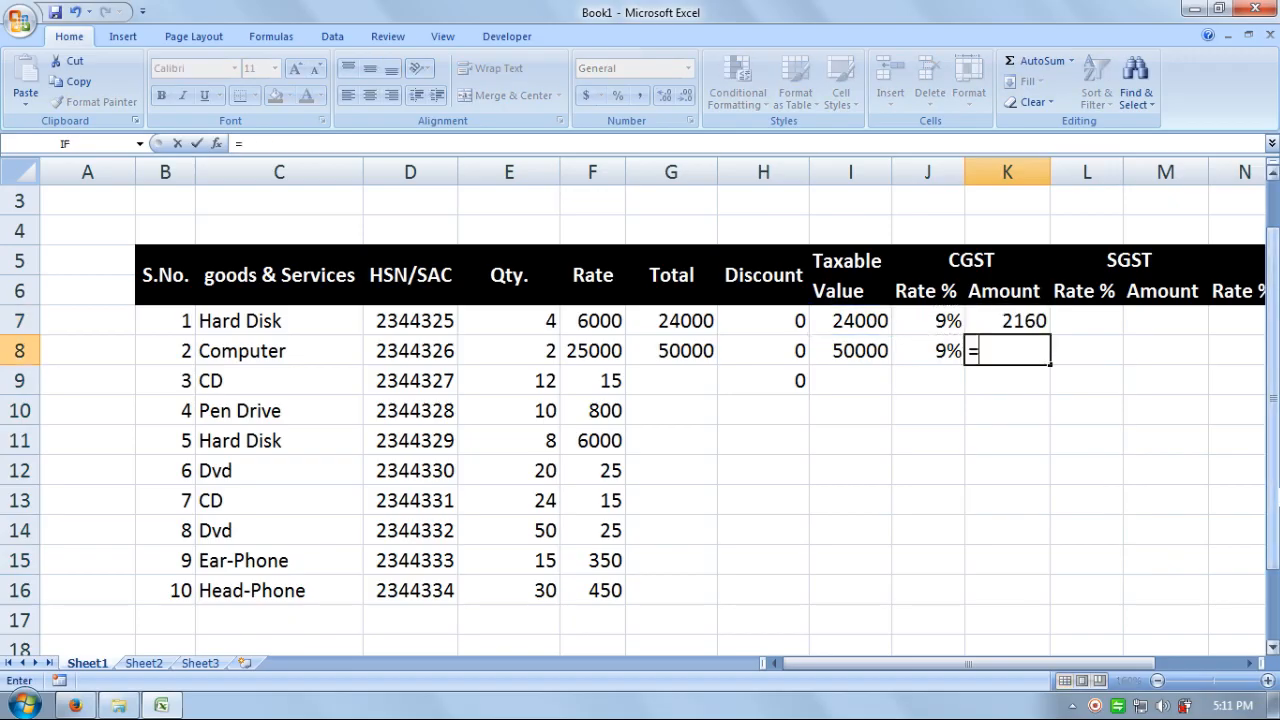
left_click(872, 350)
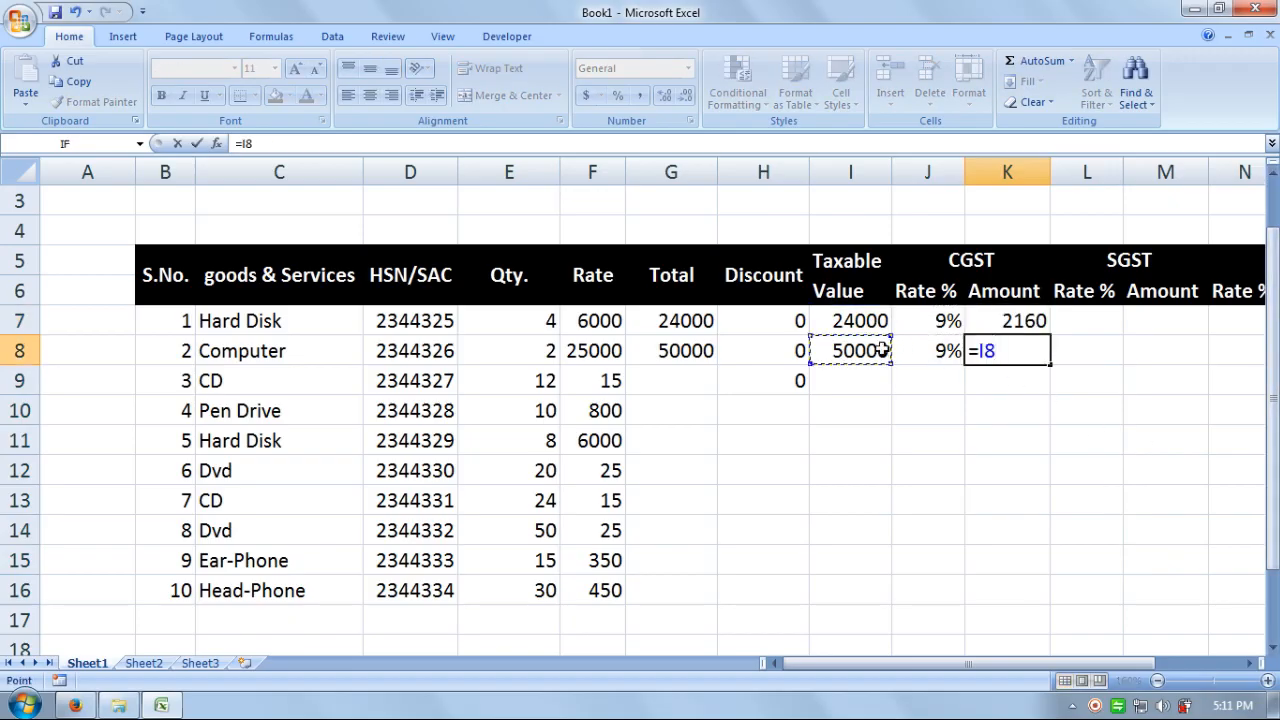
type("*")
left_click(927, 352)
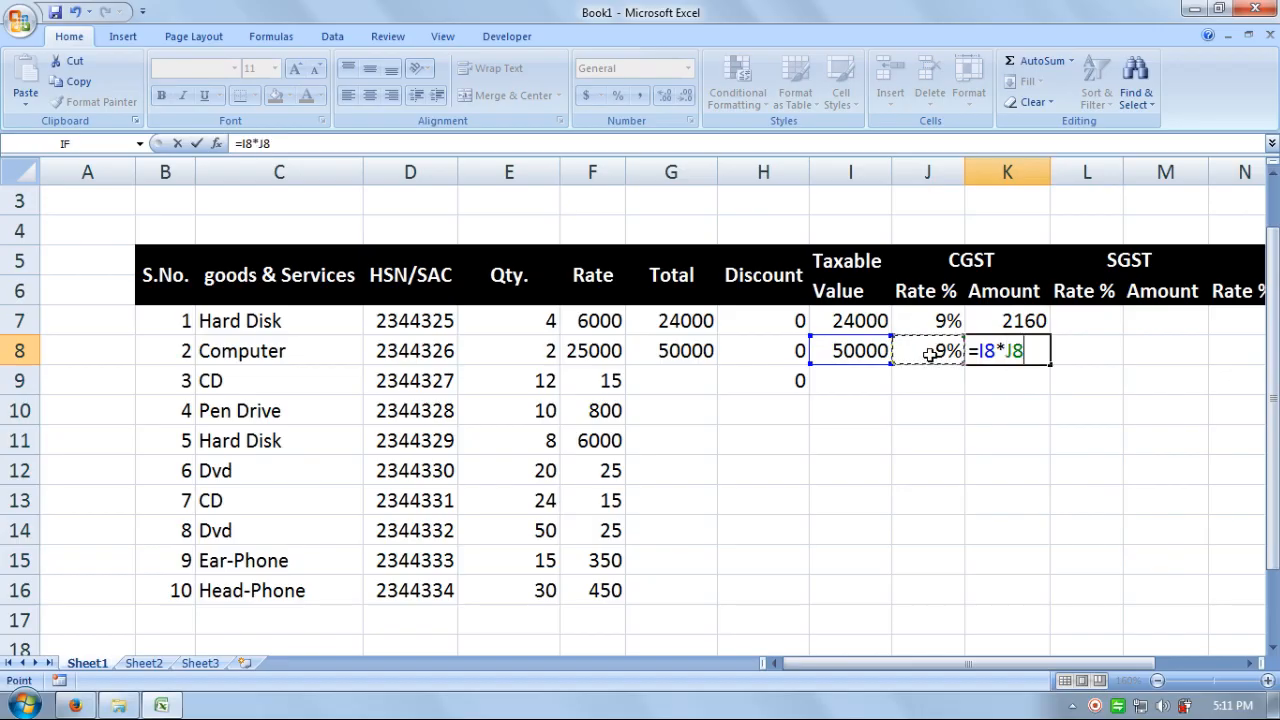
key("Return")
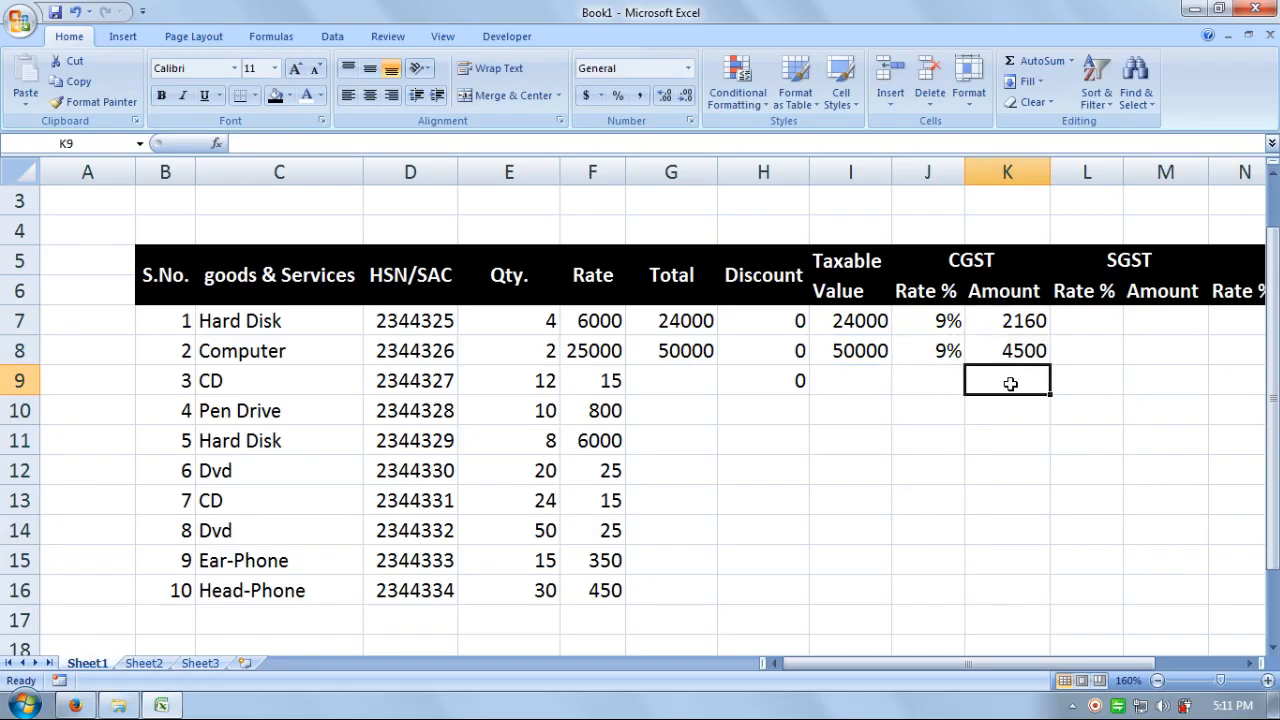
- Enter a 9% SGST rate in L7 and fill it down to L8
left_click(1093, 333)
type("9")
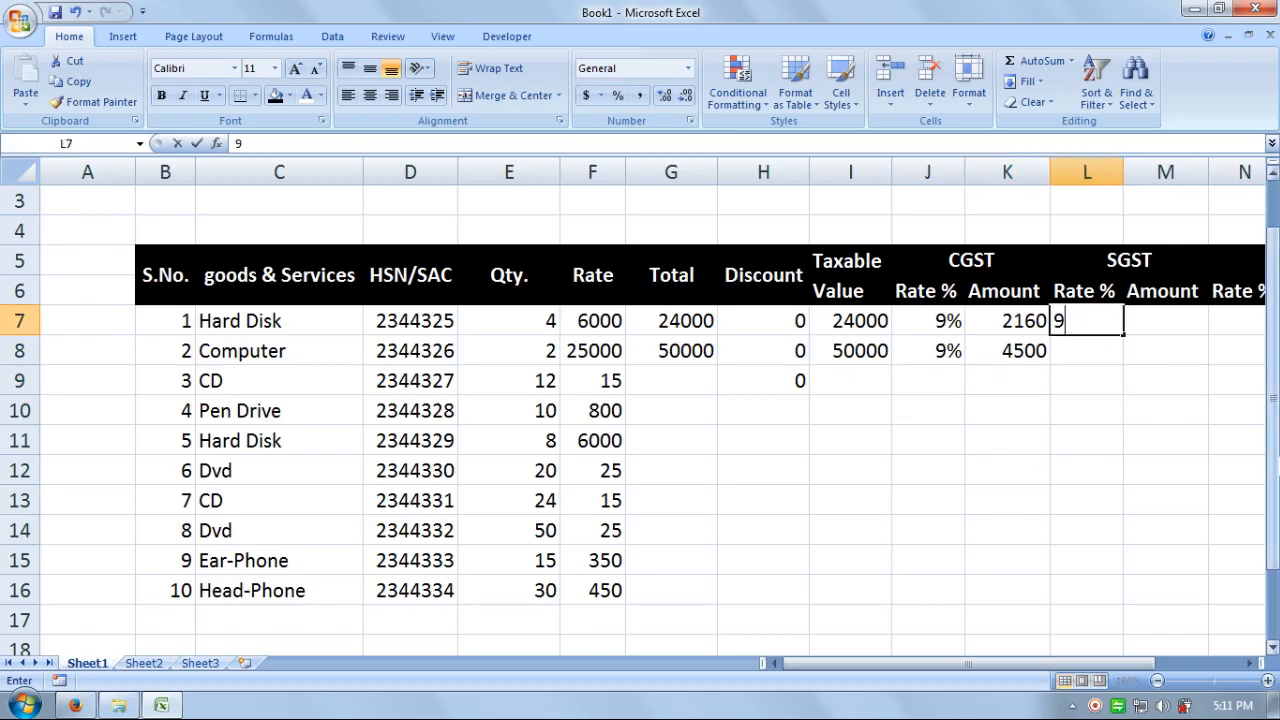
type("%")
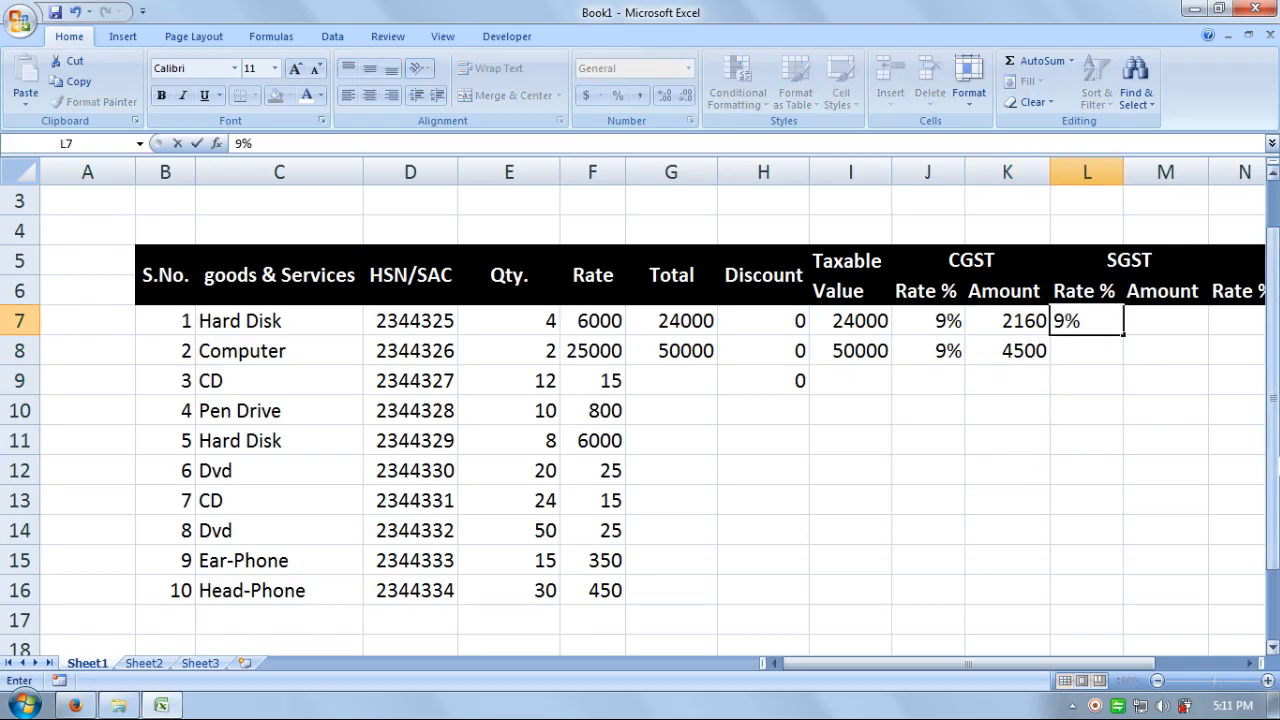
key("Return")
key("ctrl+d")
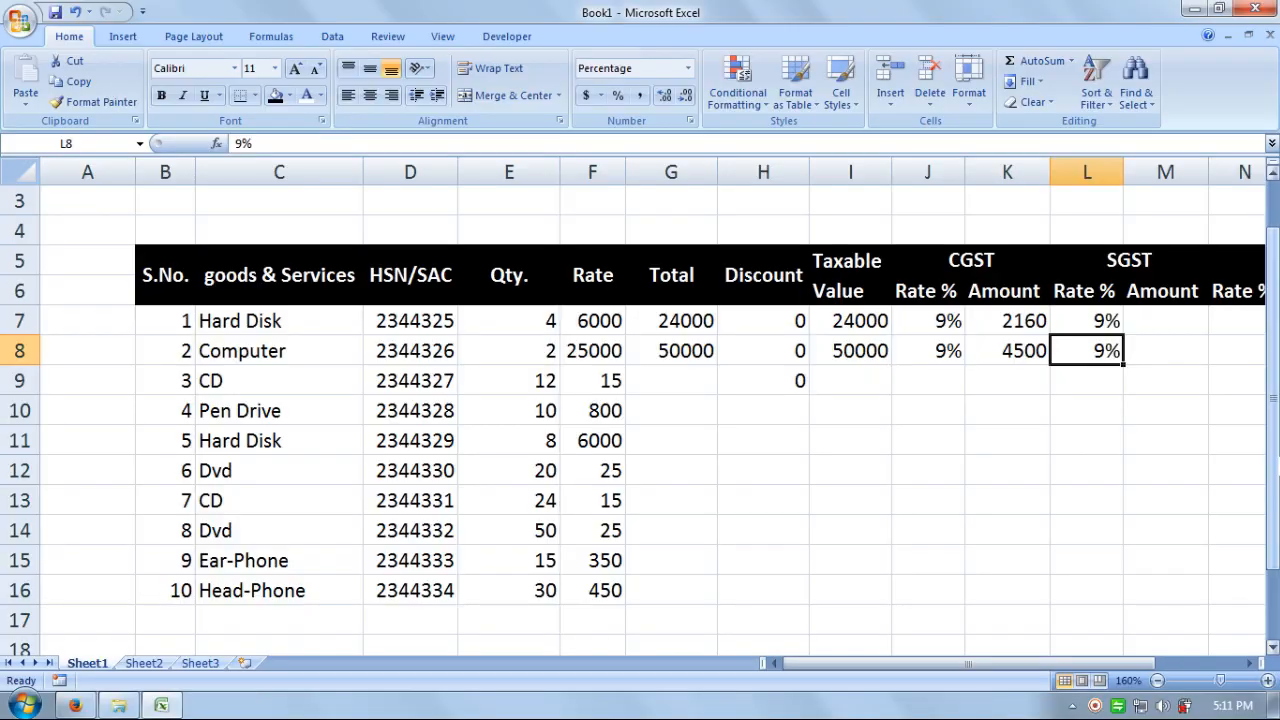
- Enter =I7*L7 in M7 and =I8*L8 in M8, giving SGST amounts 2160 and 4500
left_click(1142, 312)
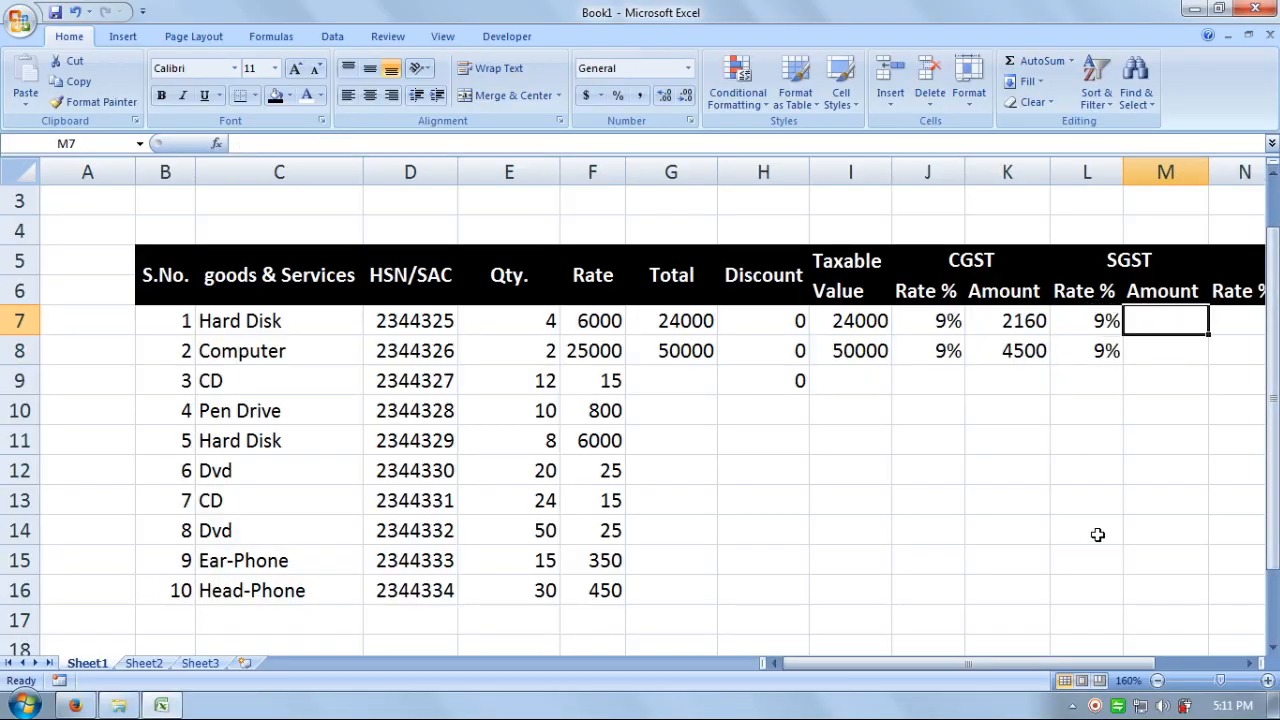
type("=")
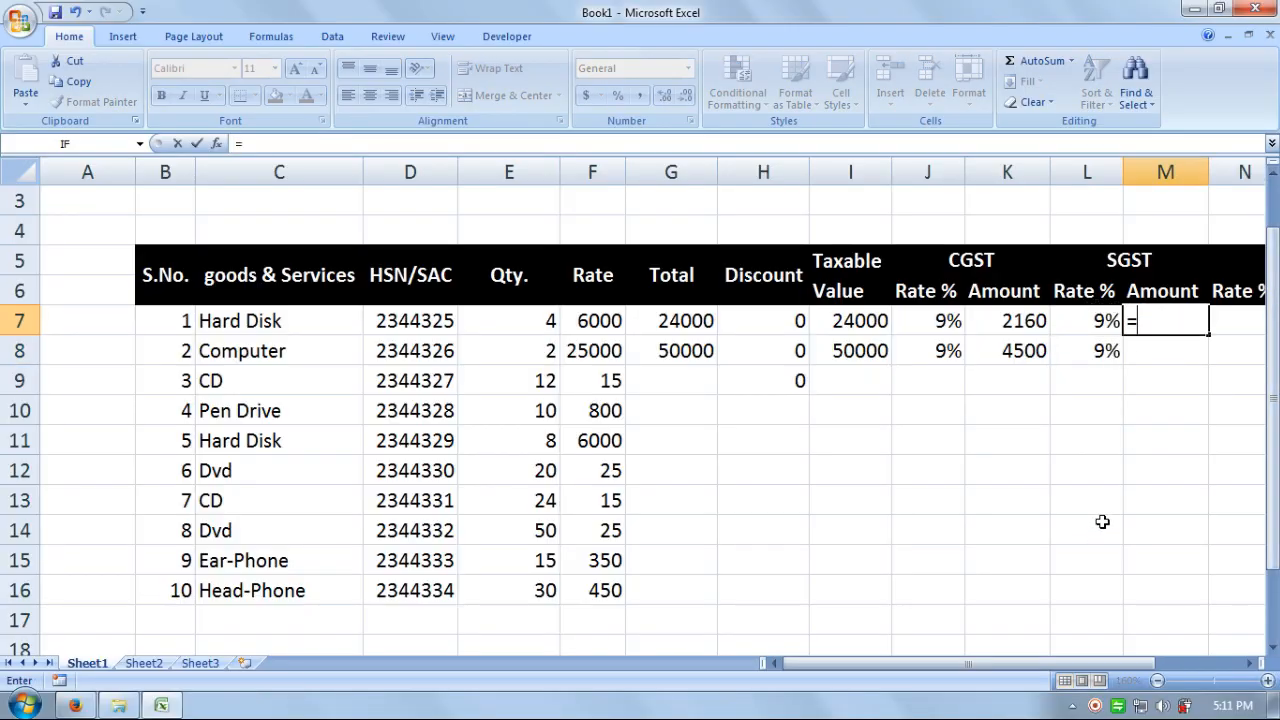
left_click(872, 320)
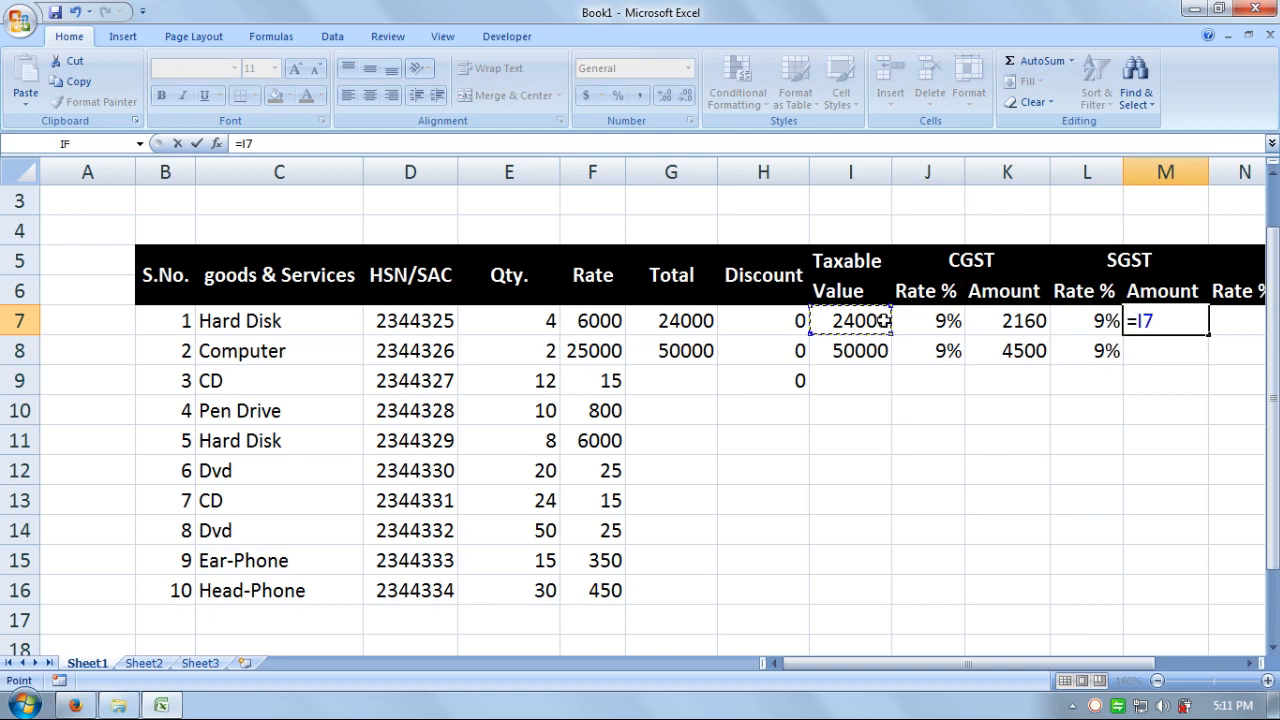
type("*")
left_click(1095, 320)
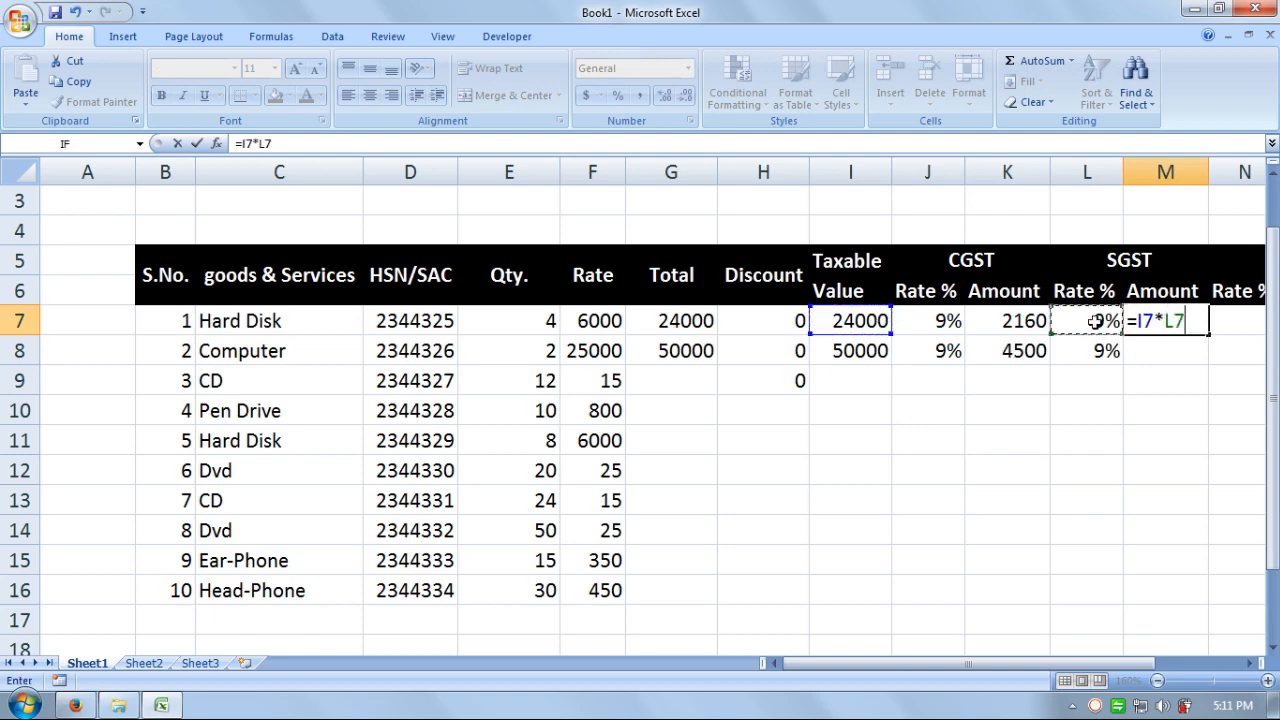
key("Return")
type("=")
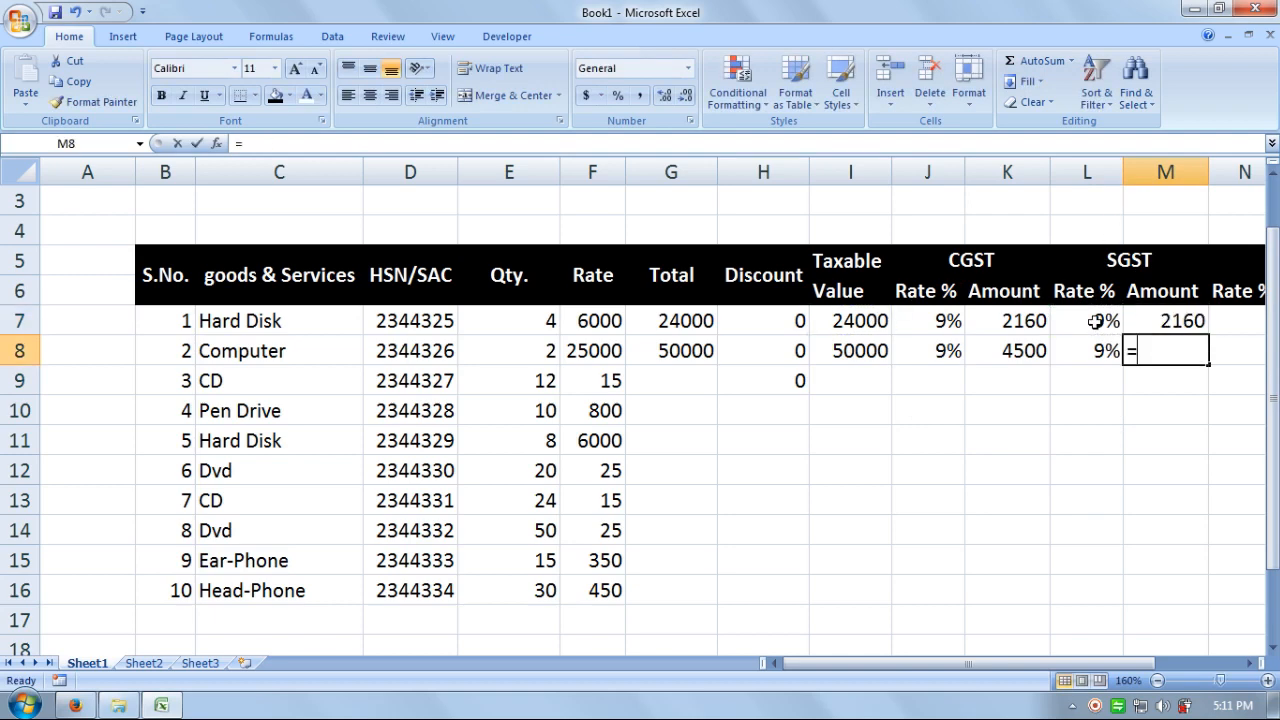
left_click(845, 358)
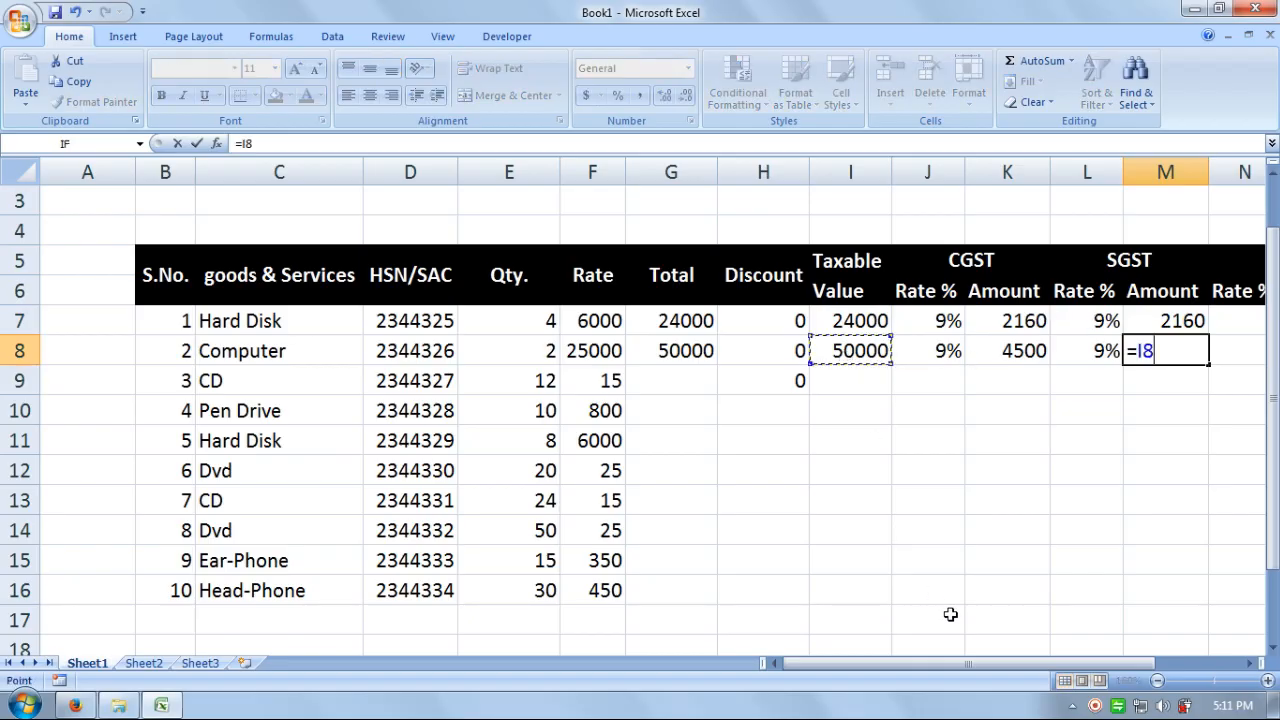
type("*")
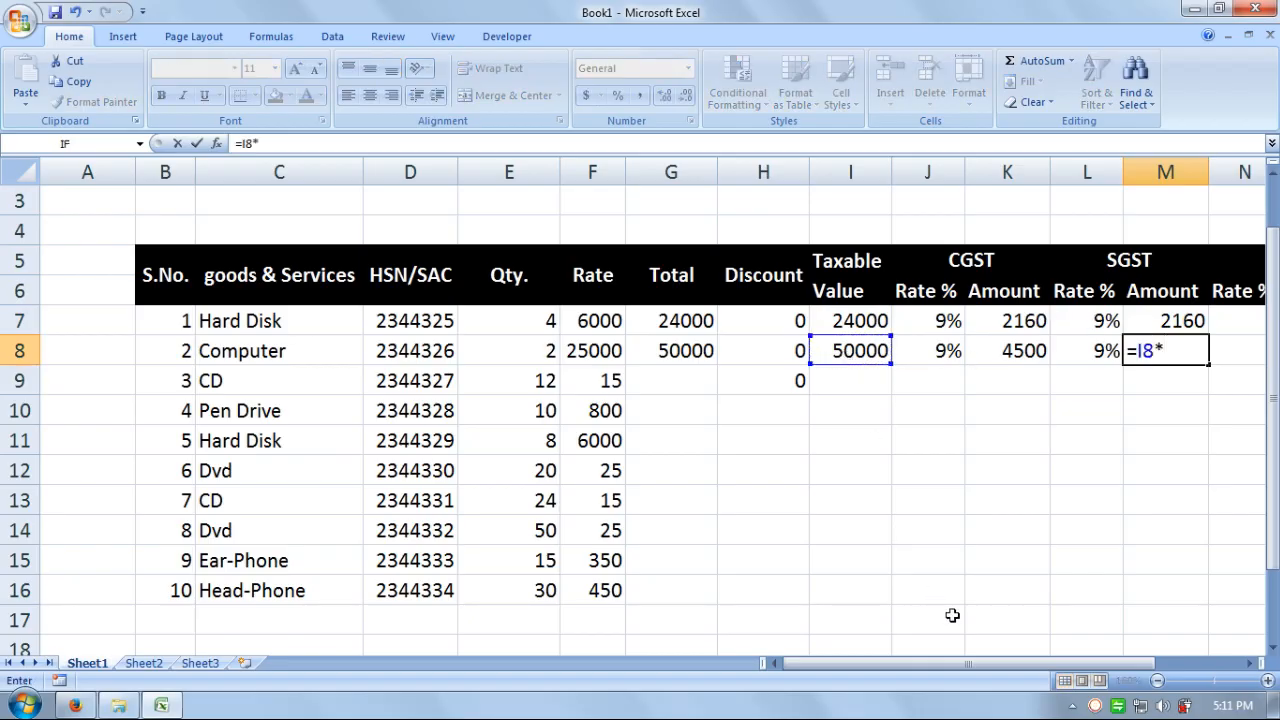
left_click(1096, 357)
key("Return")
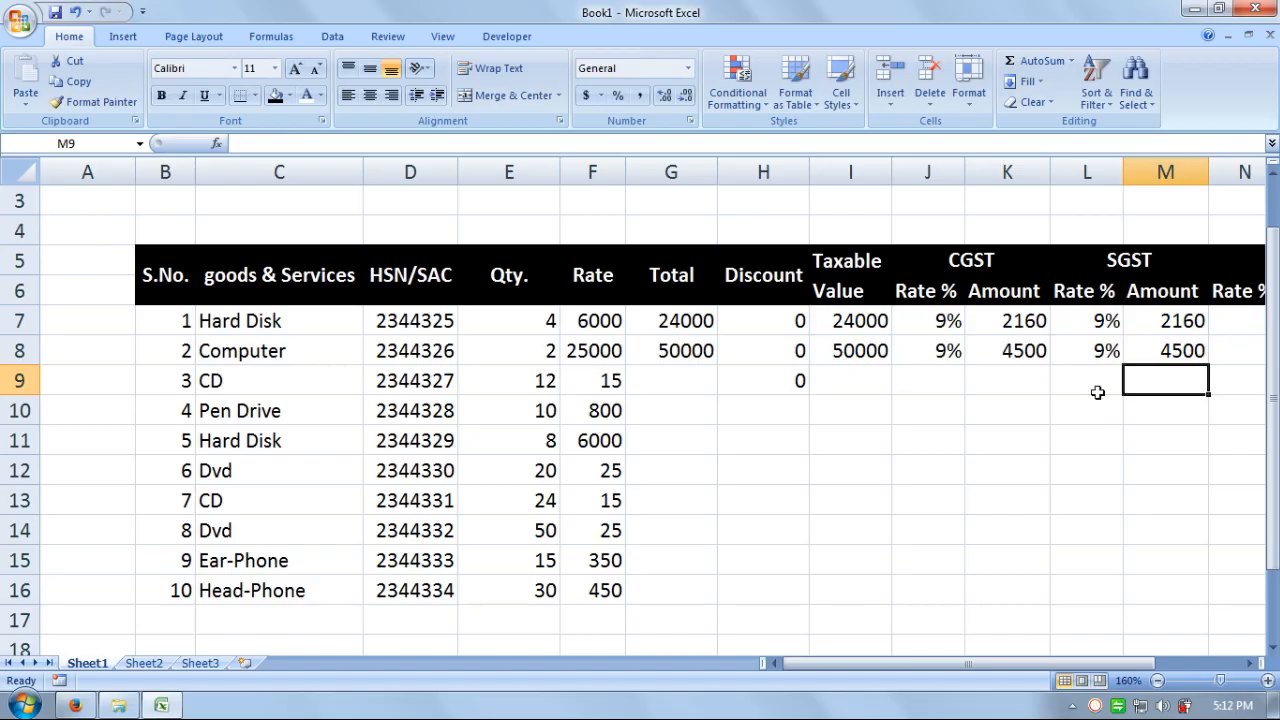
- Enter a 0 IGST rate in N7 and N8
left_click_drag(1088, 672, 1168, 675)
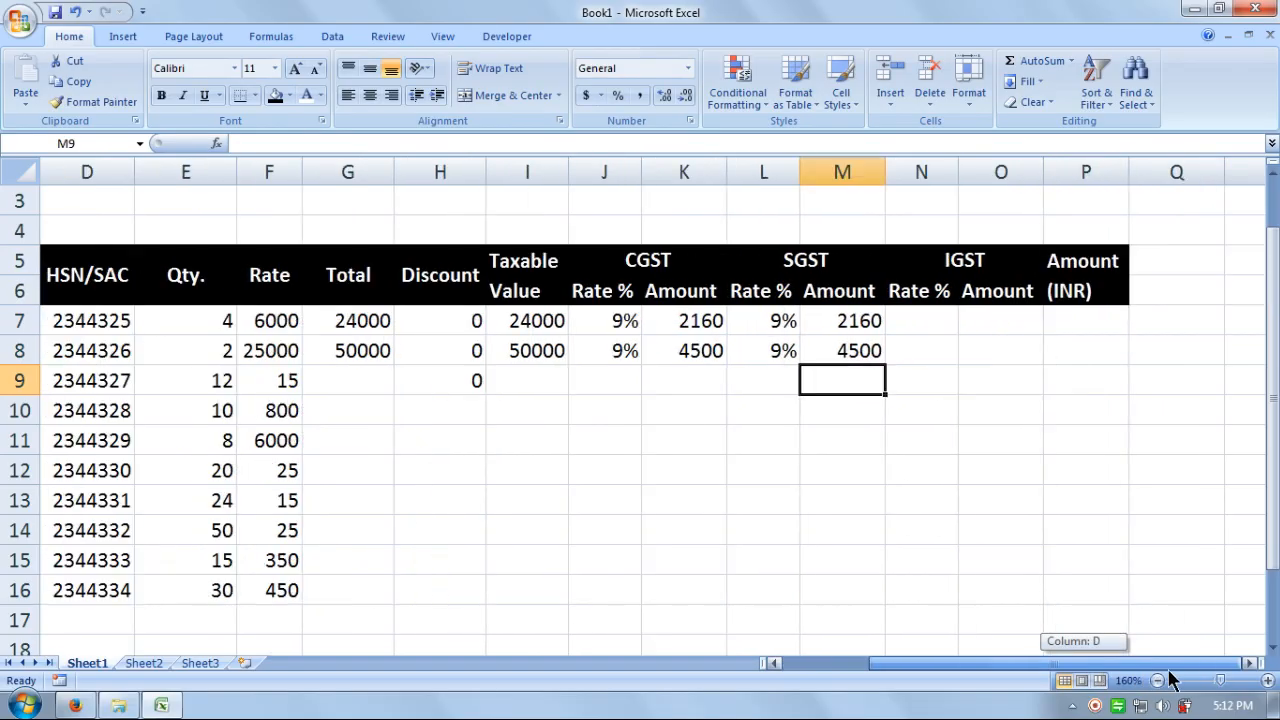
left_click(949, 329)
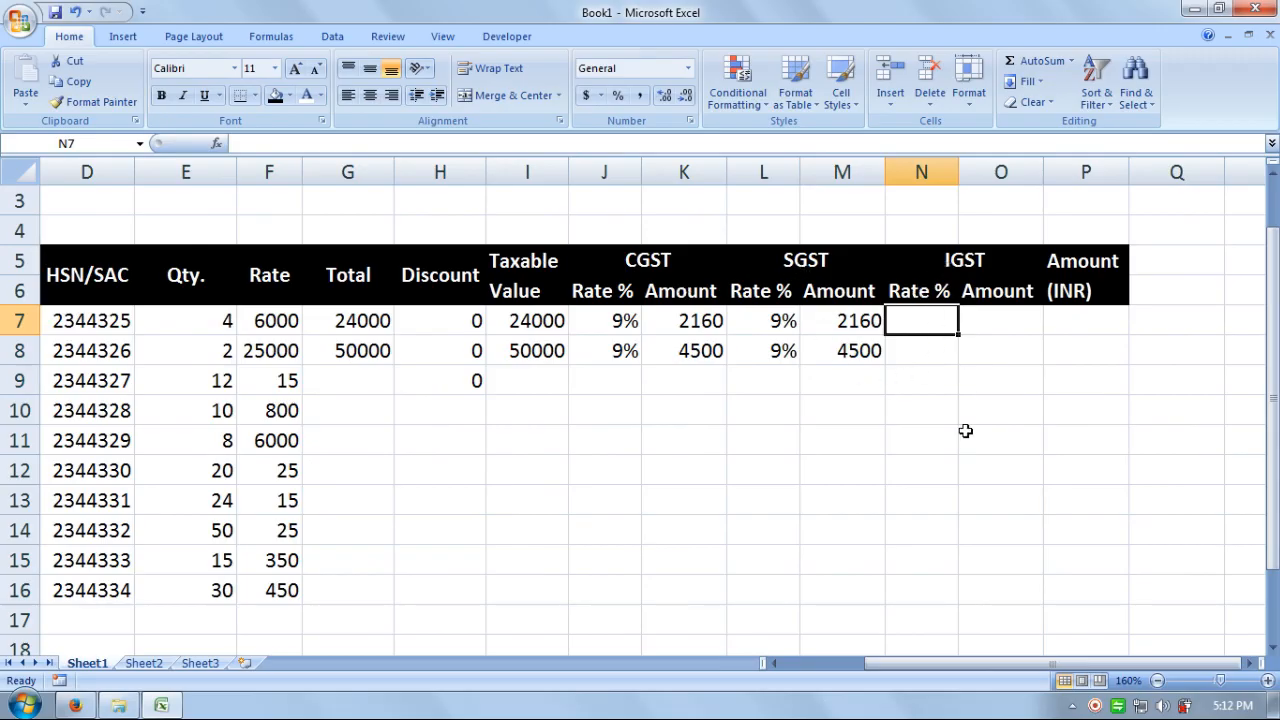
left_click(971, 390)
left_click(918, 314)
type("0")
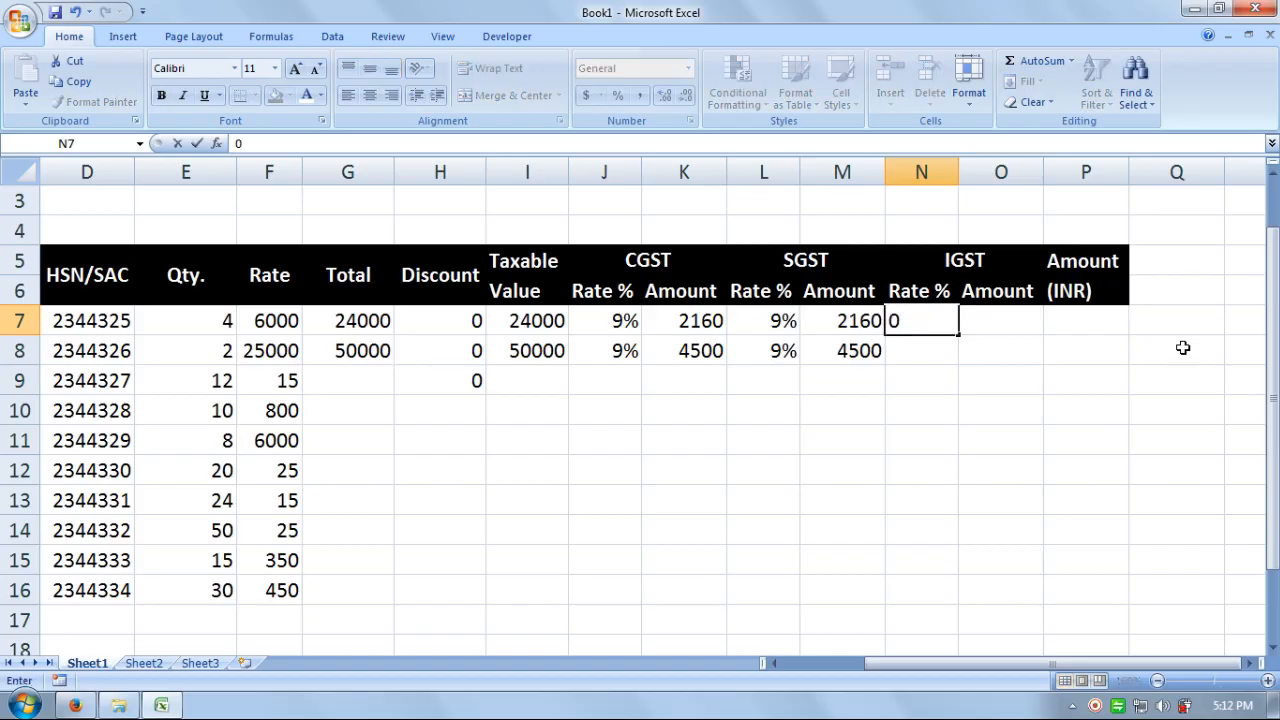
key("Return")
type("0")
key("Return")
- Enter =I7*N7 in O7, giving an IGST amount of 0
key("Right")
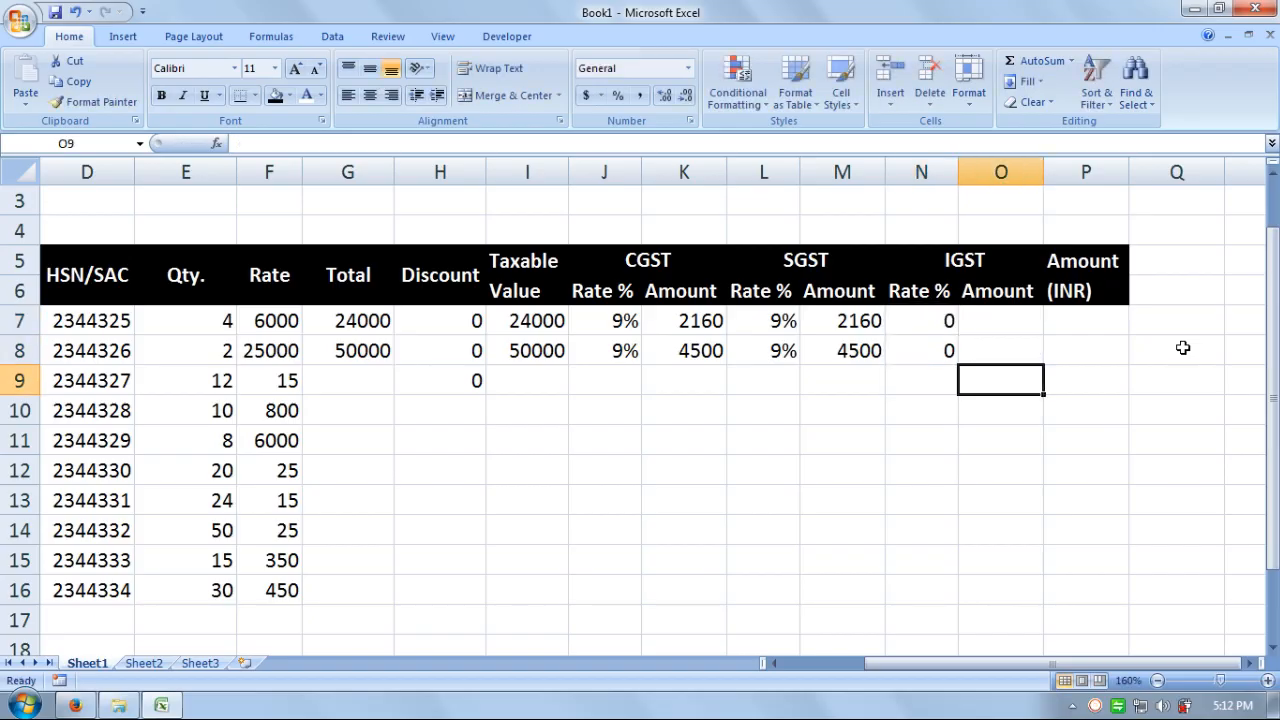
key("Up")
key("Up")
key("Up")
key("Down")
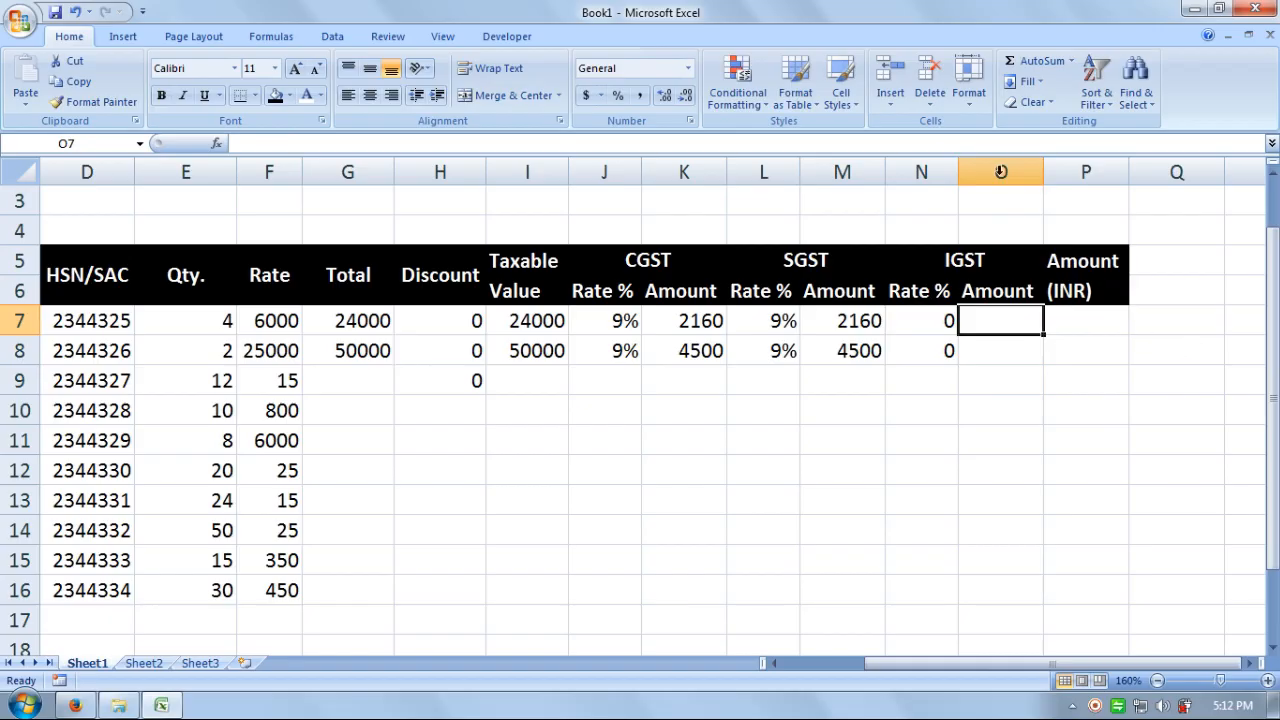
type("=")
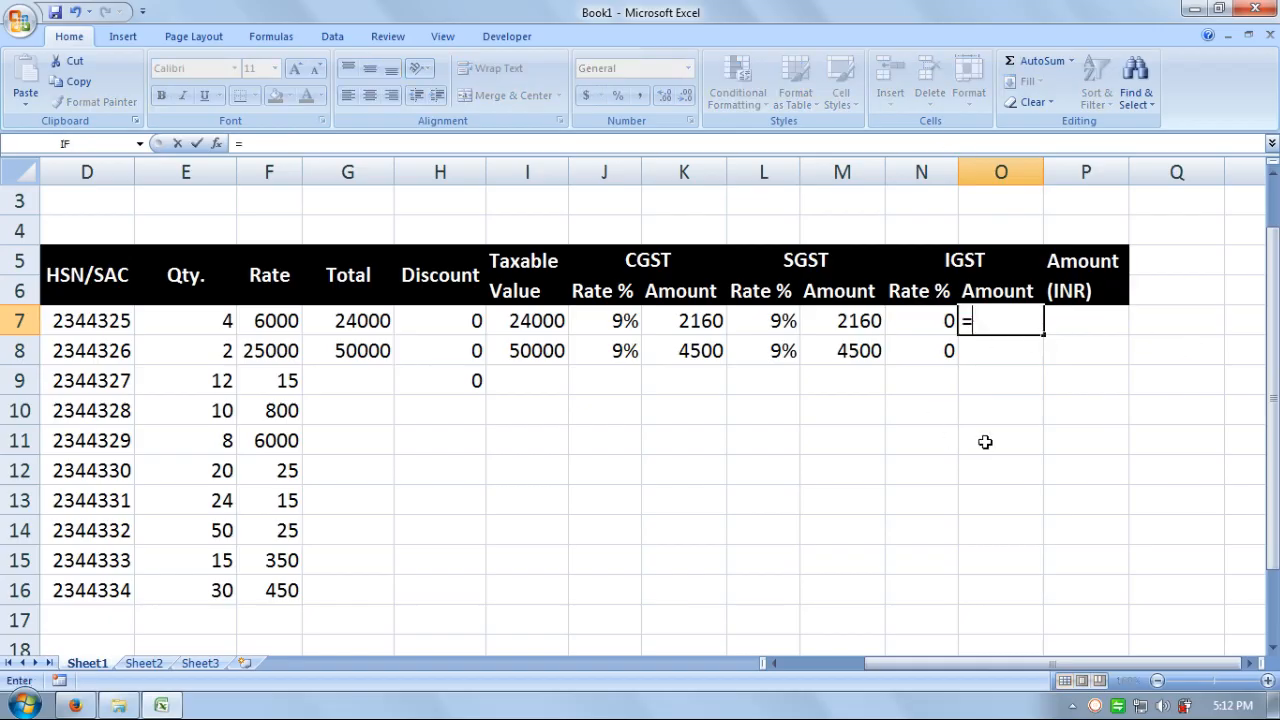
left_click(520, 322)
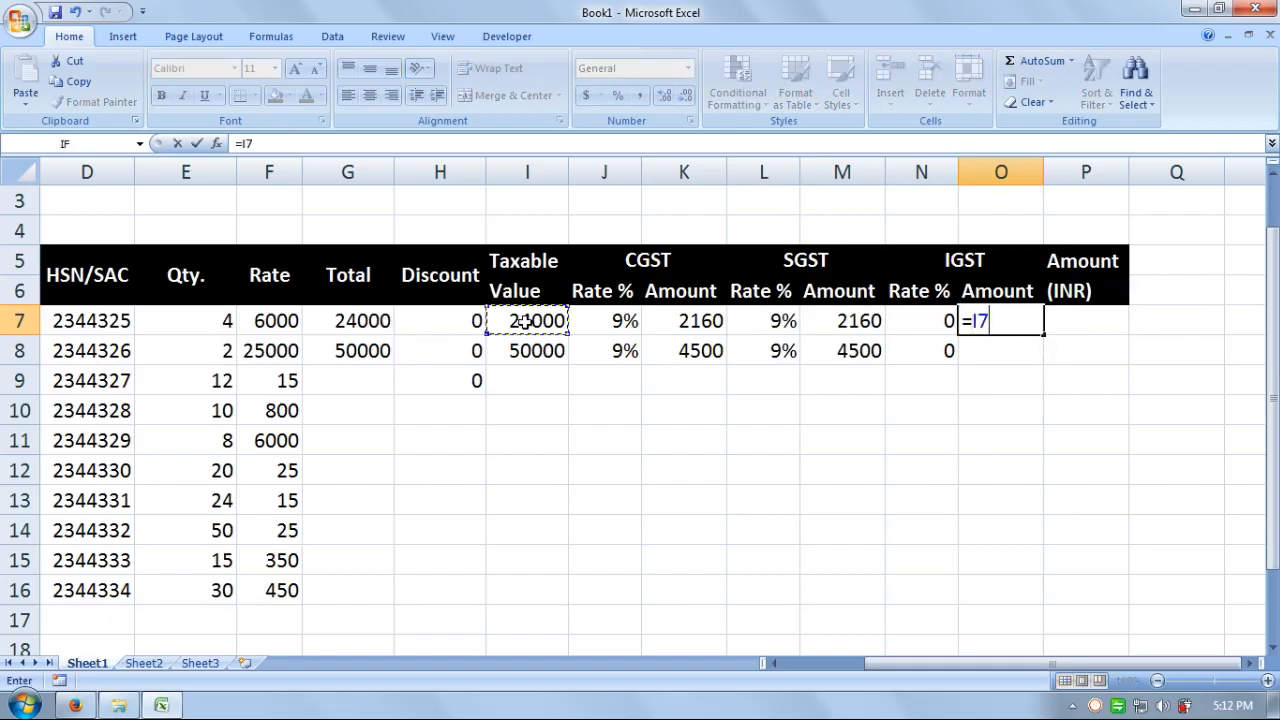
type("*")
left_click(918, 323)
key("Return")
- Enter =I8*N8 in O8 for a 0 IGST amount, then start a formula in P7
key("Up")
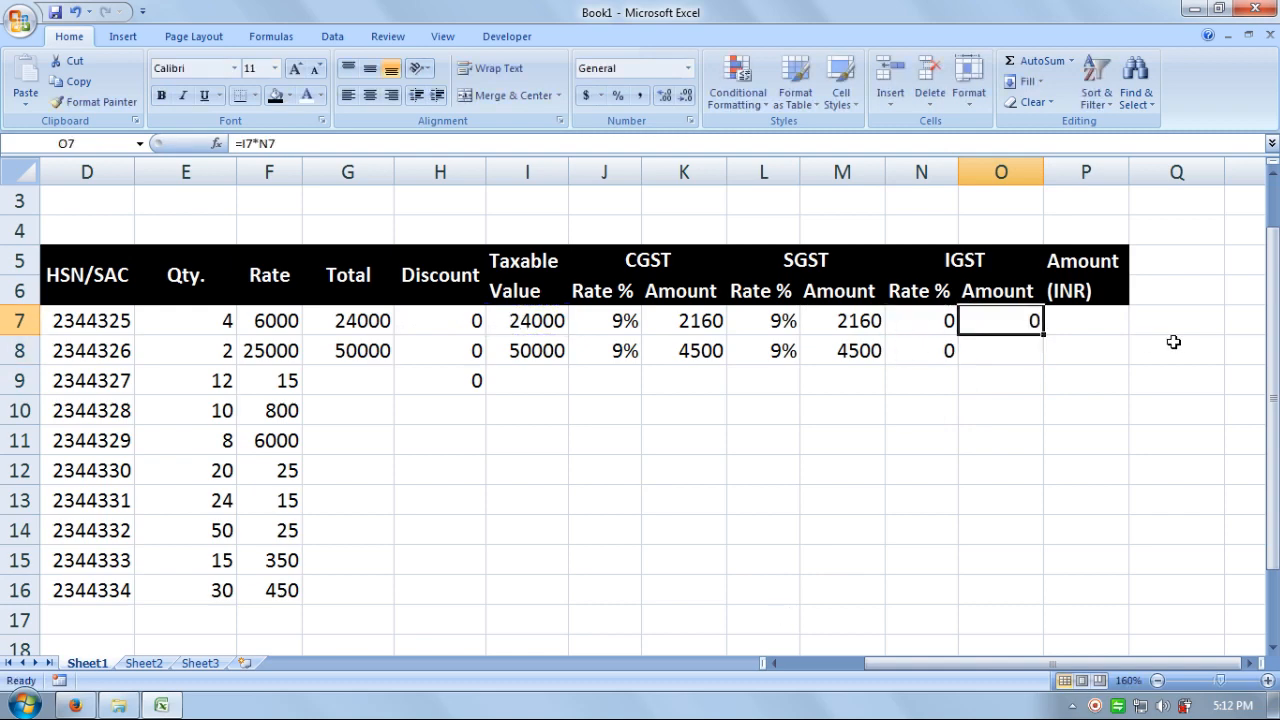
key("Down")
type("=")
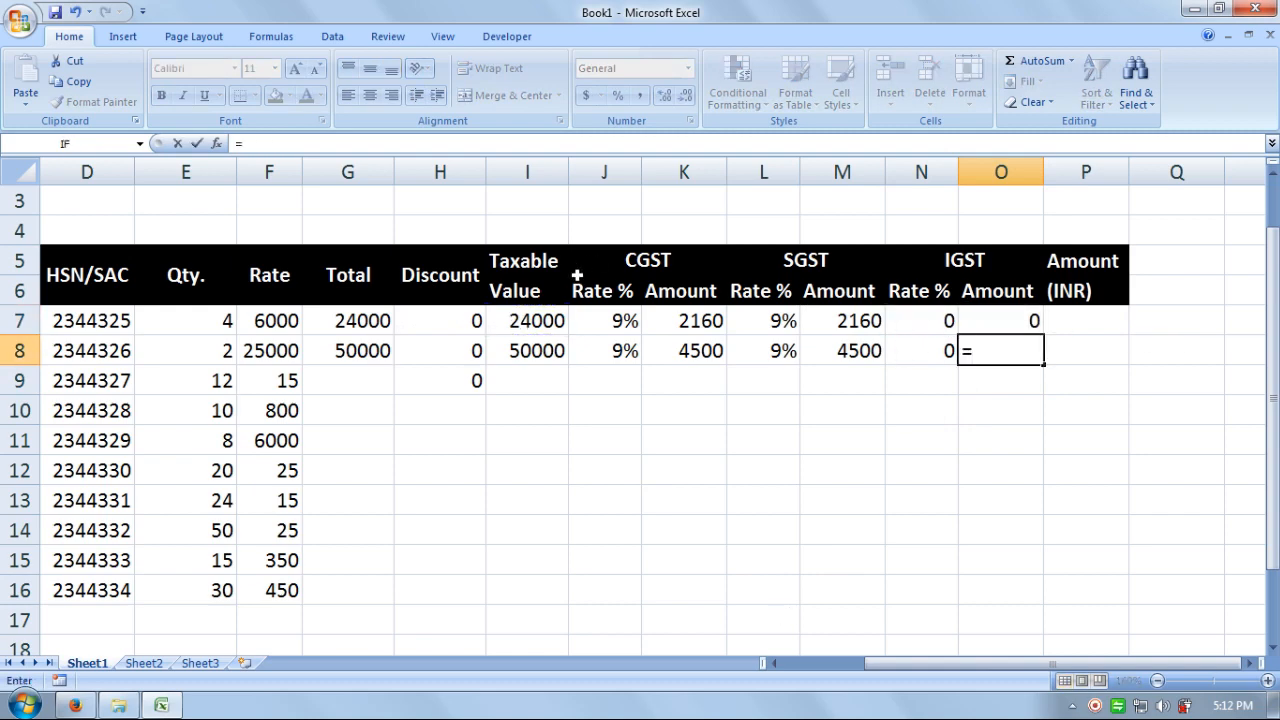
left_click(553, 350)
type("*")
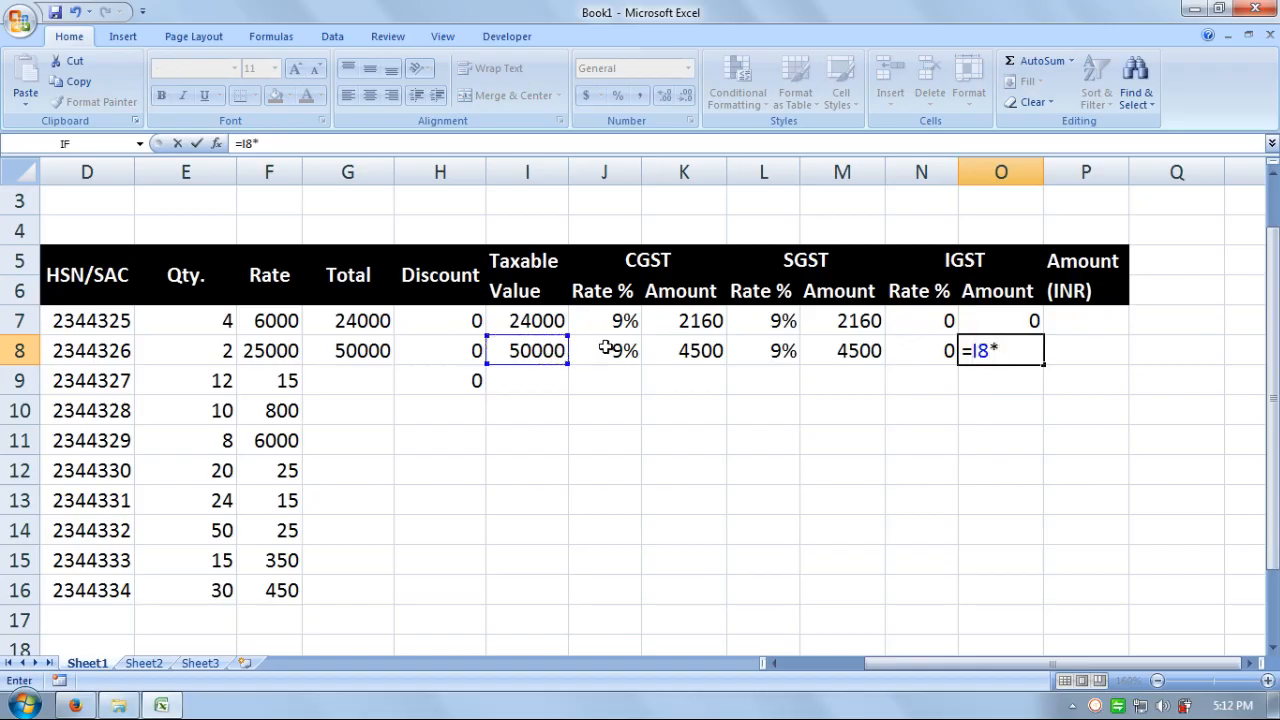
left_click(905, 350)
key("Return")
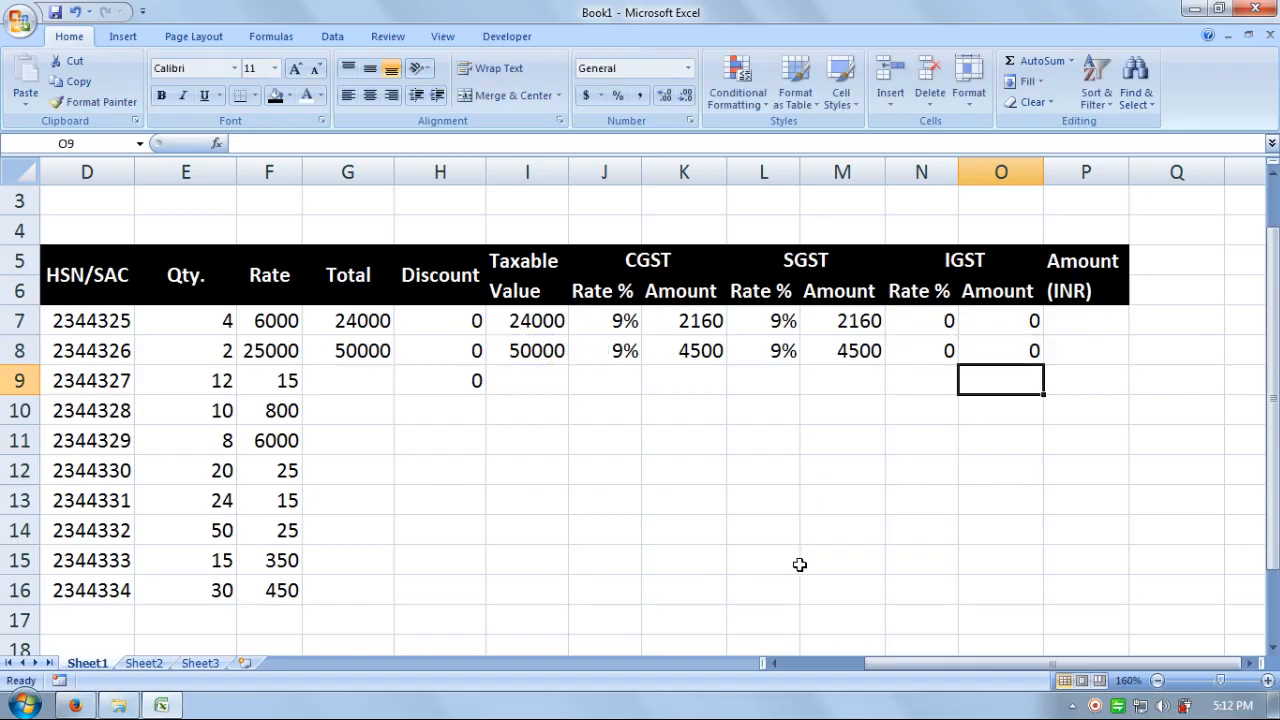
left_click(1095, 321)
type("=")
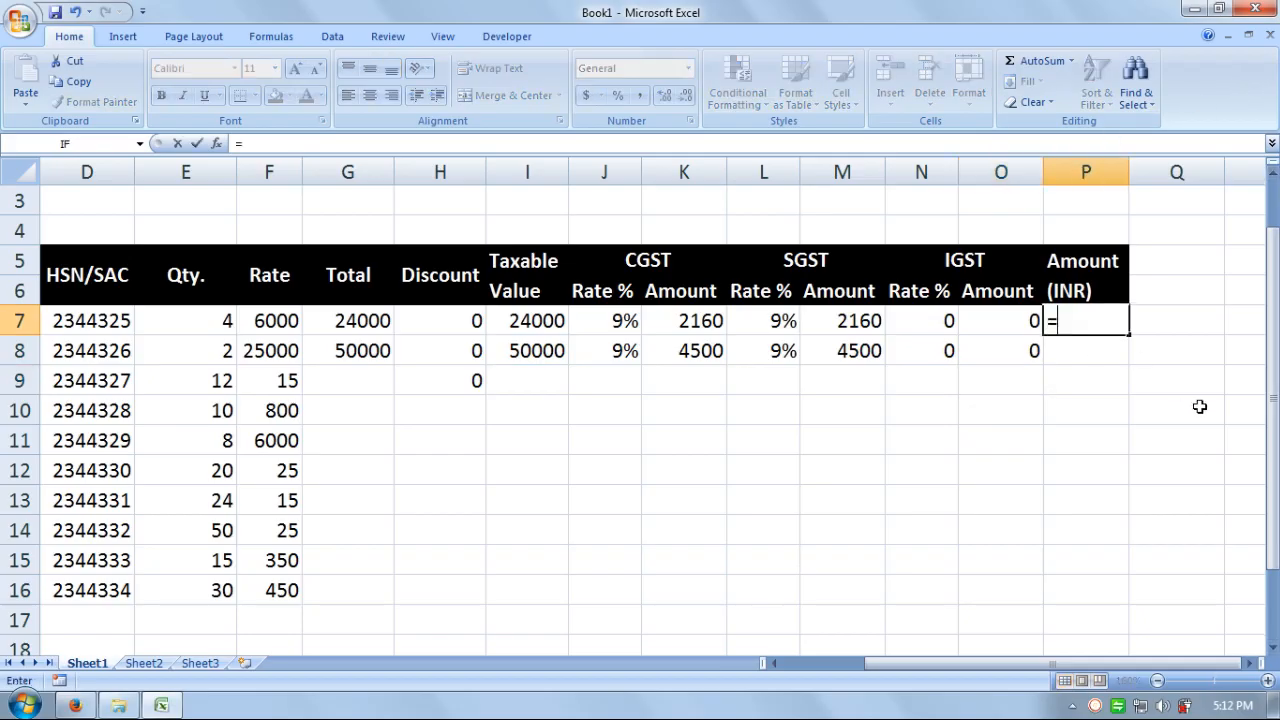
- Complete P7 as =I7+K7+M7+O7, giving an Amount (INR) of 28320
left_click(527, 321)
type("+")
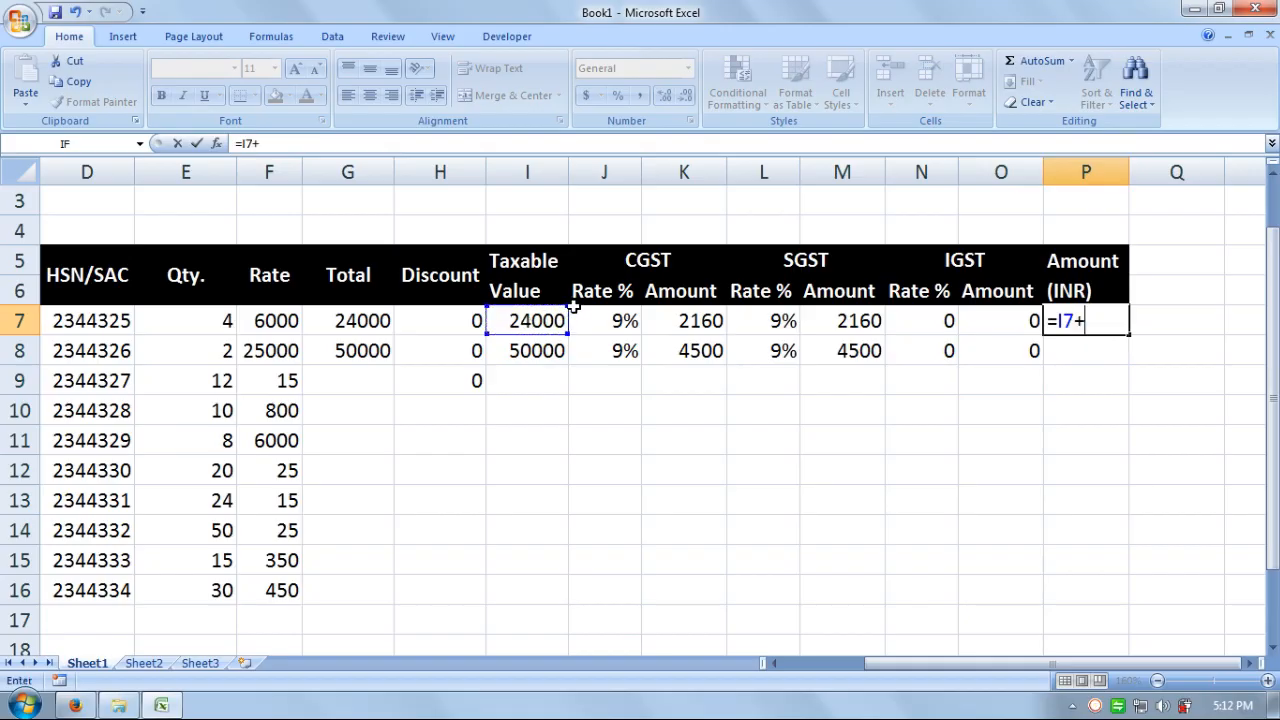
left_click(683, 320)
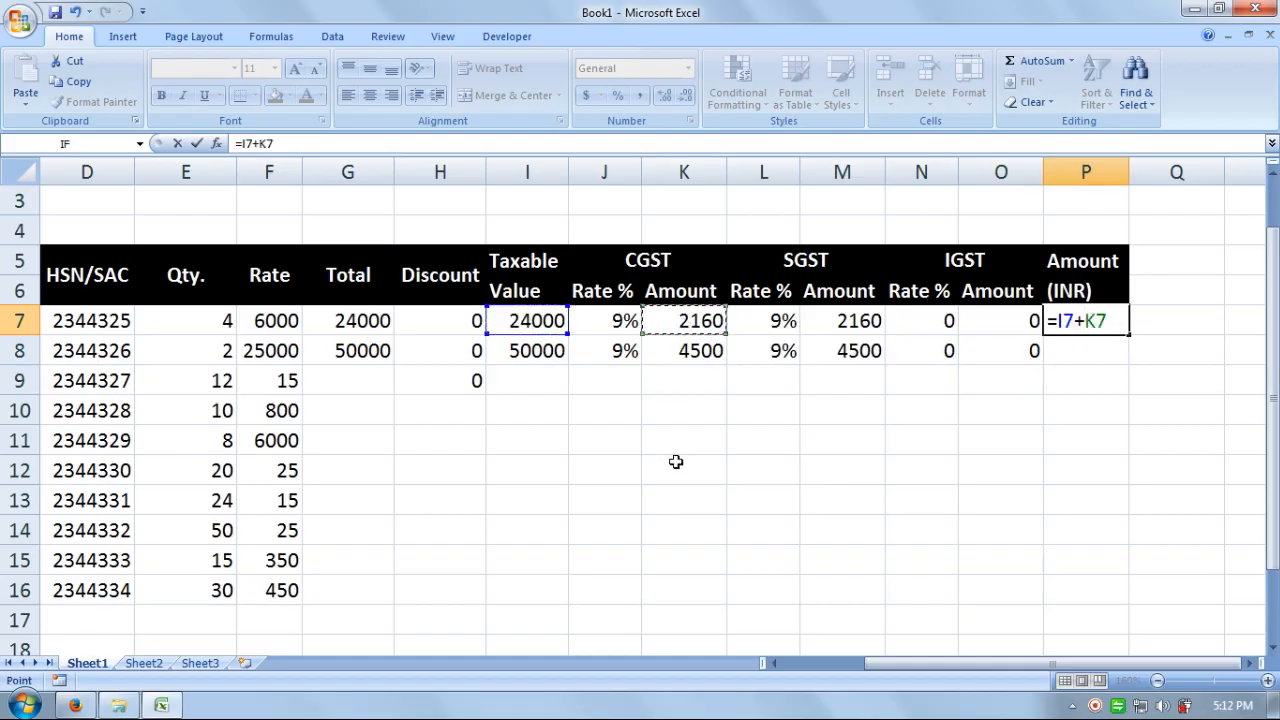
type("+")
left_click(855, 320)
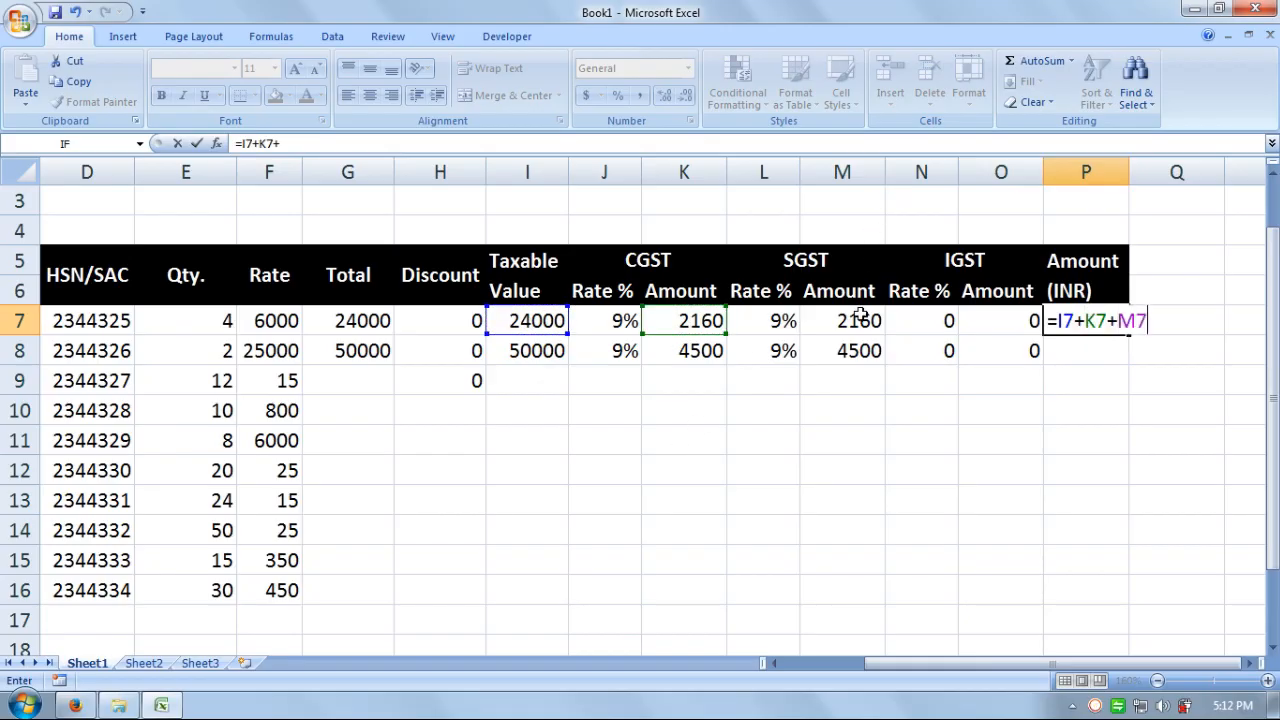
type("+")
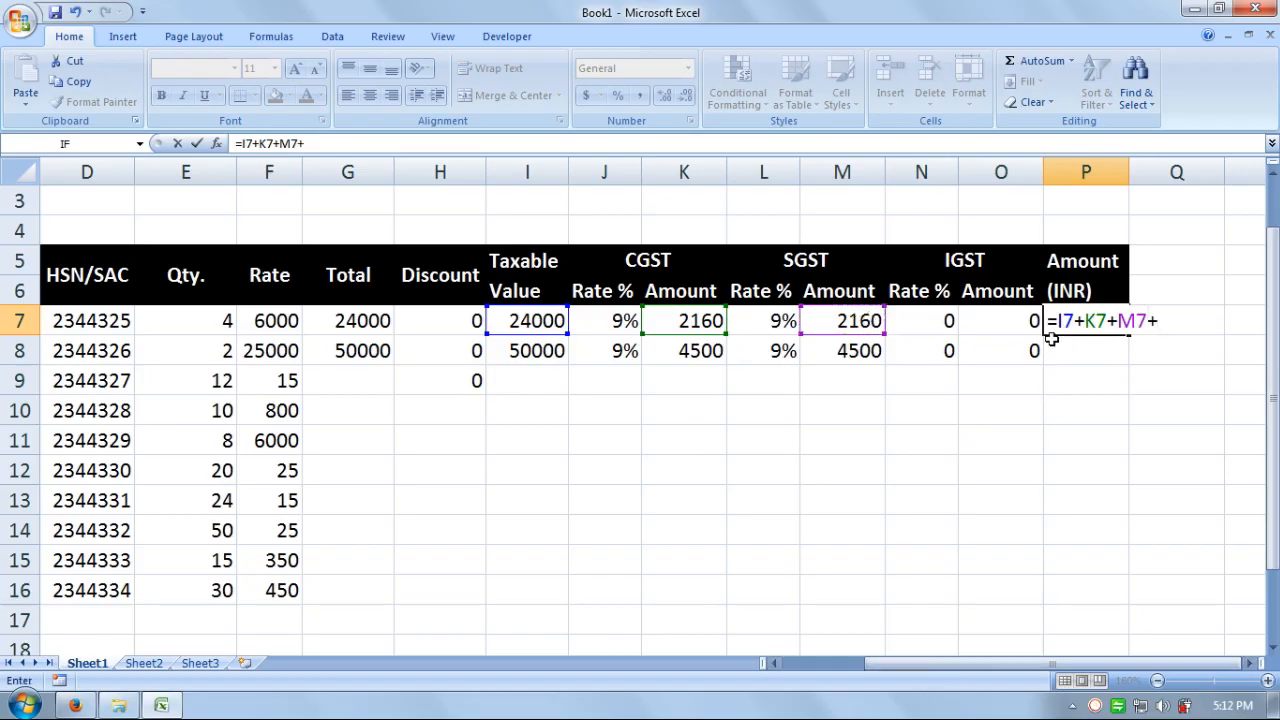
left_click(1009, 321)
key("Return")
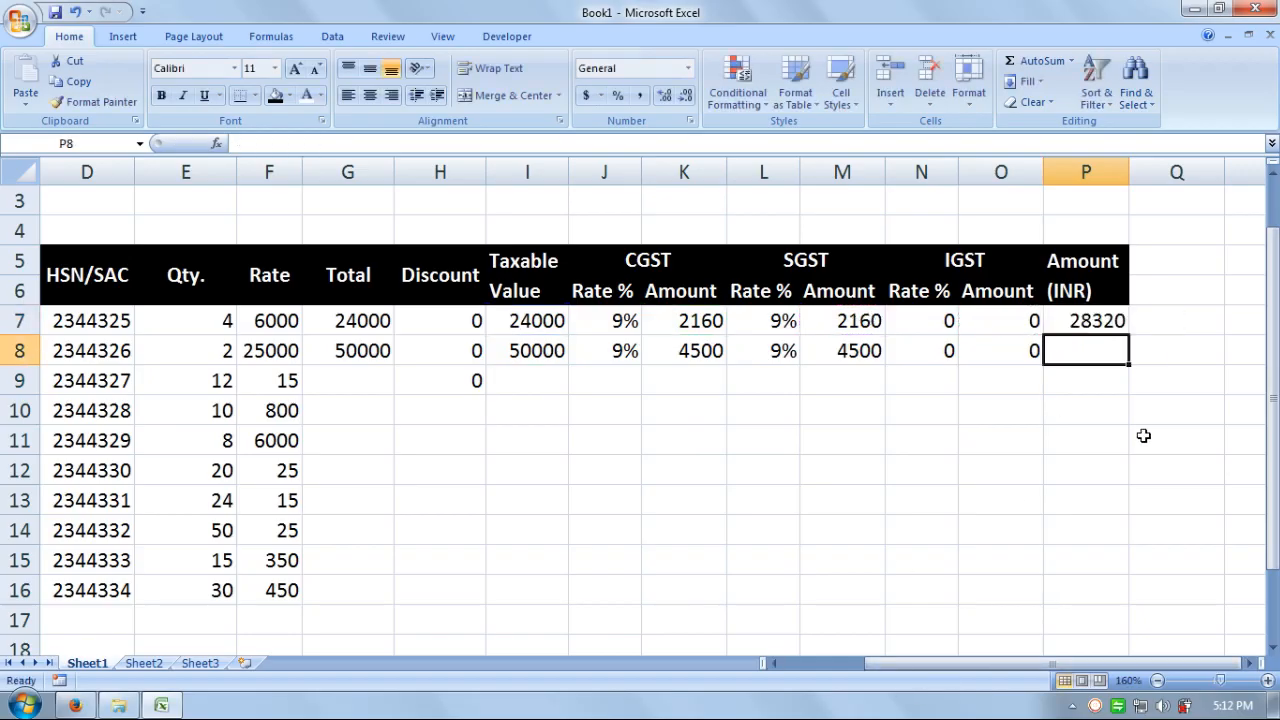
- Enter =I8+K8+M8+O8 in P8, giving an Amount (INR) of 59000
type("=")
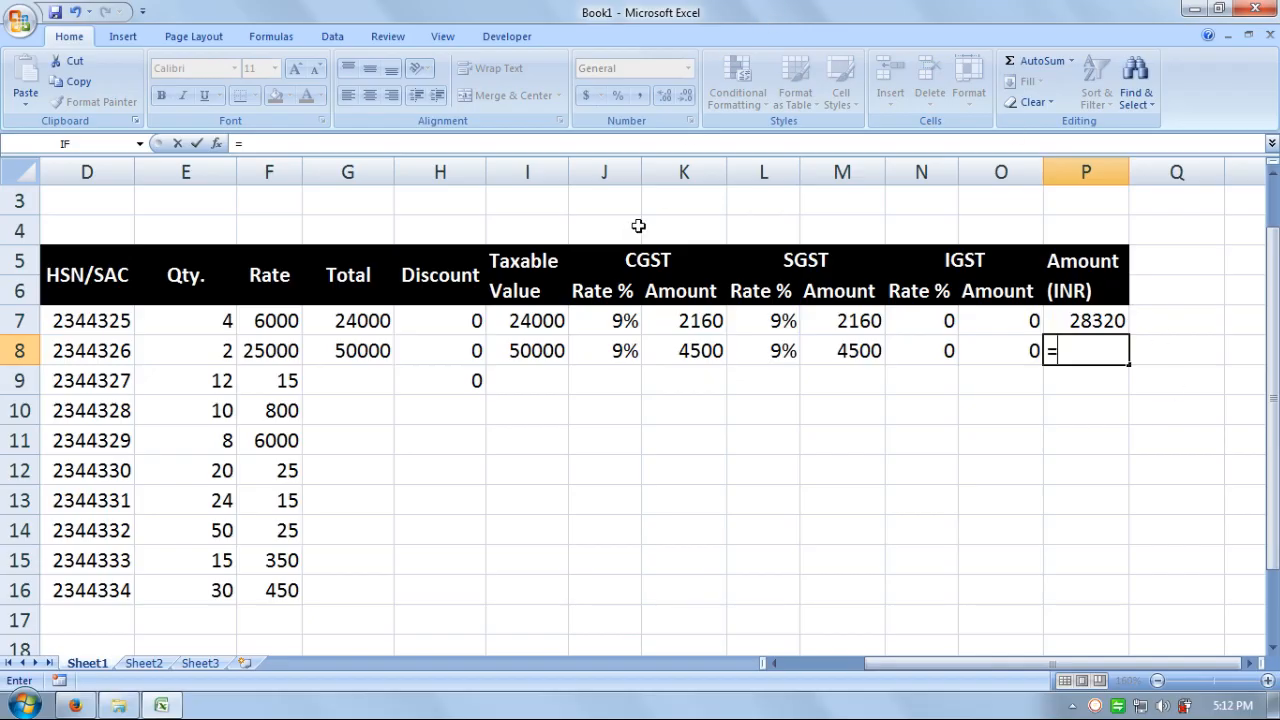
left_click(545, 351)
type("+")
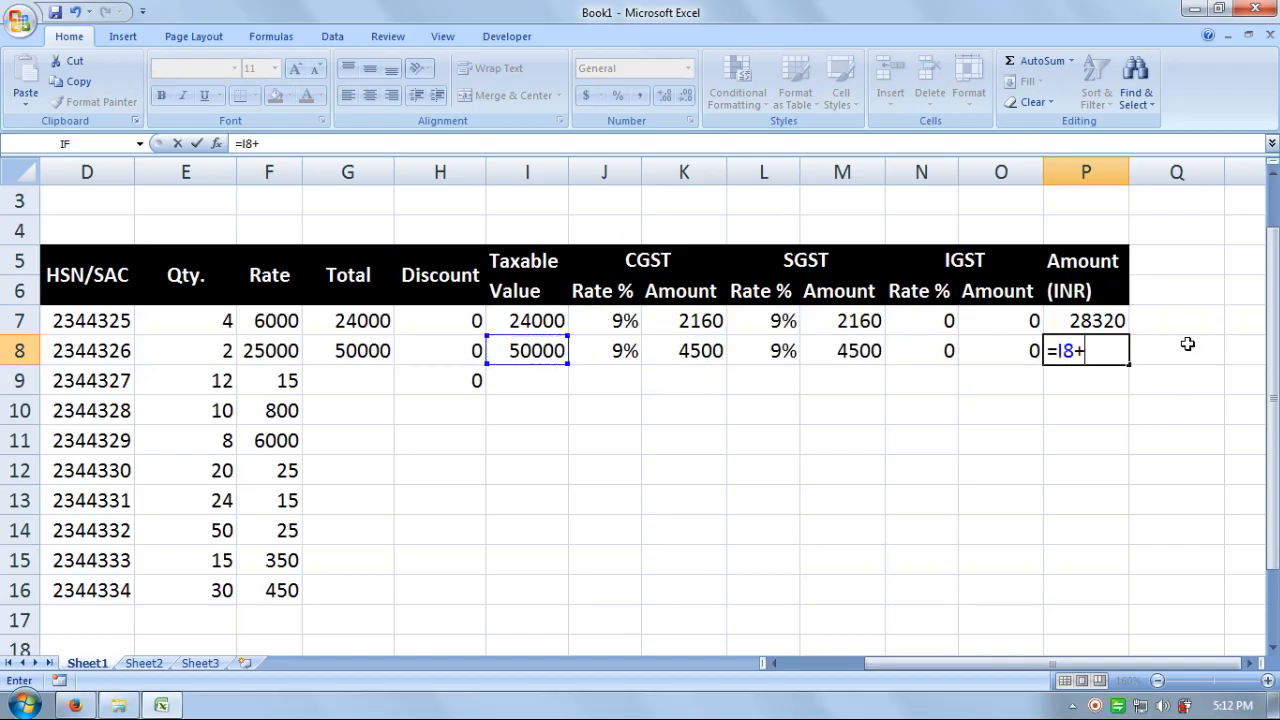
left_click(693, 358)
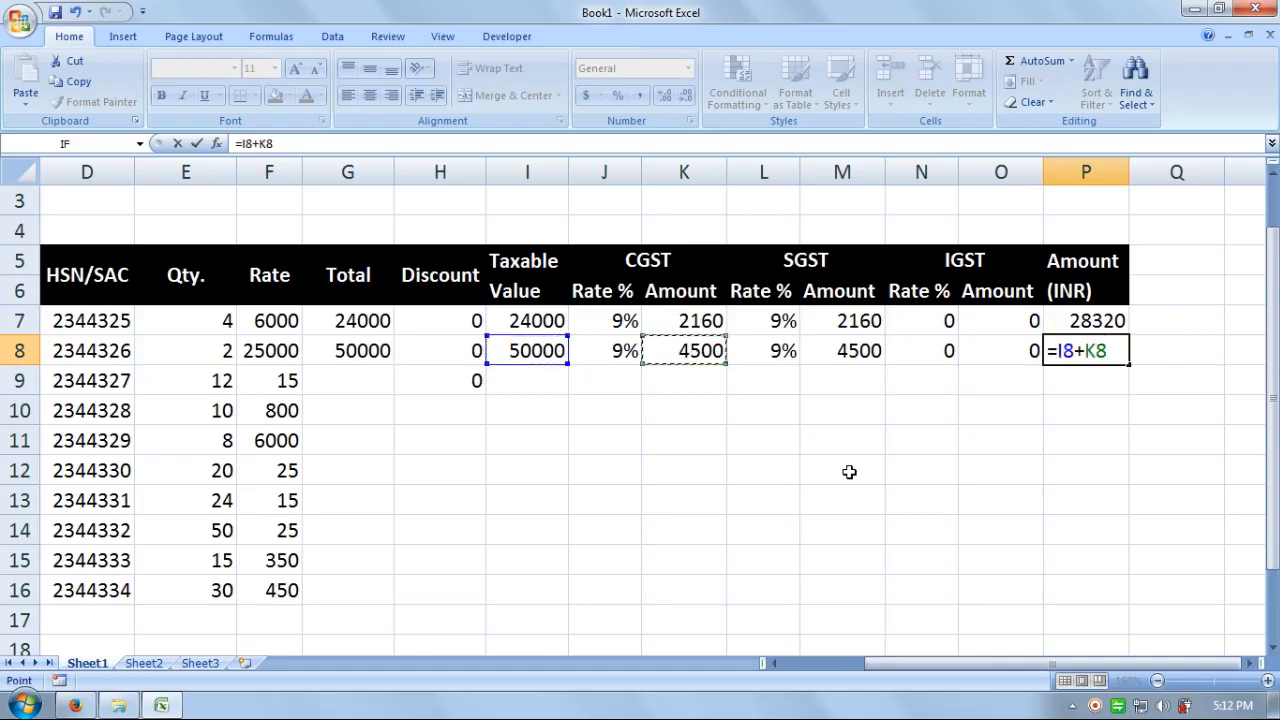
type("+")
left_click(850, 350)
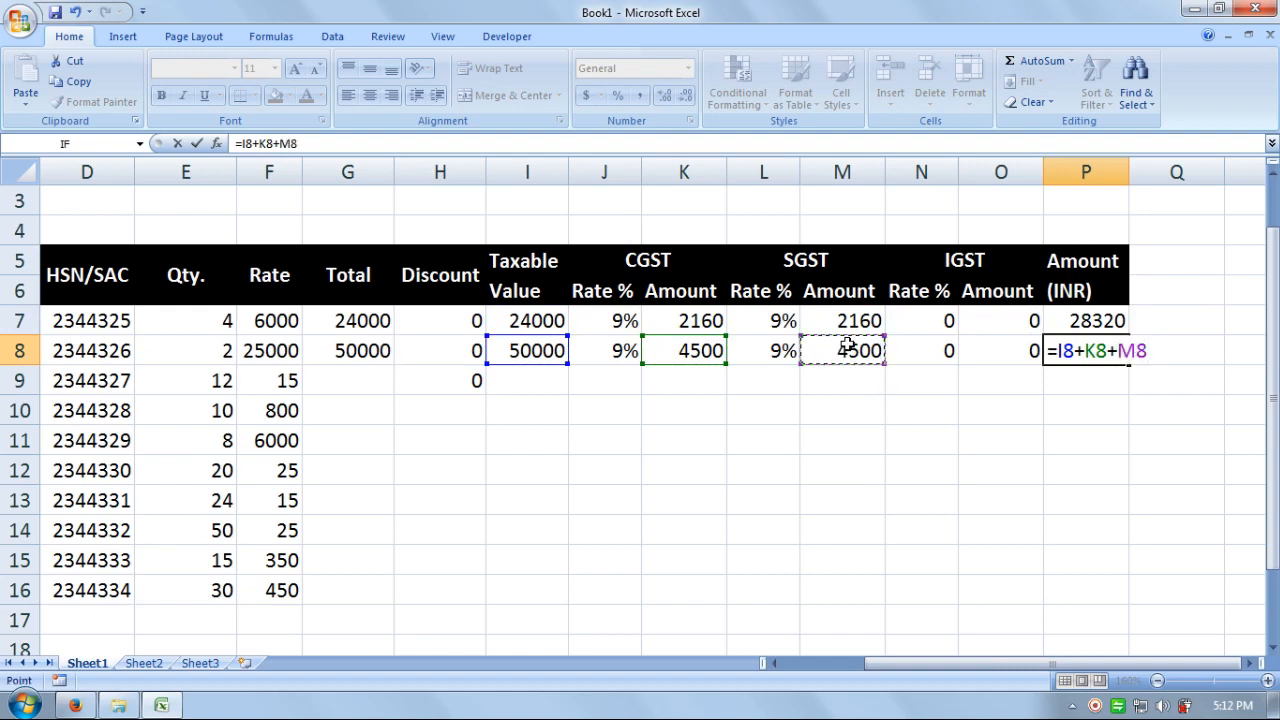
type("+")
left_click(1003, 348)
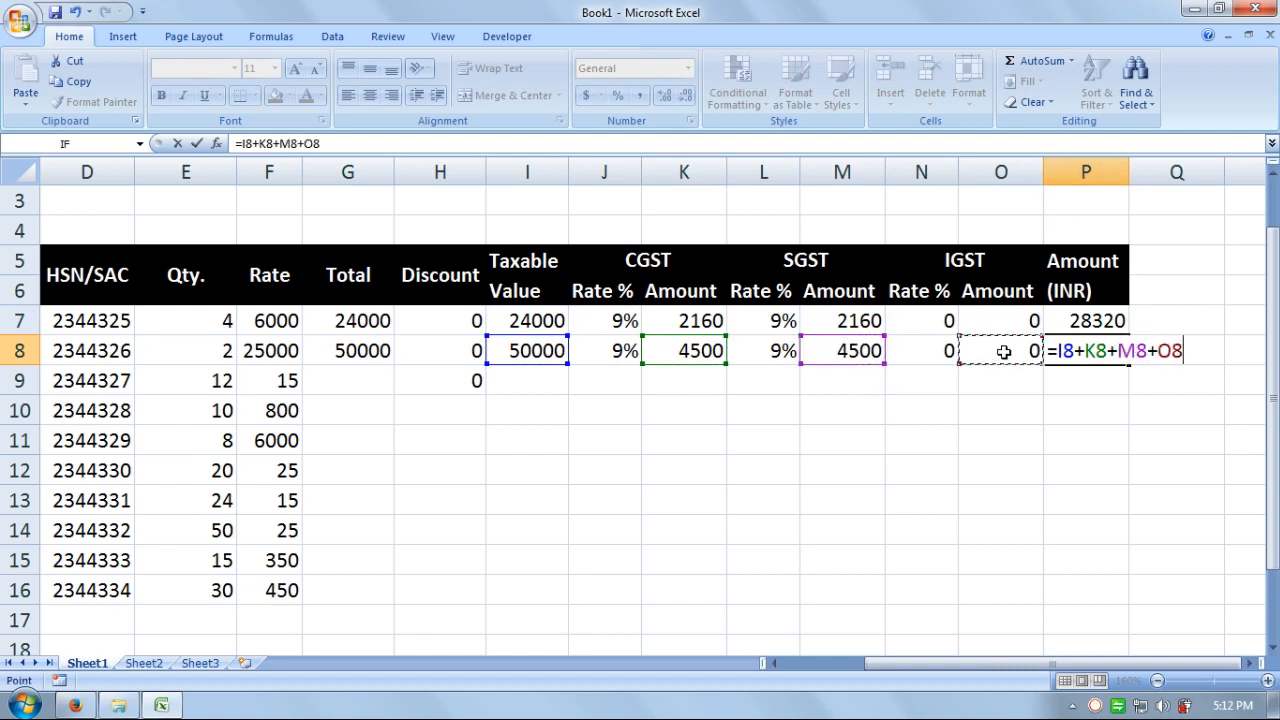
key("Return")
key("Return")
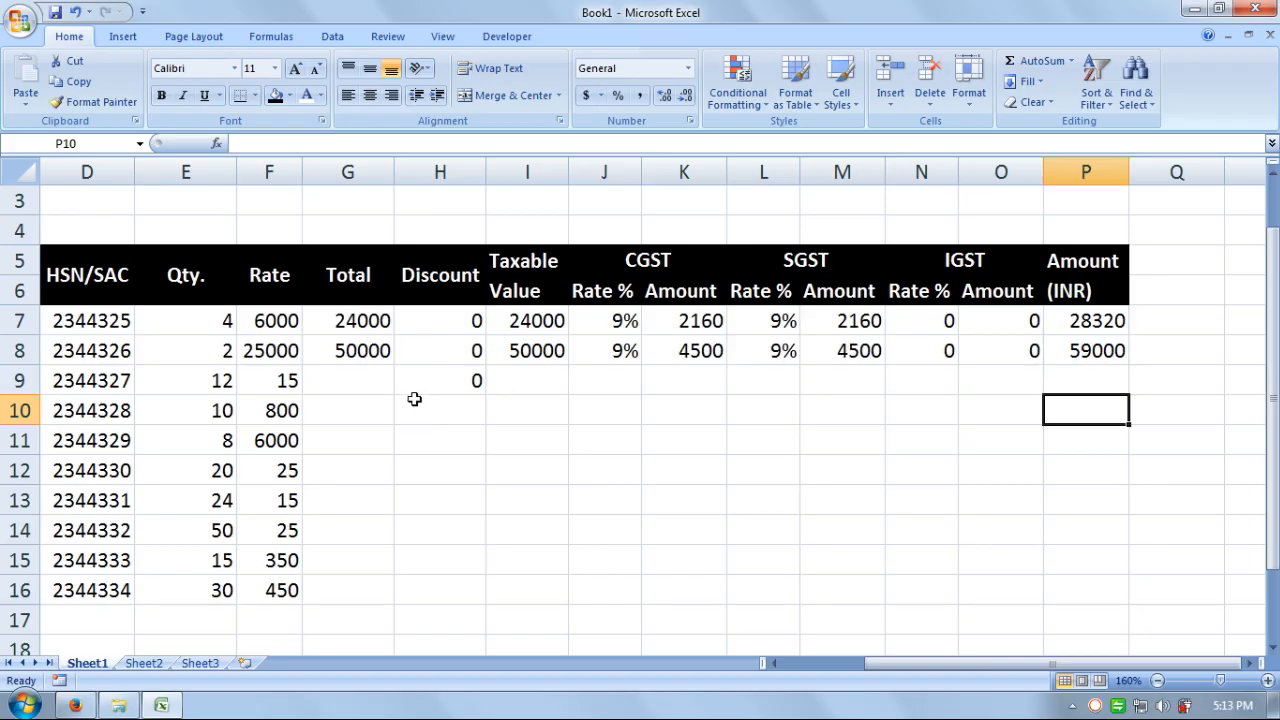
left_click(350, 380)
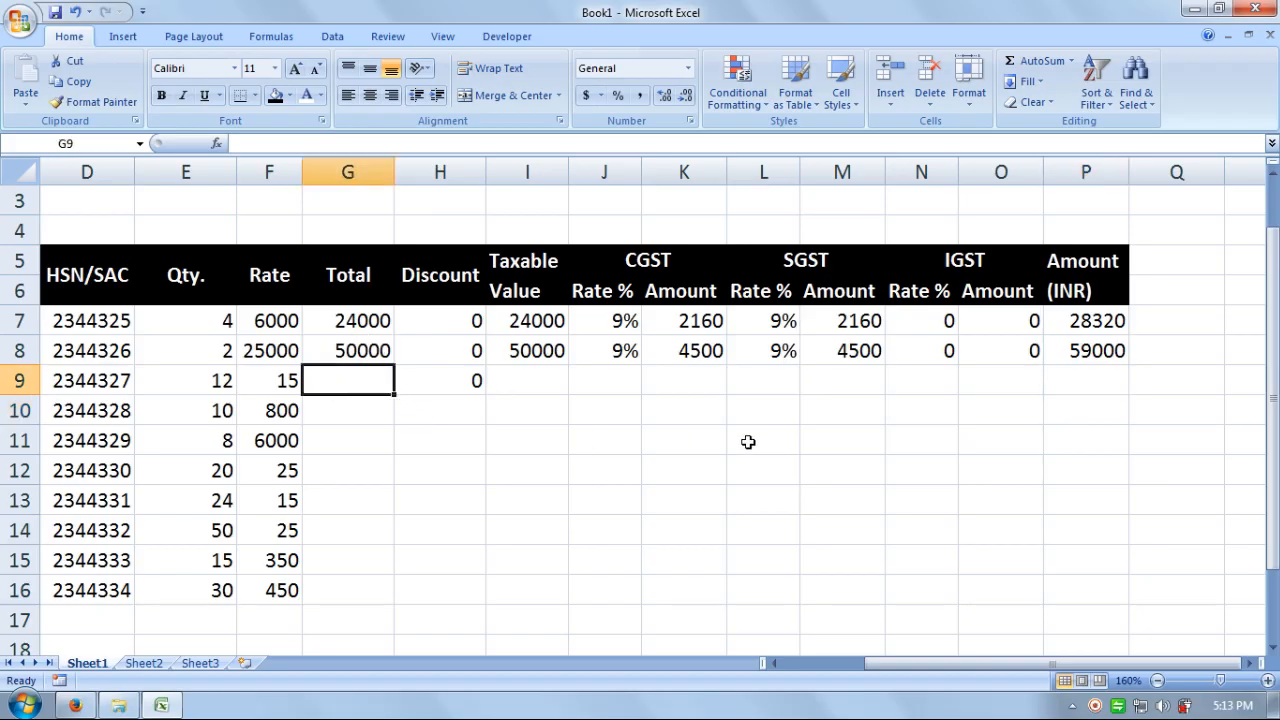
- Enter =E9*F9 in G9, giving a Total of 180
type("=")
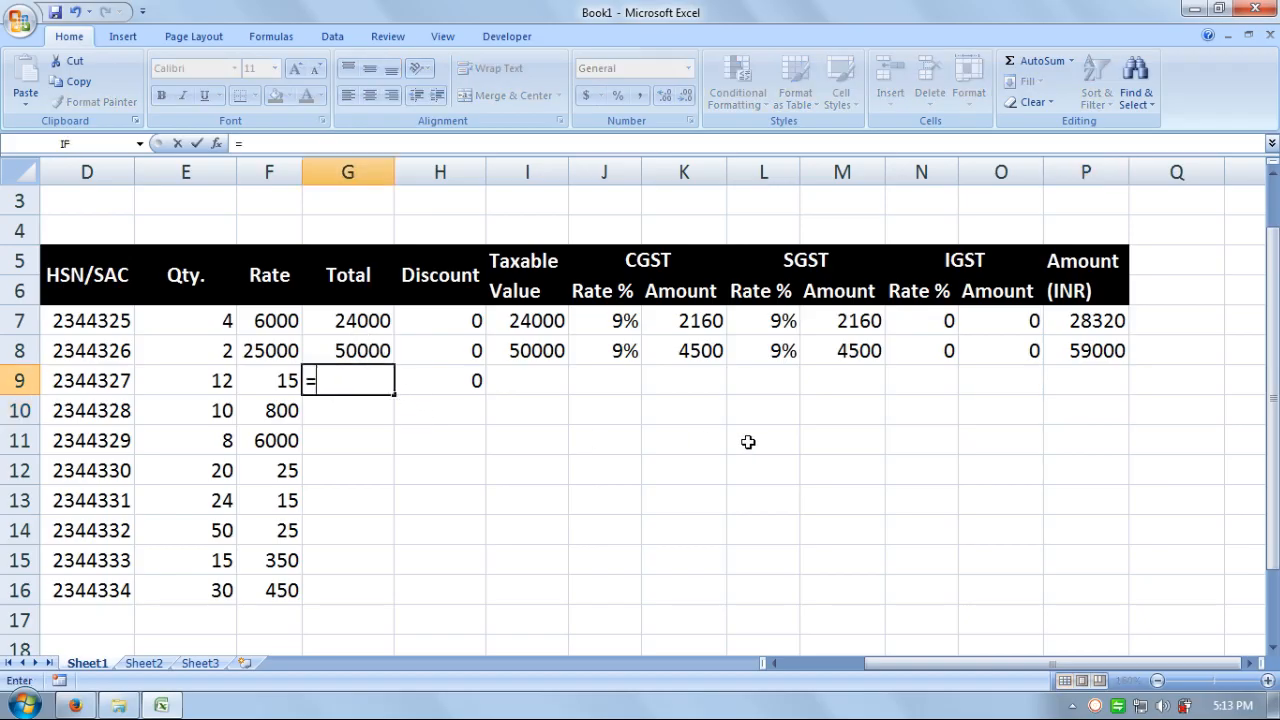
left_click(222, 382)
type("*")
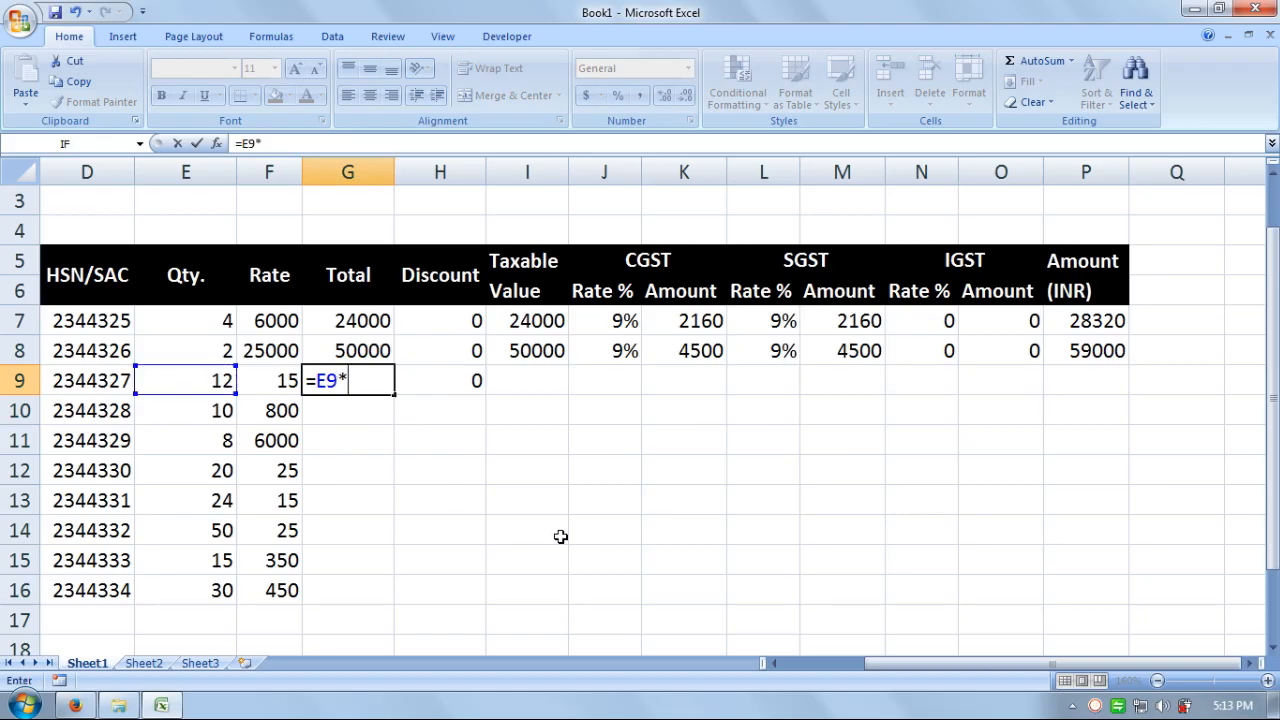
left_click(275, 384)
key("Return")
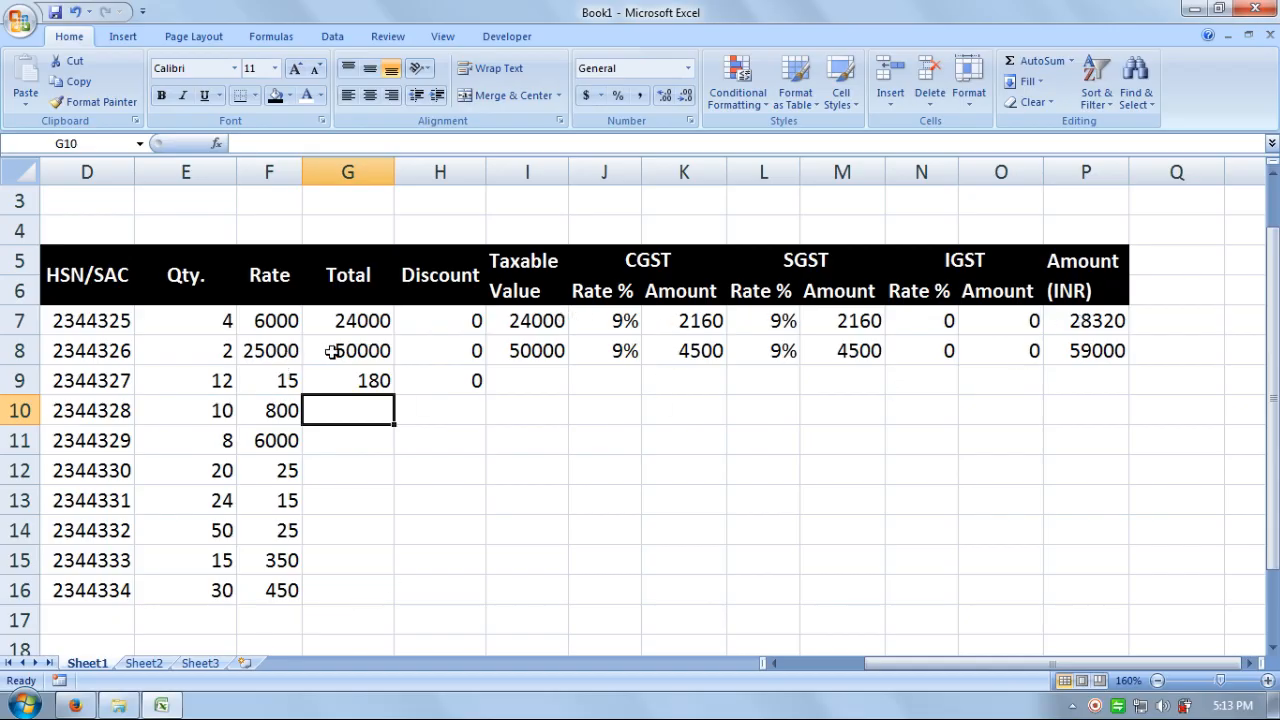
- Fill the Total, Taxable Value, CGST and SGST columns down to row 16
left_click_drag(360, 322, 367, 600)
left_click_drag(470, 322, 449, 600)
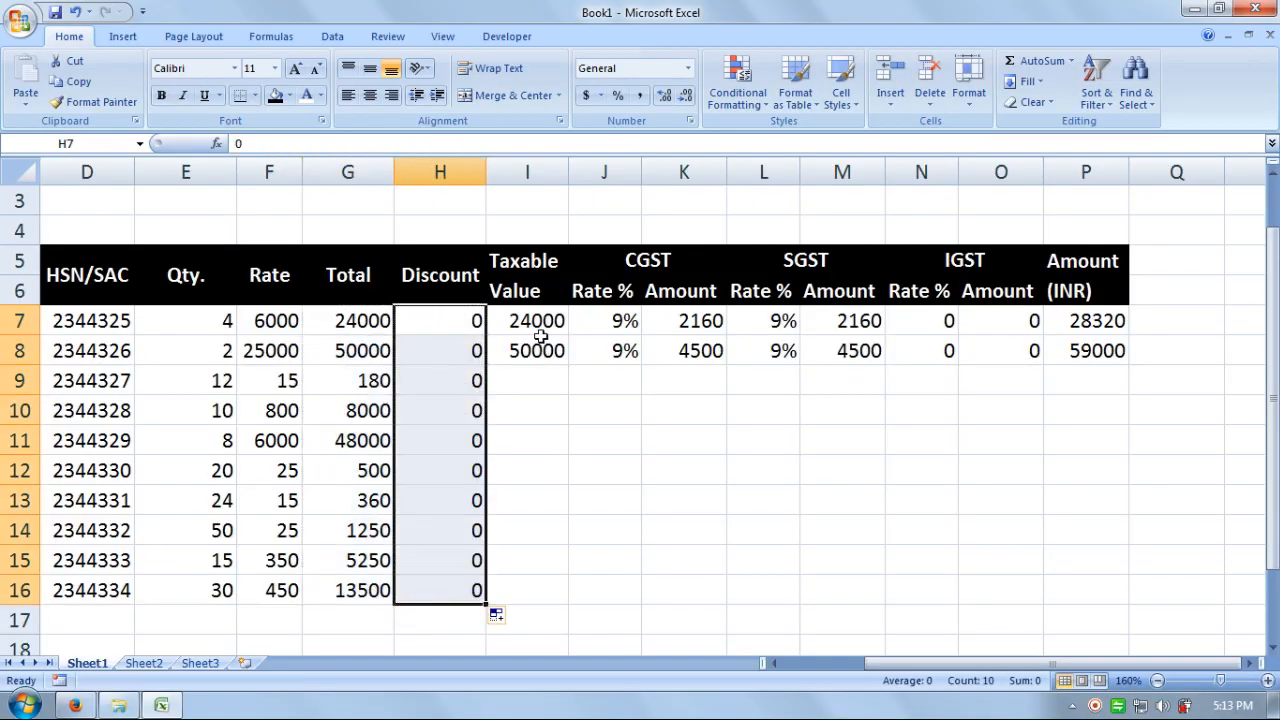
left_click_drag(540, 336, 550, 600)
left_click_drag(613, 326, 636, 595)
left_click_drag(703, 317, 729, 591)
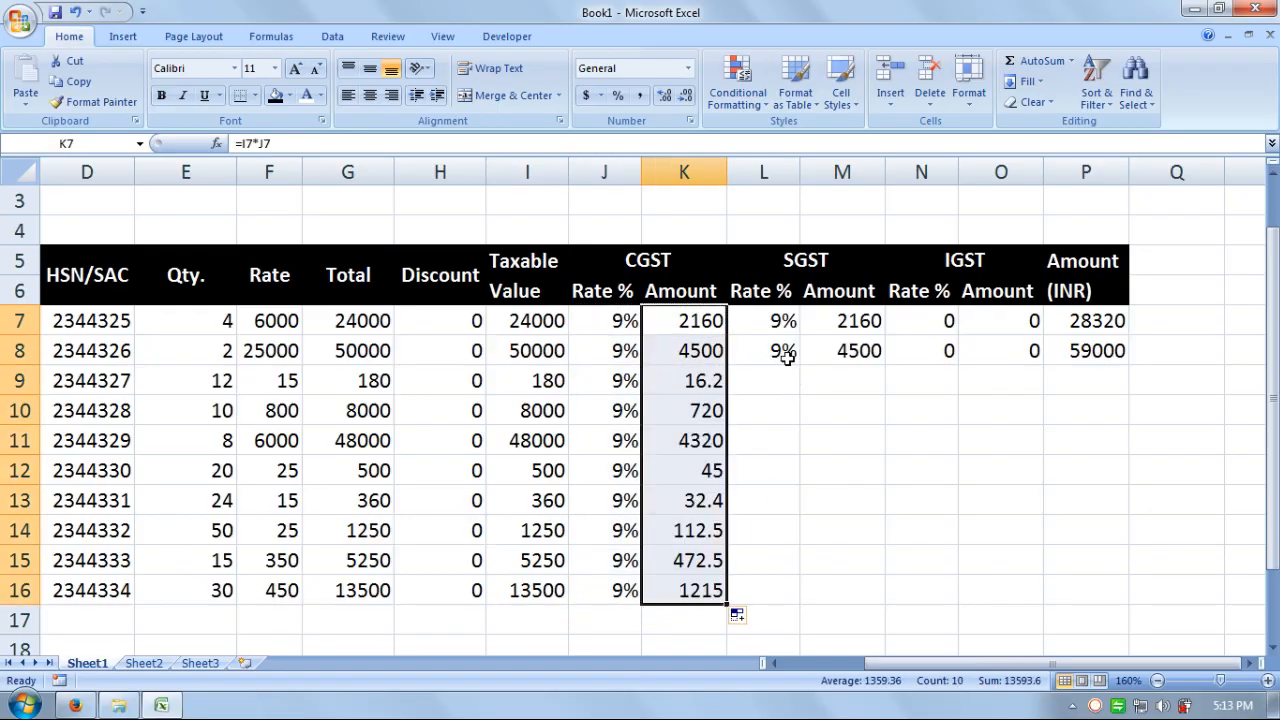
left_click_drag(786, 324, 789, 592)
left_click_drag(866, 325, 811, 605)
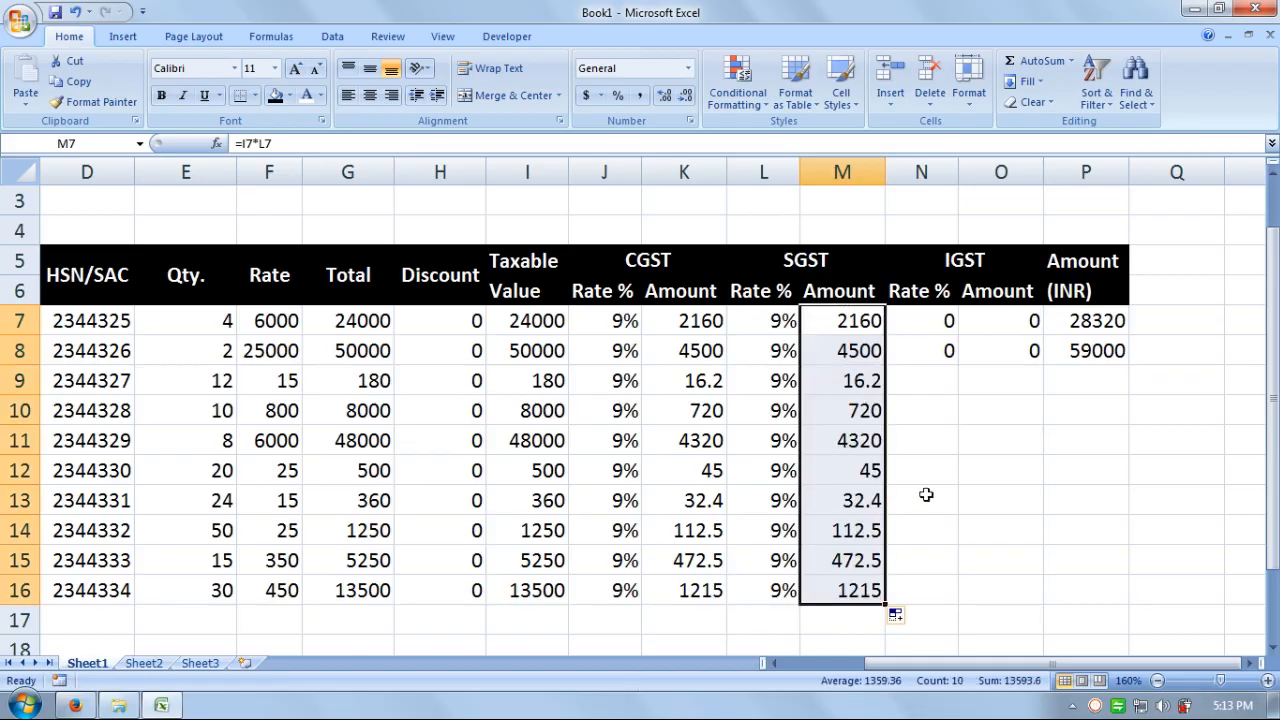
left_click_drag(945, 320, 163, 277)
- Fill IGST and Amount (INR) down to row 16 and give B5:P16 All Borders
left_click(1100, 472)
left_click(255, 95)
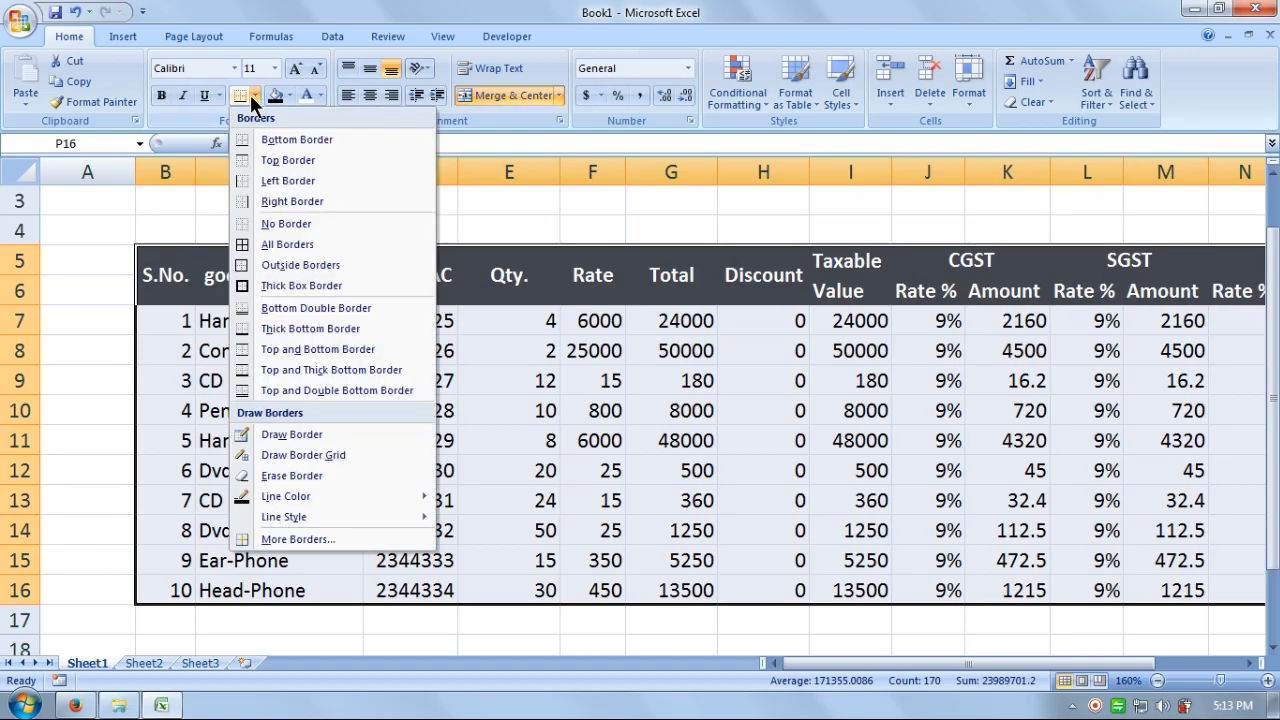
left_click(266, 247)
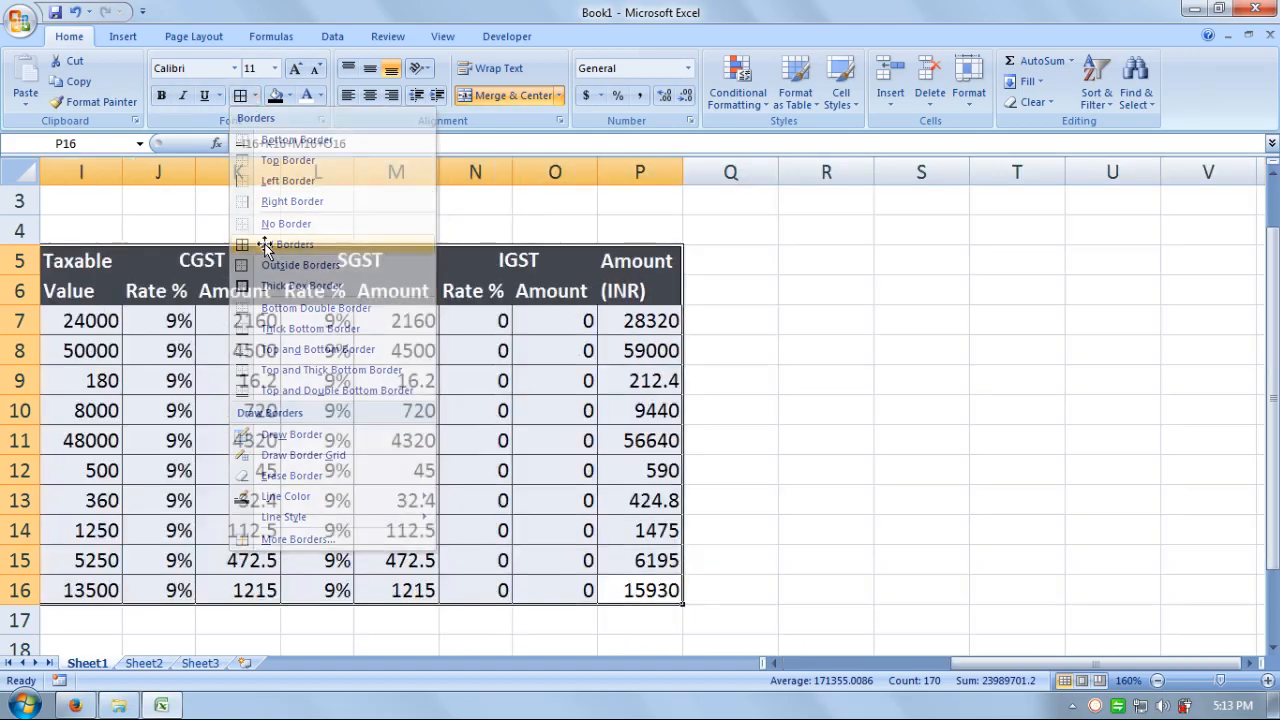
- Select B17 through D17 below the table
left_click_drag(1012, 663, 798, 680)
left_click(257, 620)
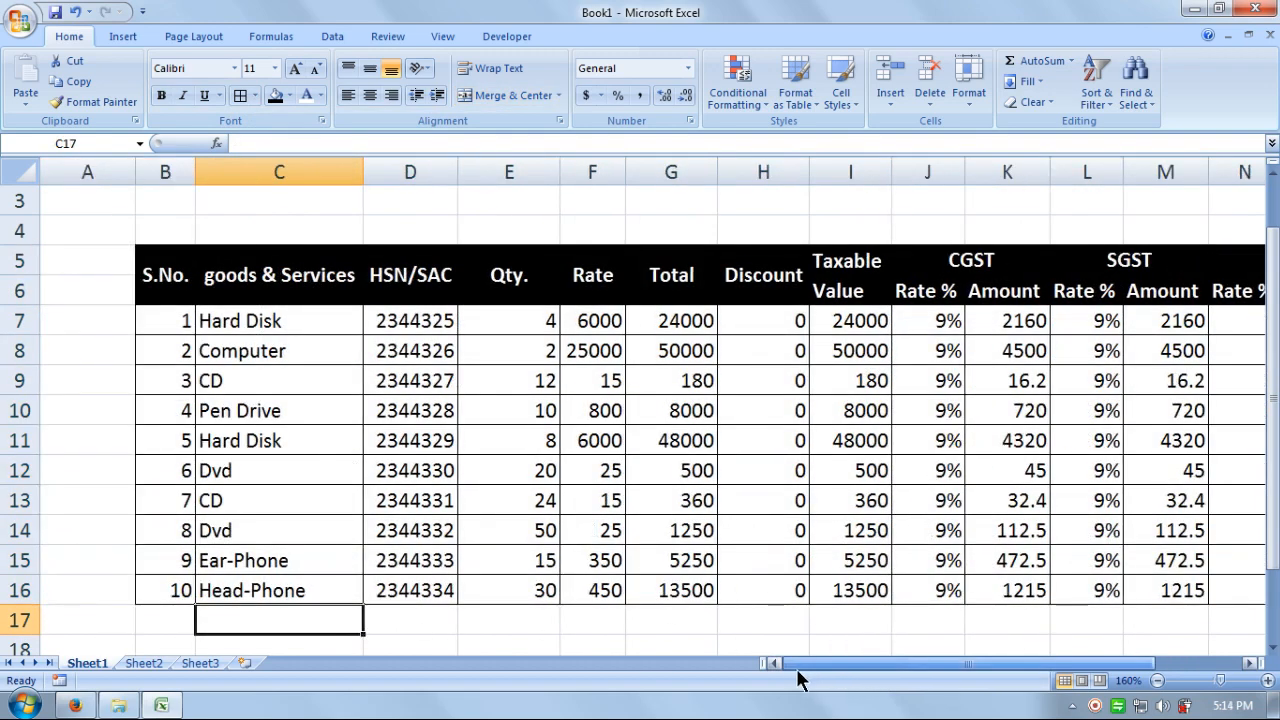
left_click(169, 622)
left_click_drag(288, 620, 402, 619)
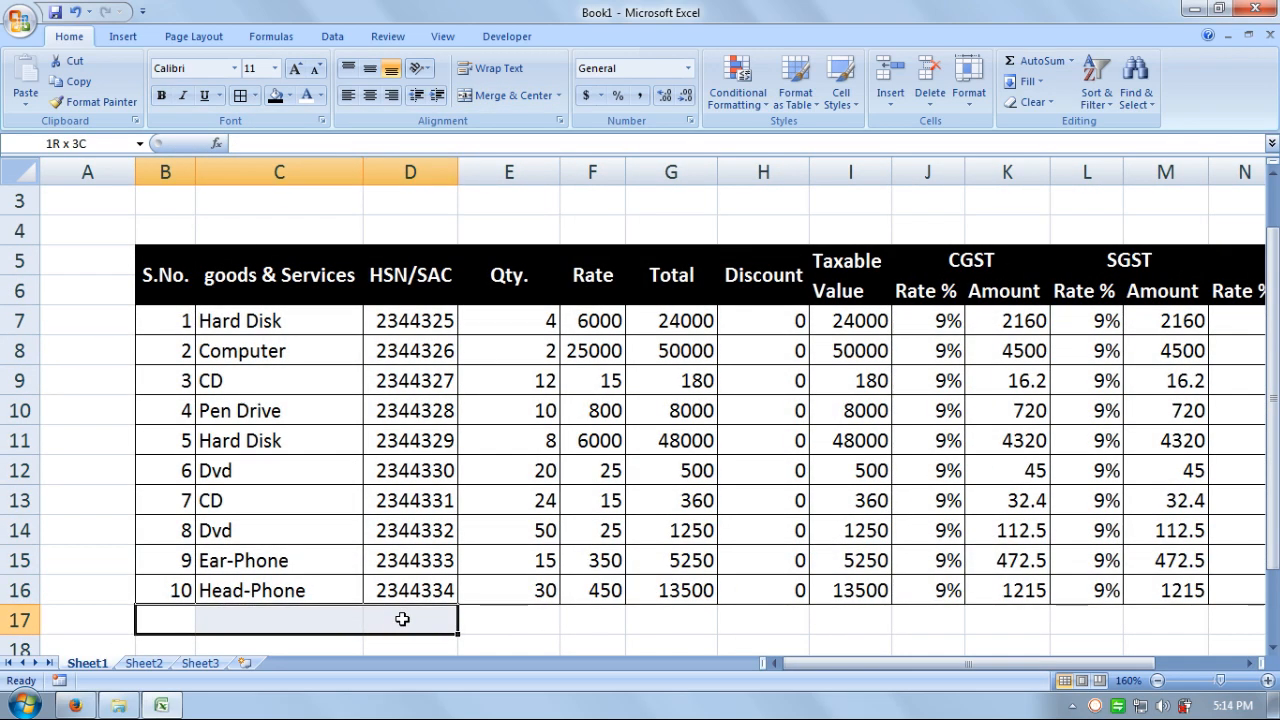
- Merge B17:D17, enter the label 'Sub-Total :' and right-align it
left_click(514, 96)
type("Su")
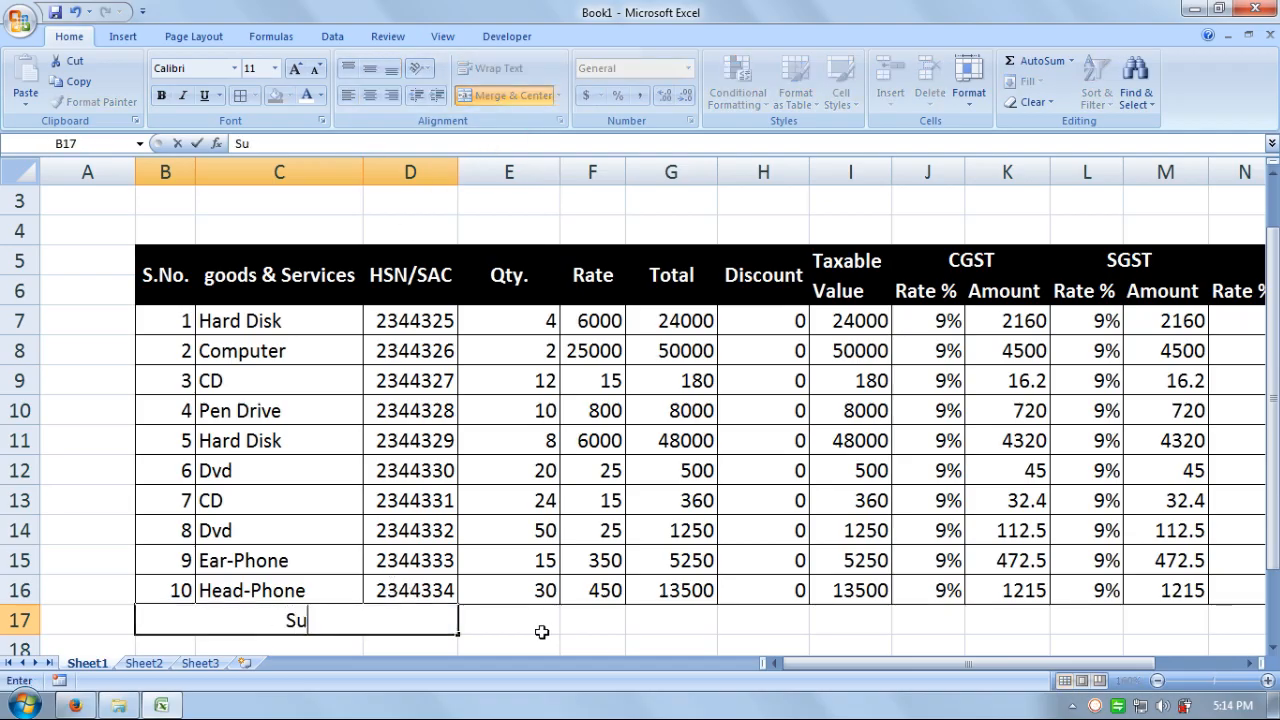
type("b-Total")
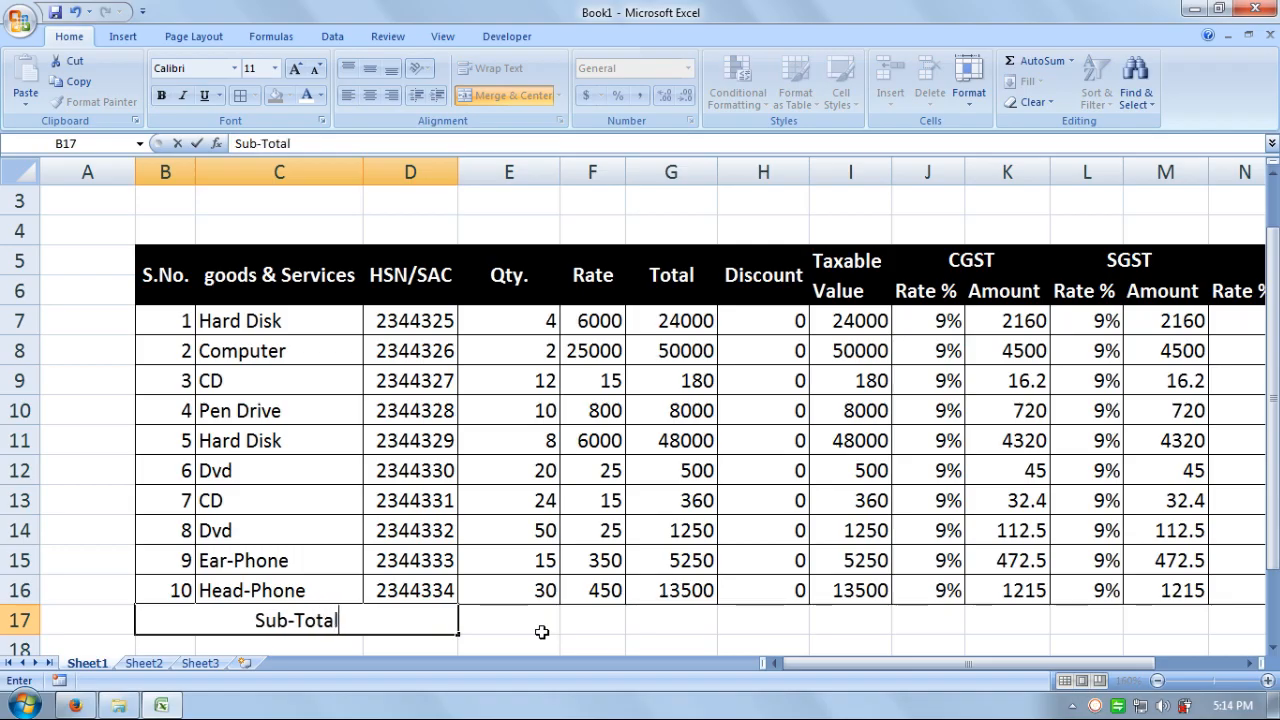
type(" :")
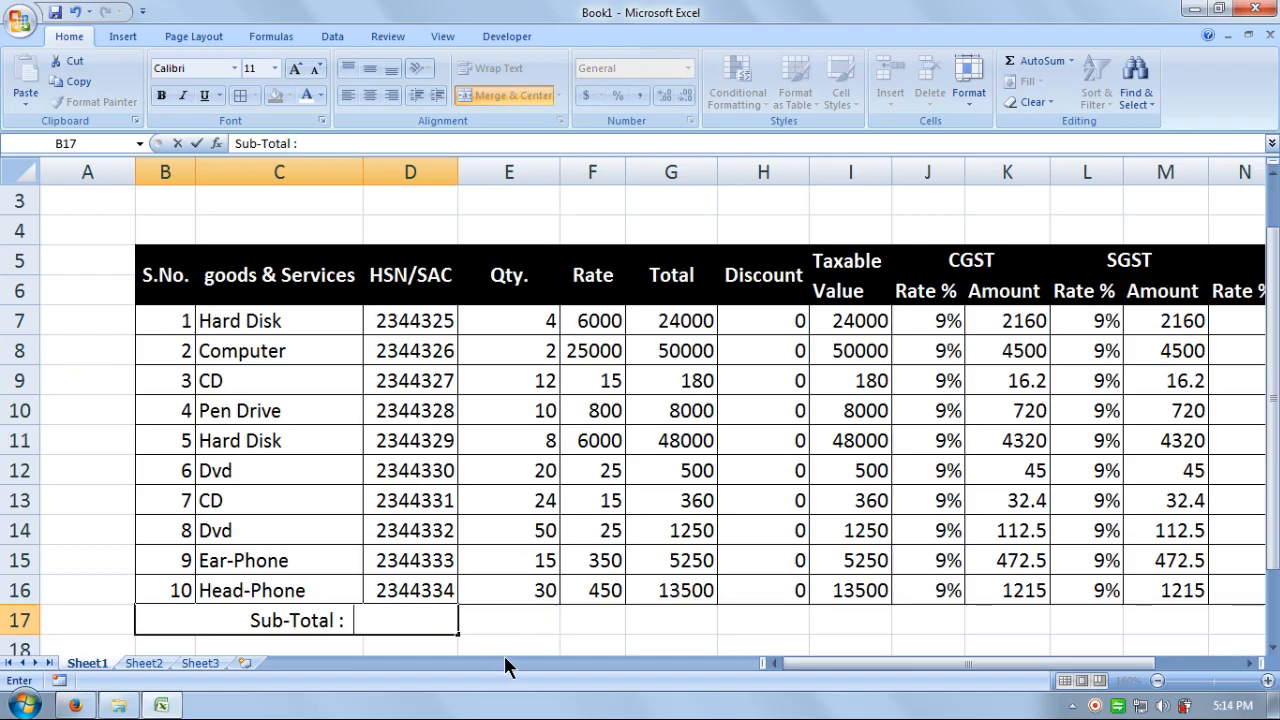
left_click(503, 643)
left_click(405, 631)
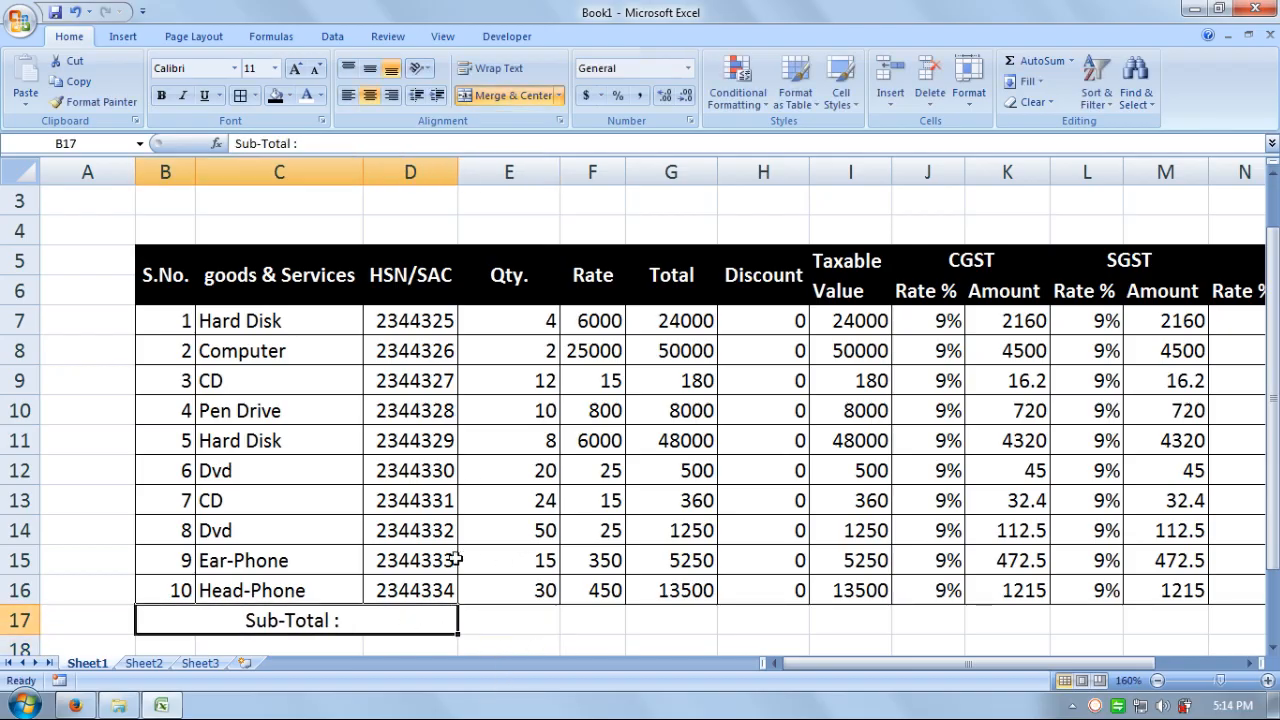
left_click(391, 96)
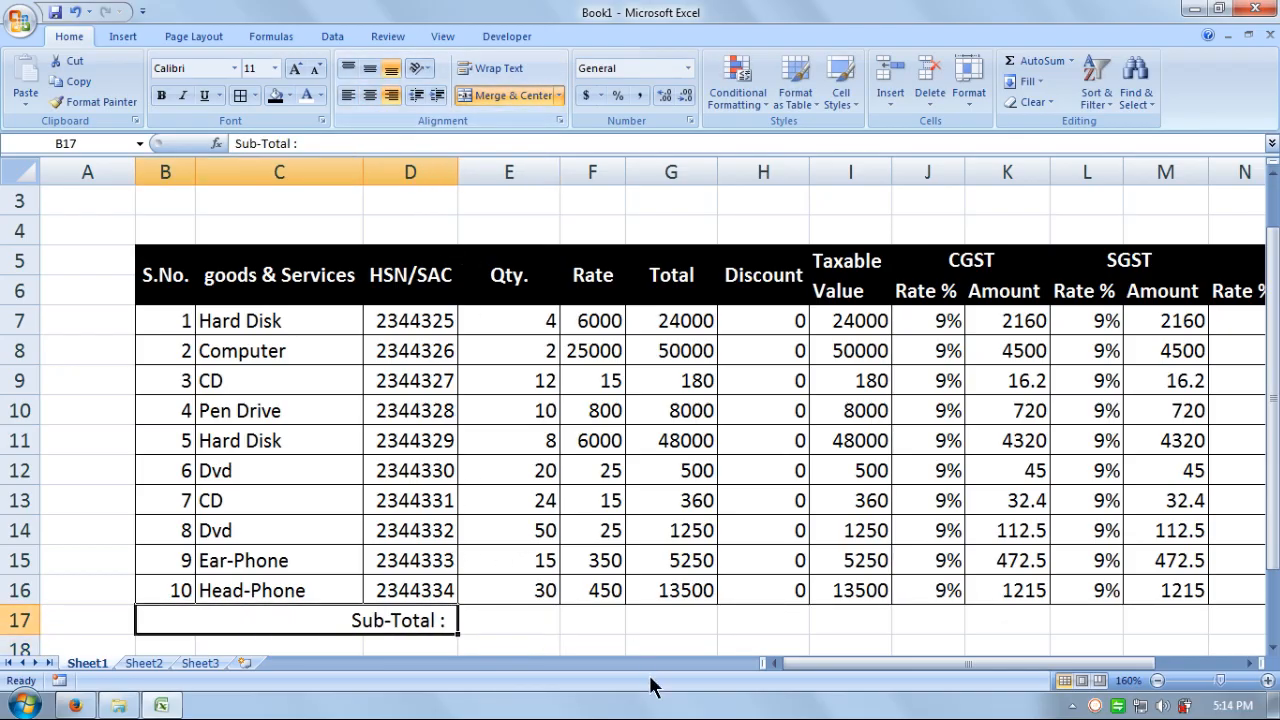
left_click_drag(528, 623, 935, 620)
left_click(156, 622)
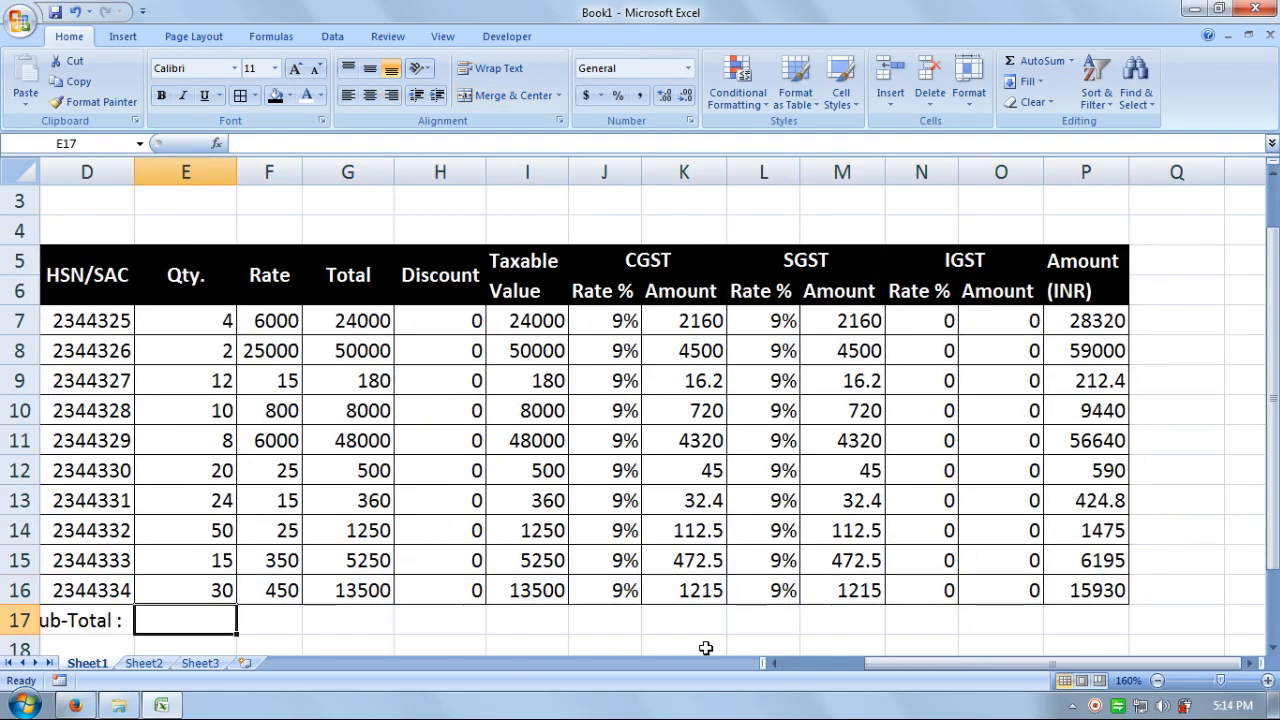
- Enter =SUM(E7:E16) in E17 for the Qty sub-total of 175
type("=su")
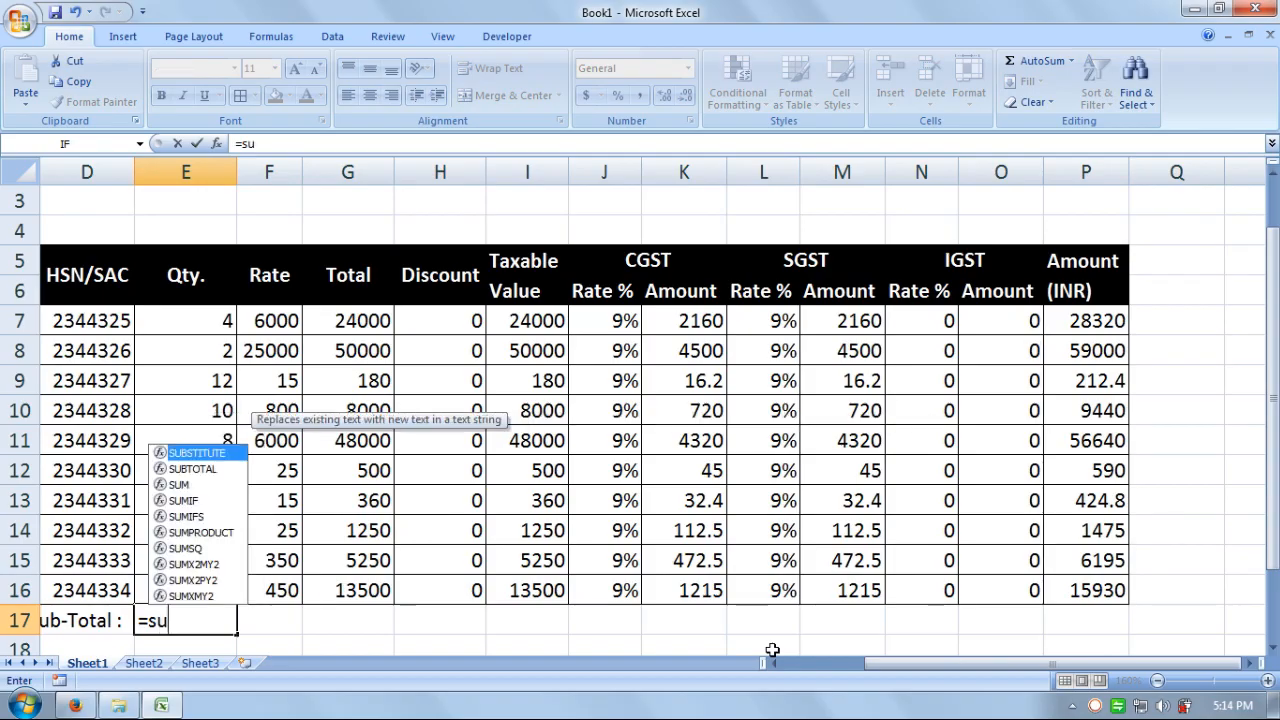
type("m(")
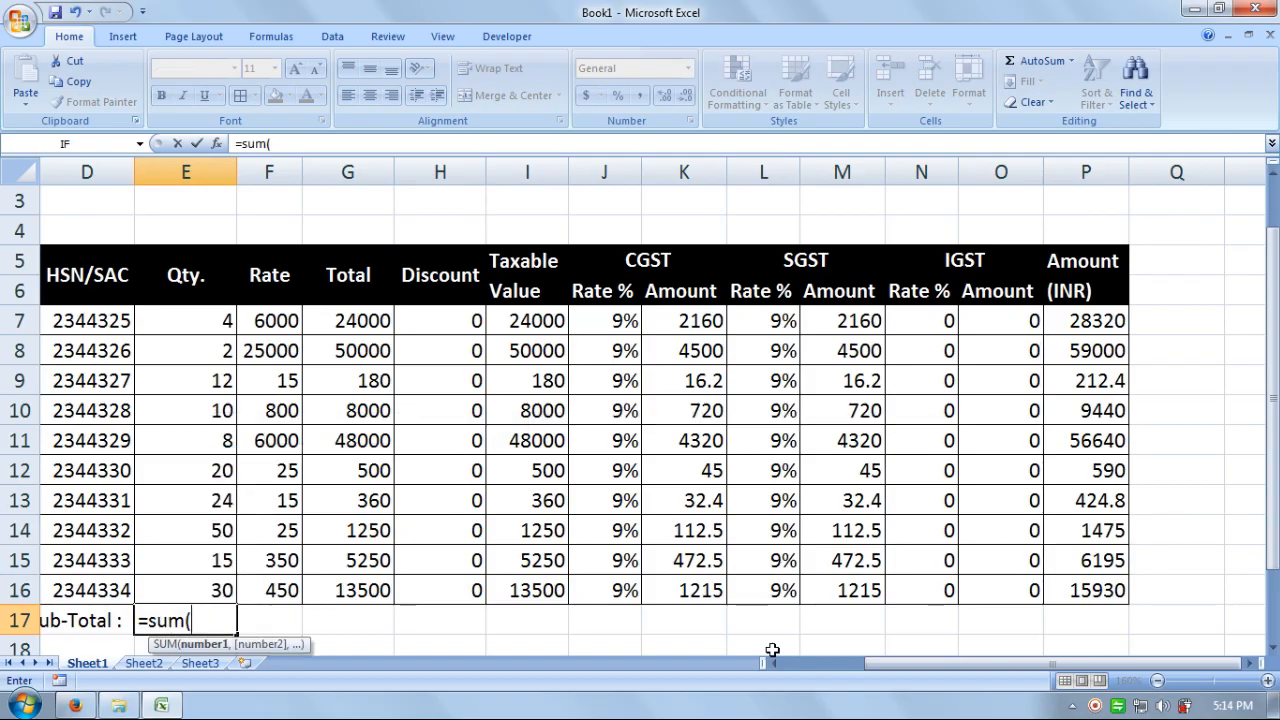
left_click_drag(227, 320, 224, 591)
type(")")
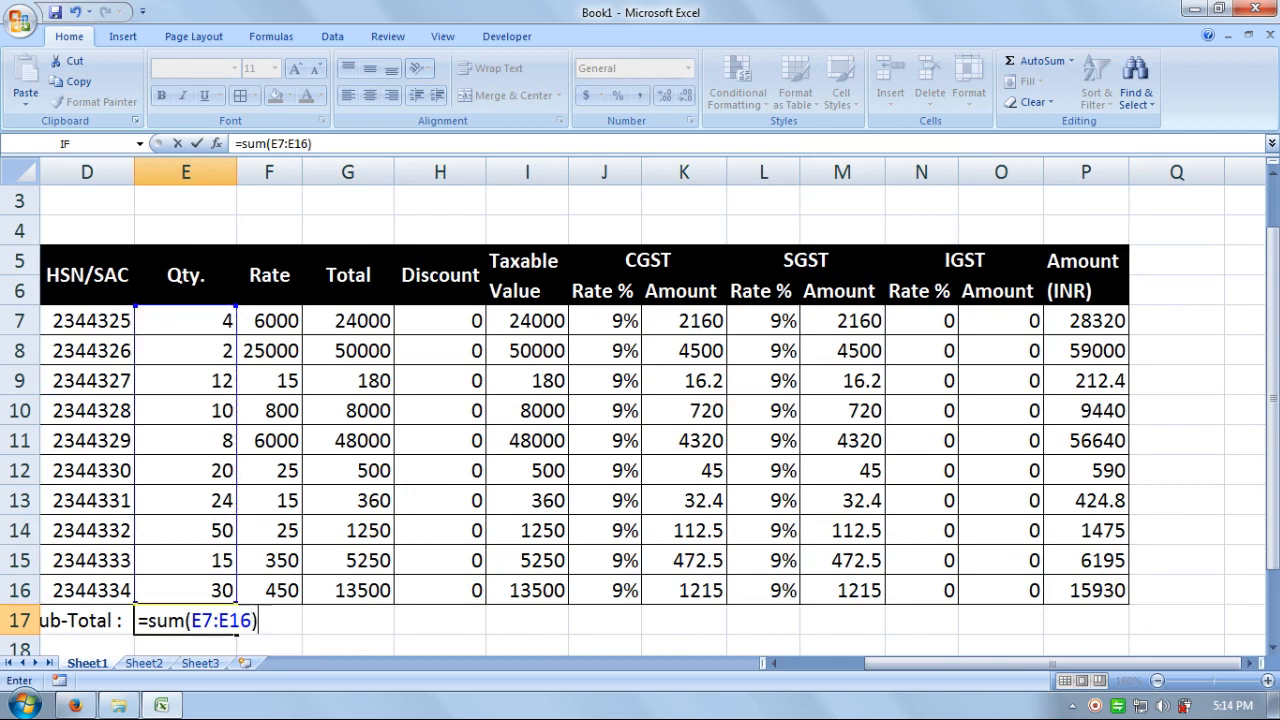
key("Return")
key("Right")
key("Up")
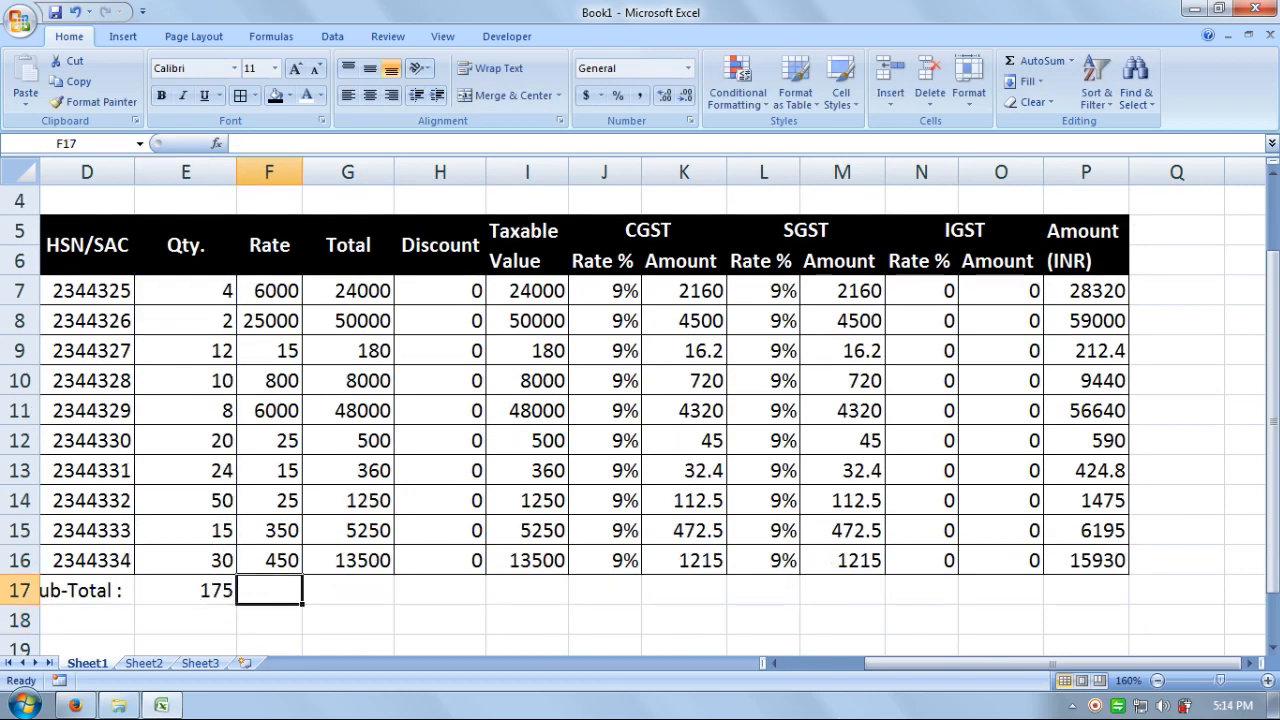
- Enter =SUM(F7:F16) in F17 and copy the sums across row 17 to P17
type("=sum")
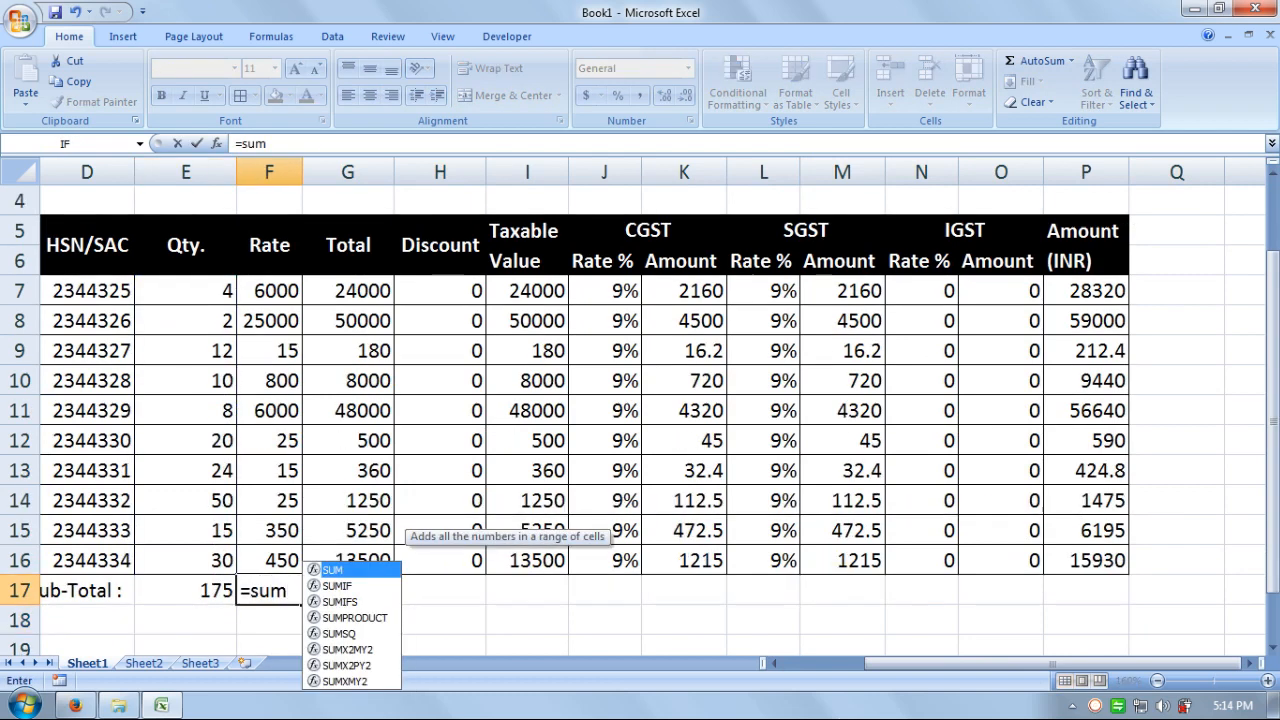
type("(")
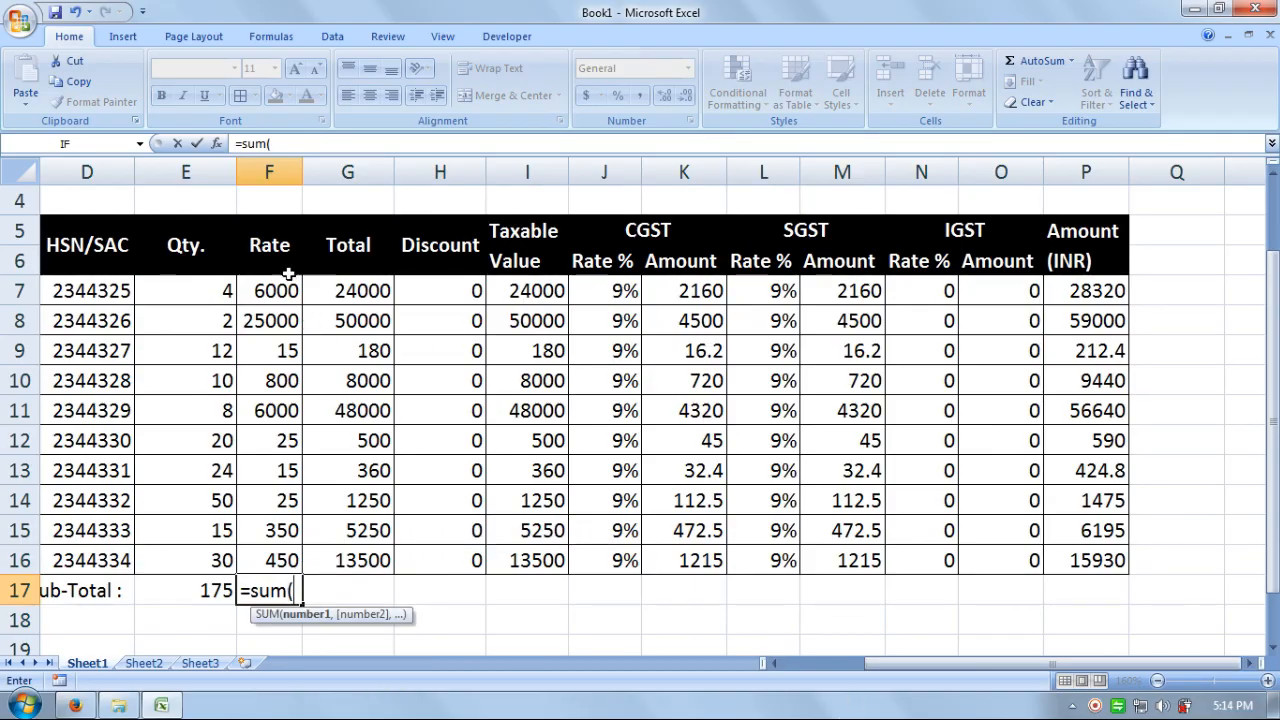
left_click_drag(288, 278, 301, 560)
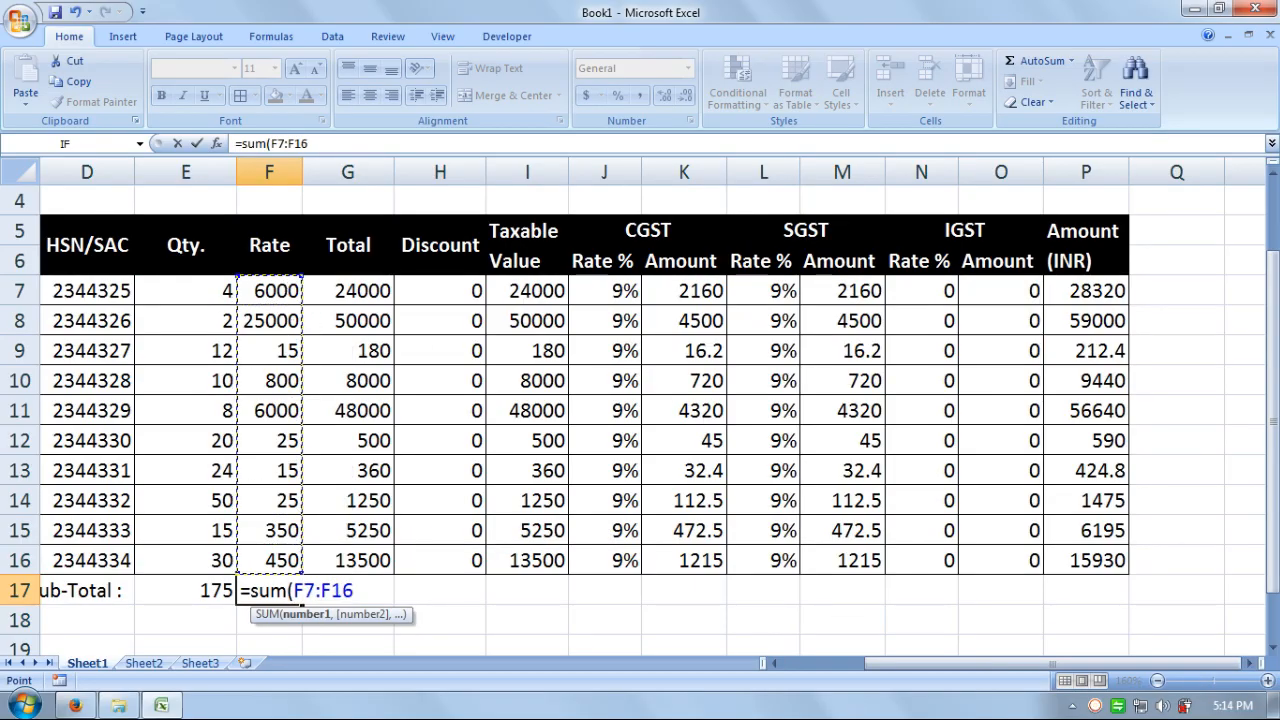
type(")")
key("Return")
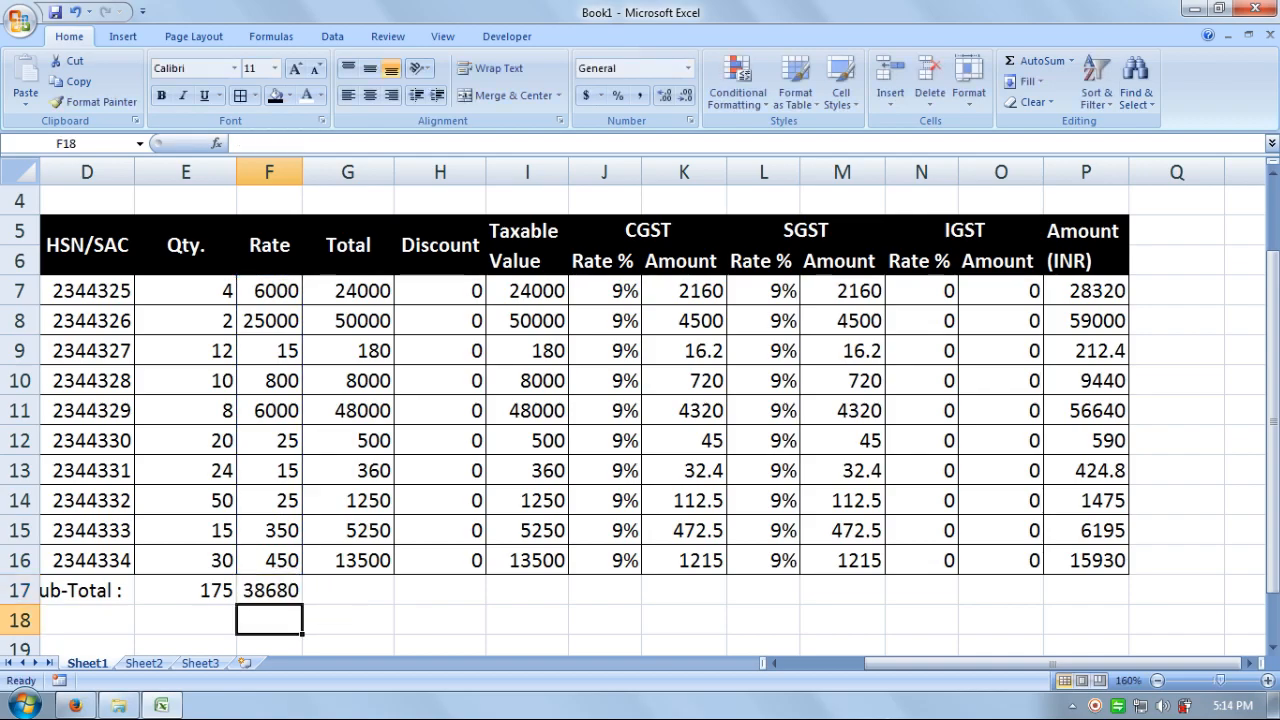
left_click_drag(226, 590, 286, 588)
- Apply All Borders to the Sub-Total row cells
left_click(842, 628)
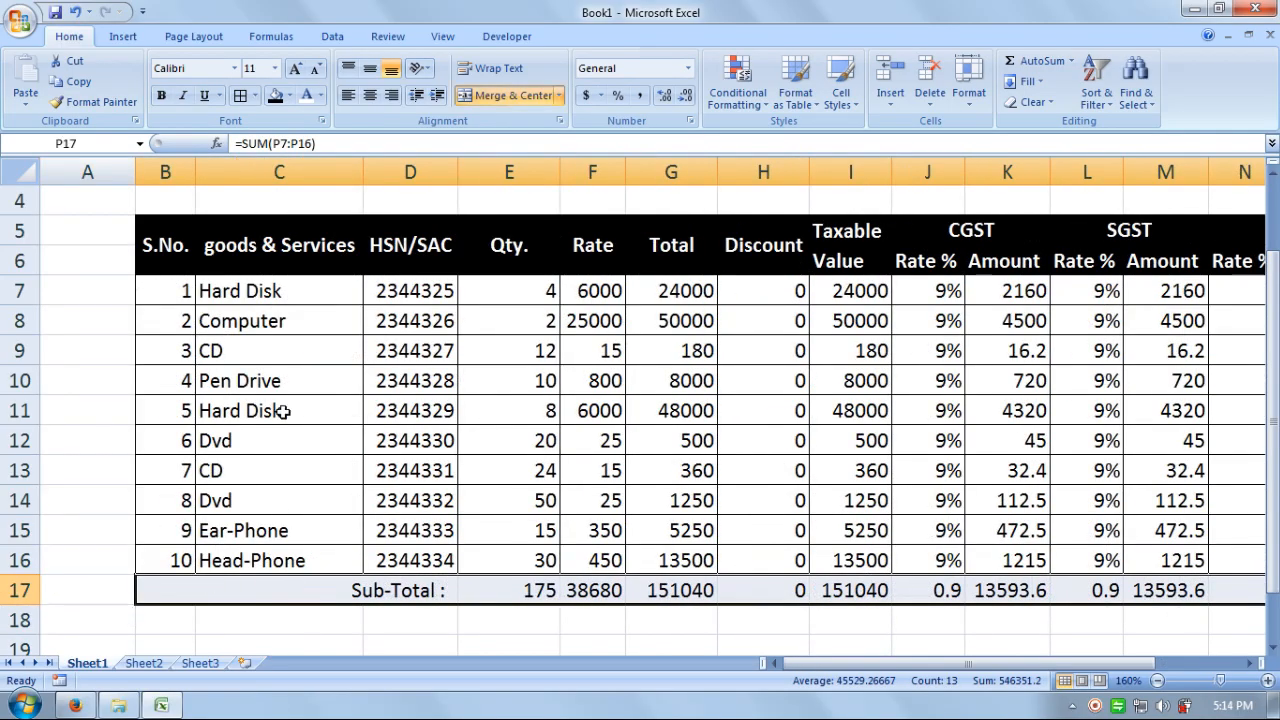
left_click(241, 95)
left_click(527, 635)
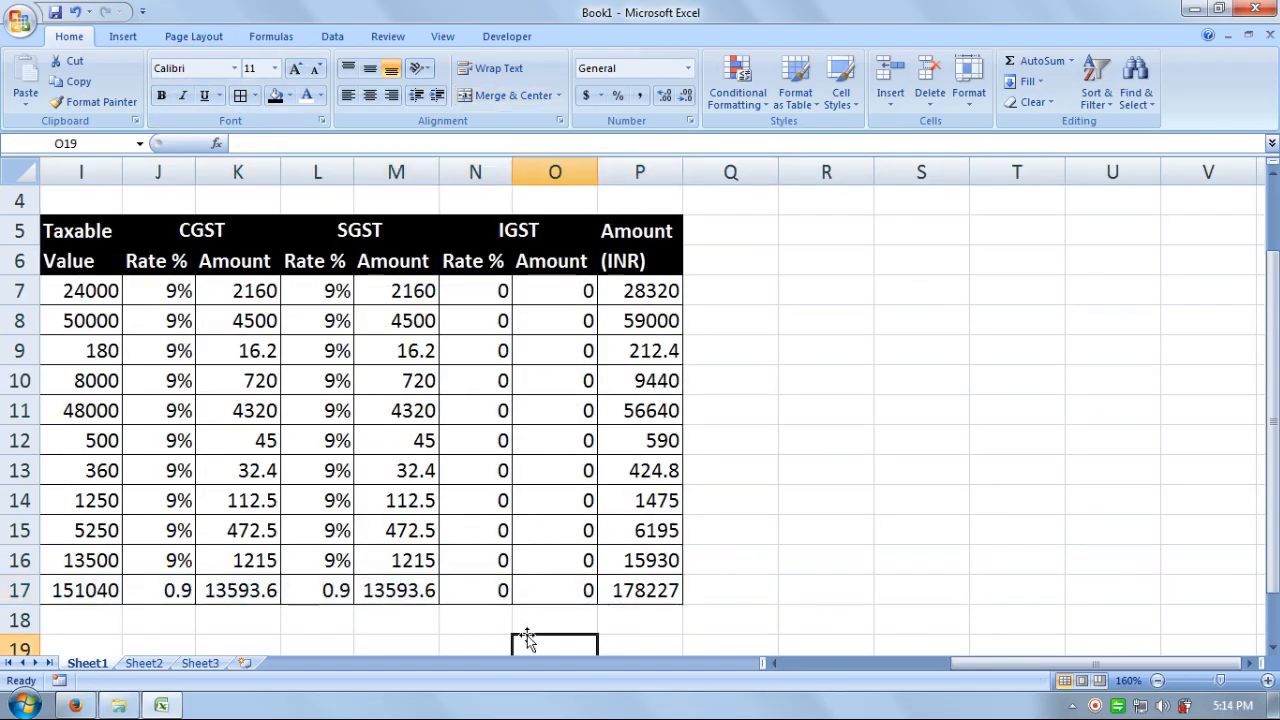
left_click_drag(989, 669, 849, 686)
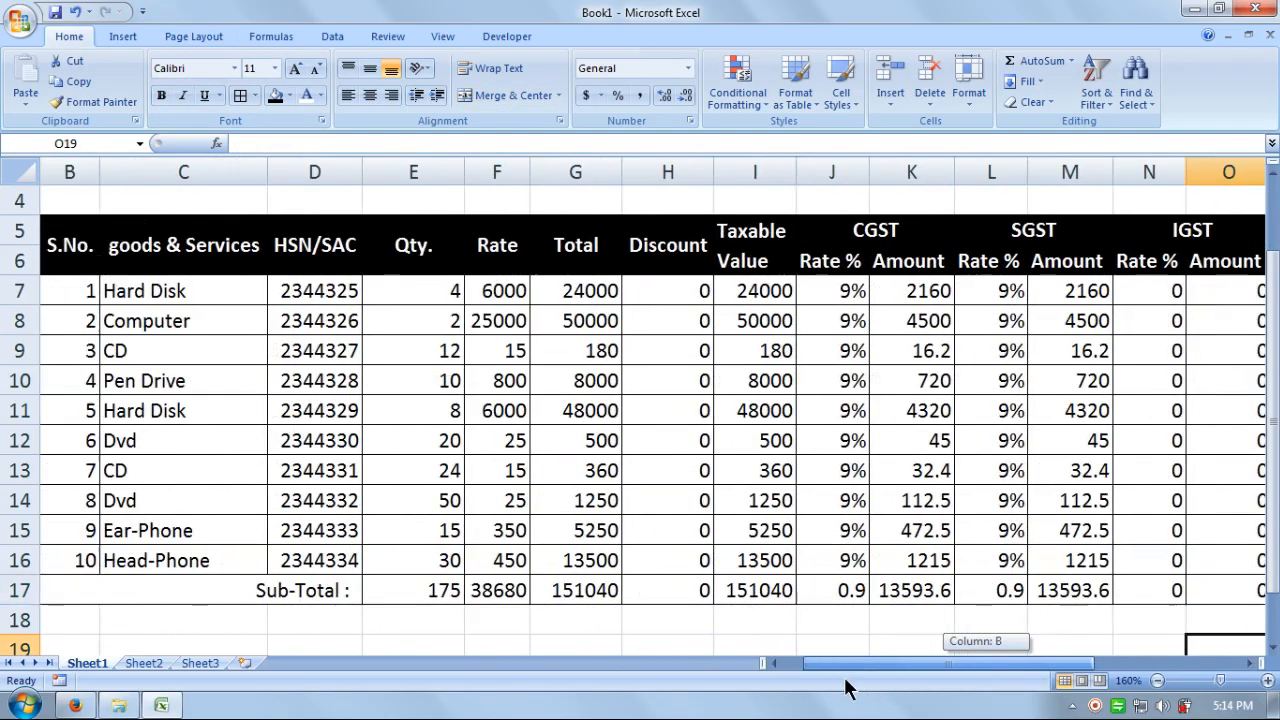
left_click_drag(90, 292, 216, 558)
- Bold the serial numbers, item names and the Sub-Total row
left_click(161, 95)
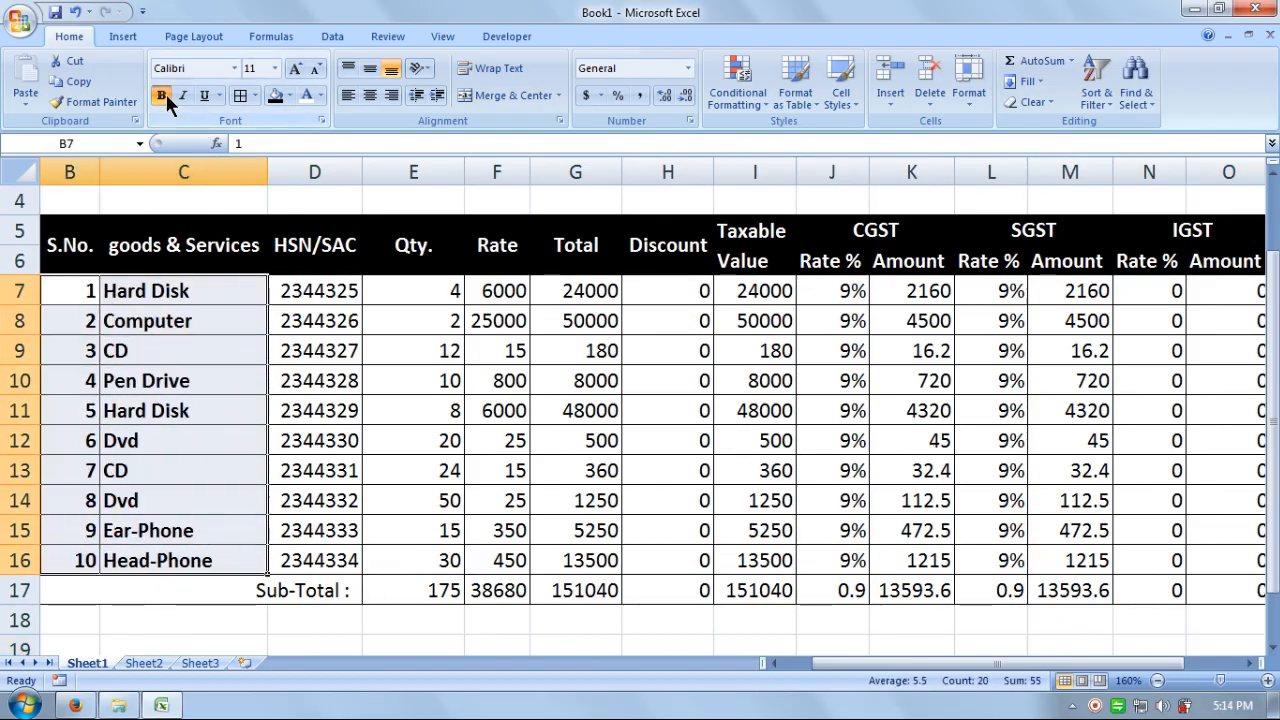
left_click_drag(335, 598, 1065, 590)
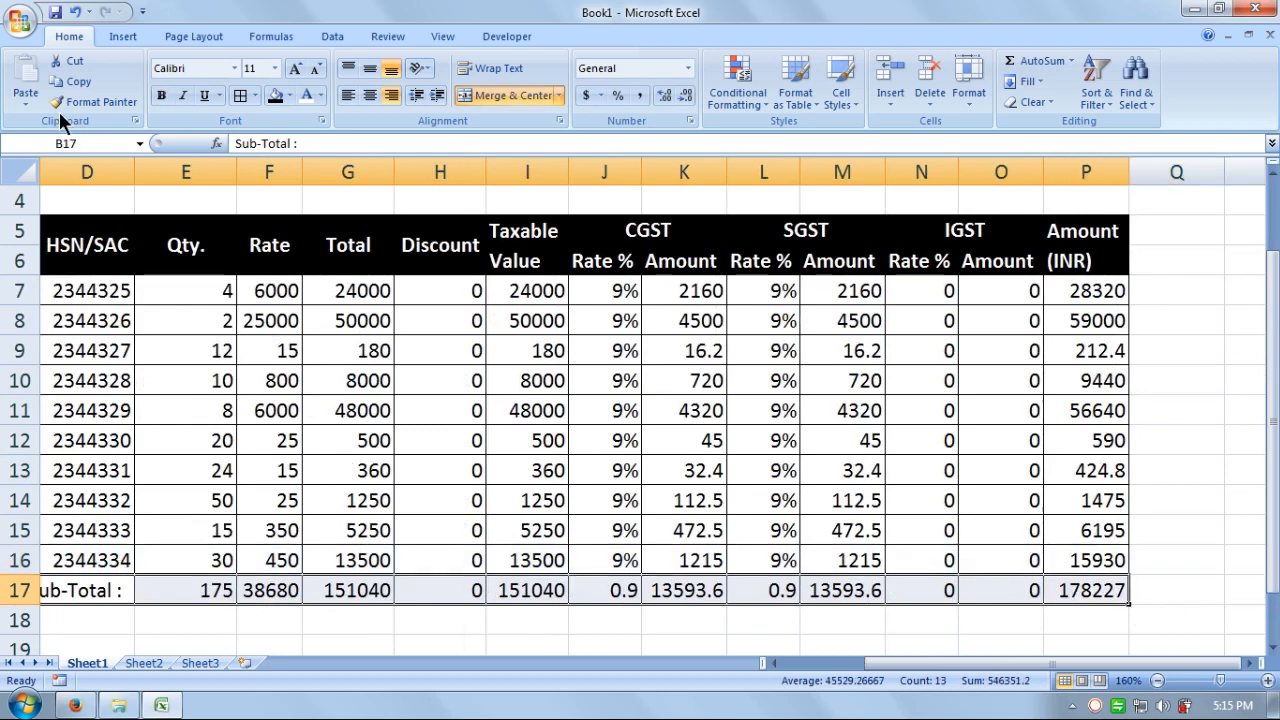
left_click(161, 96)
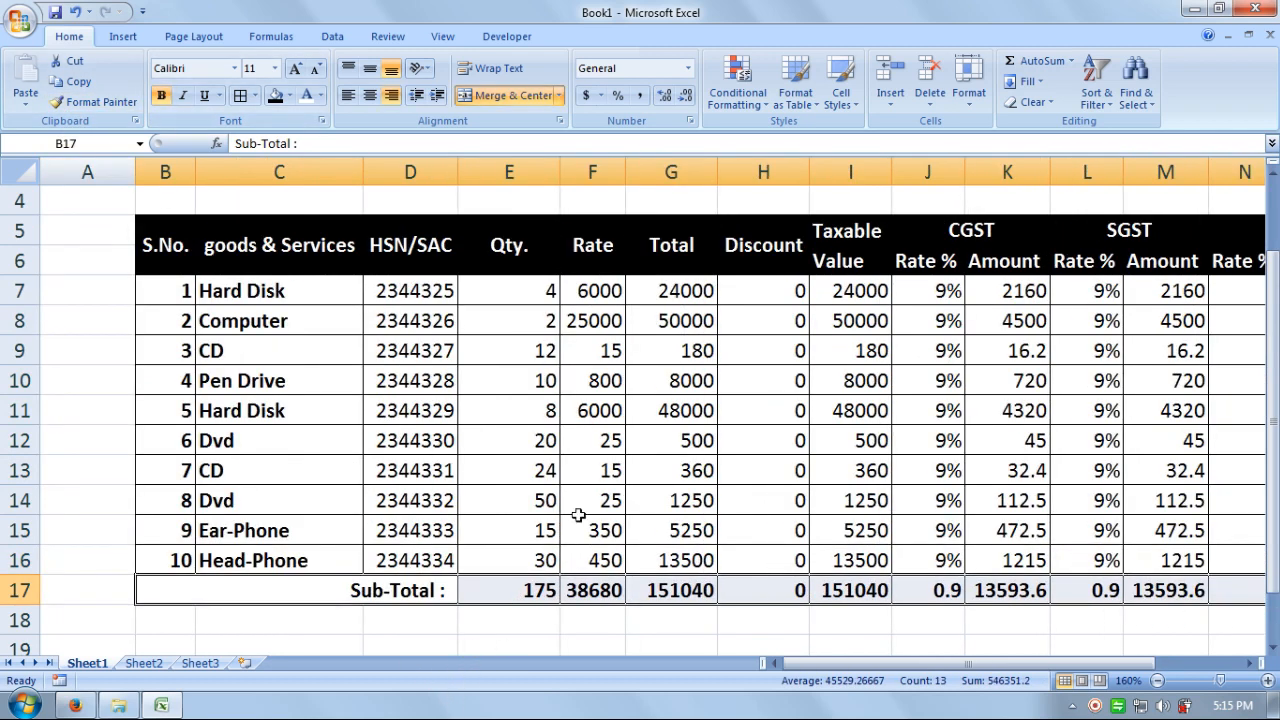
left_click(564, 458)
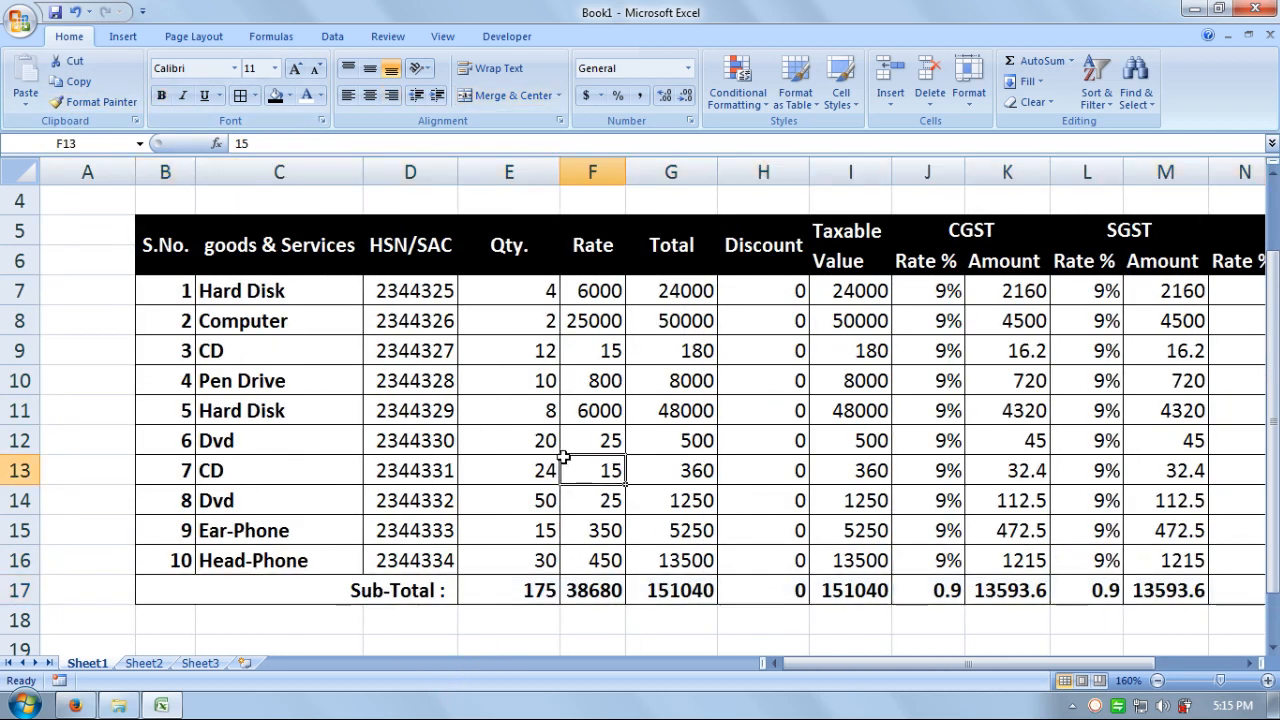
- Change the C5 header from 'goods & Services' to 'Goods & Services'
left_click(232, 248)
left_click(241, 143)
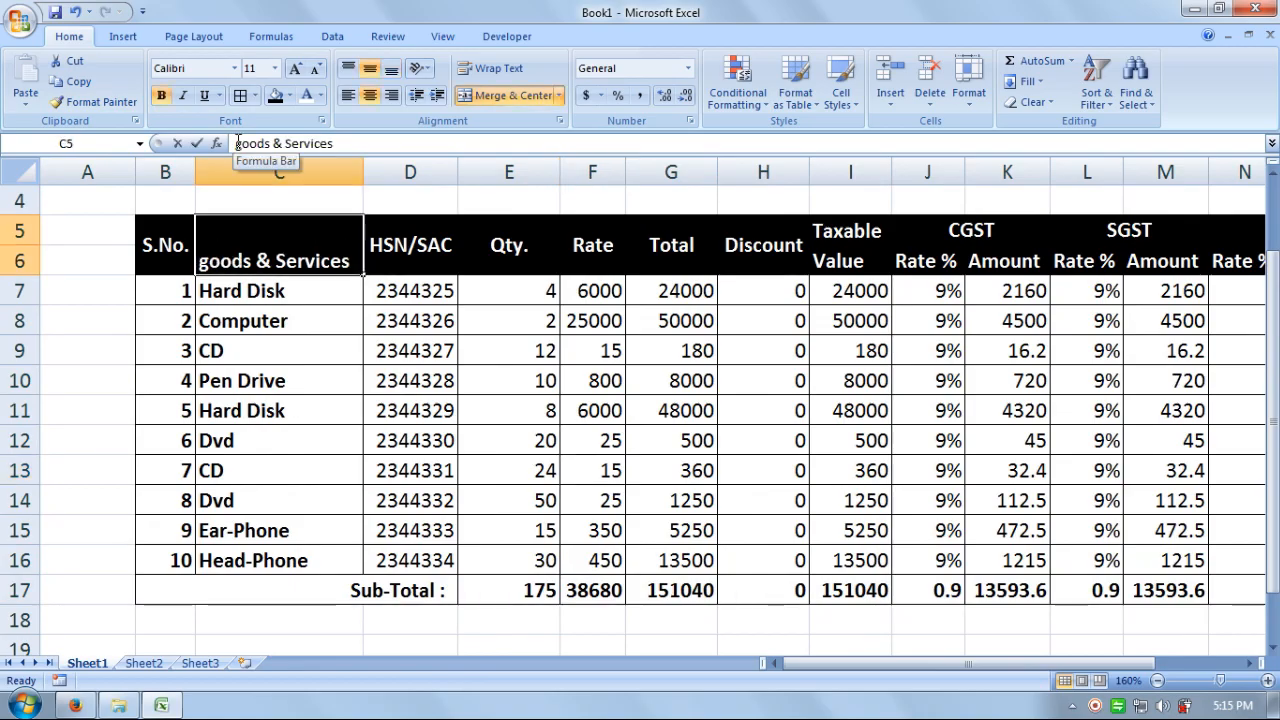
key("Delete")
type("G")
left_click(396, 355)
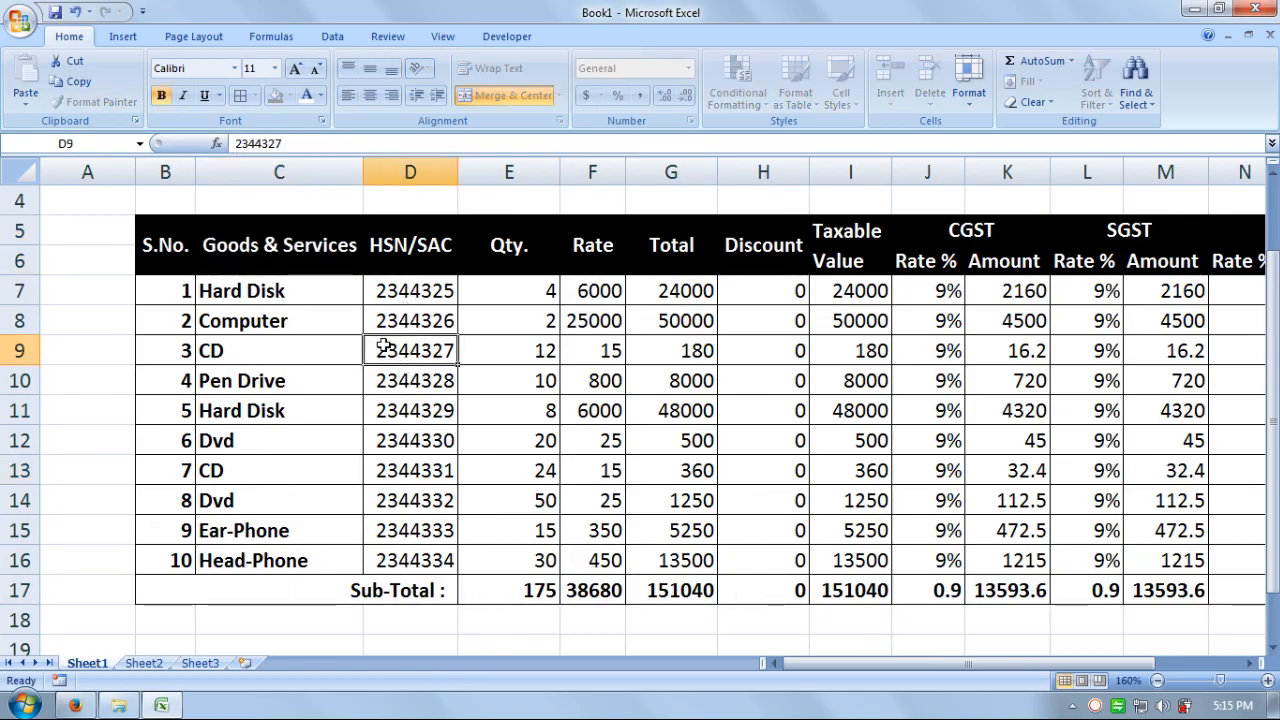
left_click(668, 431)
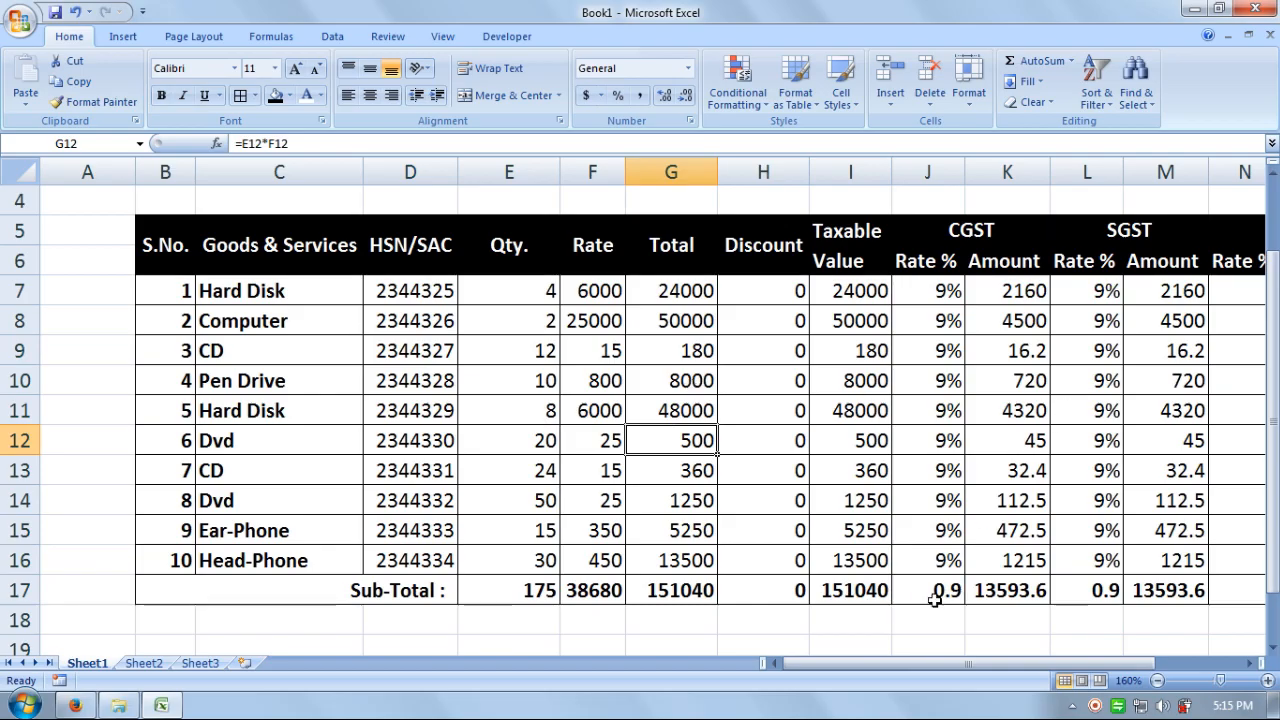
left_click_drag(863, 663, 932, 683)
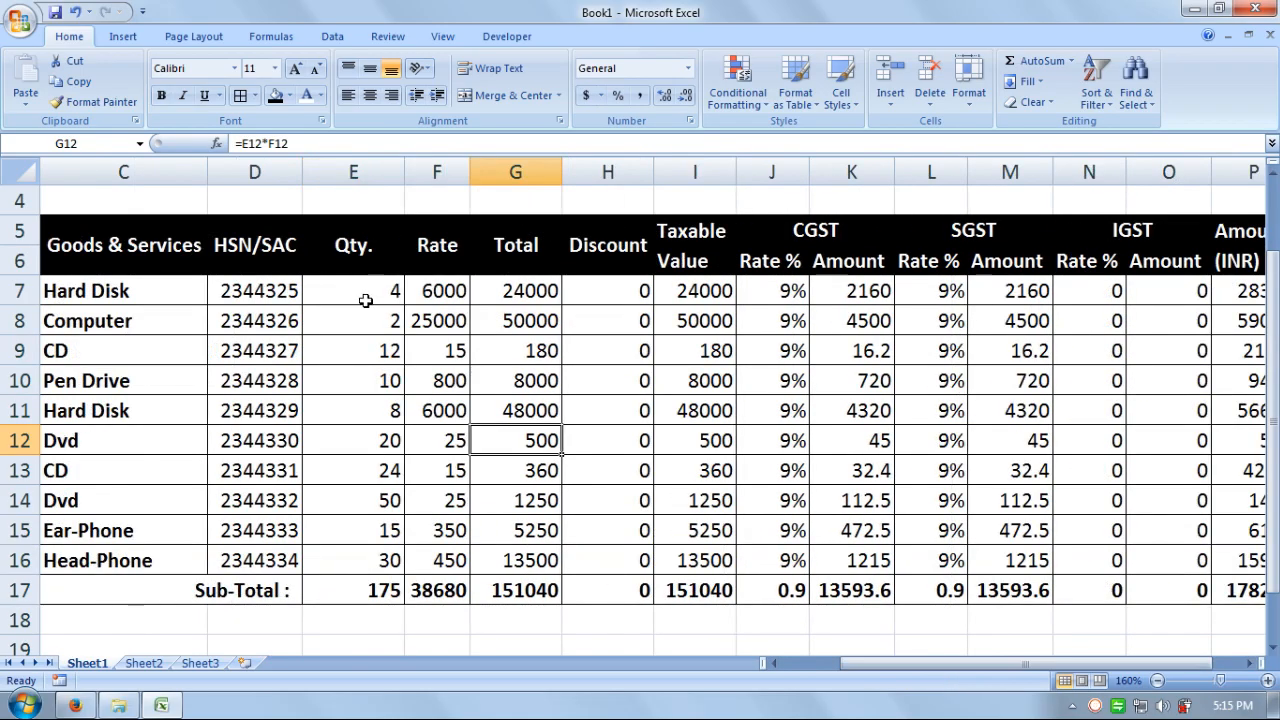
left_click_drag(437, 297, 525, 550)
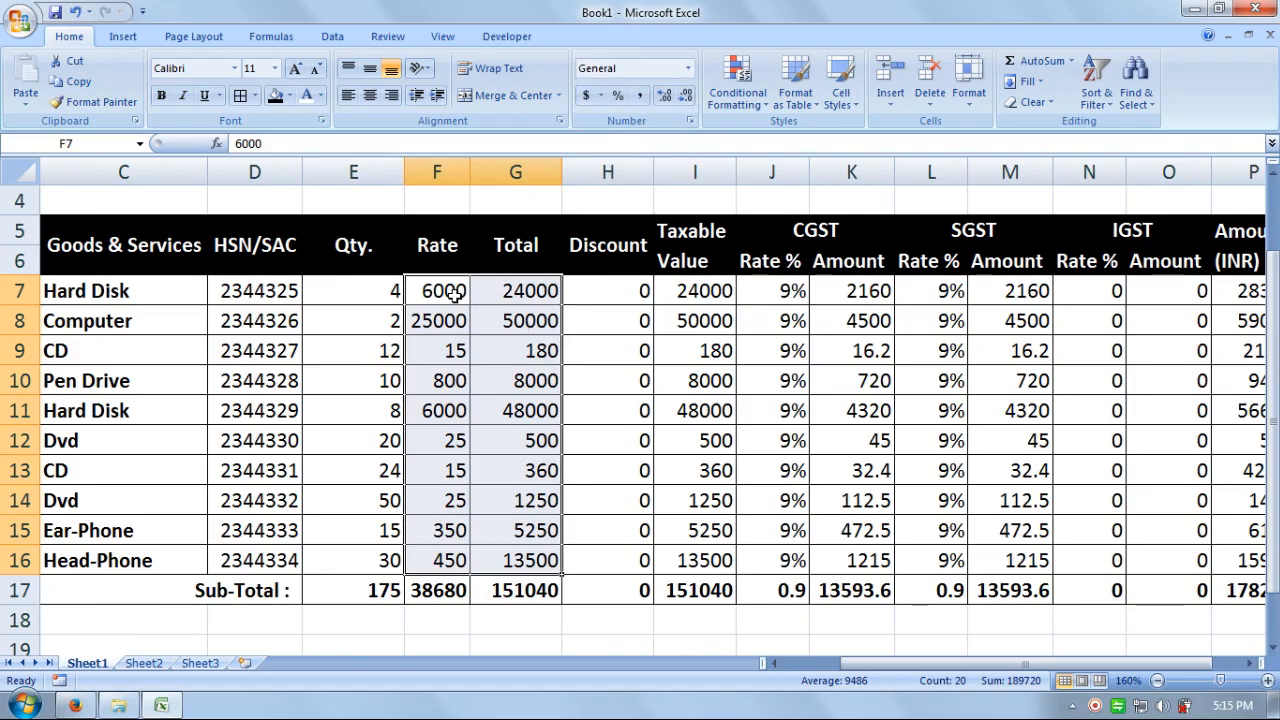
- Format F7:K17 as Rs. English (India) accounting amounts with two decimals, and autofit the Total column
left_click_drag(454, 291, 1097, 594)
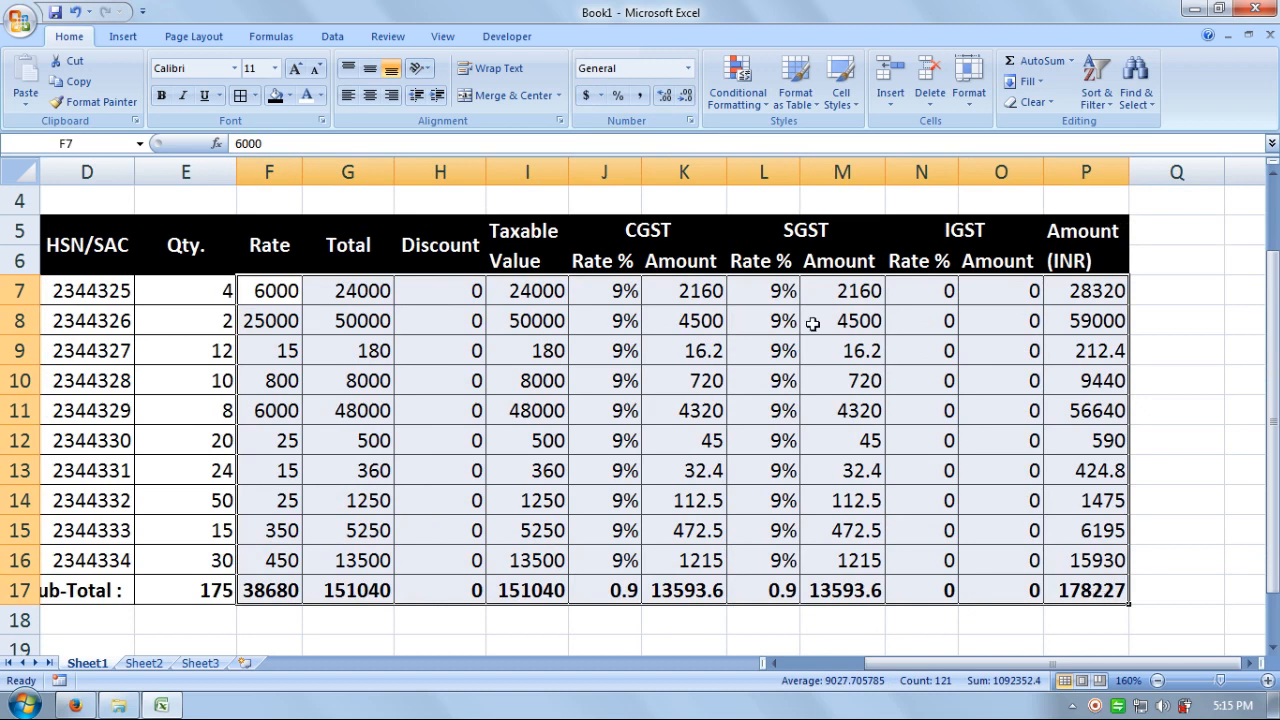
left_click(601, 95)
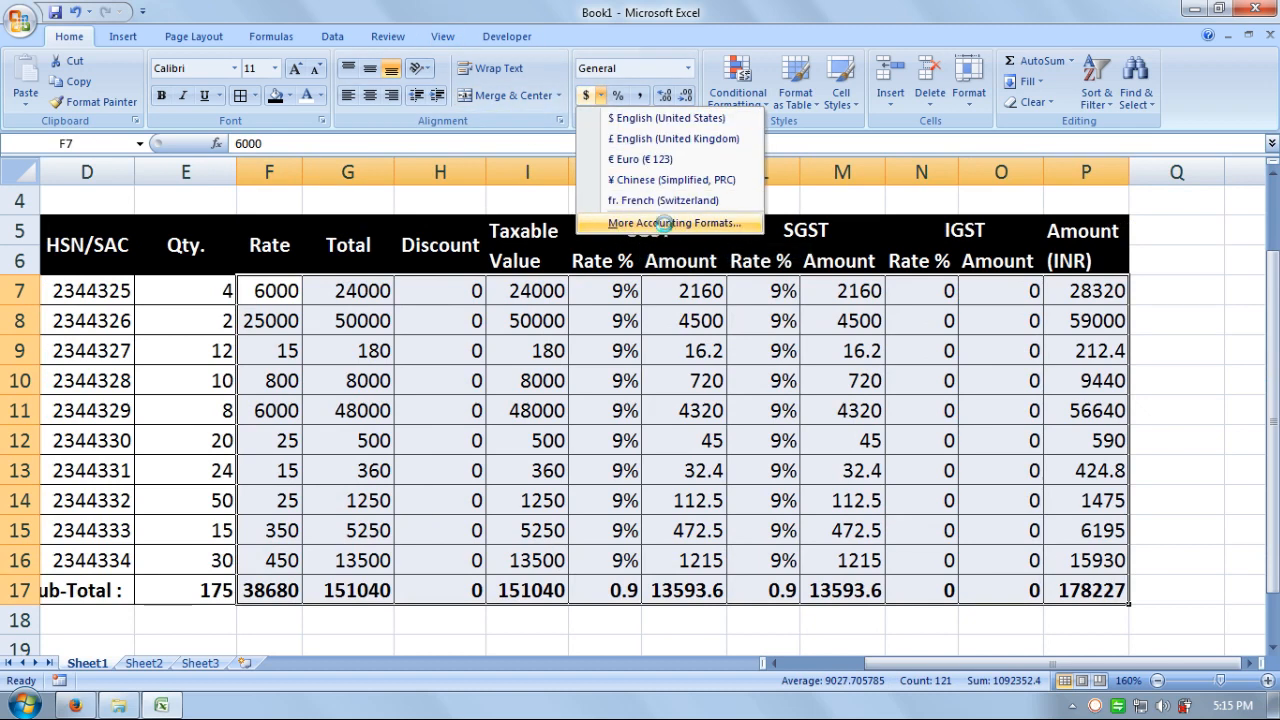
left_click(660, 224)
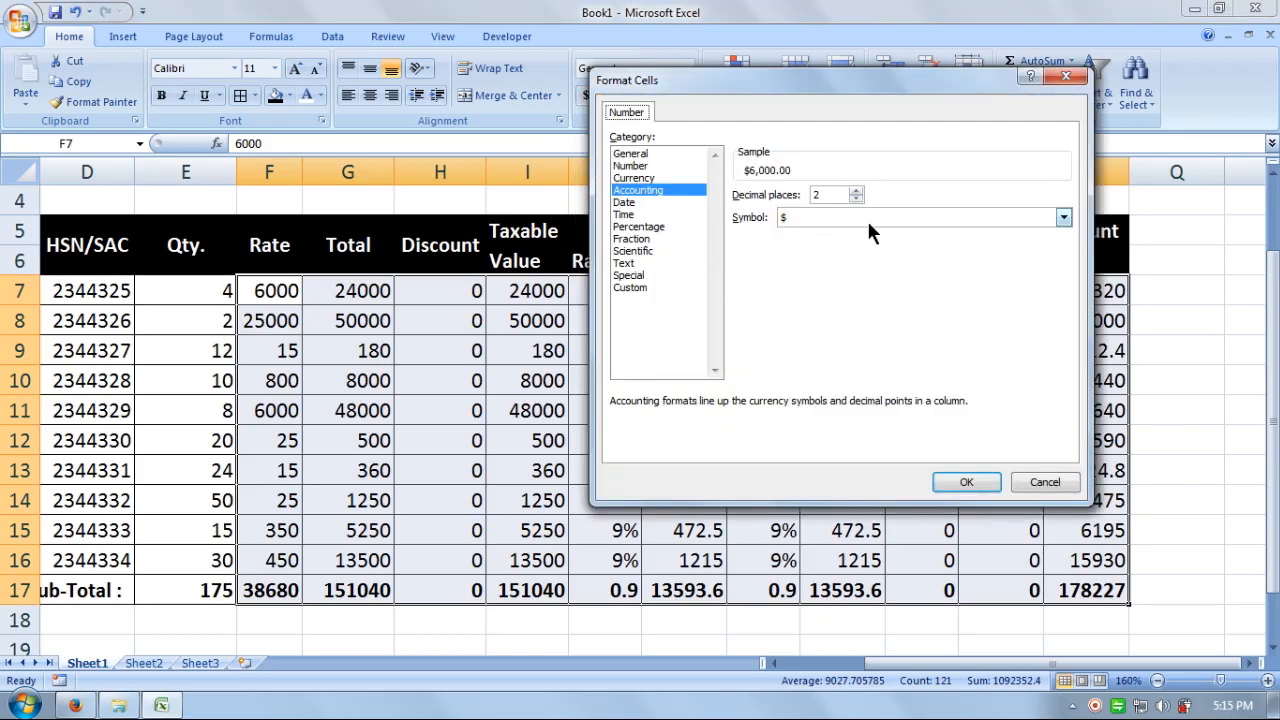
left_click(880, 217)
left_click_drag(1060, 291, 1063, 291)
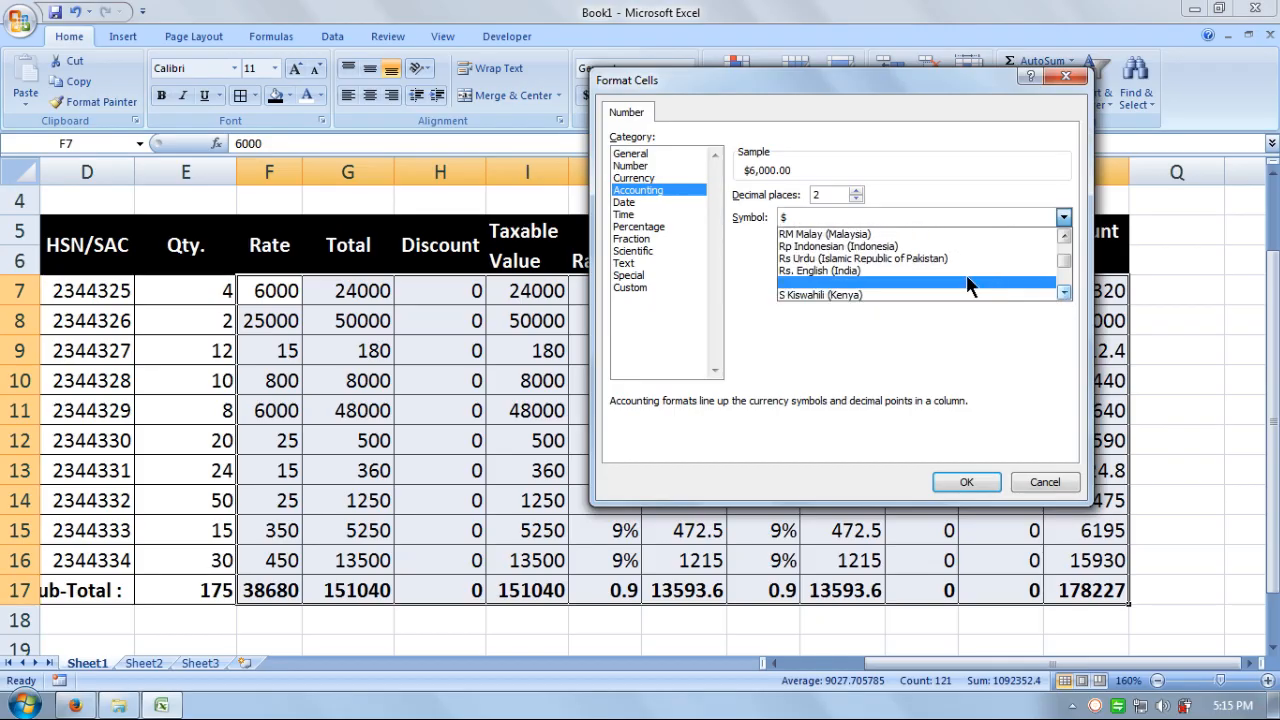
left_click(827, 271)
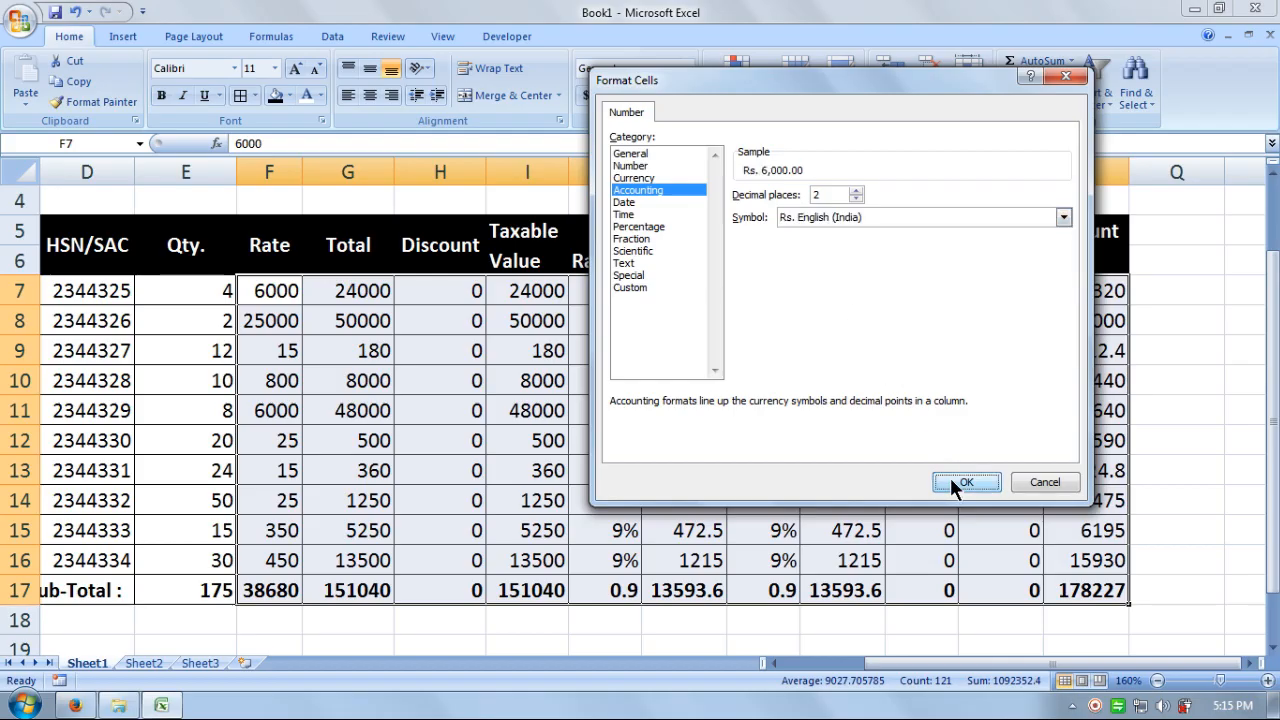
left_click(953, 482)
double_click(466, 173)
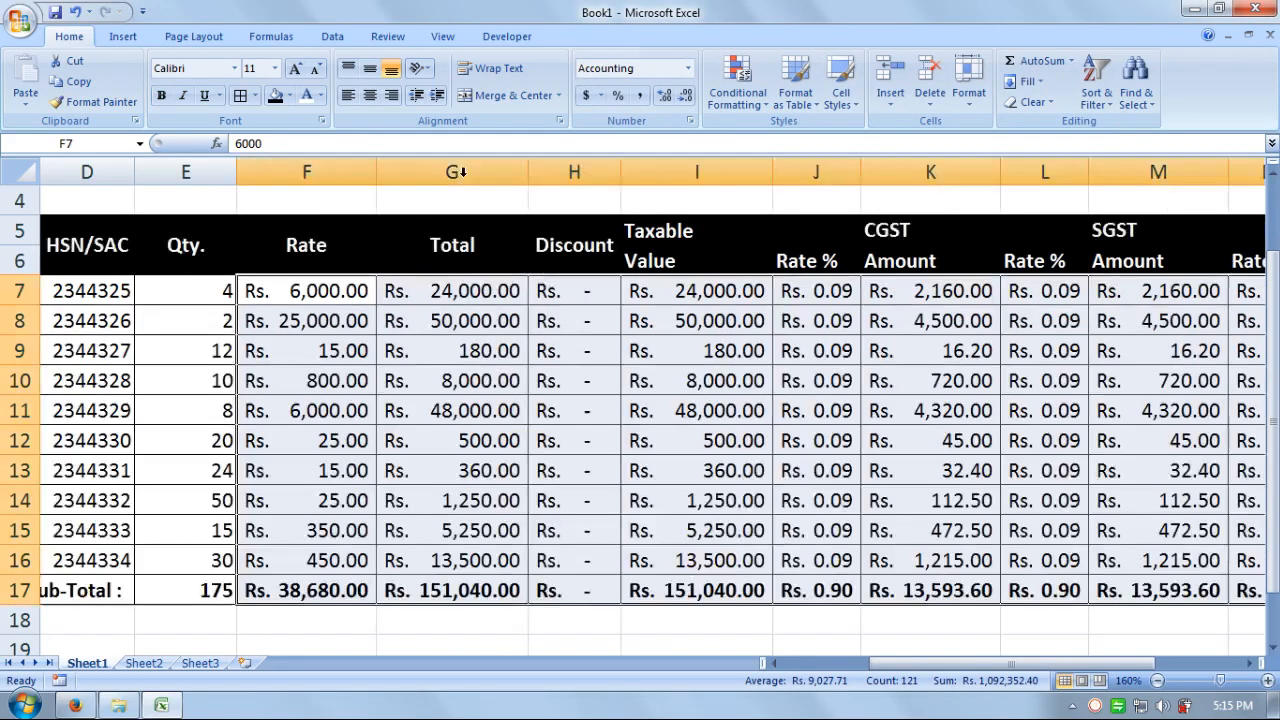
- Show the SGST rates in L7:L17 as whole percentages with no decimals
left_click(752, 468)
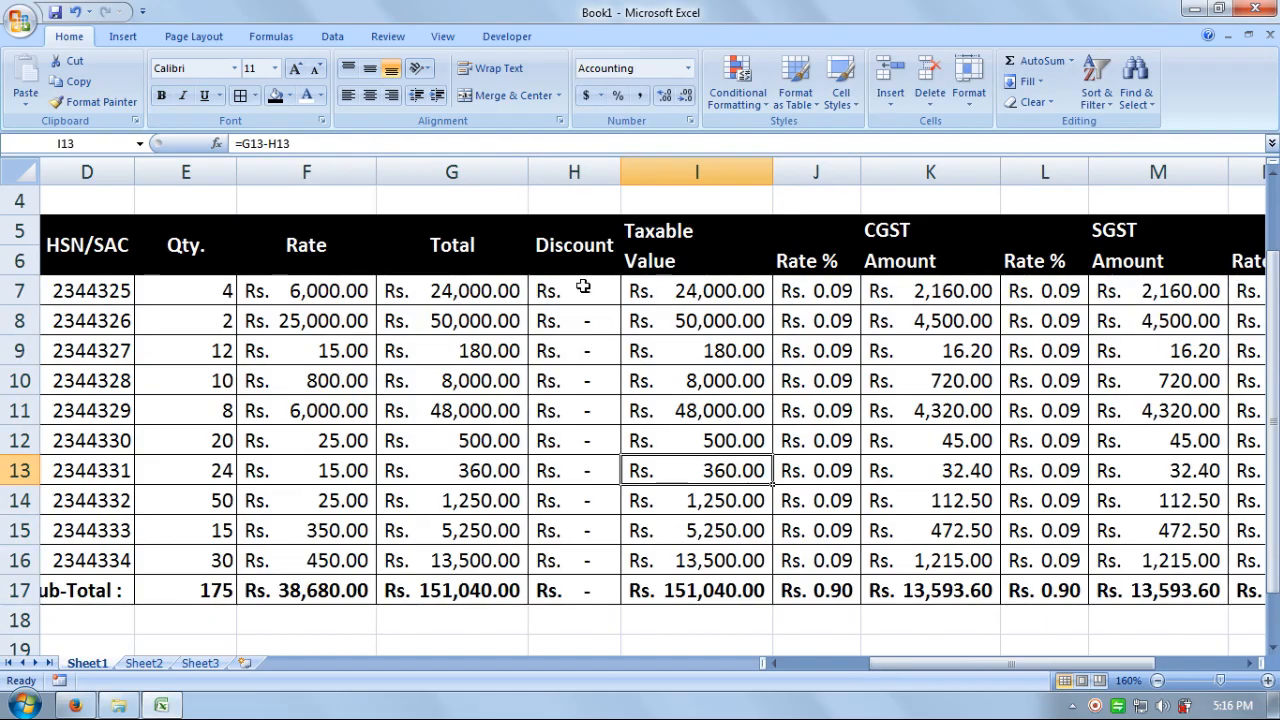
left_click_drag(580, 290, 591, 592)
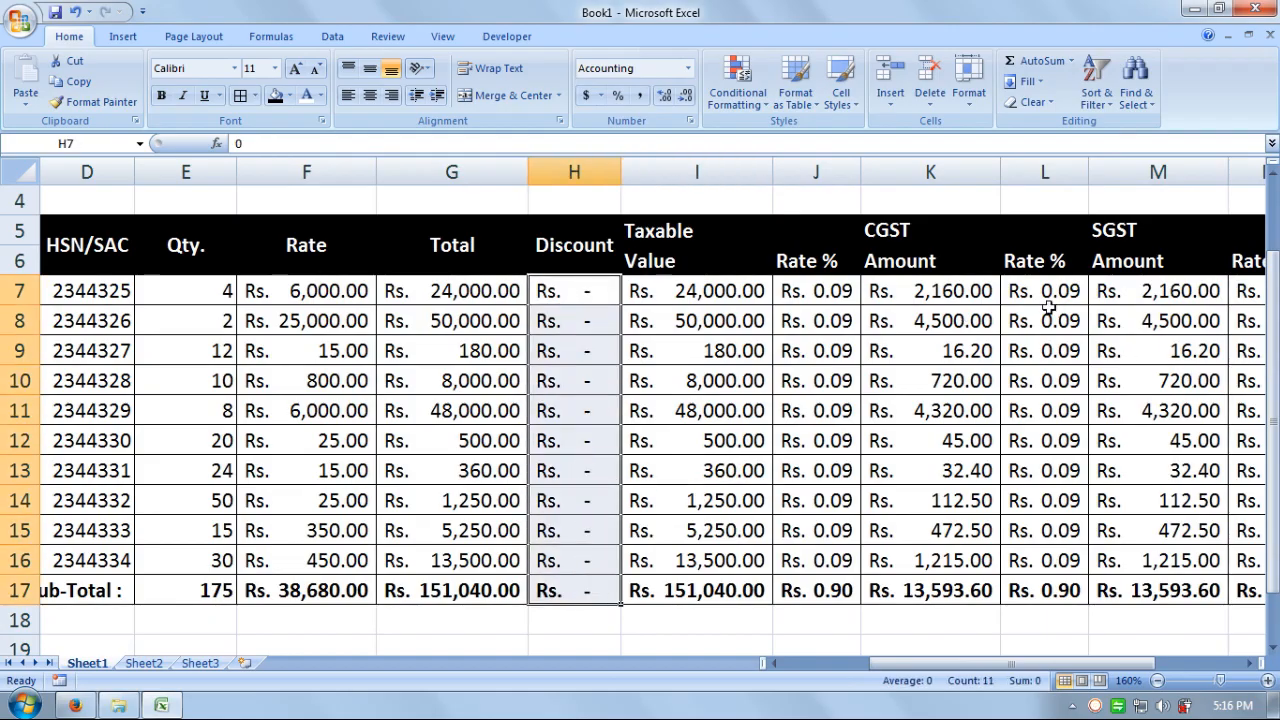
left_click_drag(1040, 663, 1125, 663)
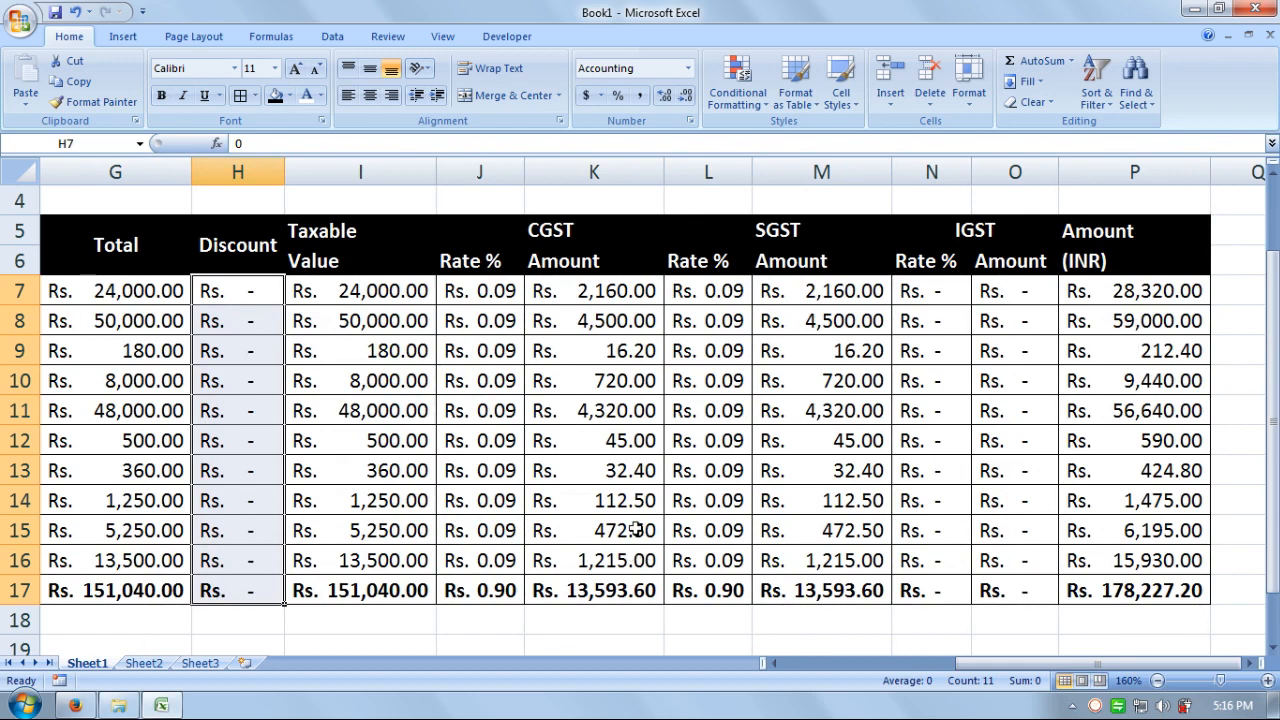
left_click_drag(1127, 596, 30, 612)
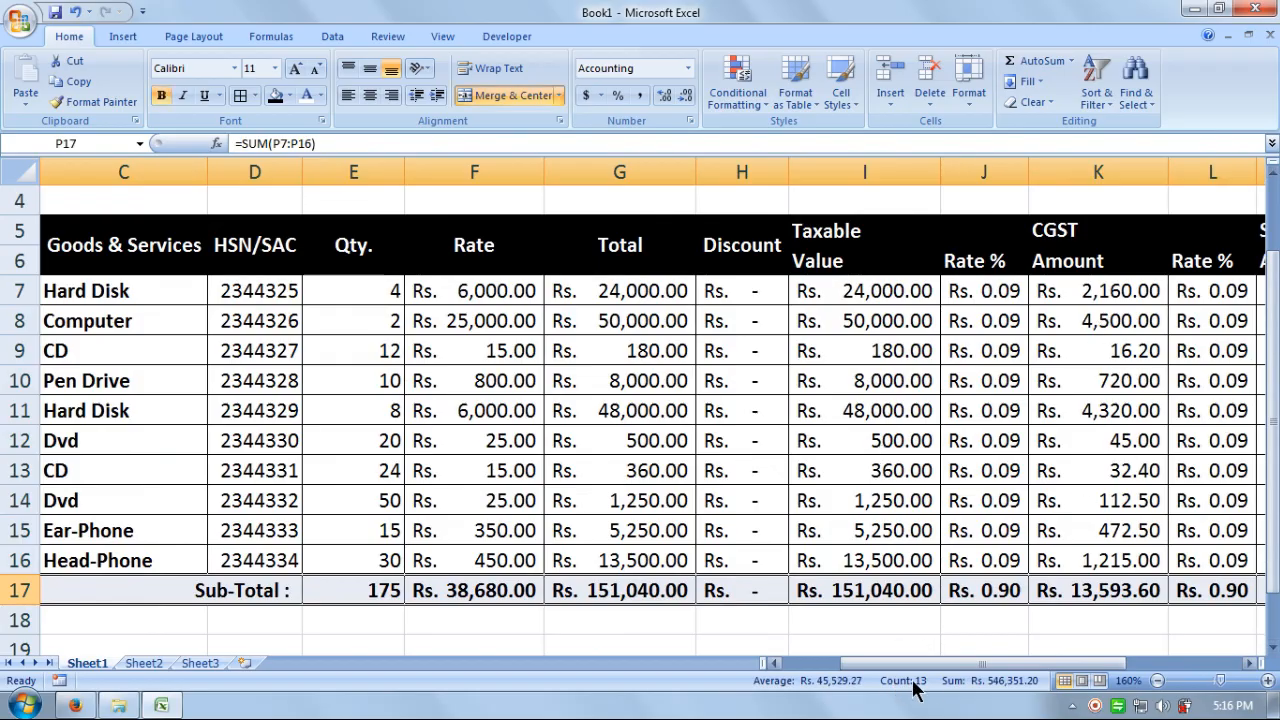
left_click_drag(907, 664, 1022, 677)
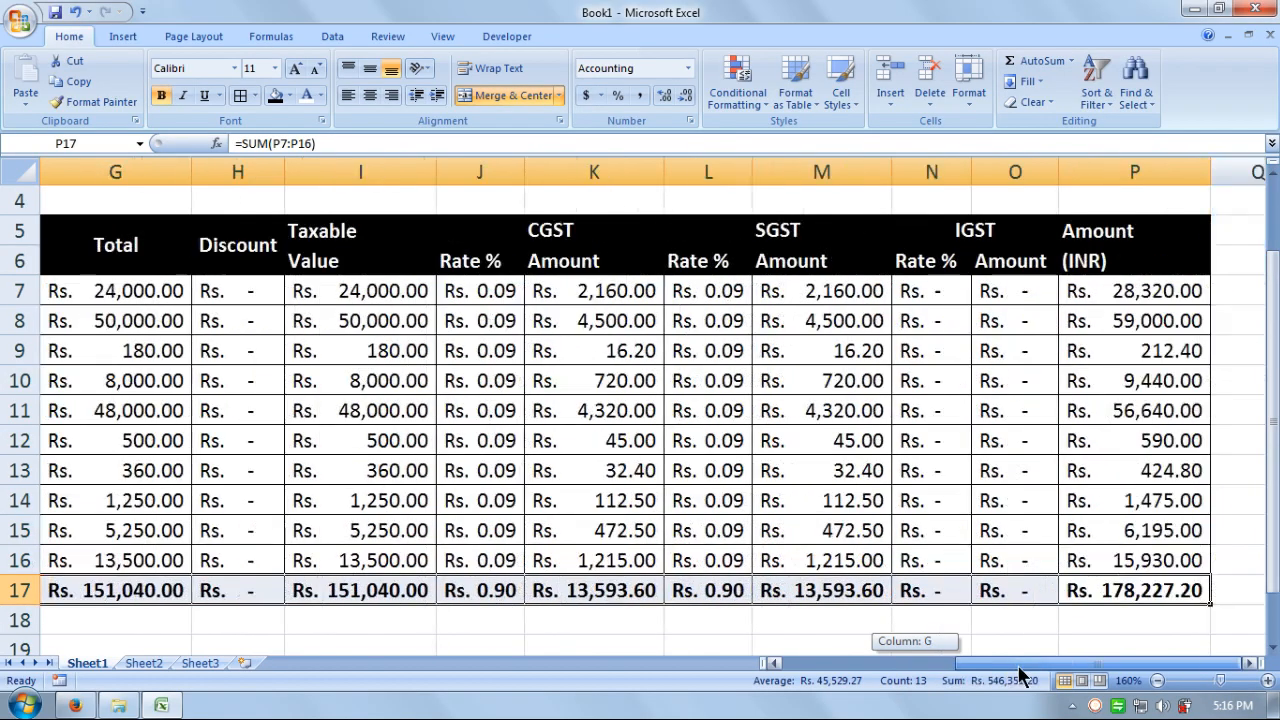
left_click(933, 298)
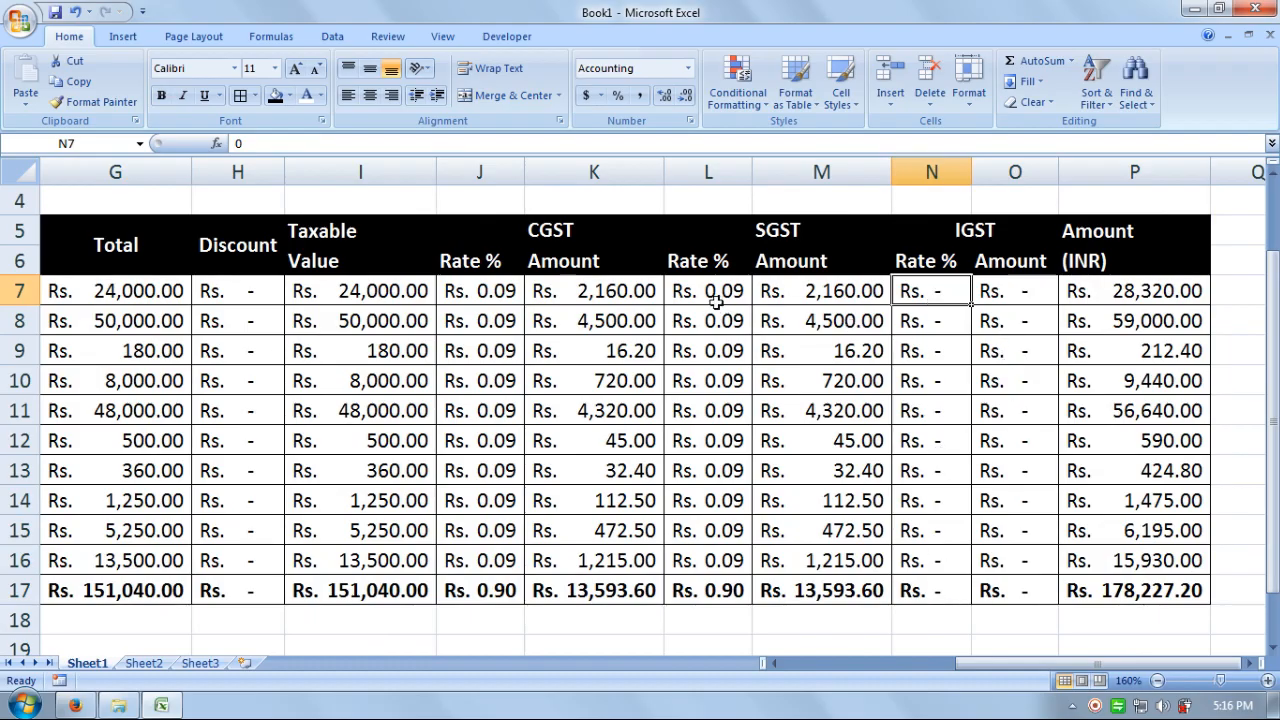
left_click_drag(720, 288, 716, 578)
left_click(685, 67)
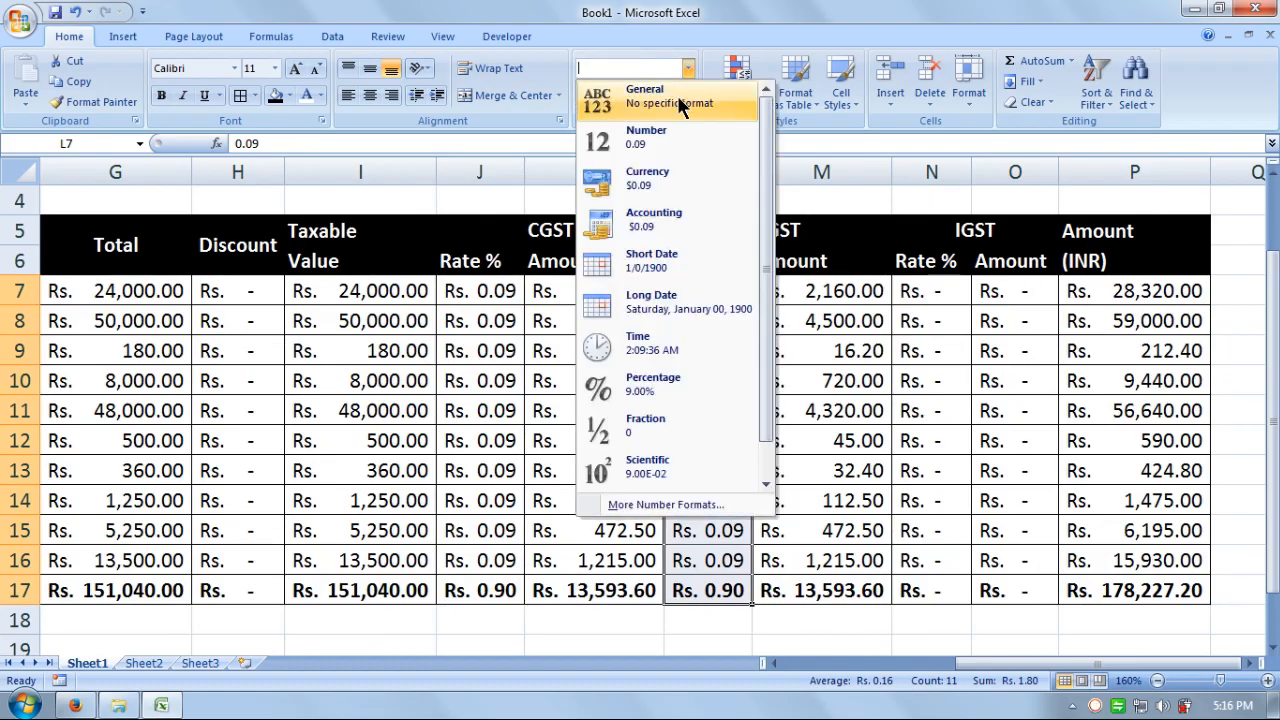
left_click(679, 104)
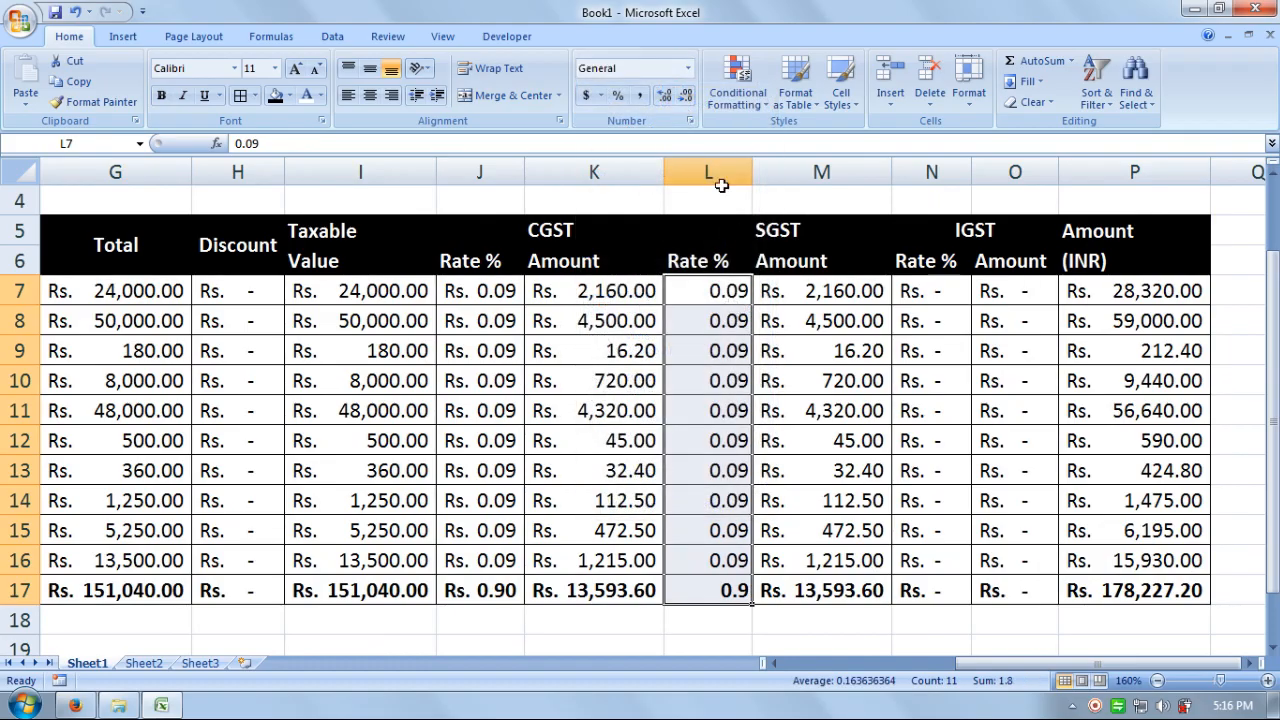
left_click(687, 68)
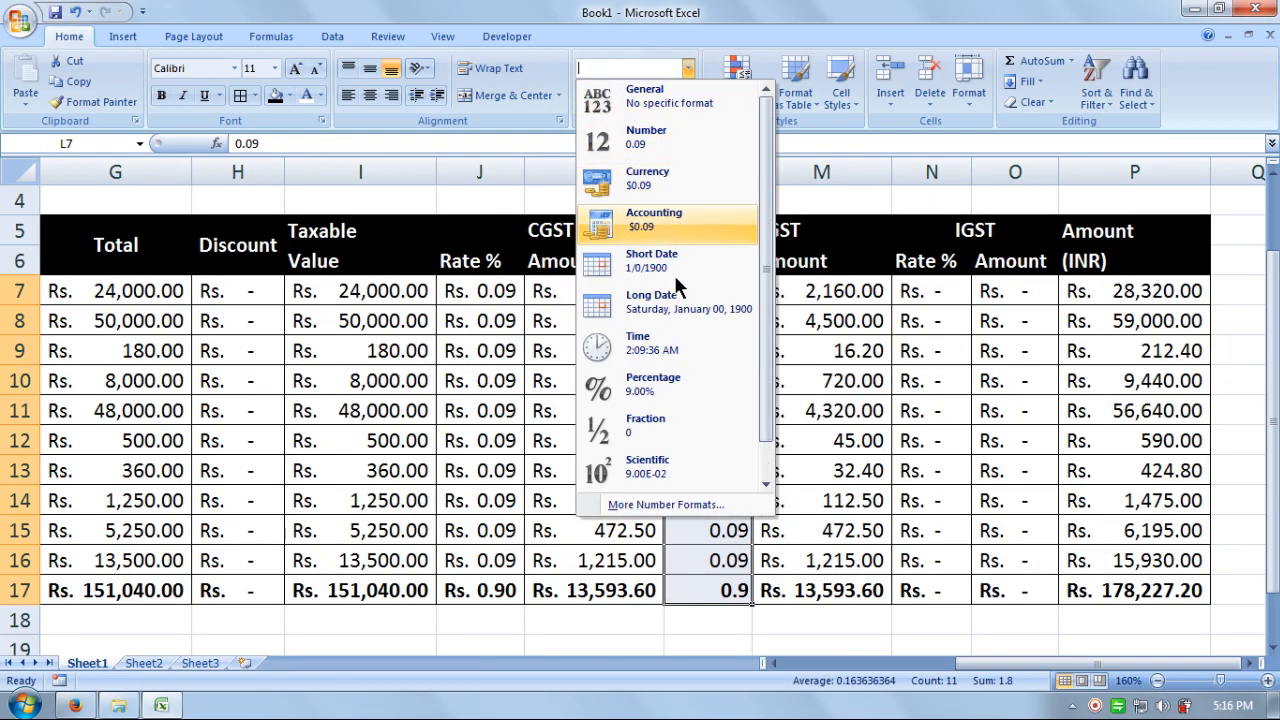
left_click(672, 378)
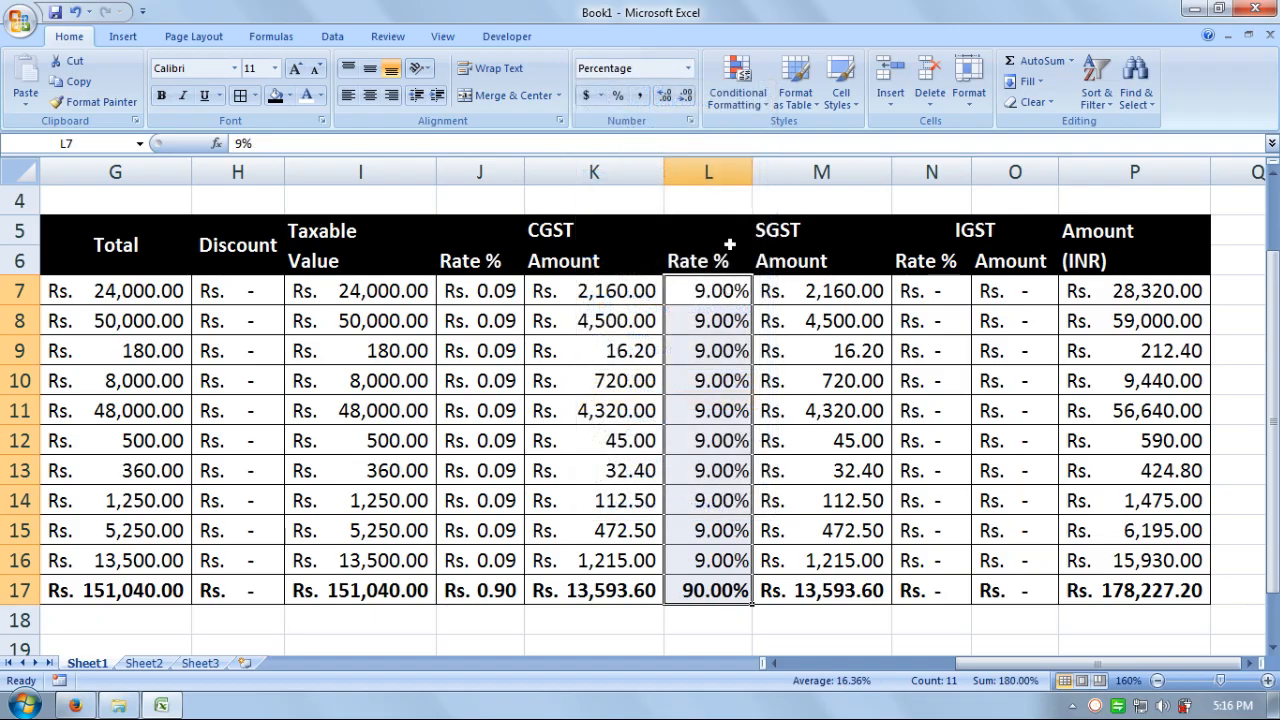
left_click(684, 98)
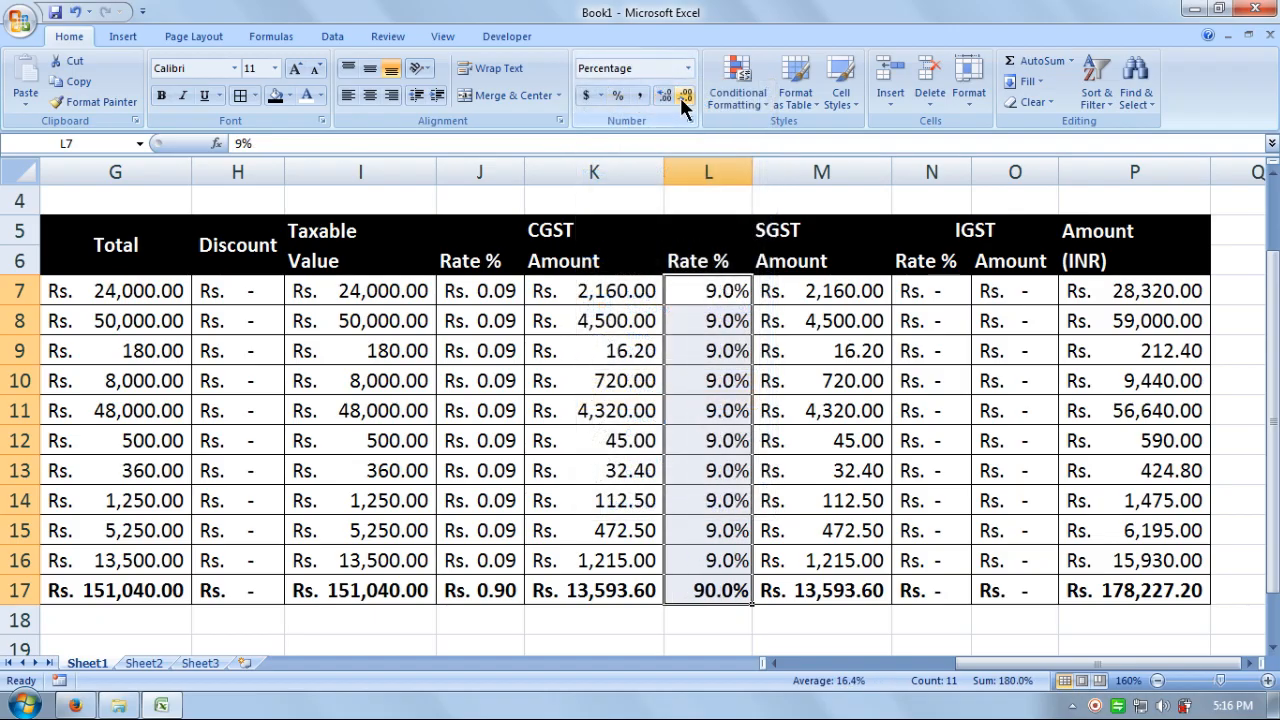
left_click(684, 98)
- Set the SGST rate total in L17 back to General format
left_click_drag(491, 290, 491, 590)
left_click_drag(714, 290, 703, 590)
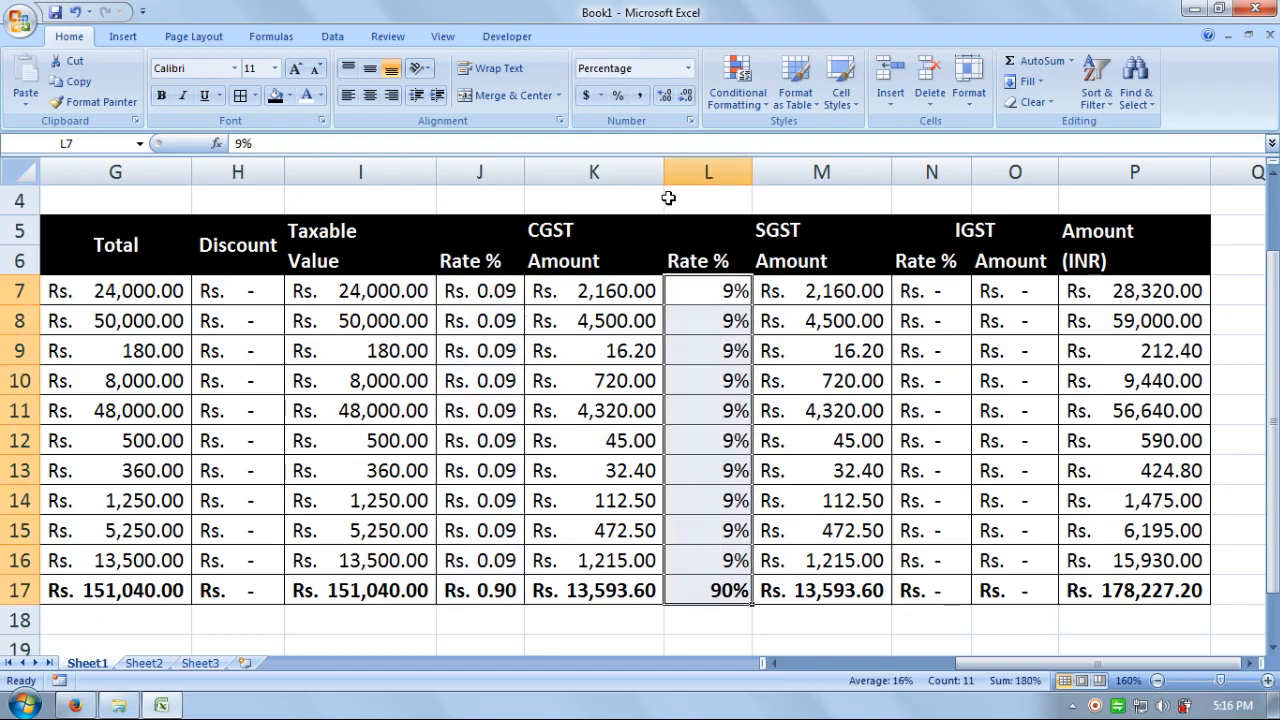
left_click(668, 96)
left_click(685, 97)
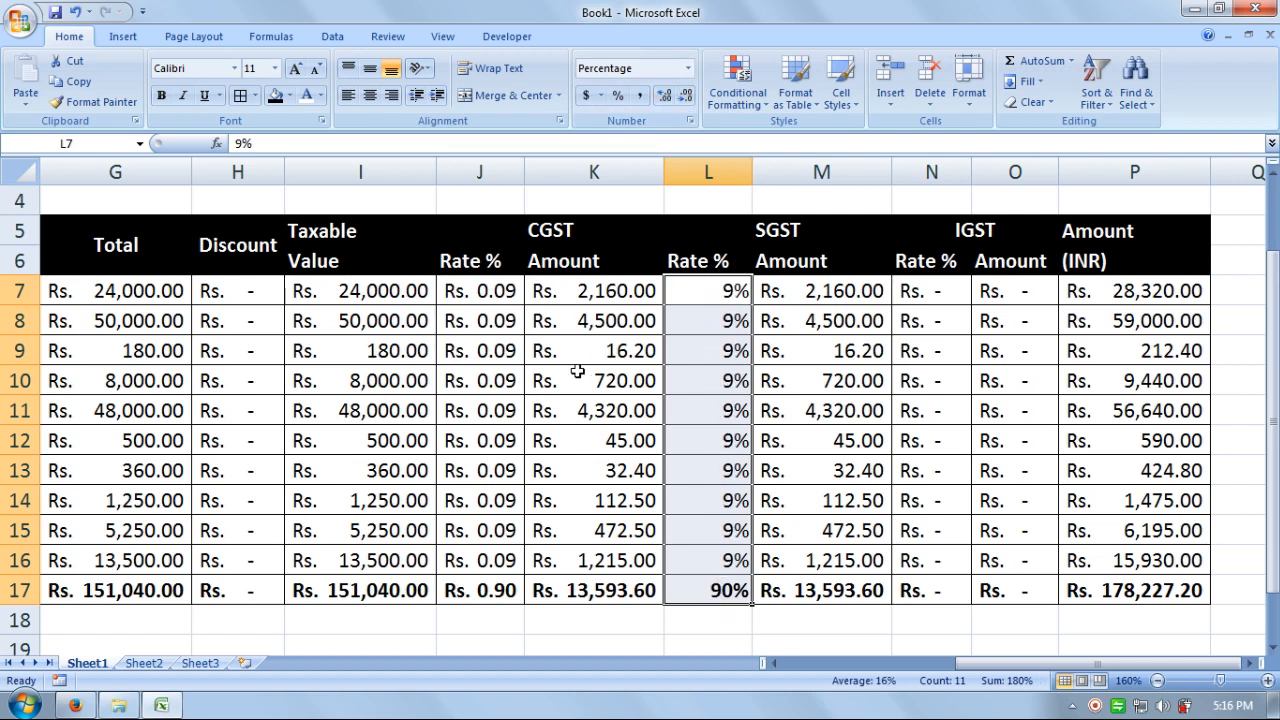
left_click(703, 597)
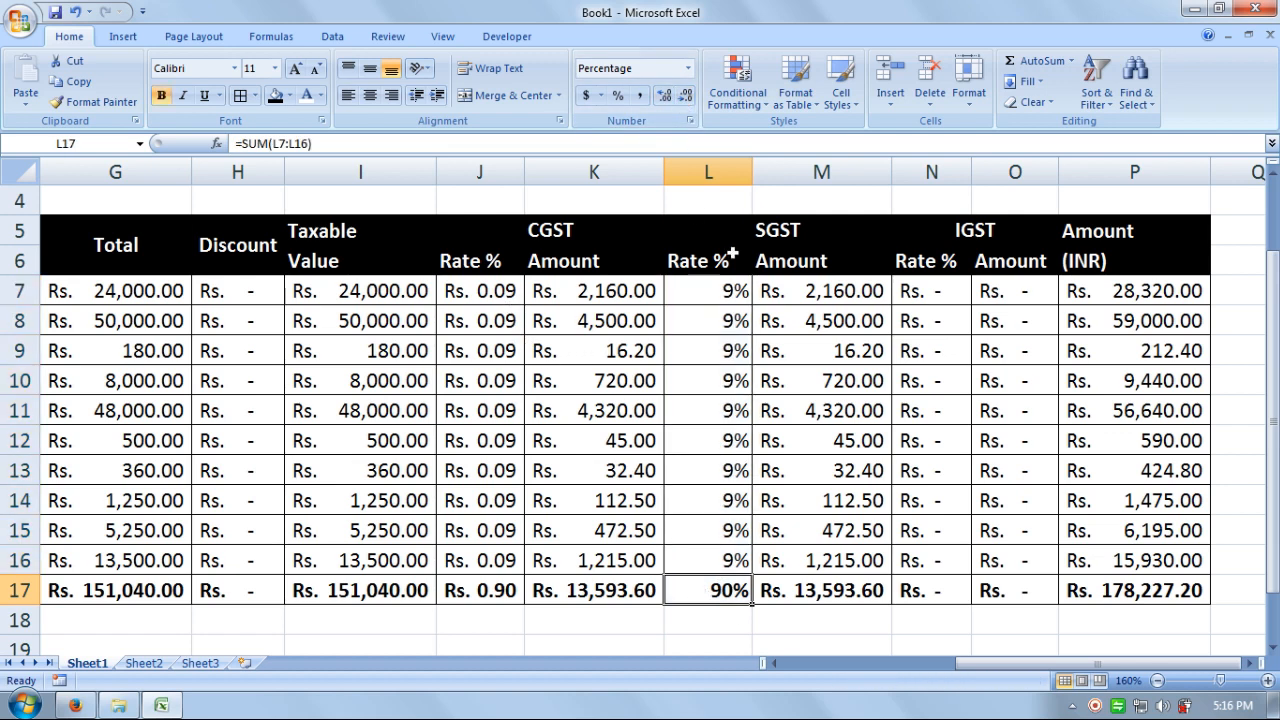
left_click(688, 68)
left_click(680, 105)
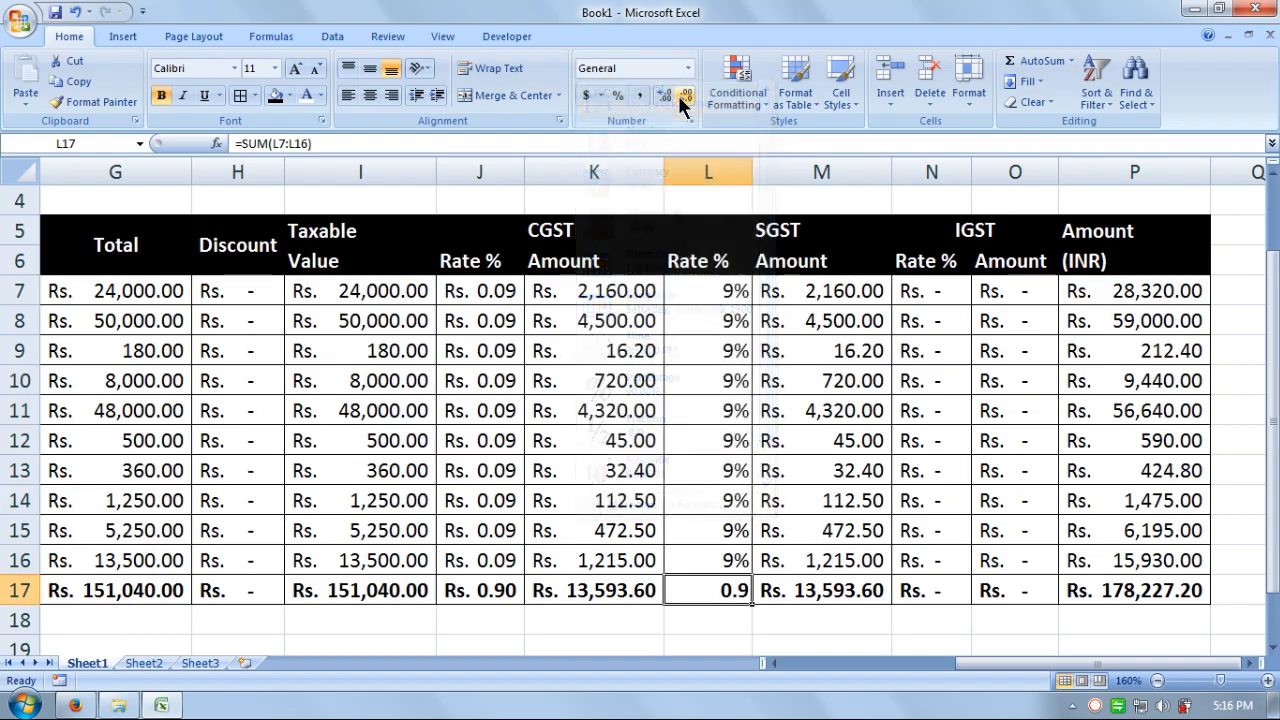
- Format the CGST rates J7:J16 as whole percentages (9%)
left_click(504, 285)
left_click_drag(504, 285, 490, 568)
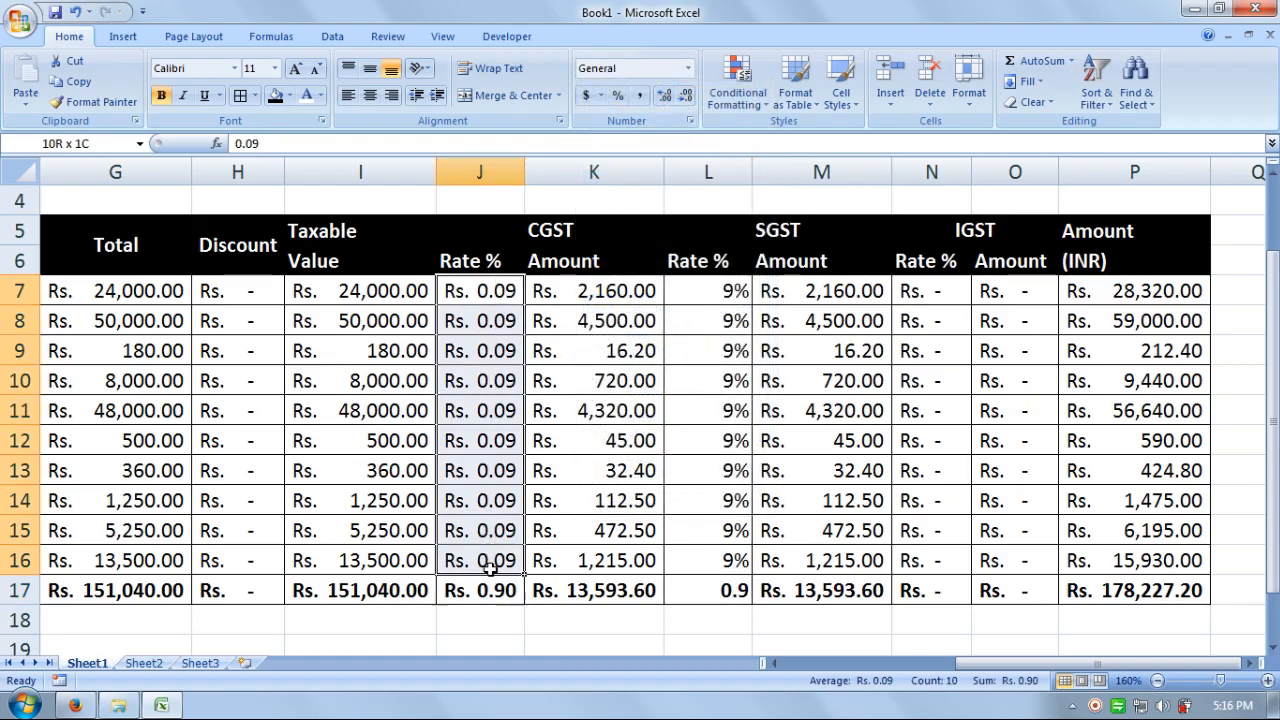
left_click(688, 68)
left_click(676, 378)
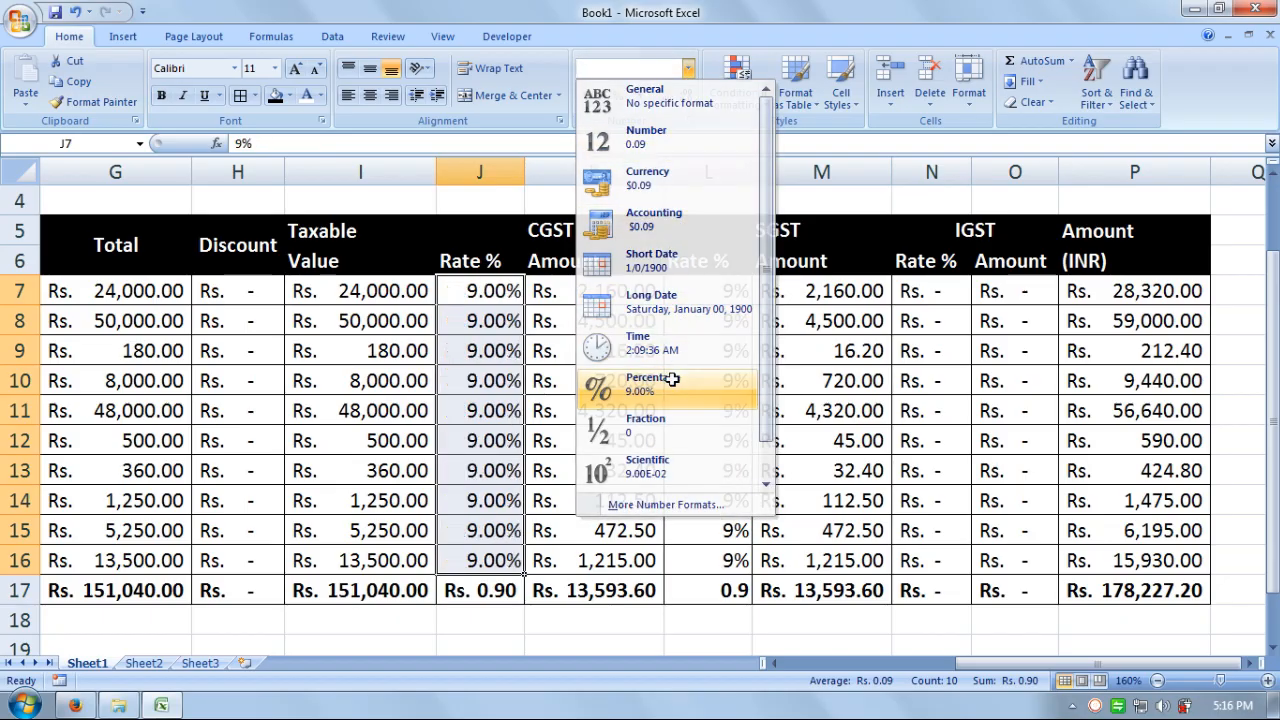
left_click(685, 95)
left_click(685, 95)
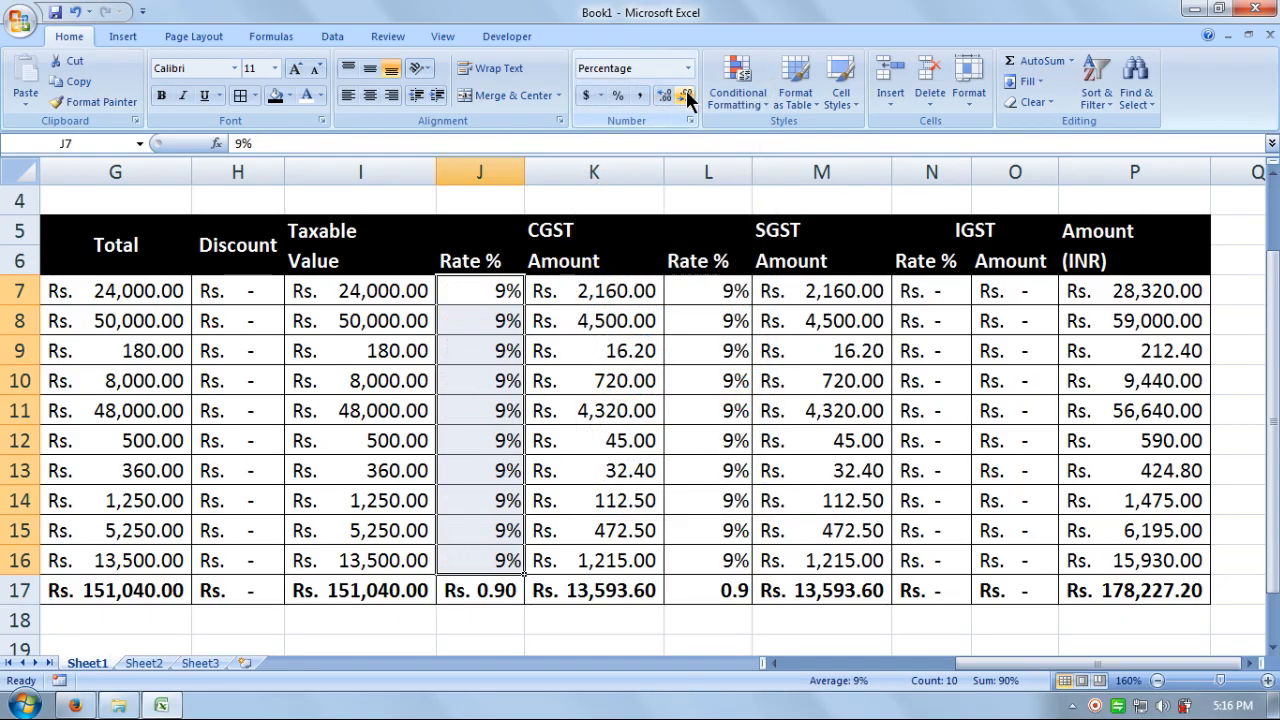
left_click(643, 628)
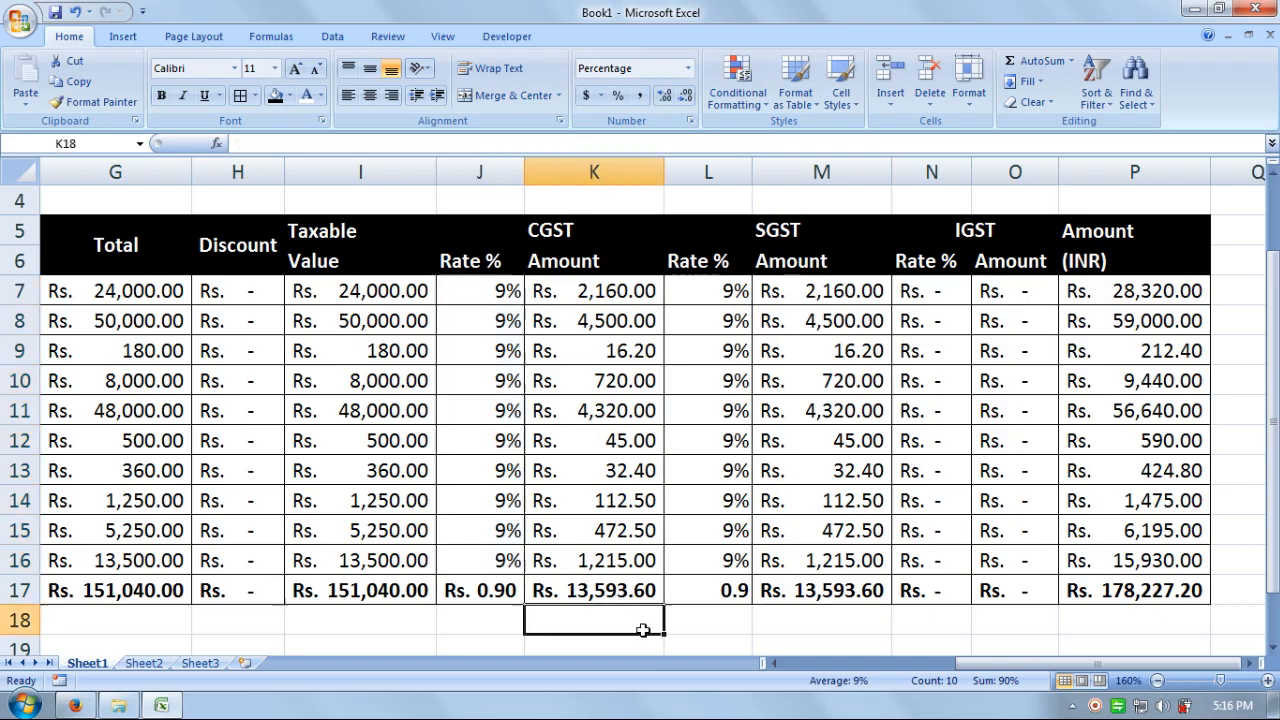
- Set the CGST rate total J17 to General so it reads 0.9
left_click(498, 592)
left_click(688, 68)
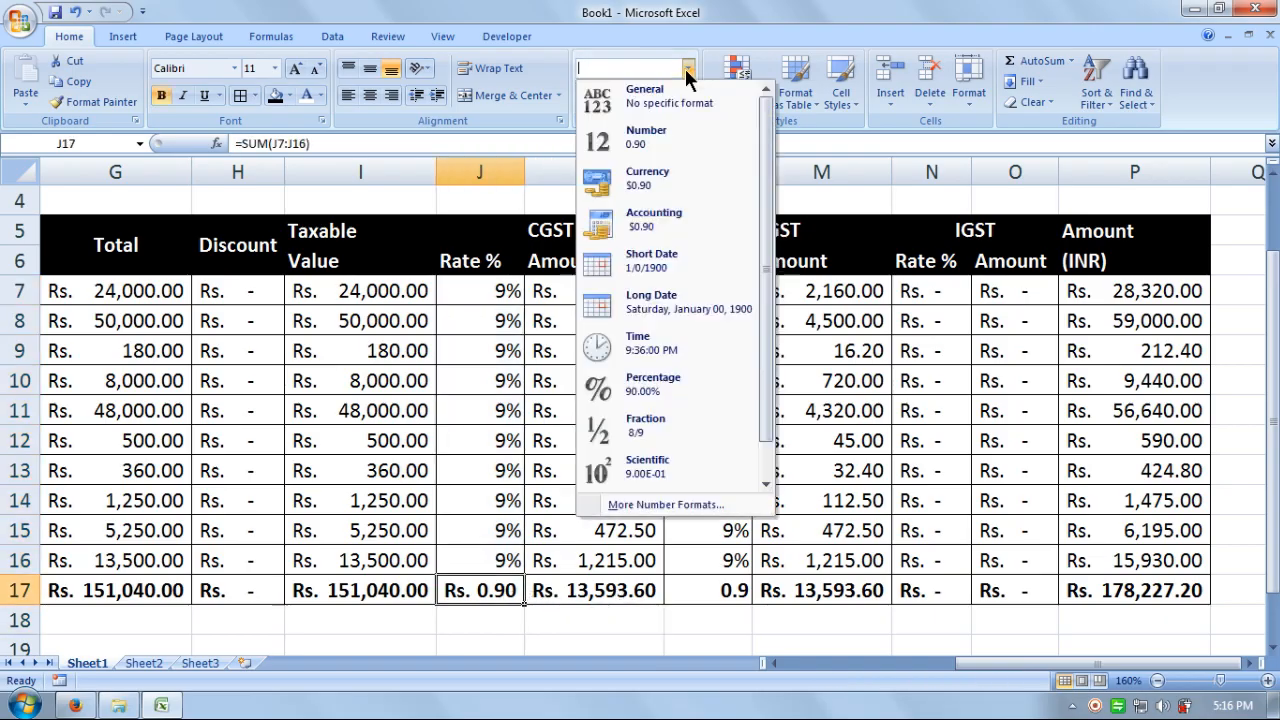
left_click(640, 93)
left_click(680, 628)
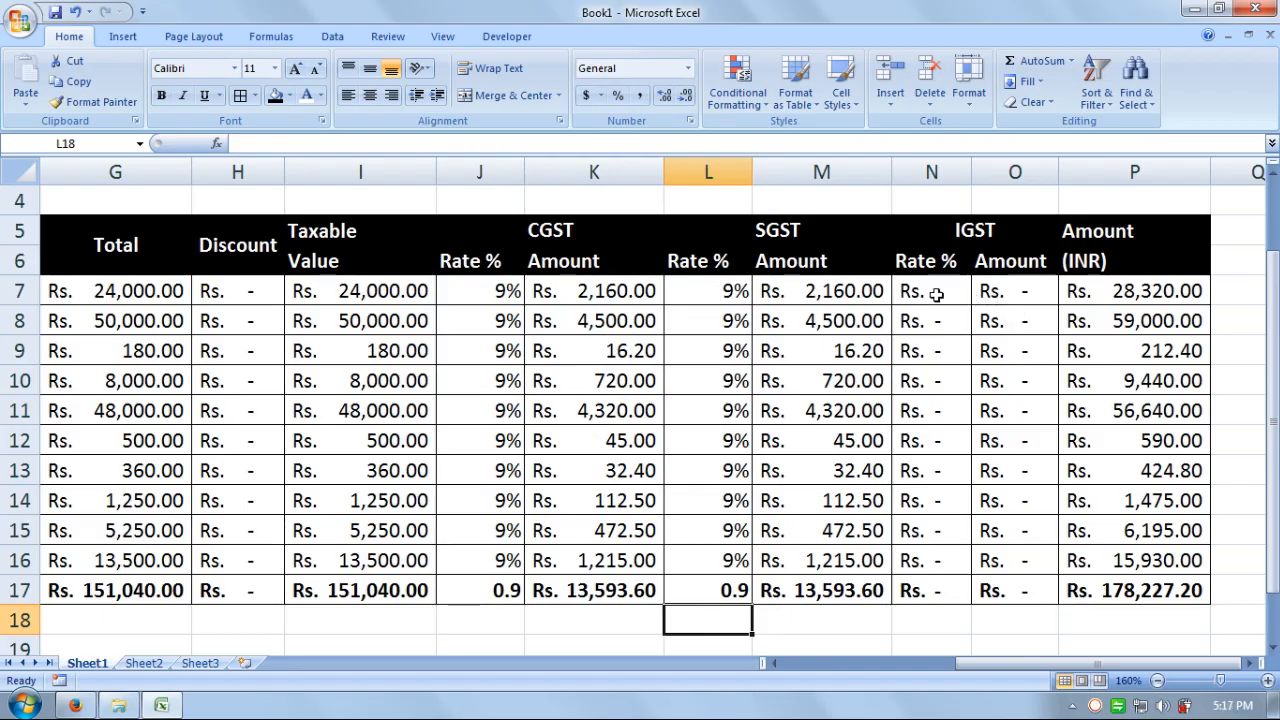
- Pick up the SGST rate column L7:L17 formatting with Format Painter
left_click_drag(934, 291, 934, 560)
left_click_drag(737, 291, 737, 591)
left_click_drag(737, 291, 700, 592)
left_click(96, 101)
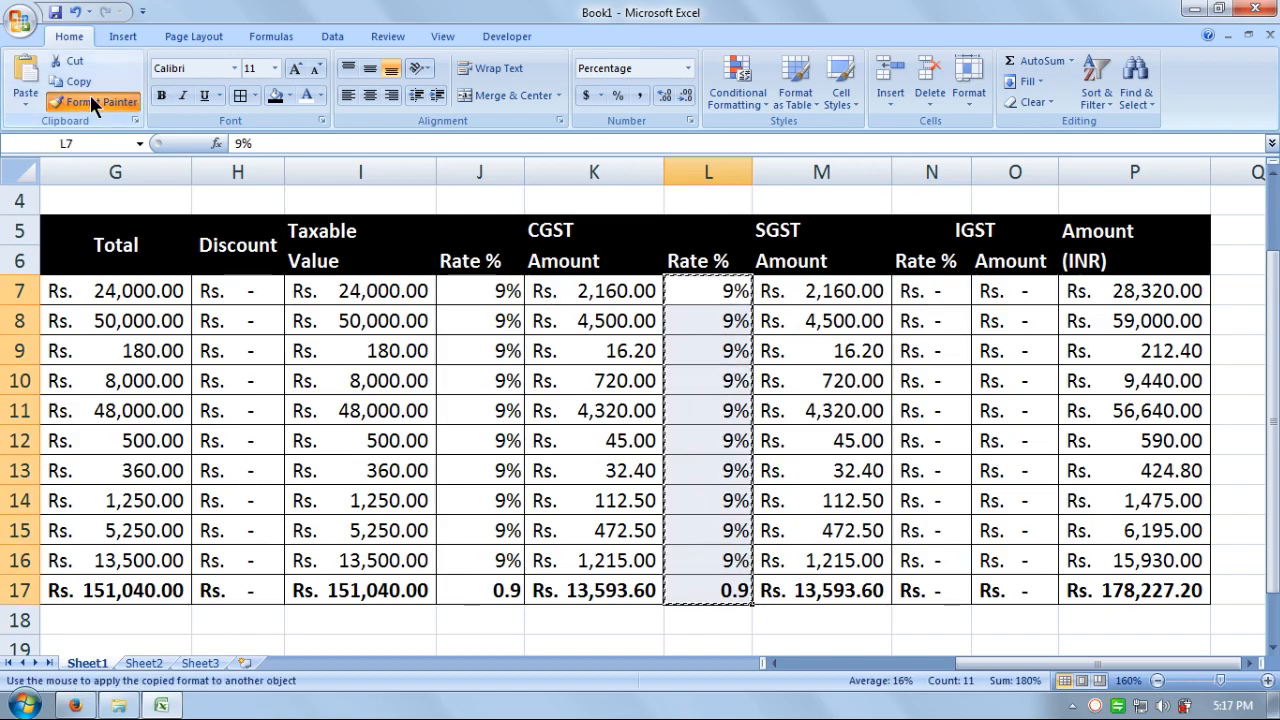
- Paint the SGST rate formatting onto IGST rates N7:N17 and zoom out to fit the table
left_click_drag(918, 289, 930, 588)
left_click(926, 525)
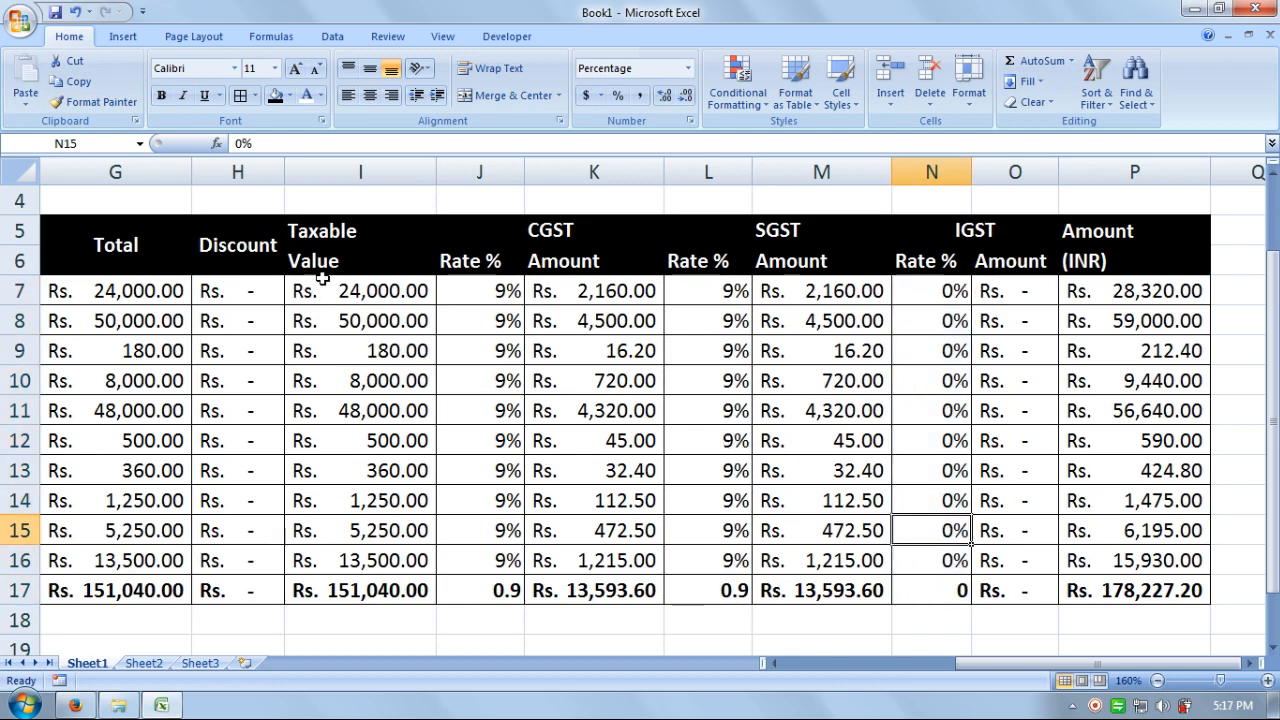
scroll(1226, 420, "up", 1)
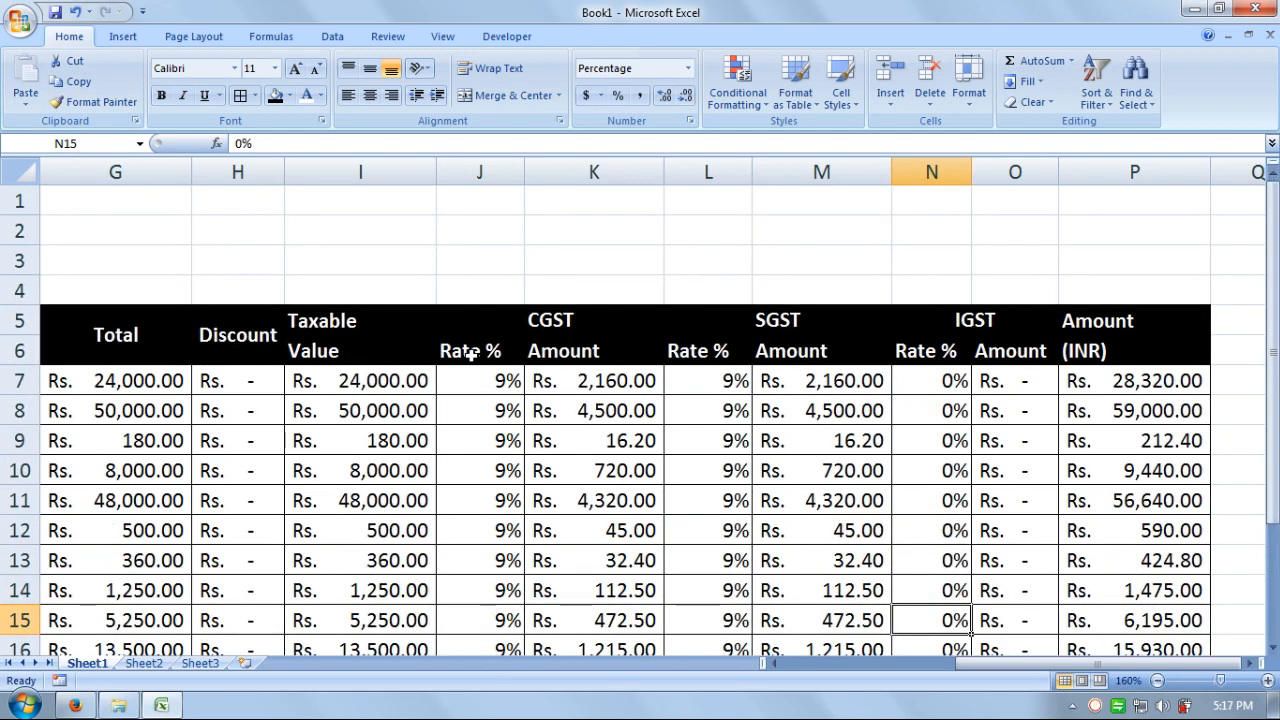
left_click(1157, 680)
left_click(1157, 680)
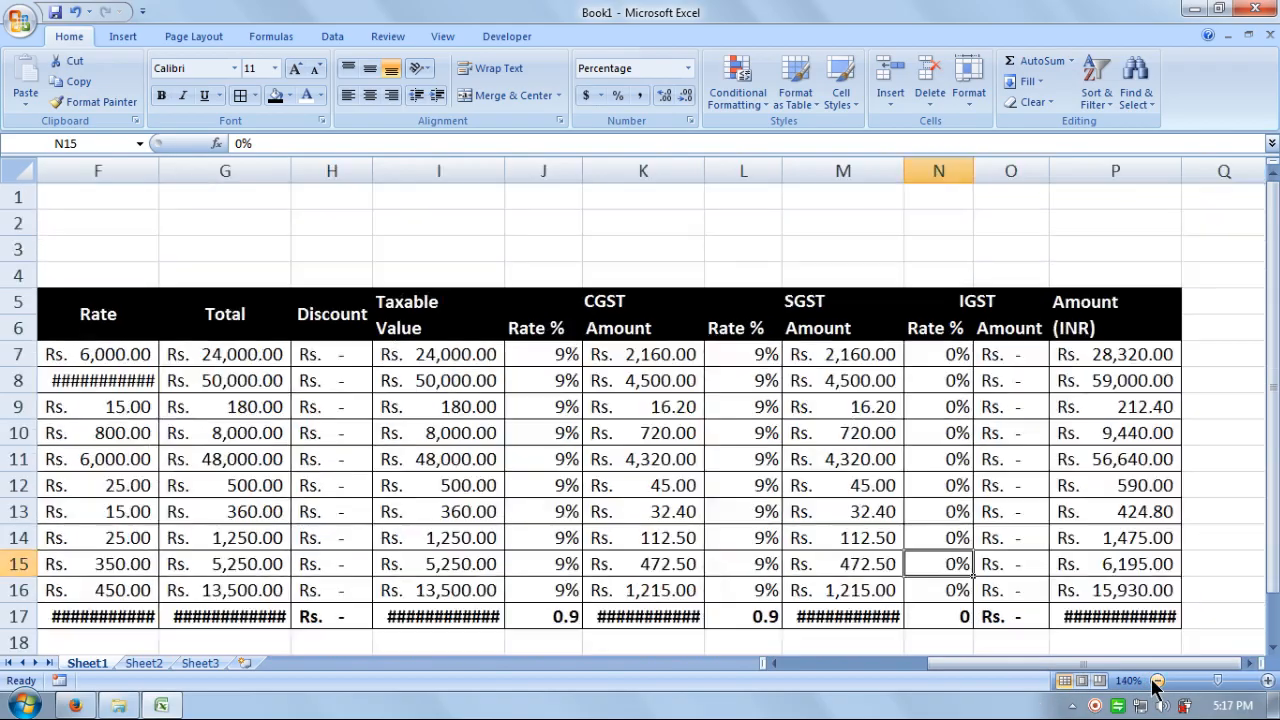
left_click(1157, 680)
left_click(1157, 680)
left_click(1157, 680)
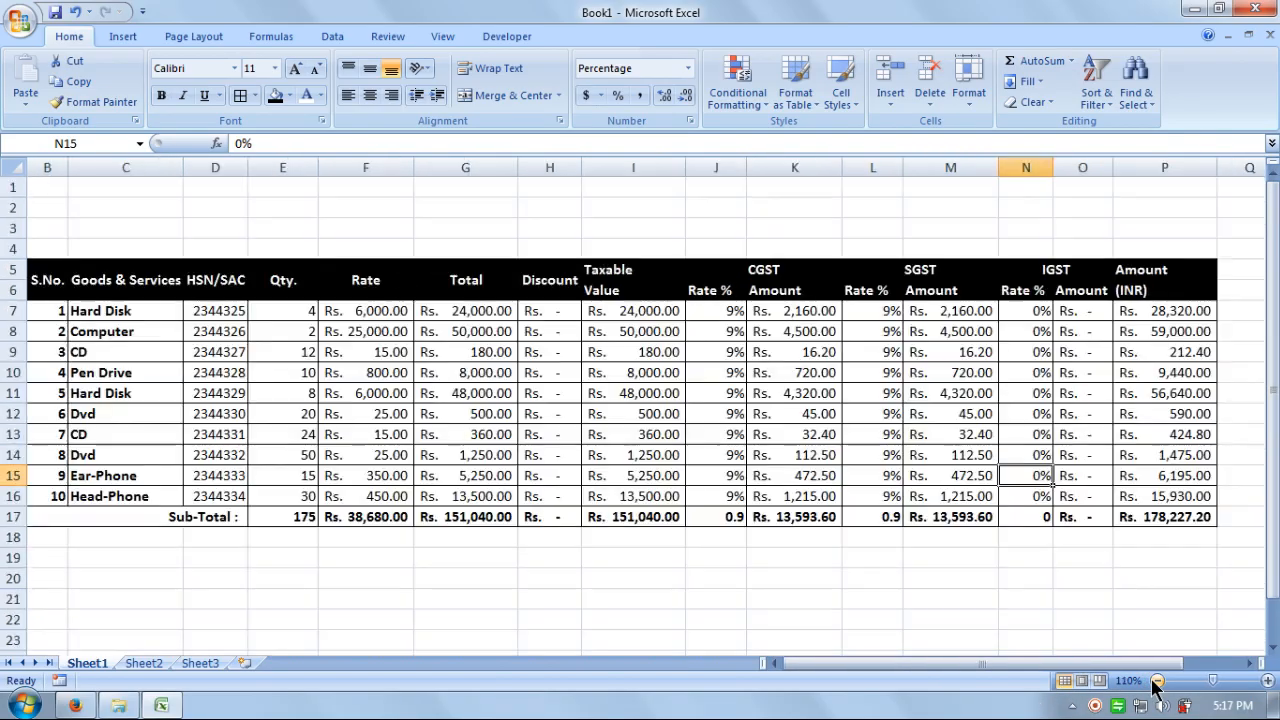
left_click(1157, 680)
- Select the whole table B5:P17 for column sizing
left_click(1045, 560)
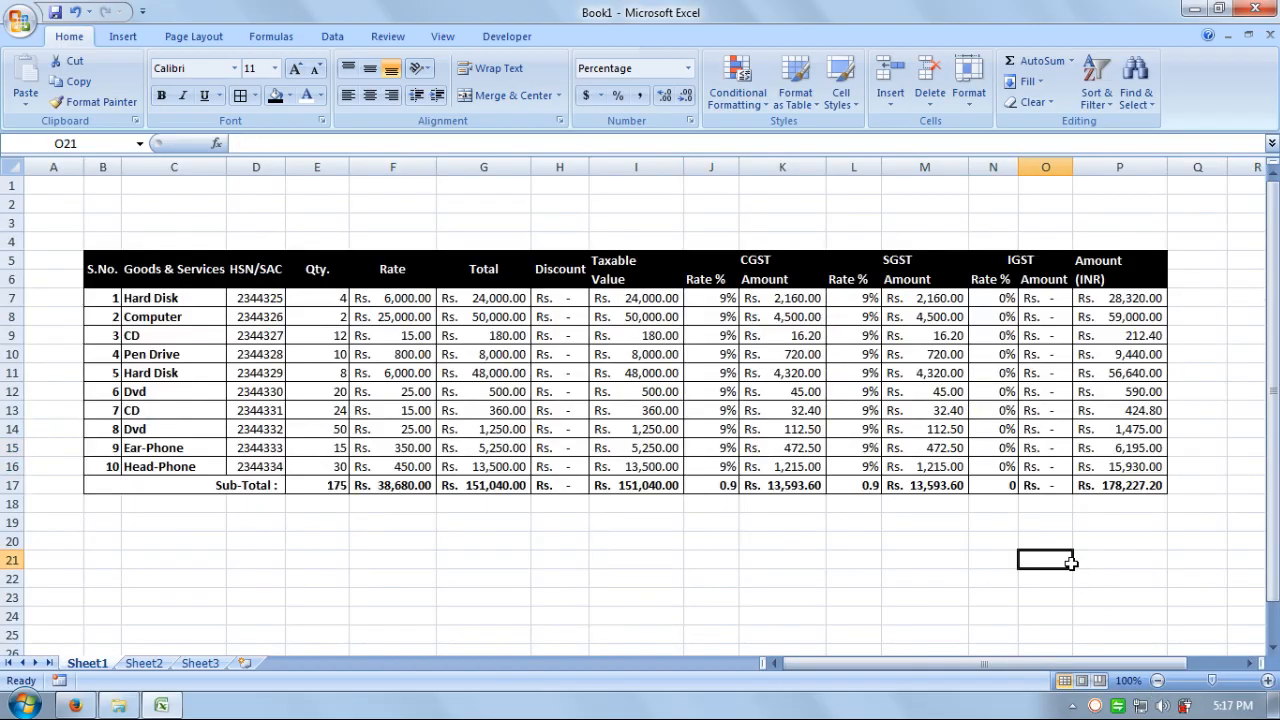
left_click(1095, 485)
left_click_drag(1095, 485, 115, 260)
left_click(966, 90)
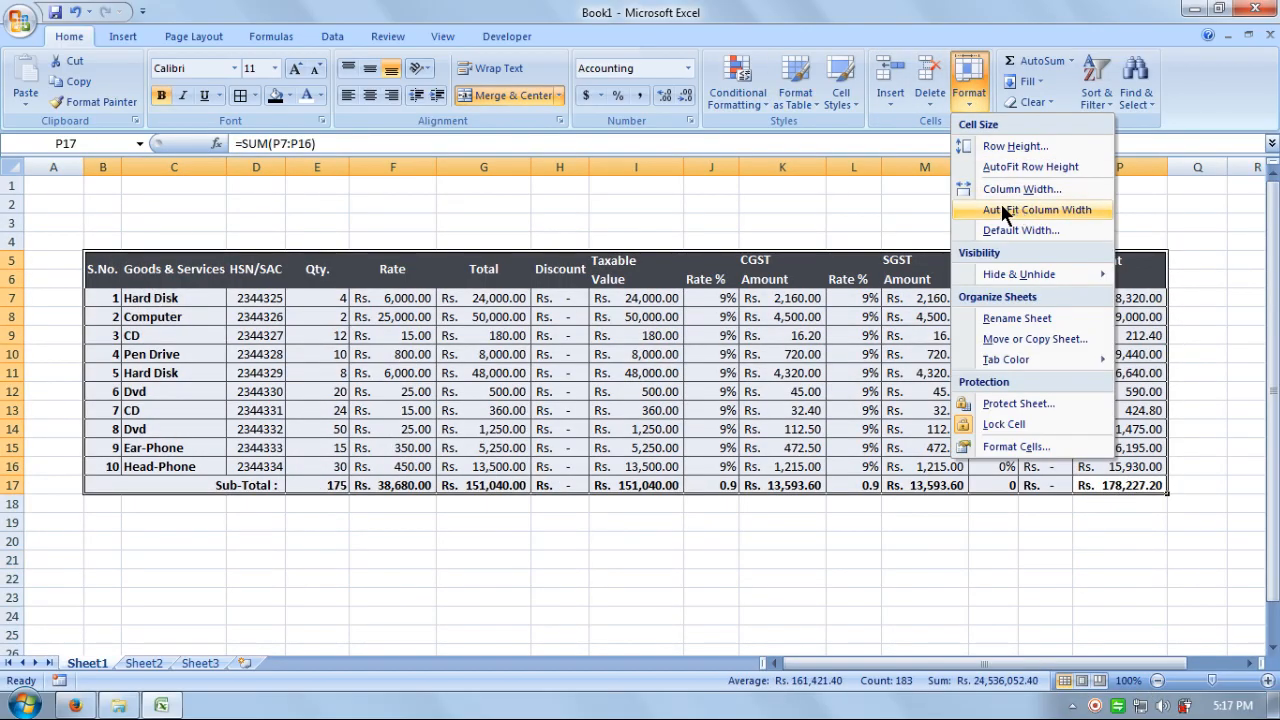
- Auto-fit the table columns, merge B2:P3 and enter 'ELECTRONICS ITEMS BILLING WITH GST'
left_click(1048, 209)
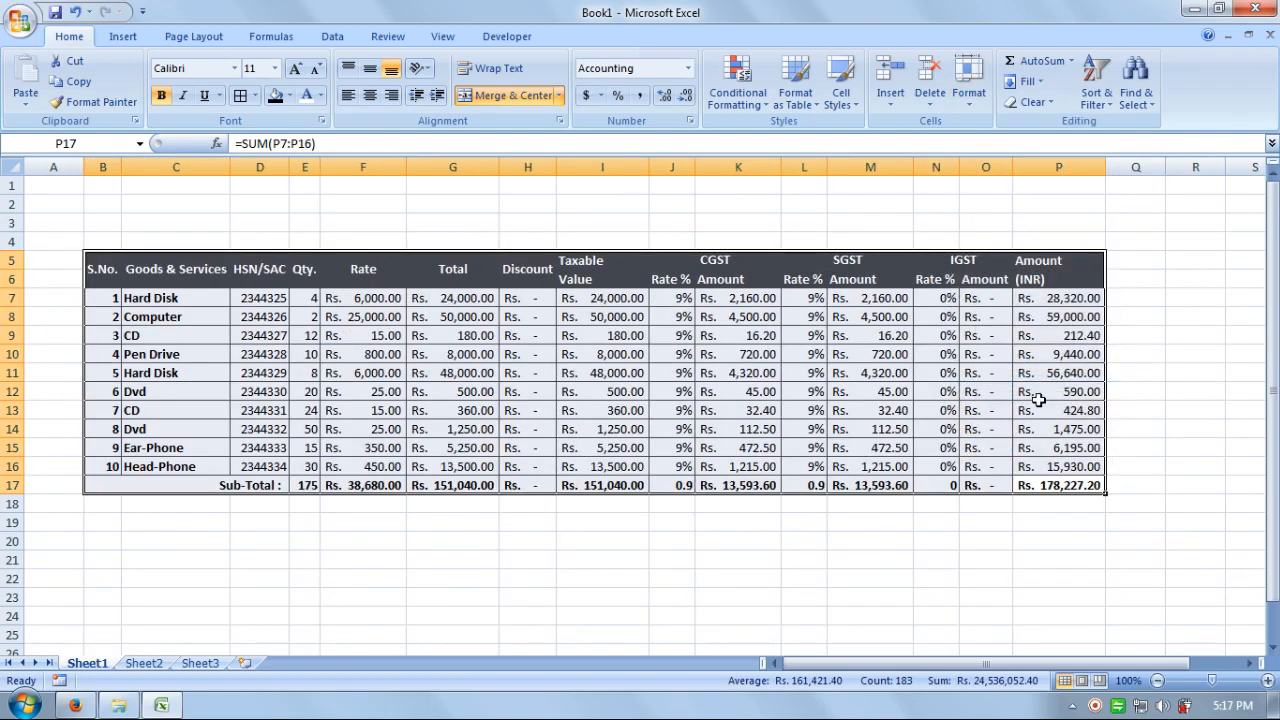
left_click(1000, 580)
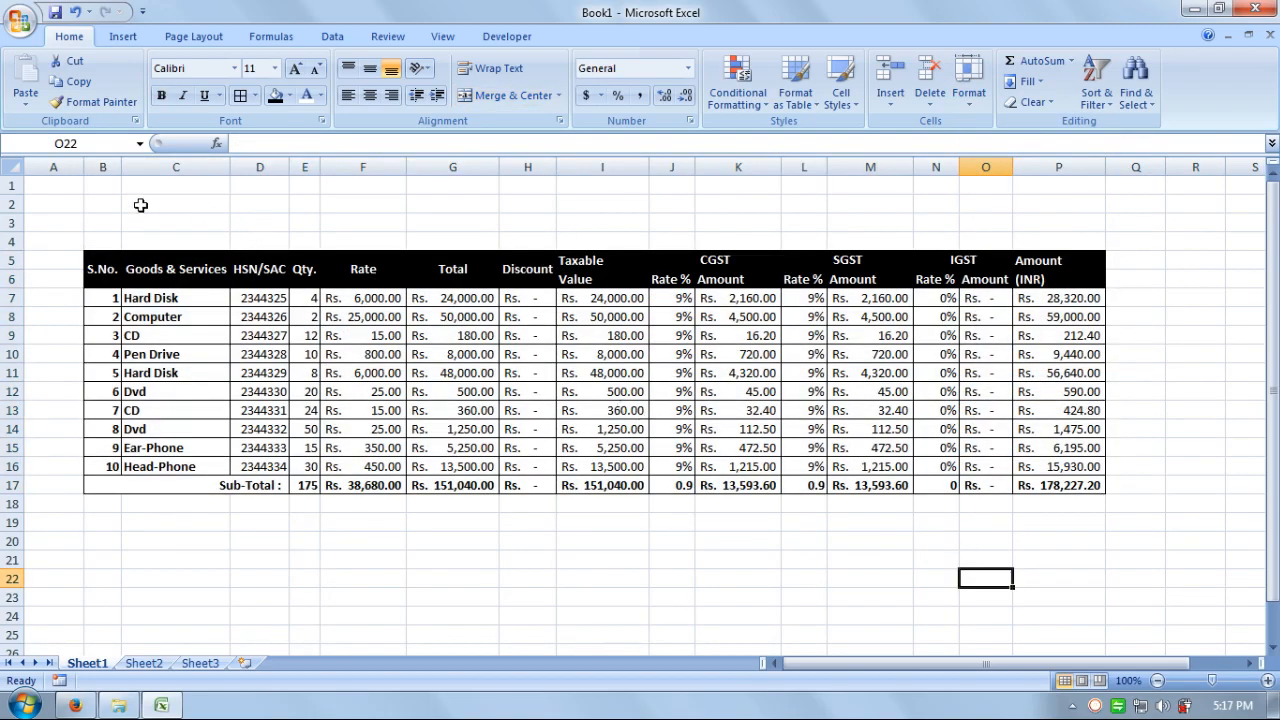
left_click_drag(106, 204, 1048, 232)
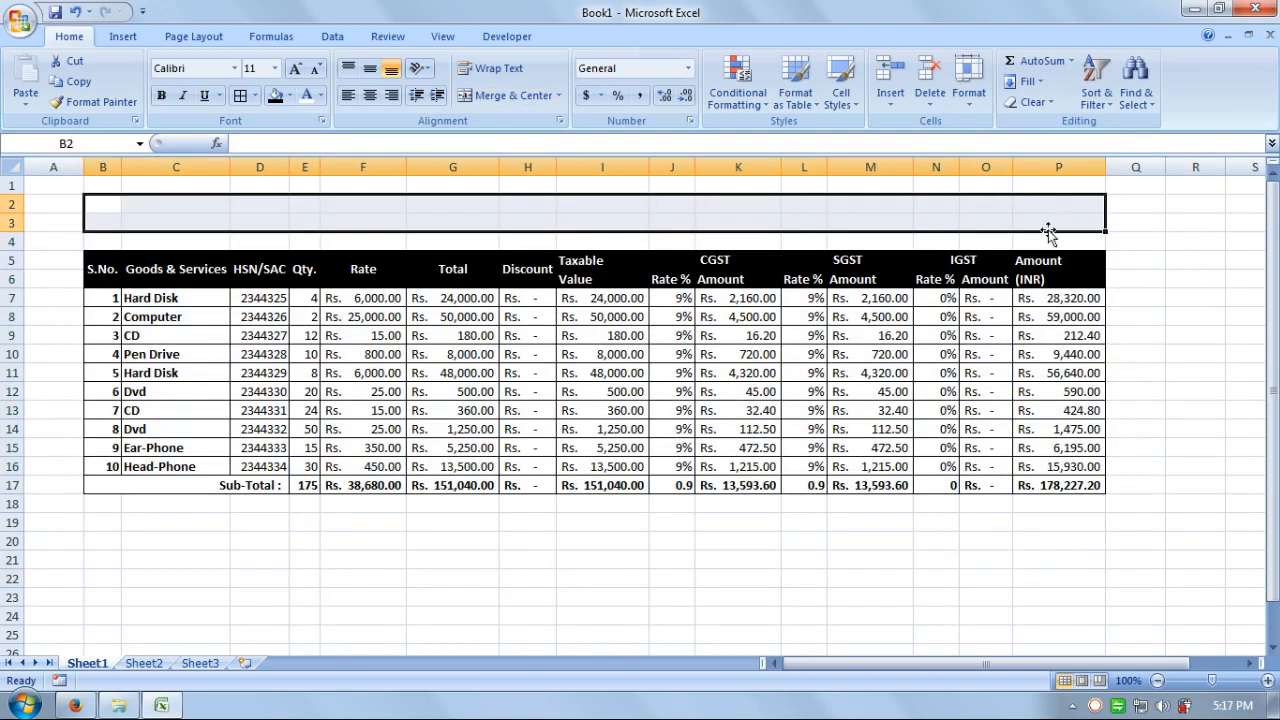
left_click(508, 95)
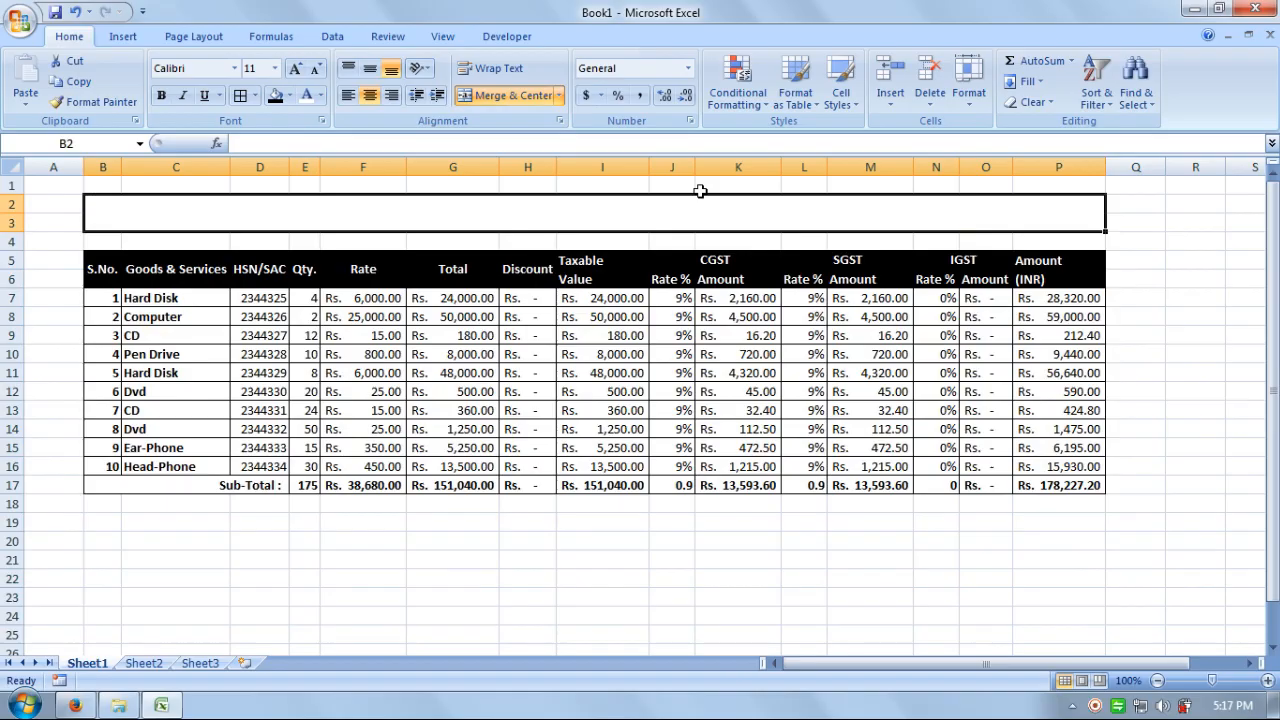
type("ELE")
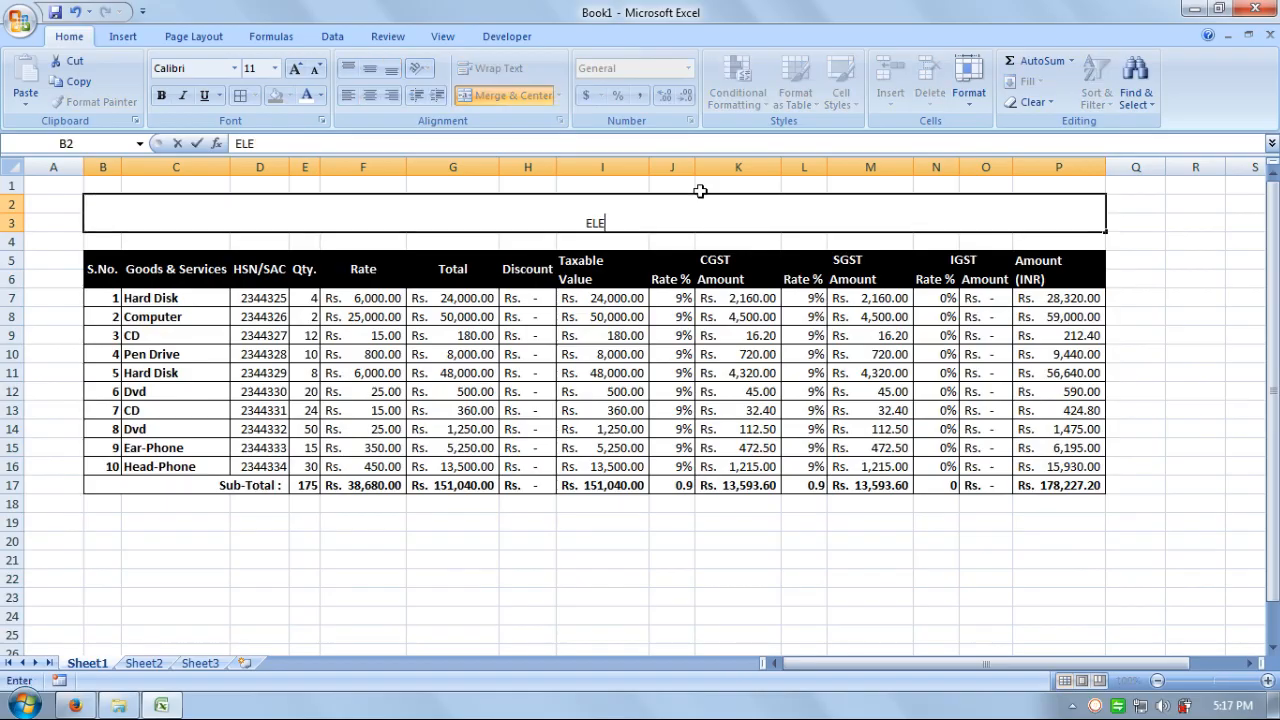
type("CTRONIC")
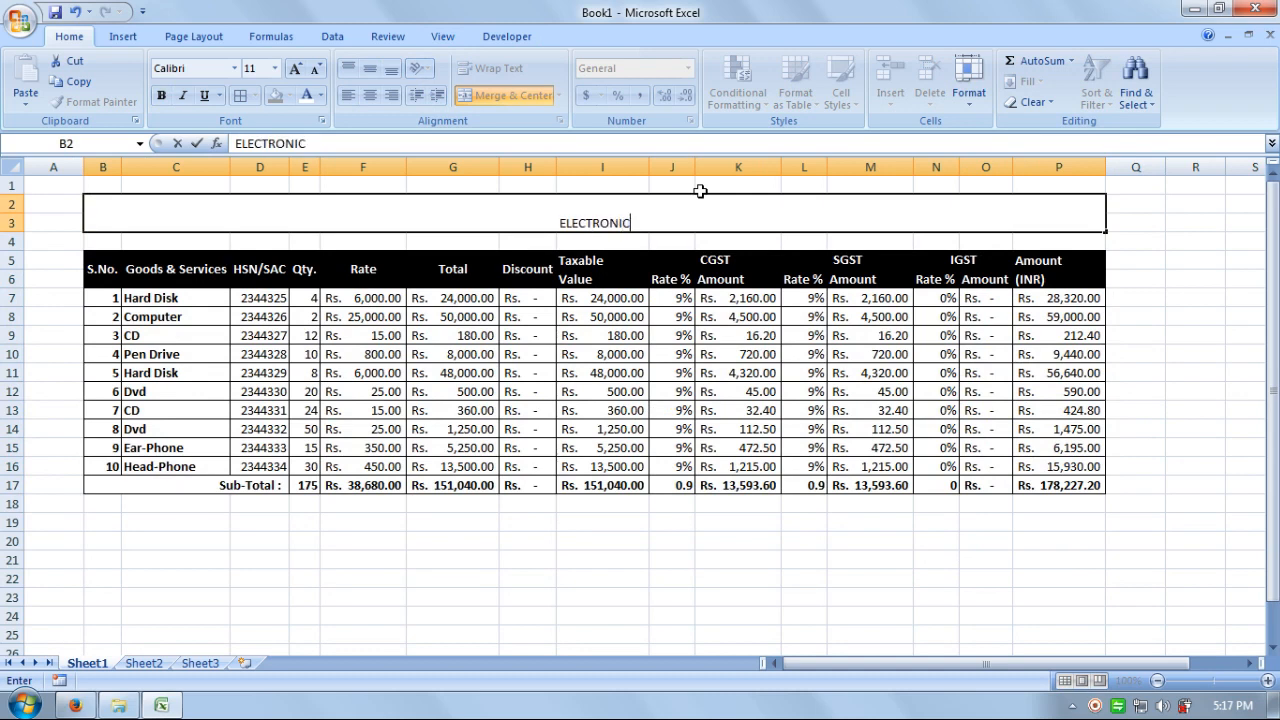
type("S ITEMS")
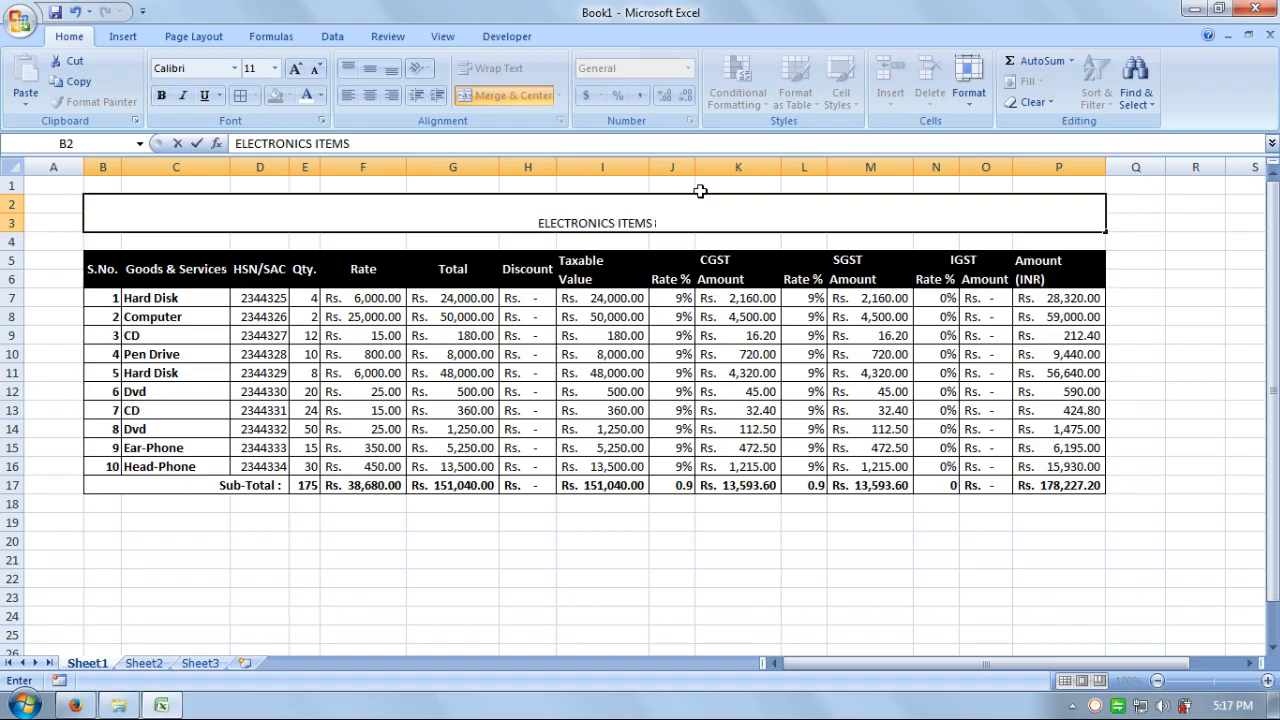
type(" BILLING")
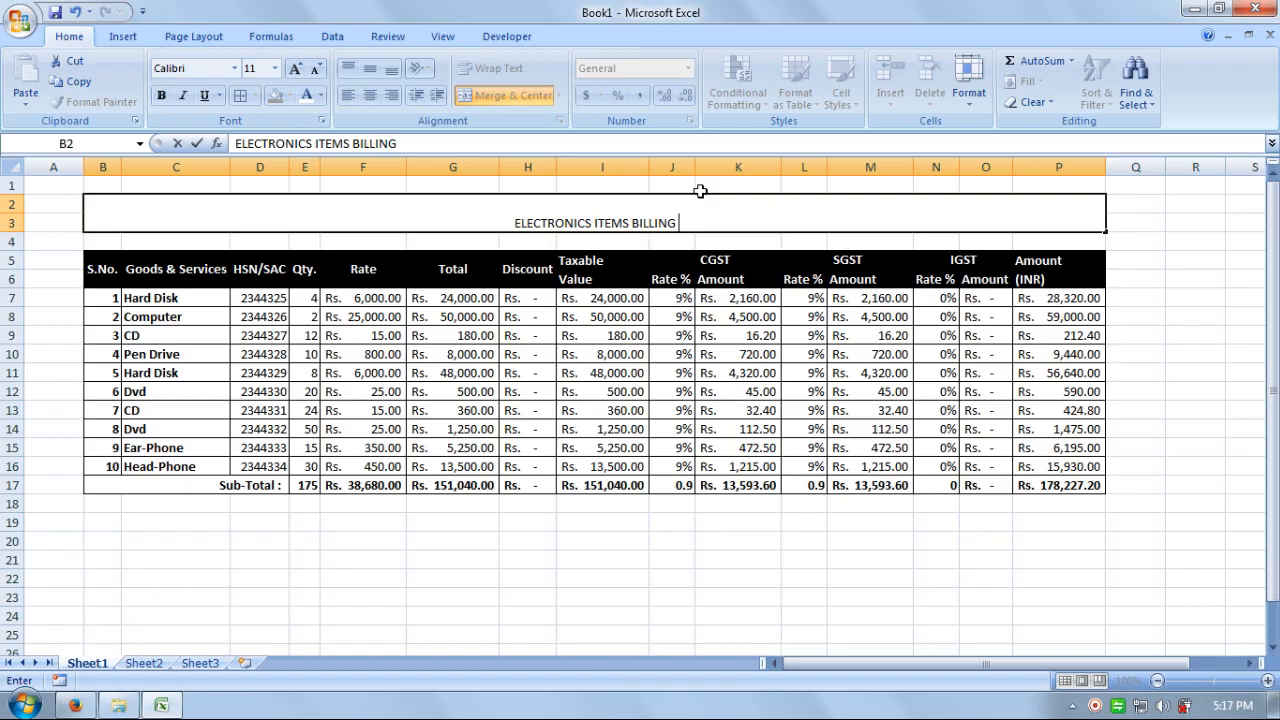
type(" WITH")
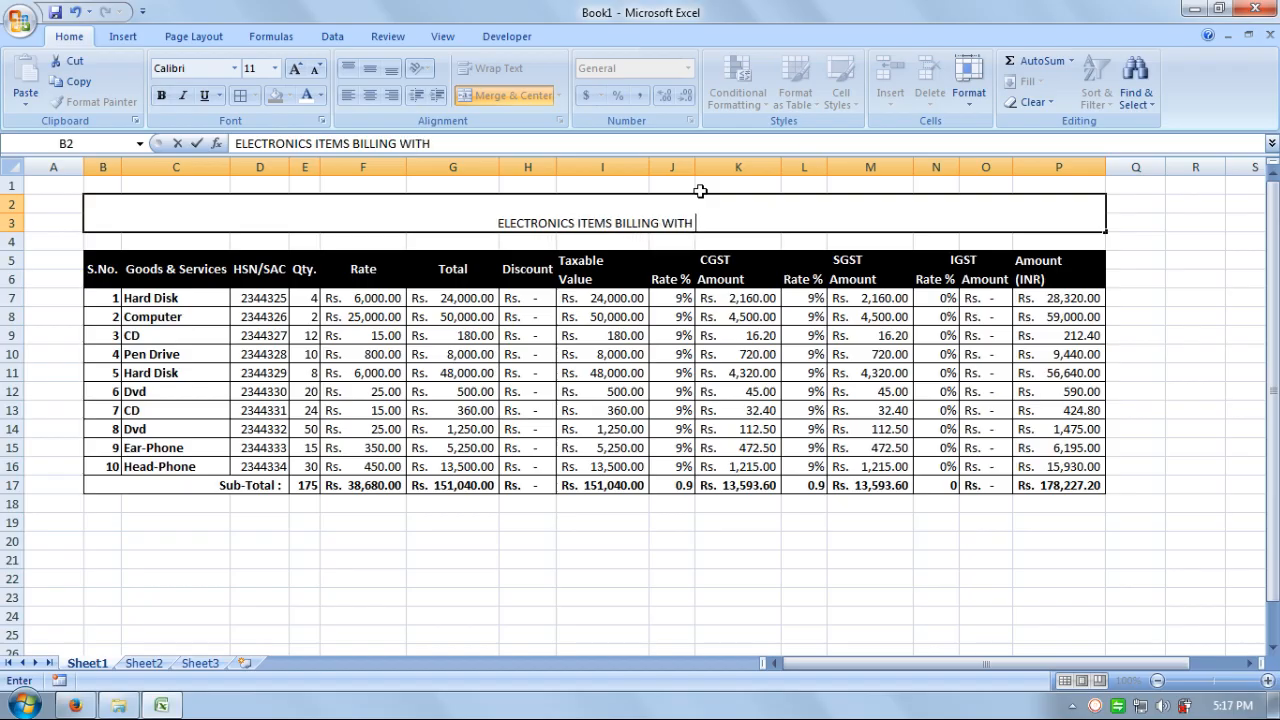
type(" GST")
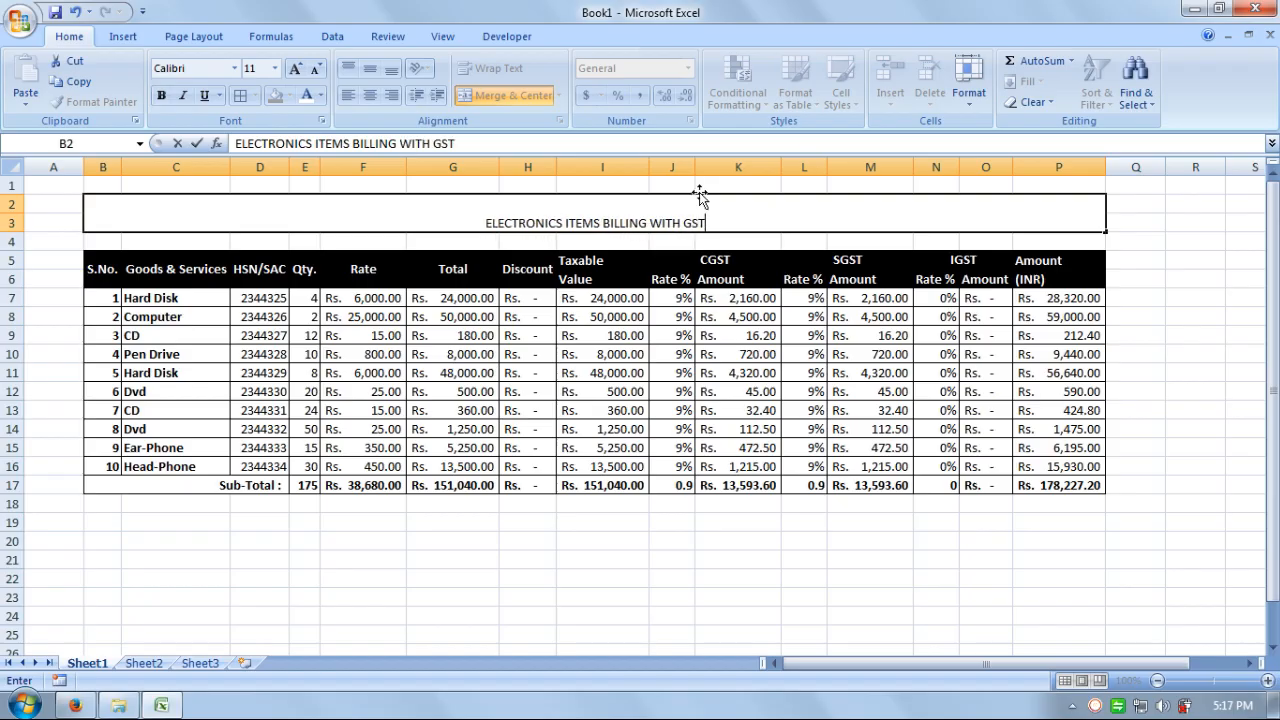
- Center the title vertically, enlarge it to 24 pt and make it bold
left_click(674, 352)
left_click(666, 225)
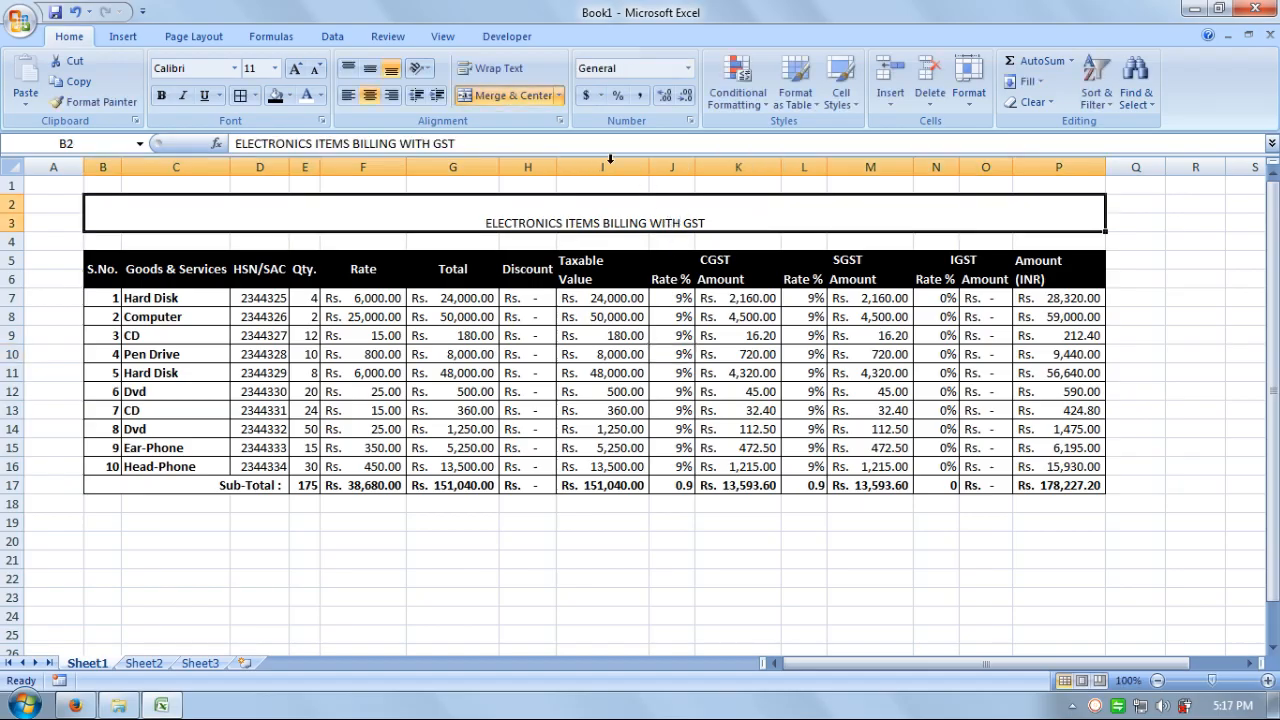
left_click(391, 69)
left_click(295, 68)
left_click(295, 68)
left_click(295, 68)
left_click(295, 68)
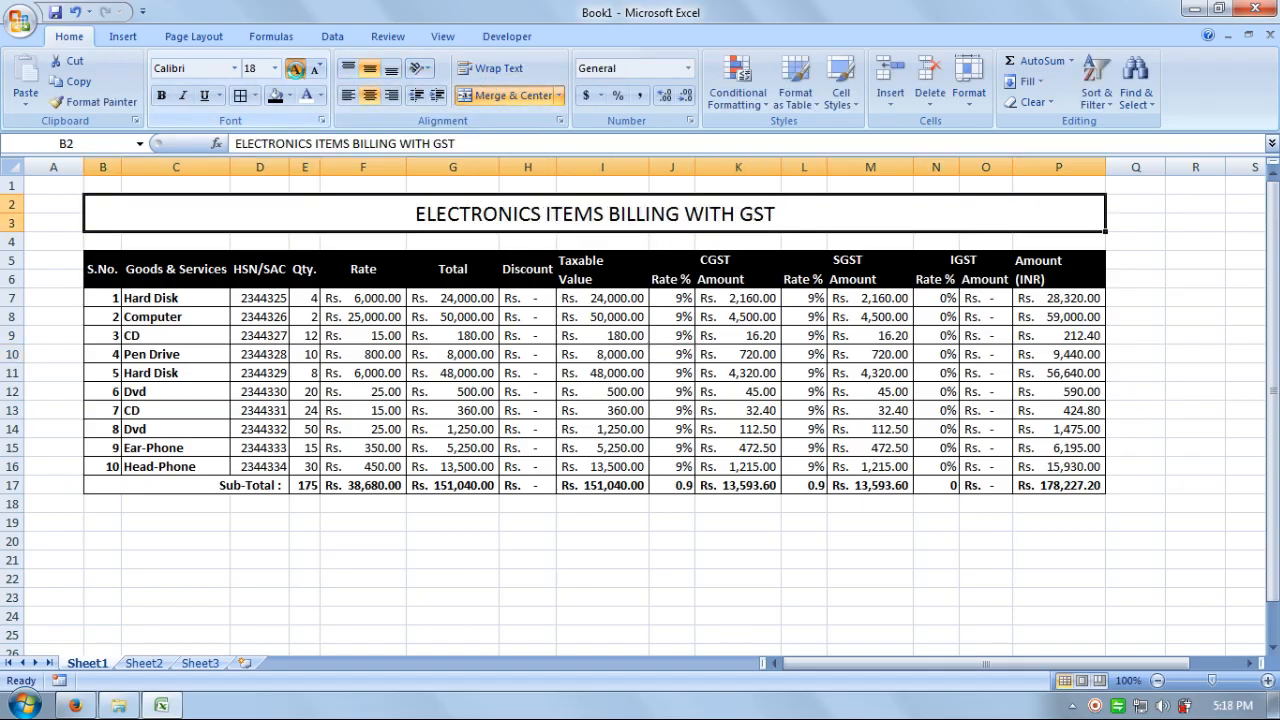
left_click(295, 68)
left_click(295, 68)
left_click(295, 68)
left_click(161, 98)
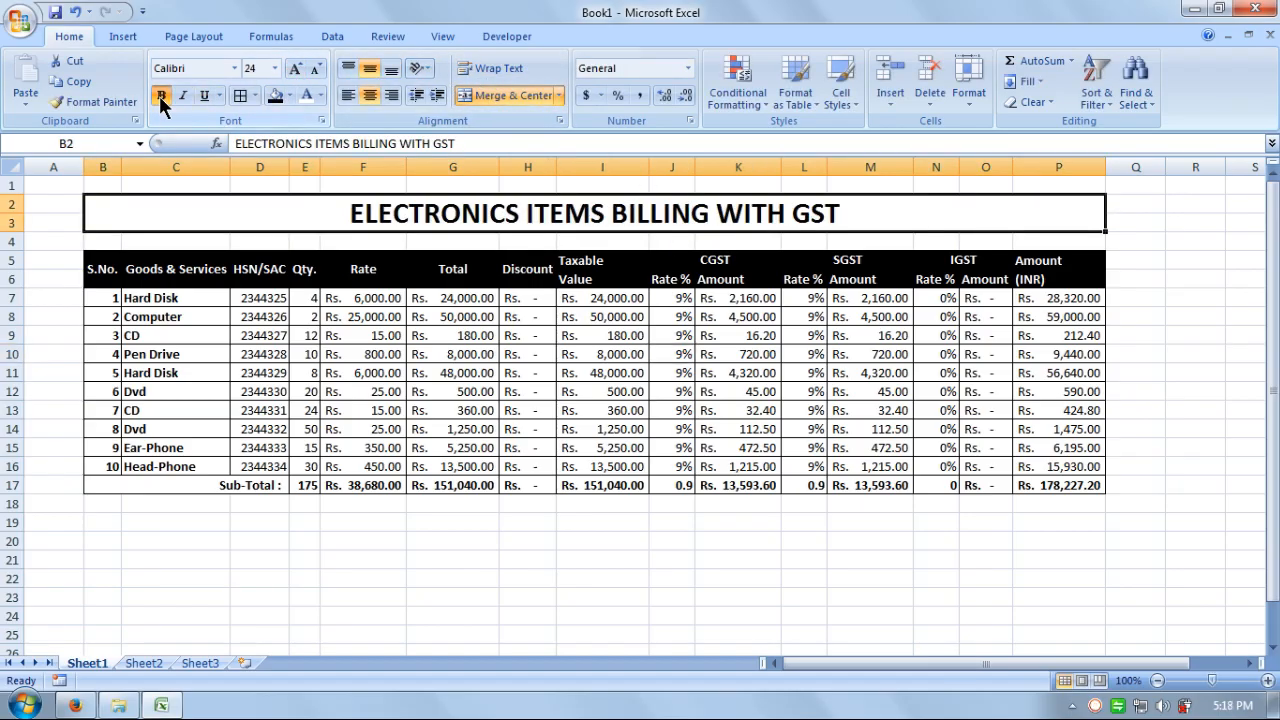
- Give the title a dark teal fill and white font colour
left_click(288, 95)
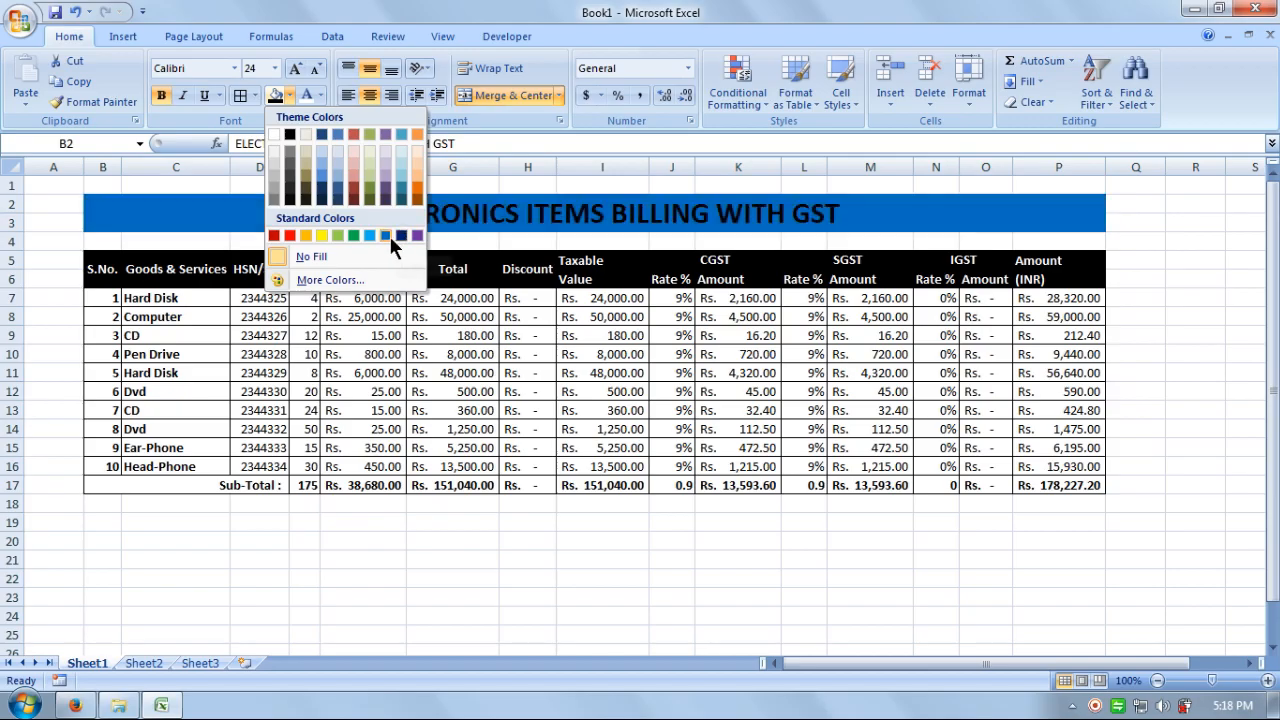
left_click(396, 199)
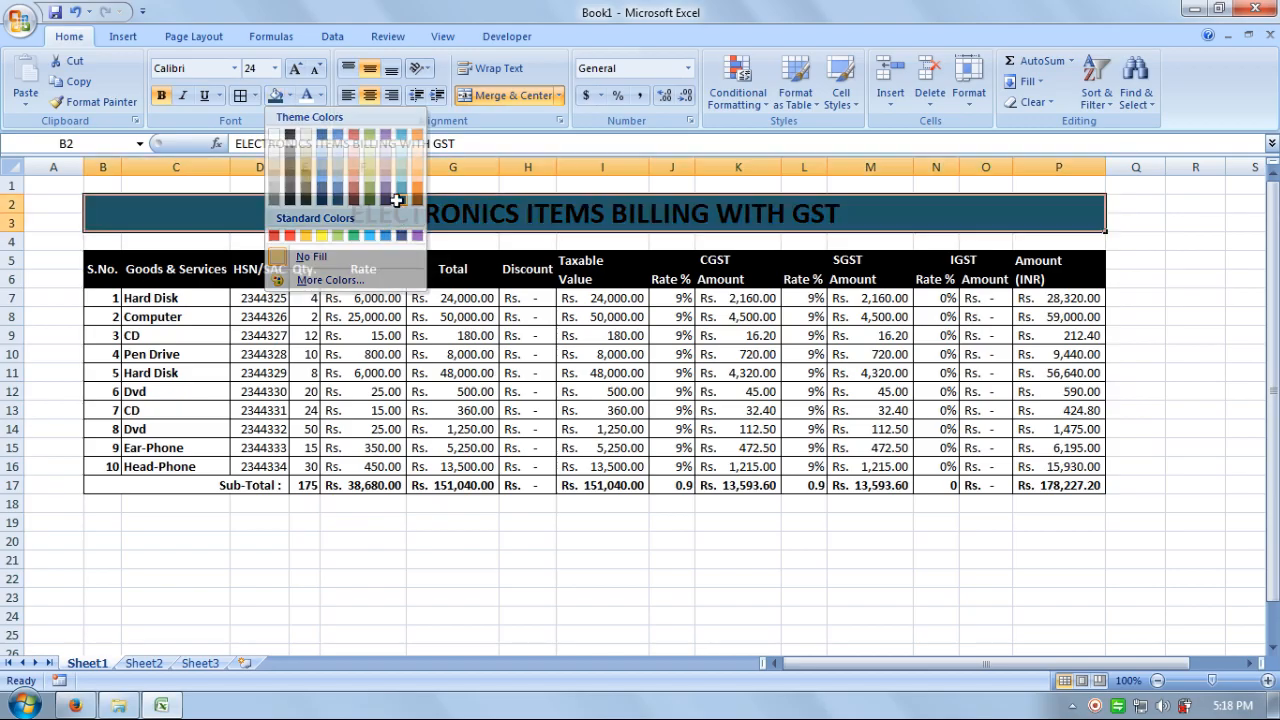
left_click(320, 95)
left_click(307, 158)
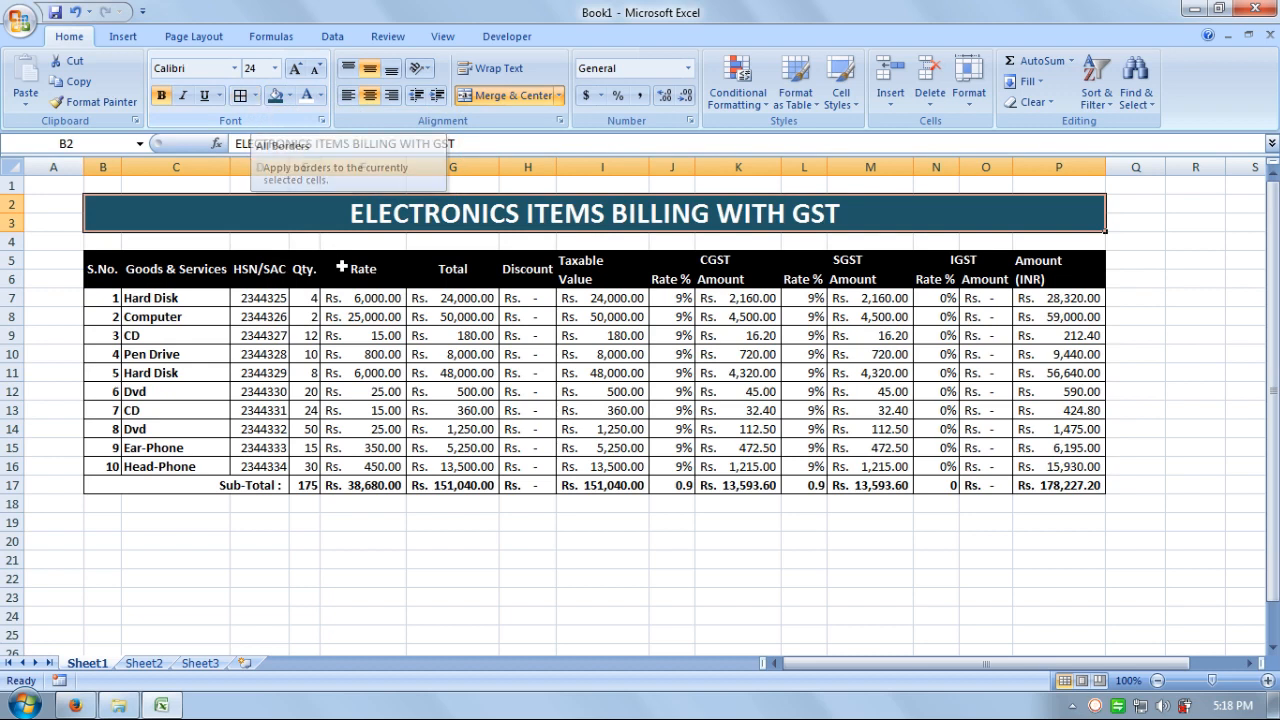
left_click(683, 485)
left_click(964, 551)
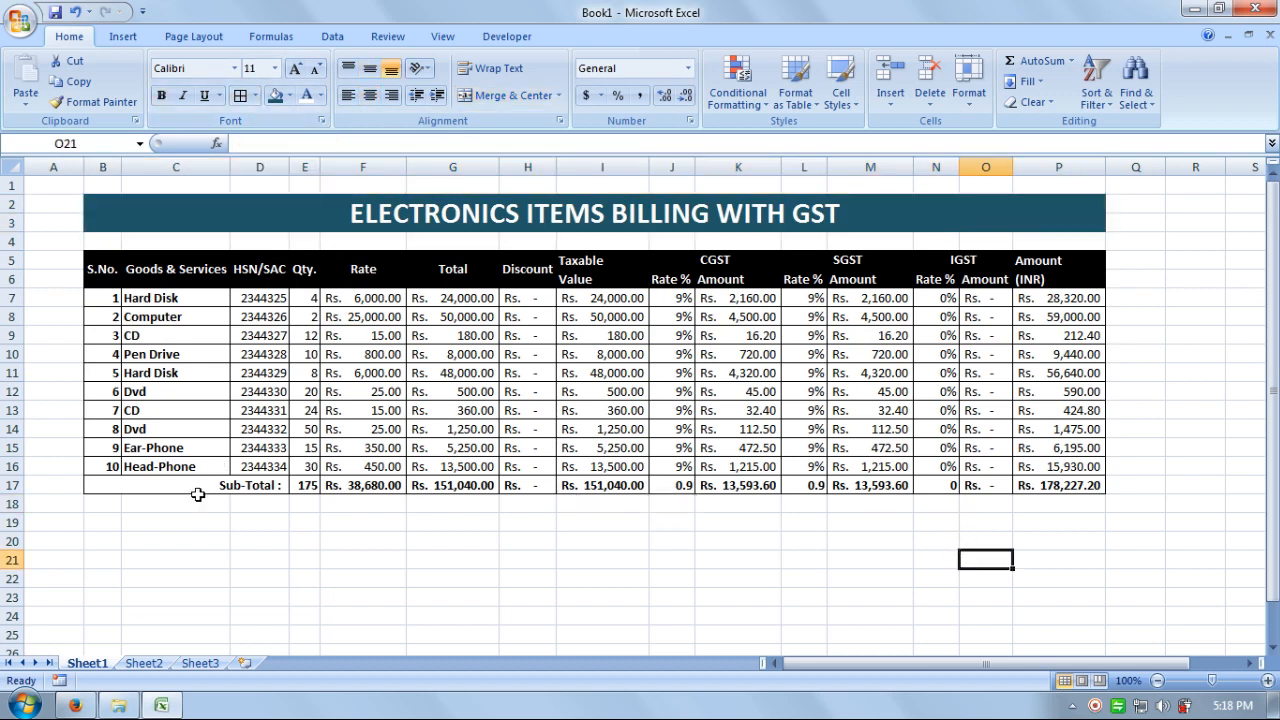
- Fill the merged Sub-Total label cell with dark red
left_click(198, 490)
left_click(288, 96)
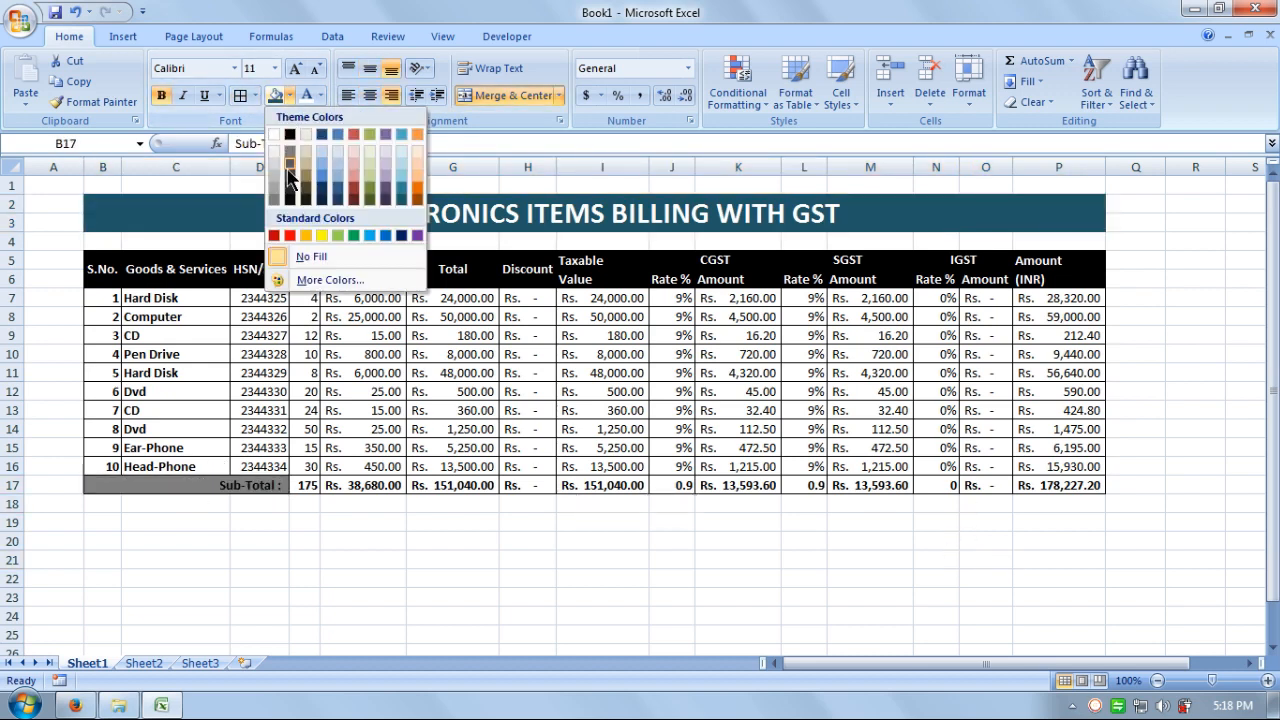
left_click(273, 235)
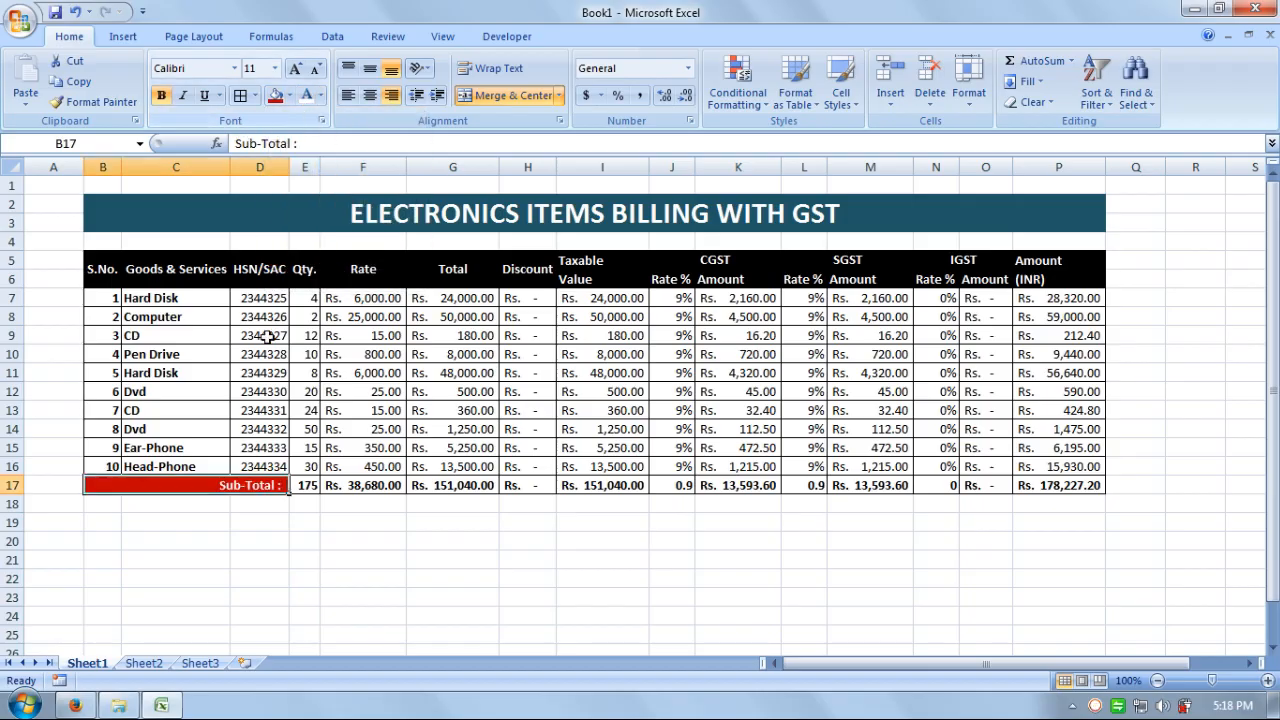
left_click(357, 545)
left_click(650, 565)
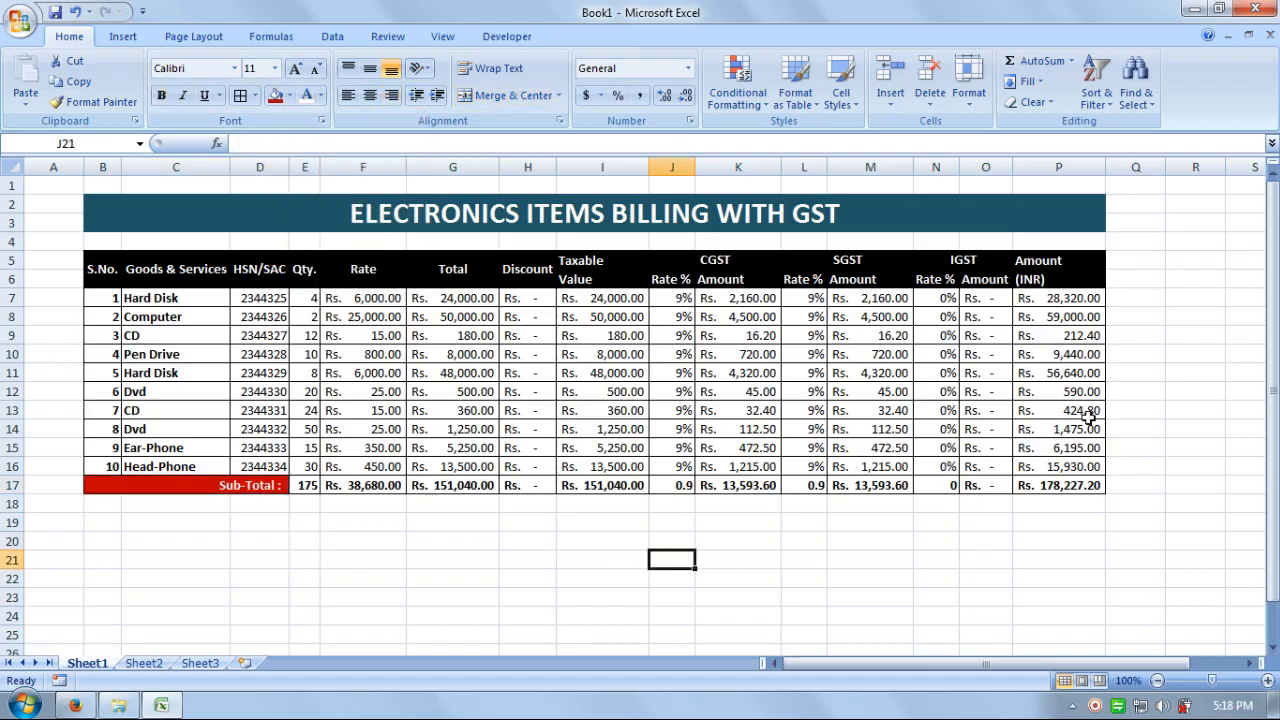
- Narrow empty columns Q and A, then select the invoice area A1:Q18
left_click_drag(1163, 172, 1124, 170)
left_click_drag(84, 167, 45, 167)
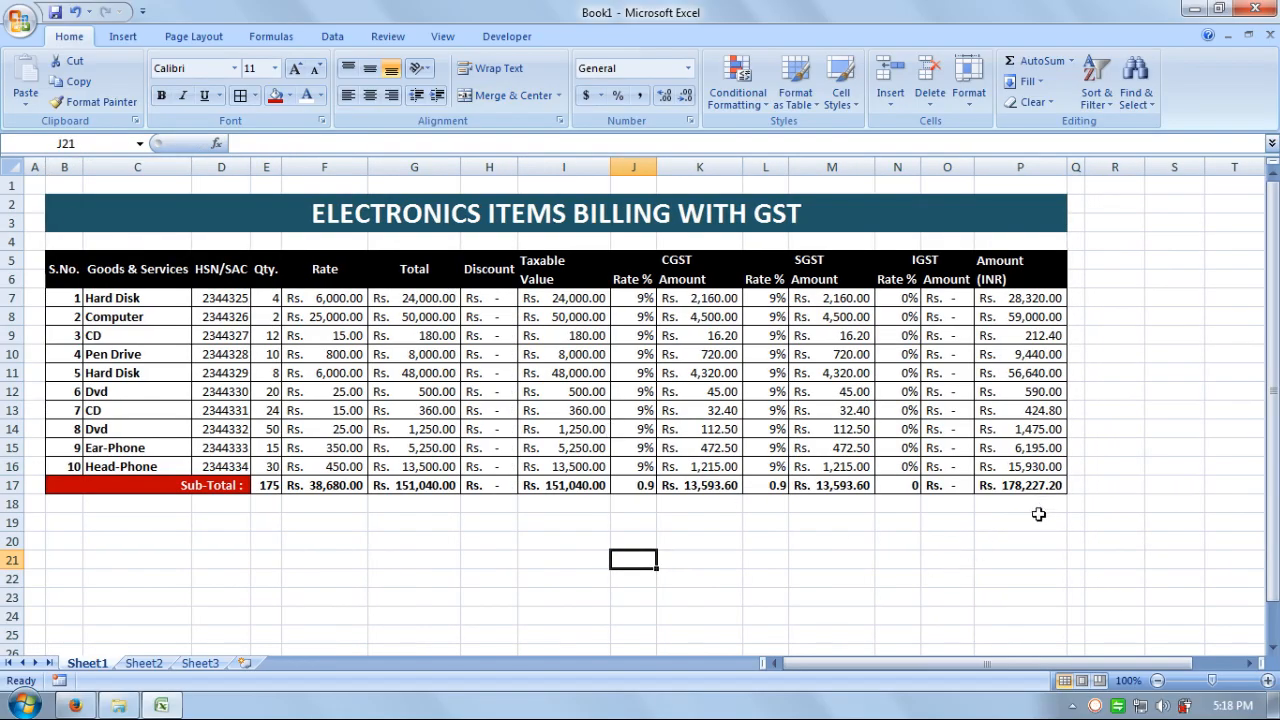
left_click_drag(1071, 500, 30, 186)
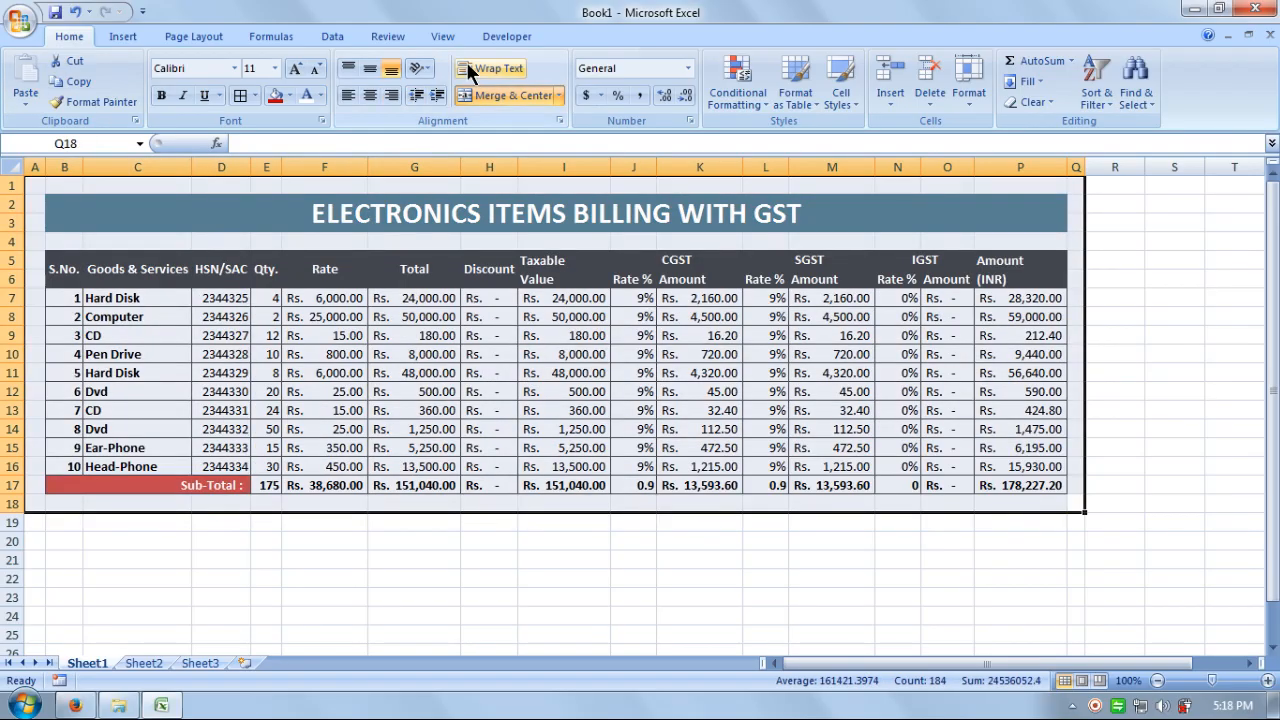
- Zoom to Selection so the invoice table fills the window
left_click(452, 34)
left_click(524, 88)
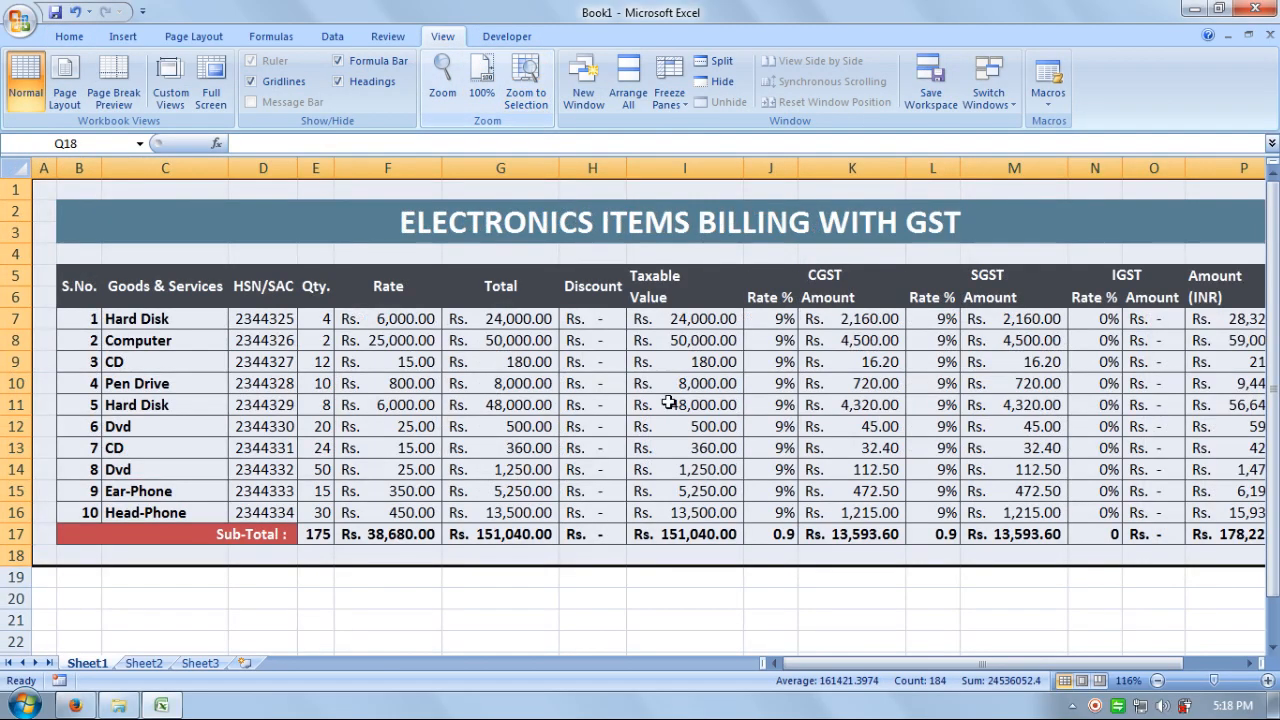
left_click(400, 619)
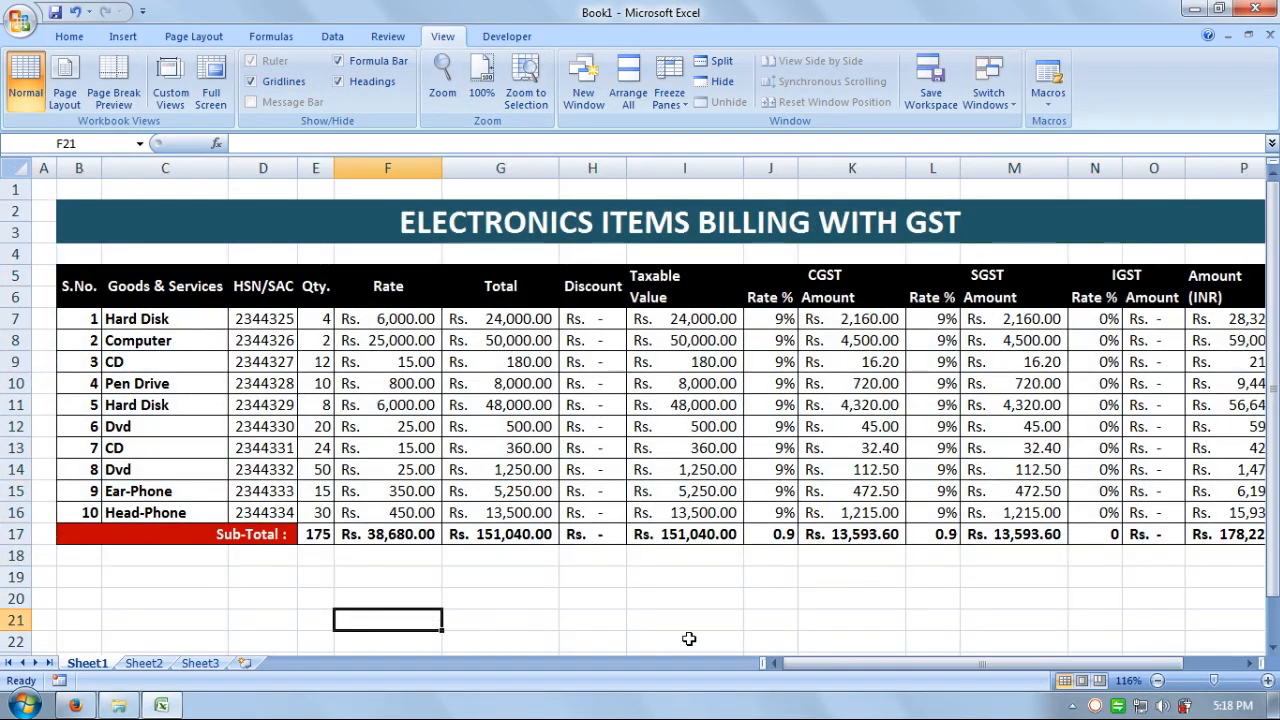
left_click_drag(823, 663, 900, 666)
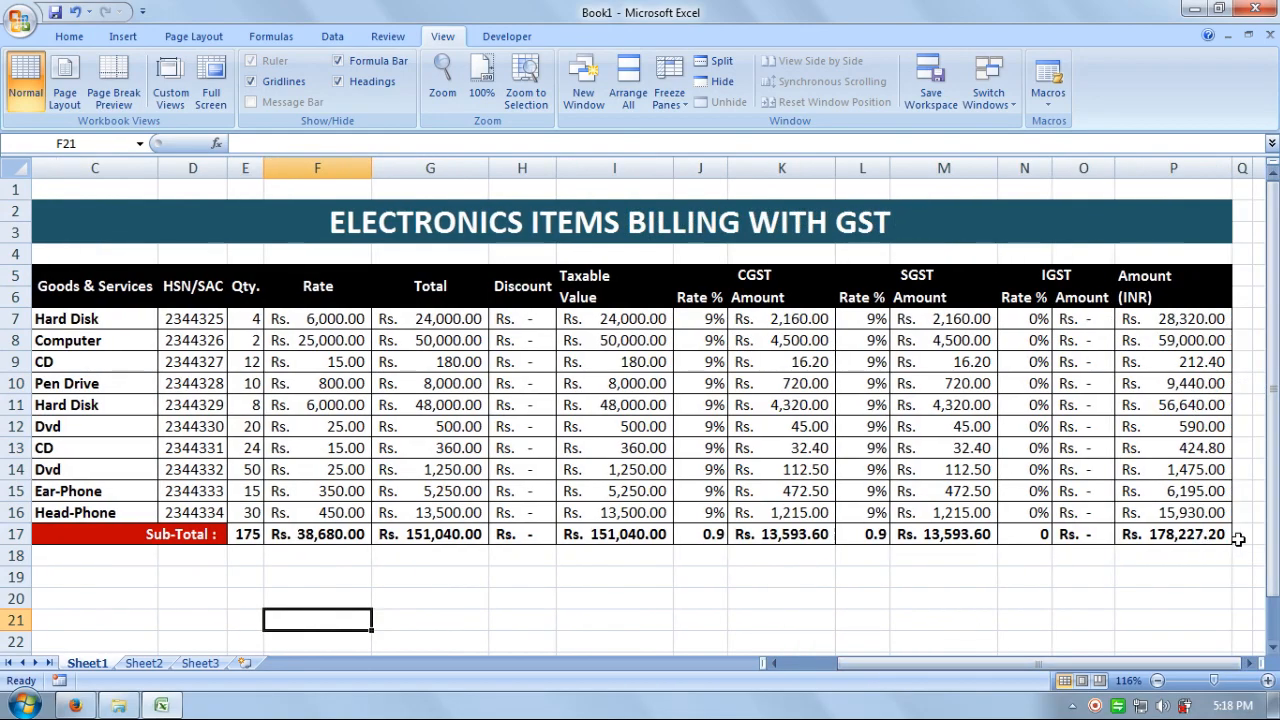
left_click_drag(1200, 535, 12, 100)
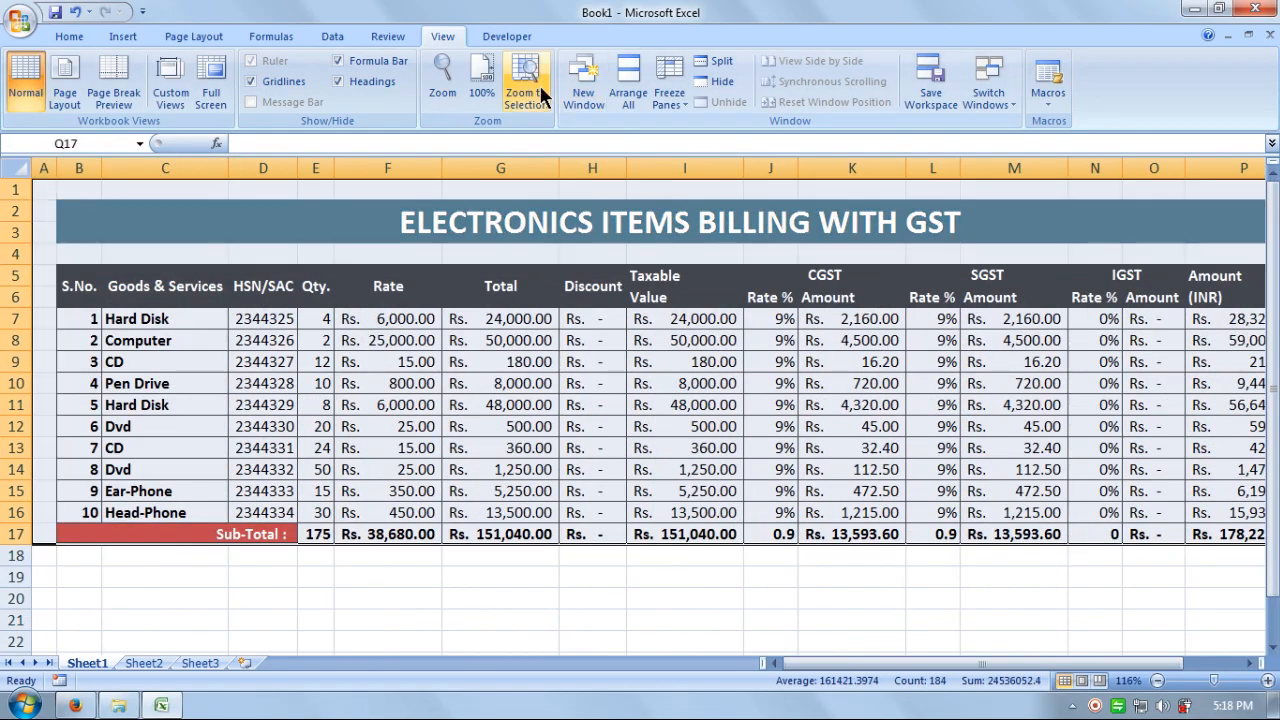
left_click(527, 84)
left_click(705, 597)
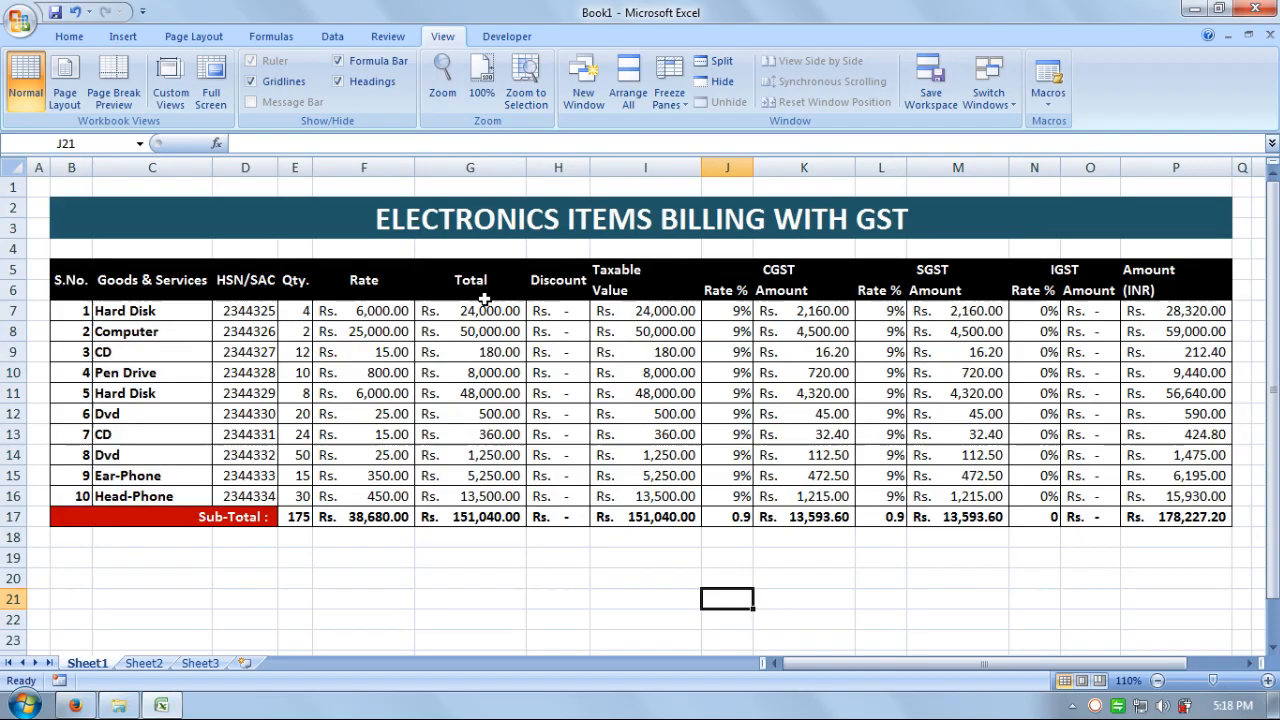
left_click(572, 614)
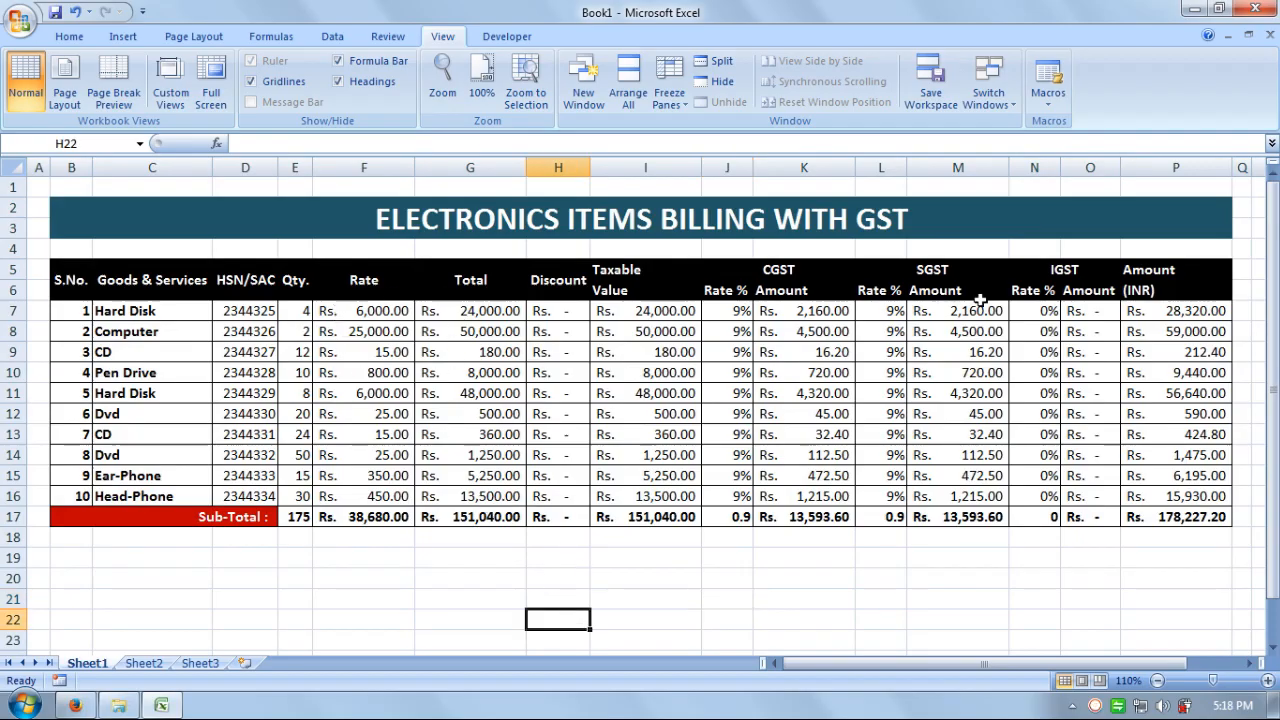
- Select the table's header cells B5:P6
left_click(1153, 288)
left_click(900, 290)
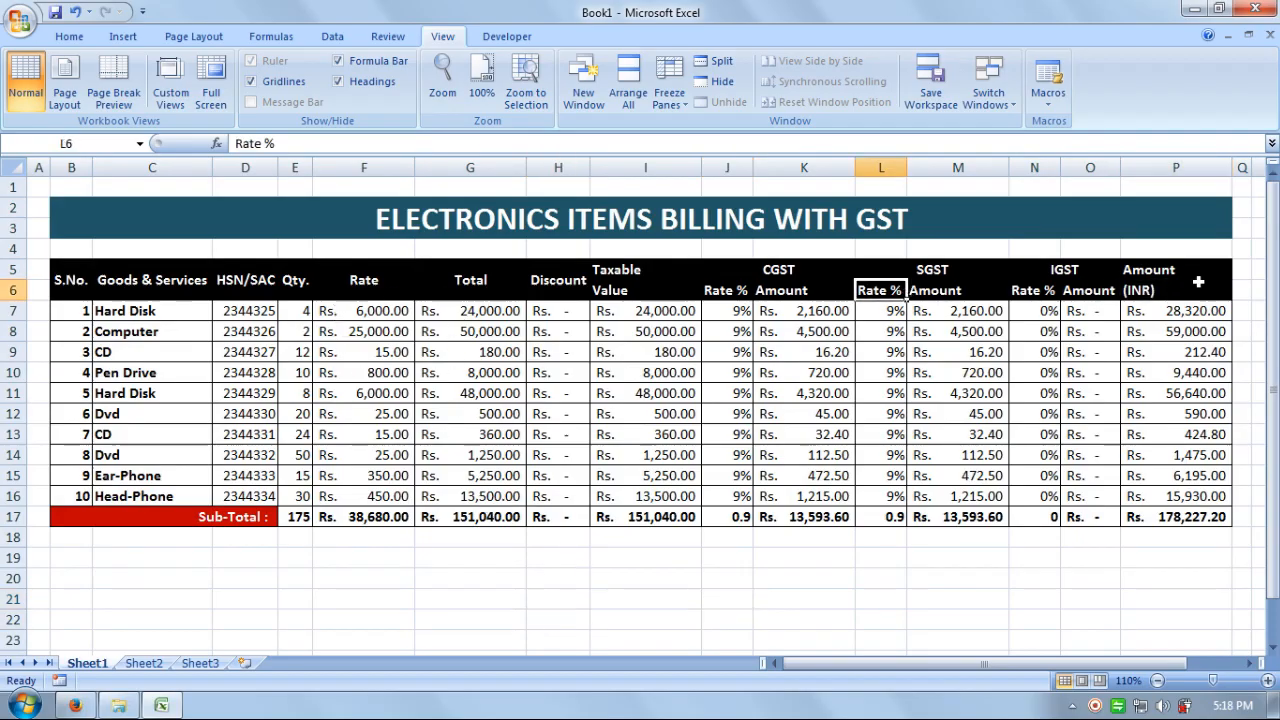
left_click_drag(1198, 283, 760, 289)
left_click(980, 452)
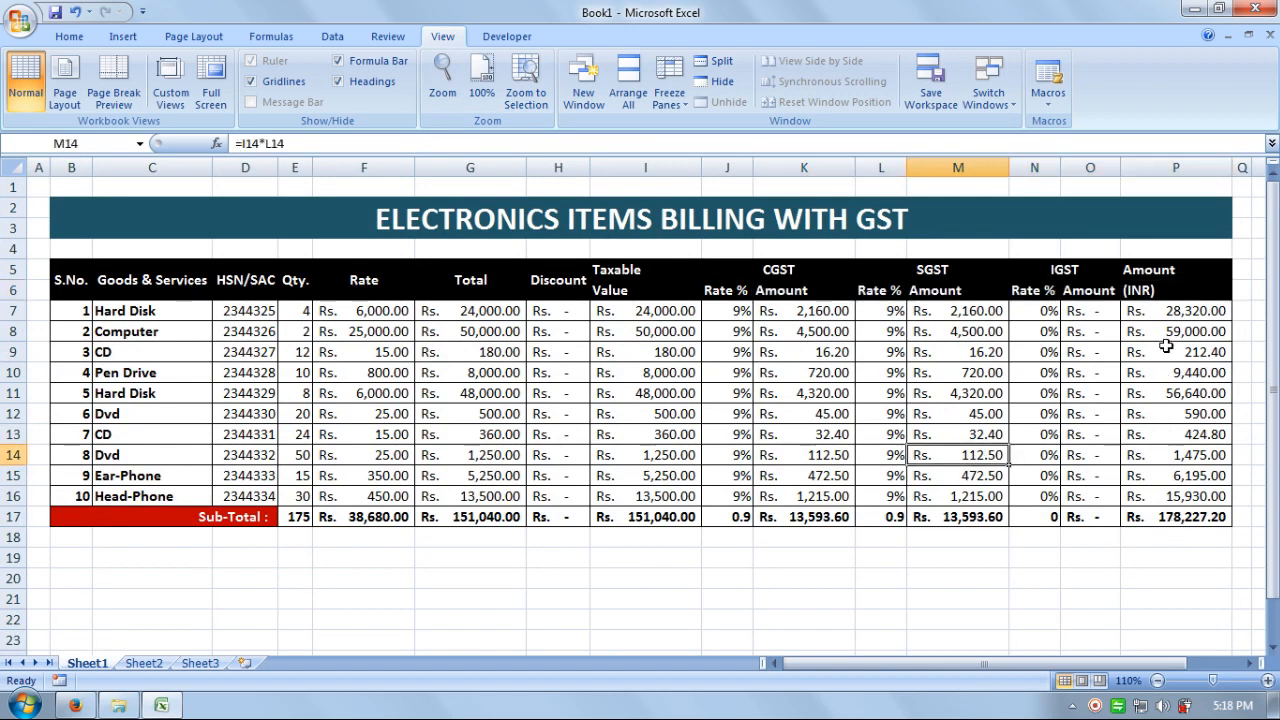
left_click_drag(1150, 292, 92, 276)
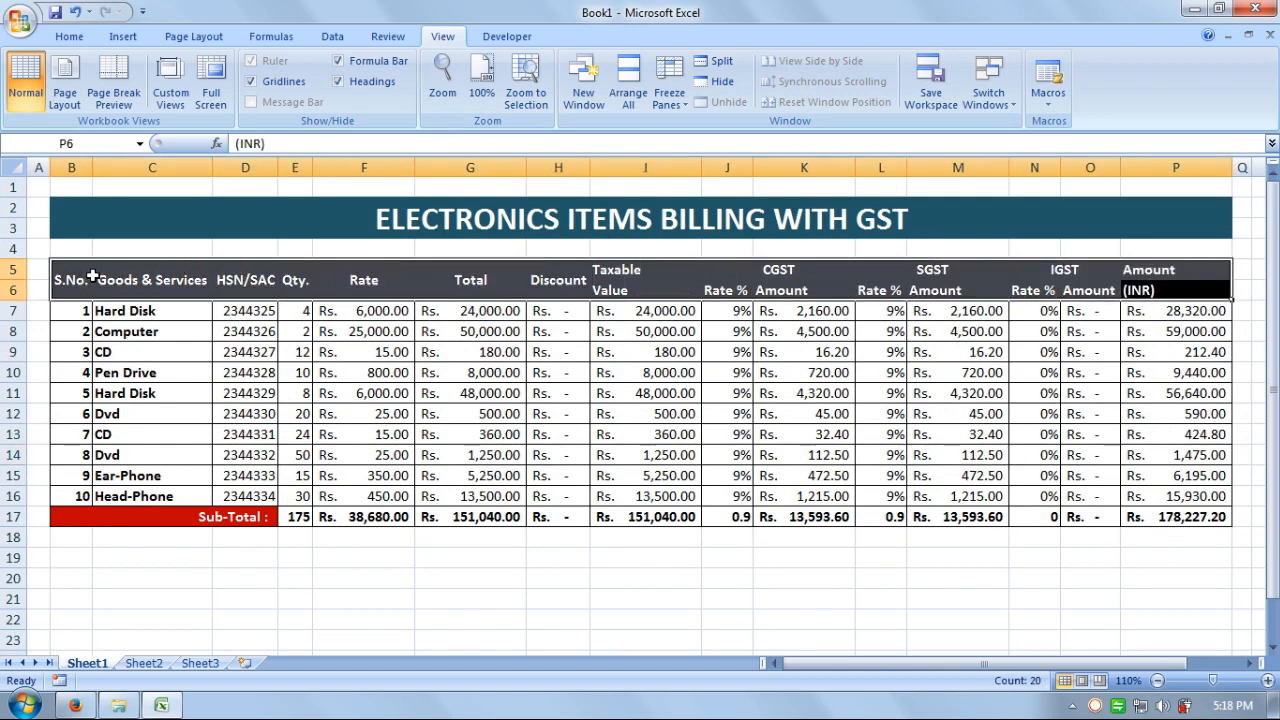
- Center the heading labels in B5:P6, such as Taxable Value and Amount (INR)
left_click(78, 37)
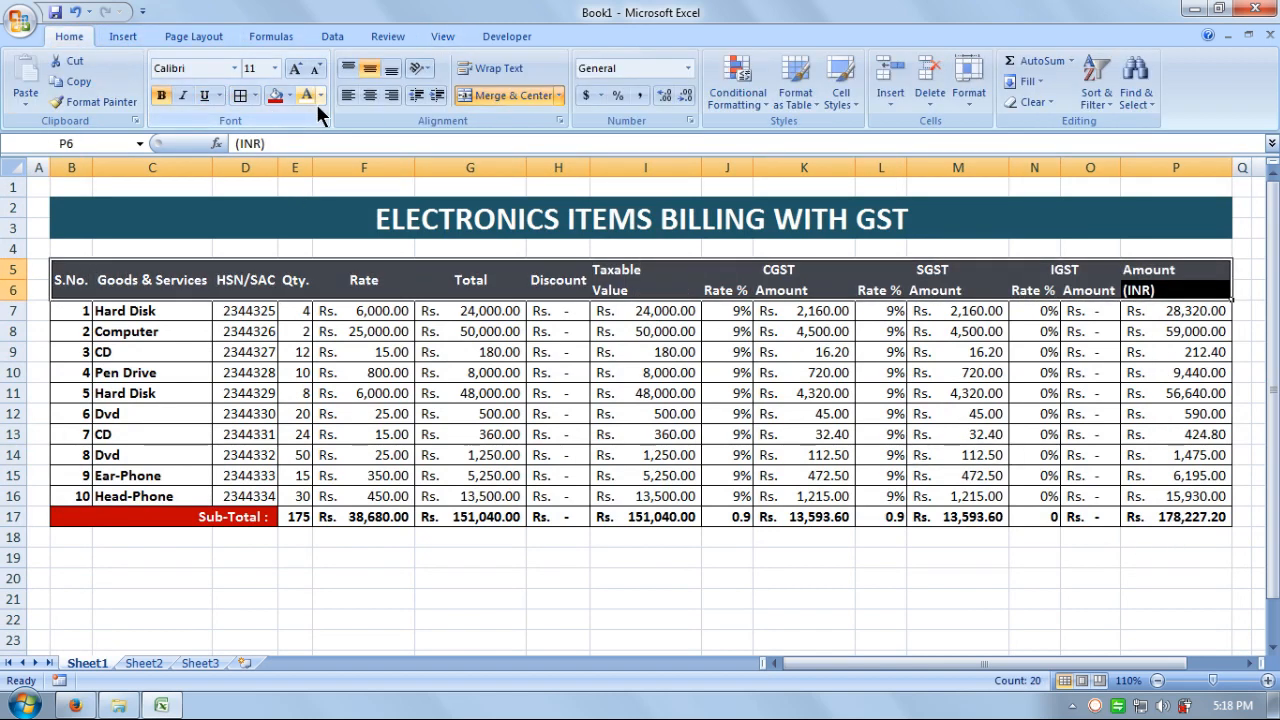
left_click(369, 96)
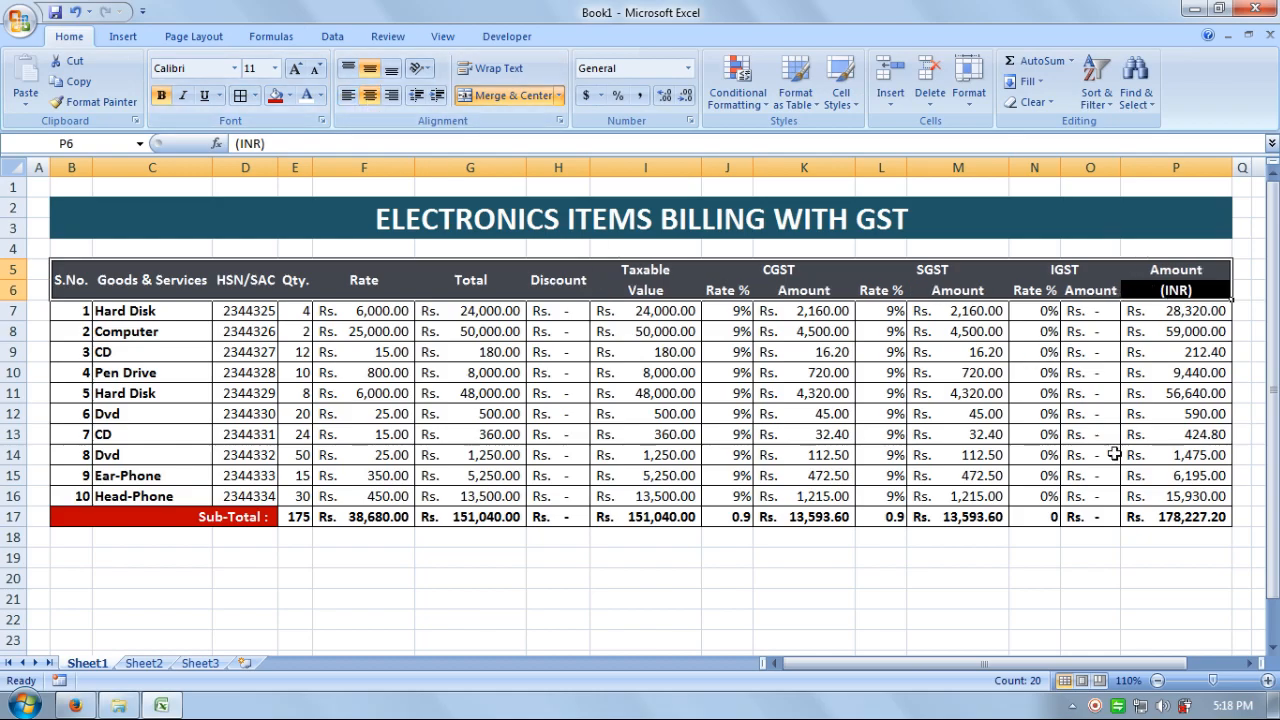
left_click(368, 584)
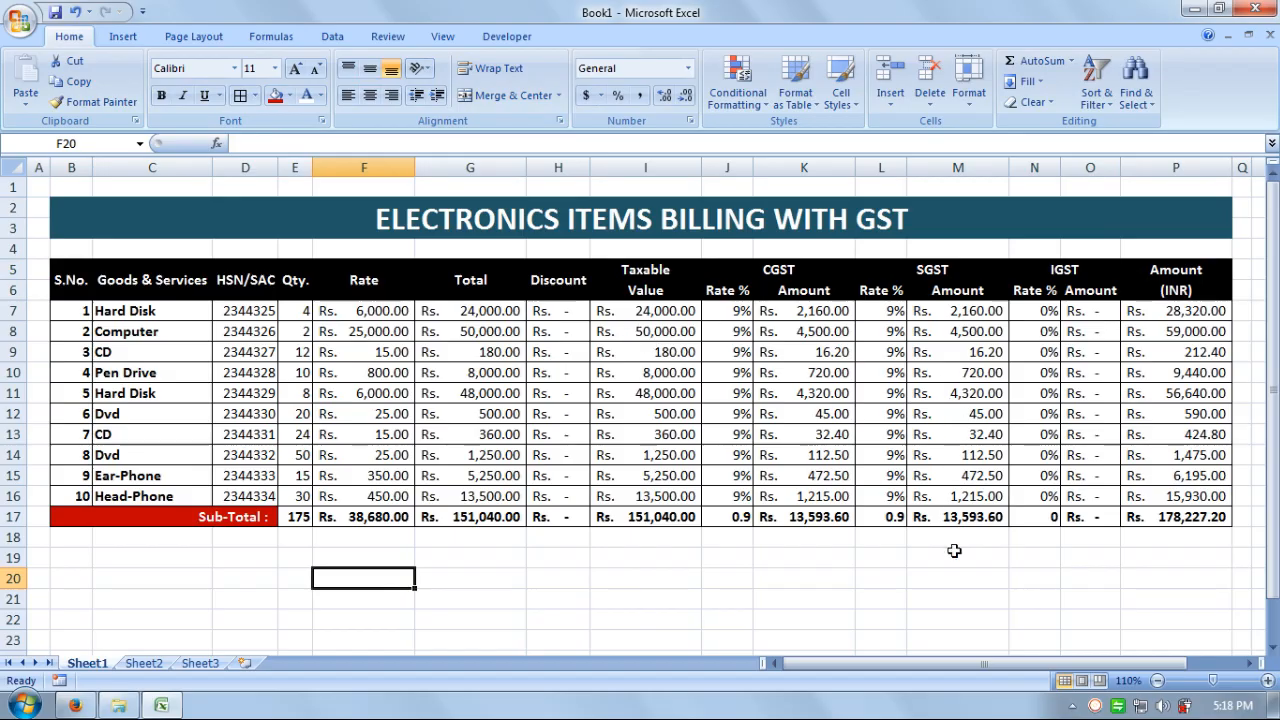
left_click(956, 582)
left_click(544, 576)
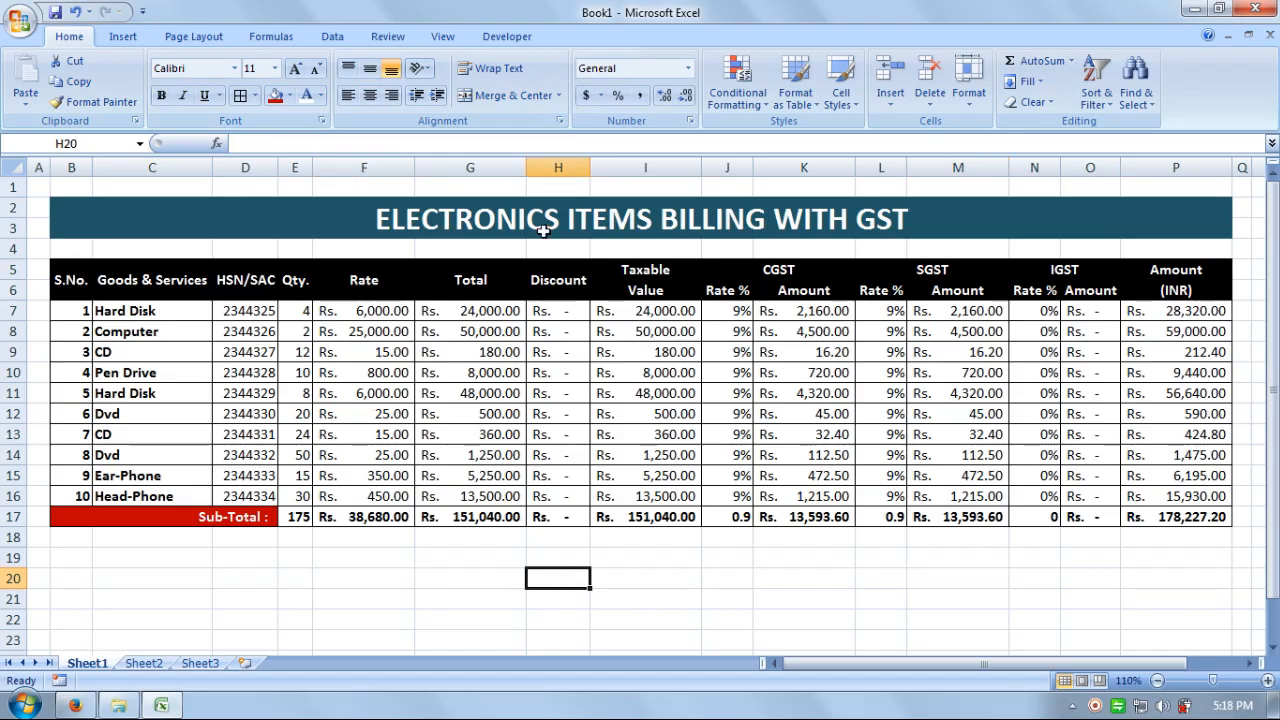